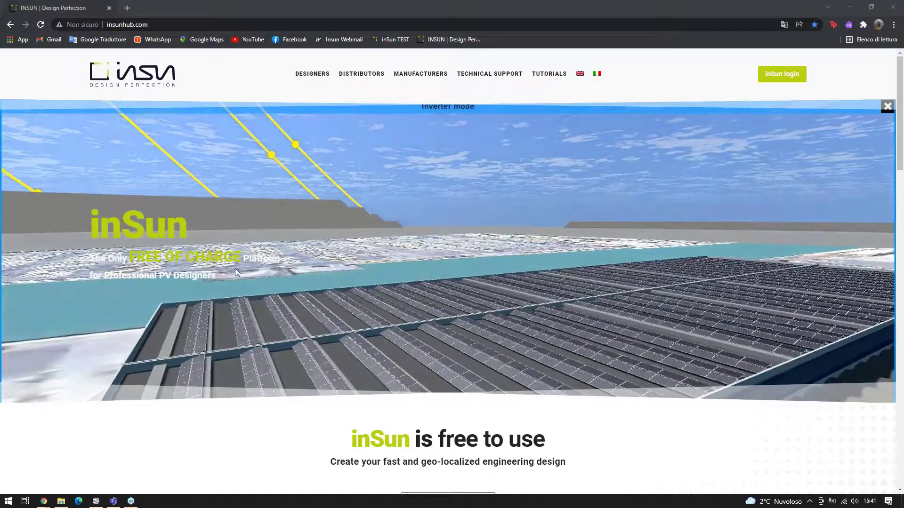
Scroll down the website, highlighting and clearing text in the tagline and a heading
scroll(160, 251, down, 1)
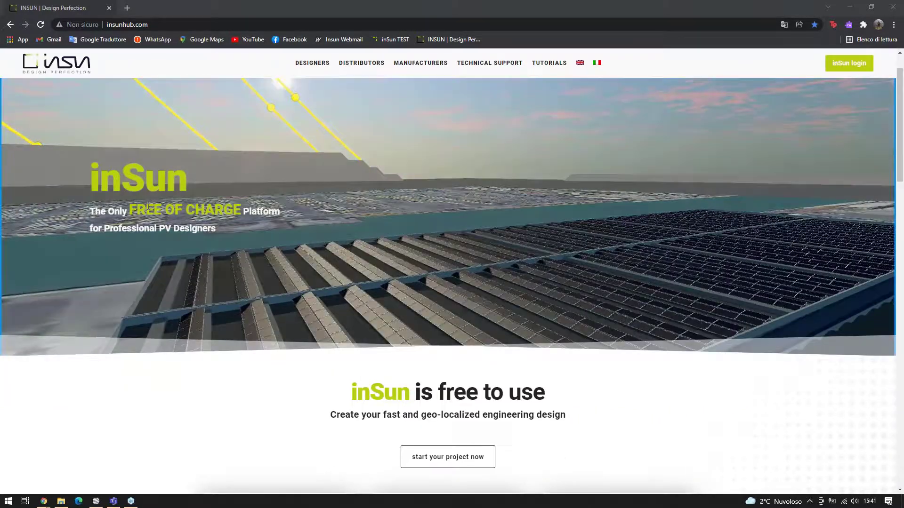
drag(129, 210, 224, 210)
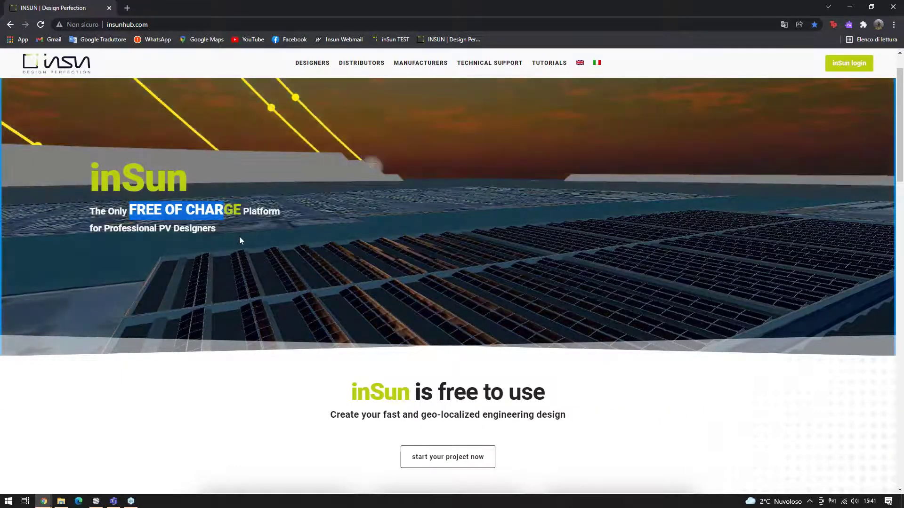
scroll(221, 216, down, 2)
click(326, 307)
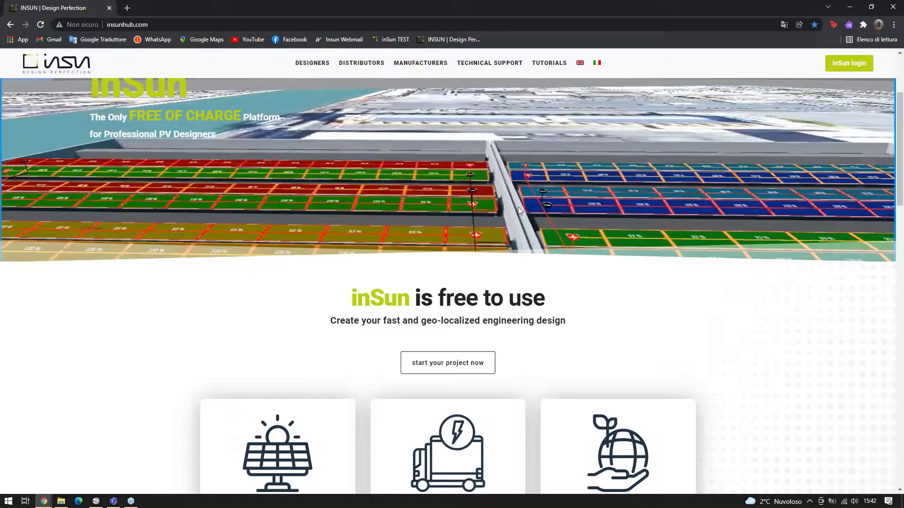
scroll(360, 242, down, 1)
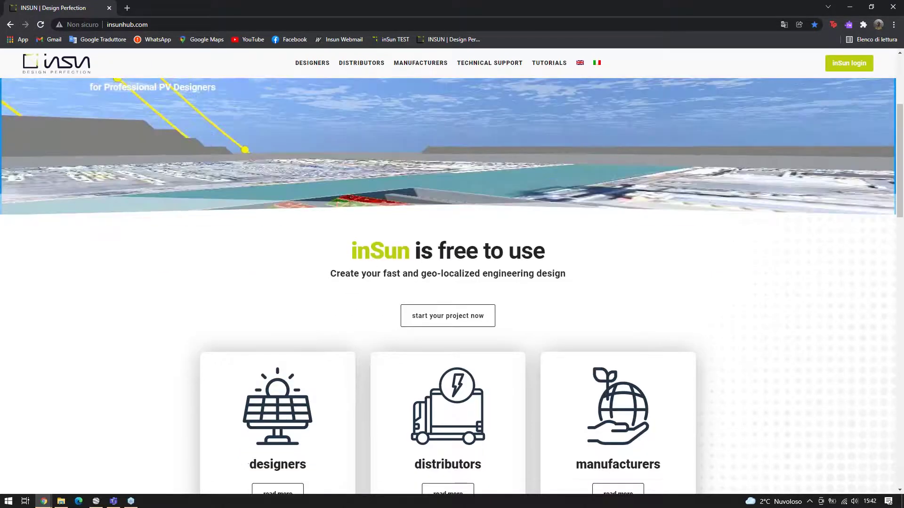
scroll(531, 265, down, 1)
drag(556, 268, 595, 257)
click(595, 256)
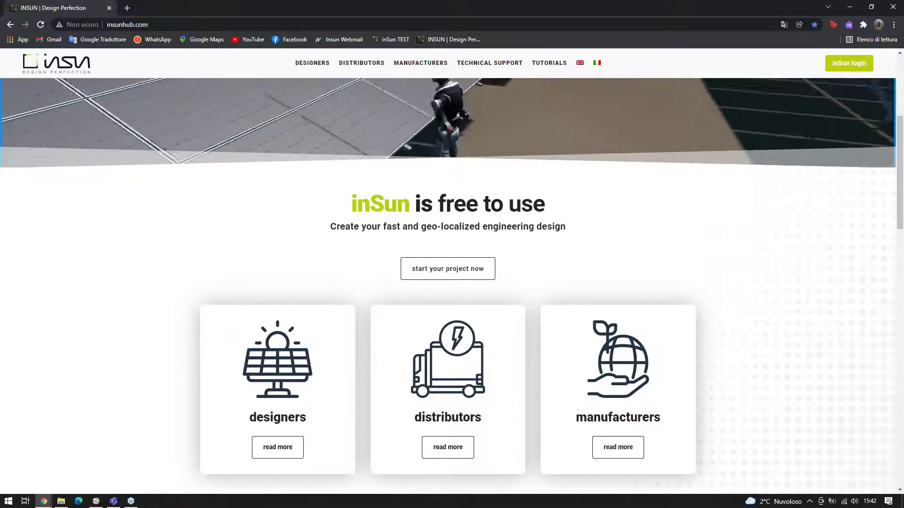
scroll(365, 169, down, 2)
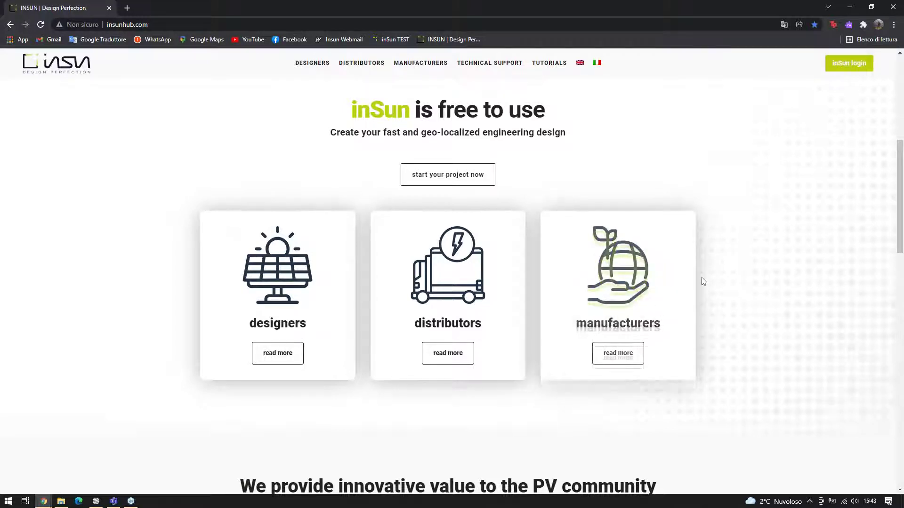
scroll(657, 280, down, 3)
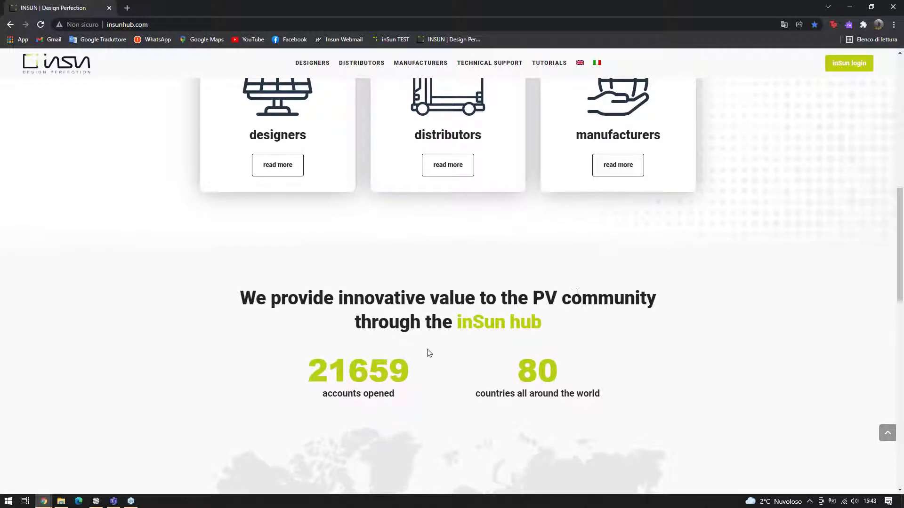
Highlight the 21659 accounts-opened figure, then scroll further down and back up the page
drag(302, 374, 430, 385)
click(405, 376)
scroll(458, 357, down, 5)
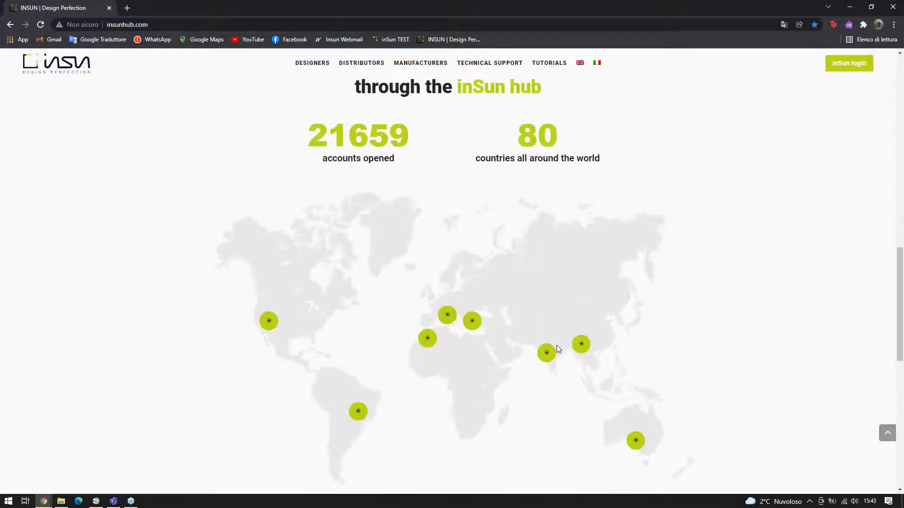
scroll(649, 371, down, 1)
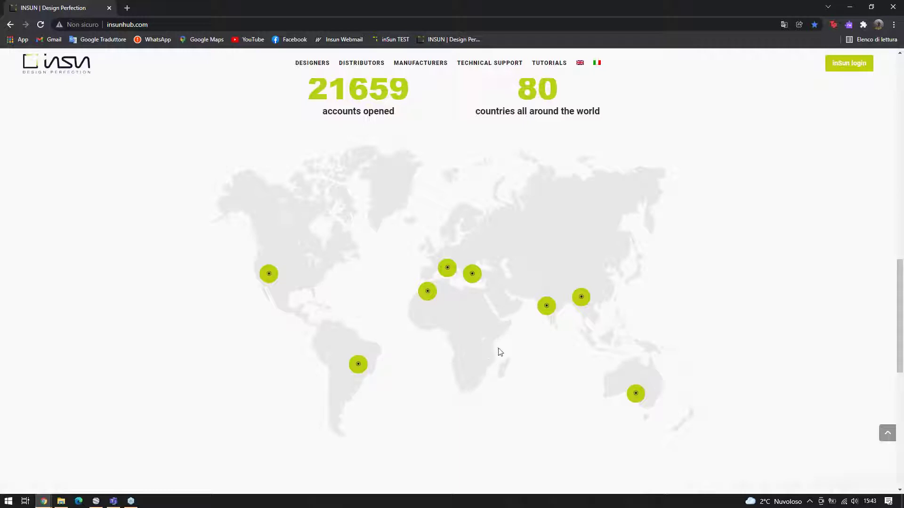
scroll(518, 325, down, 1)
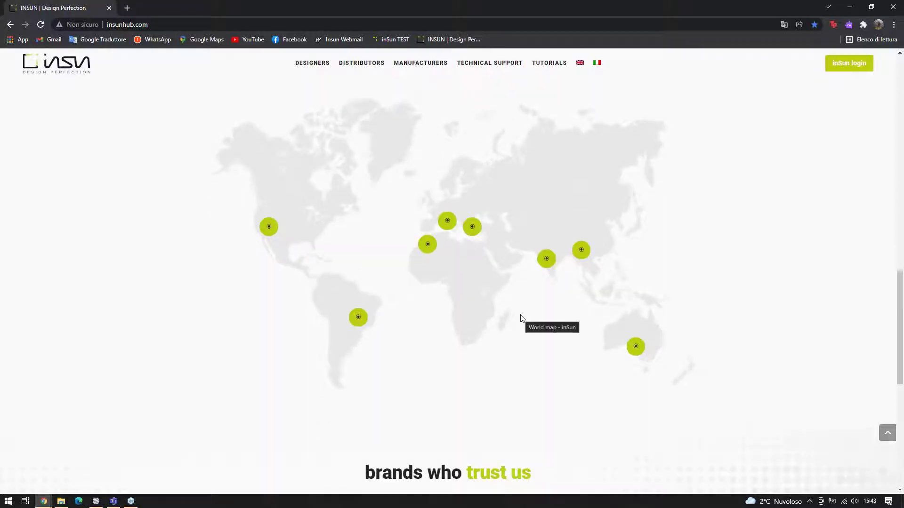
scroll(520, 317, up, 1)
scroll(520, 313, up, 2)
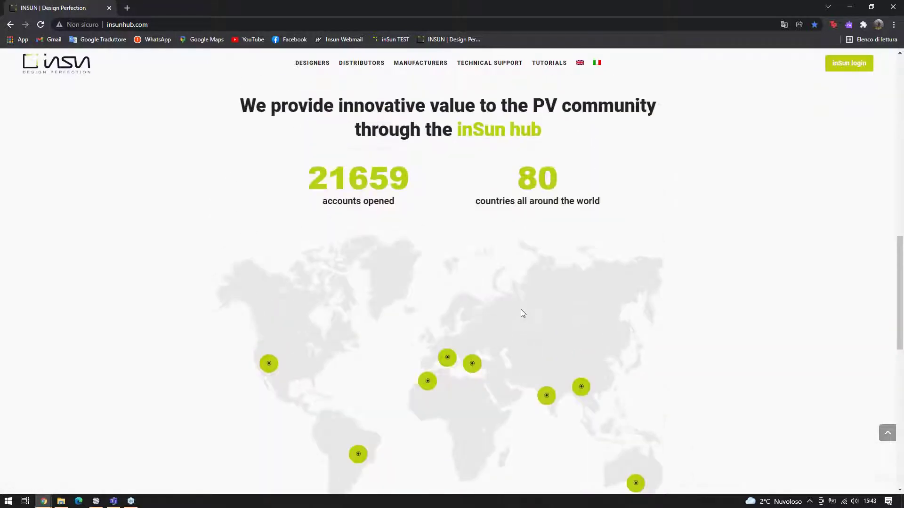
scroll(539, 298, up, 3)
scroll(565, 253, up, 4)
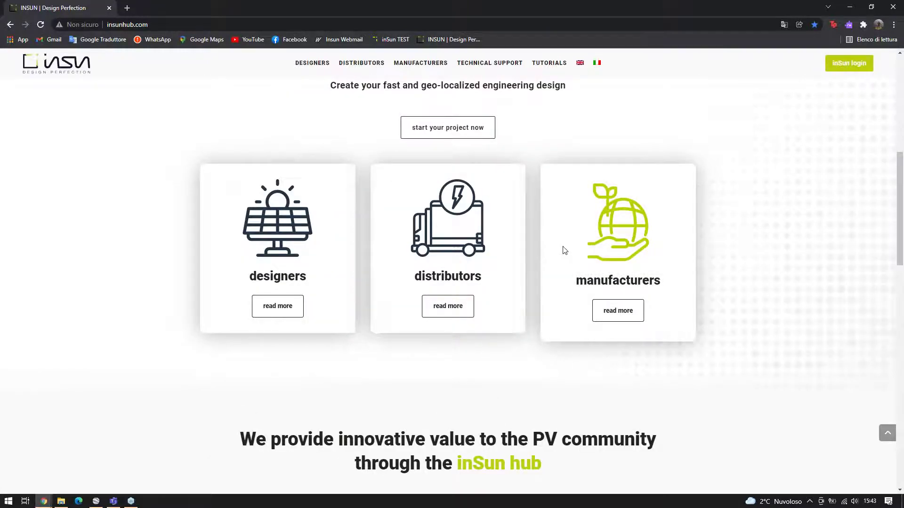
scroll(565, 250, up, 8)
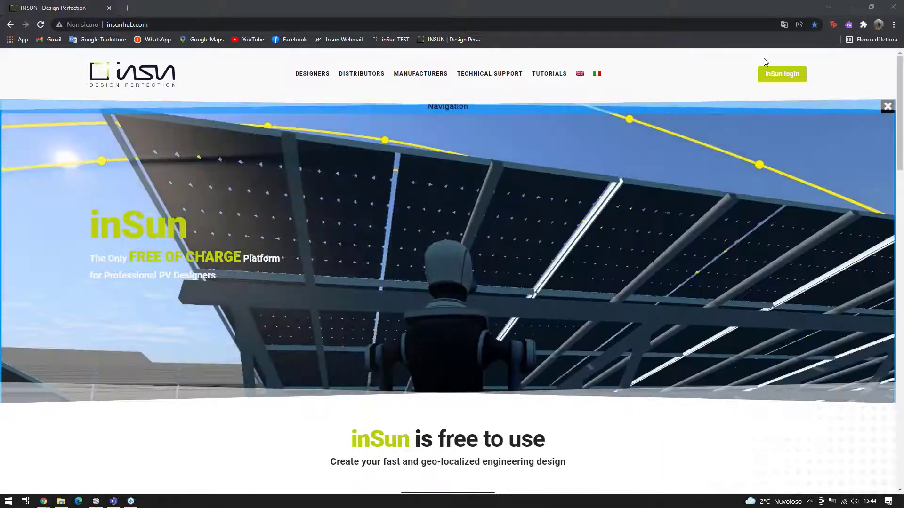
Log in to inSun and start a new project from My projects
drag(668, 7, 564, 1)
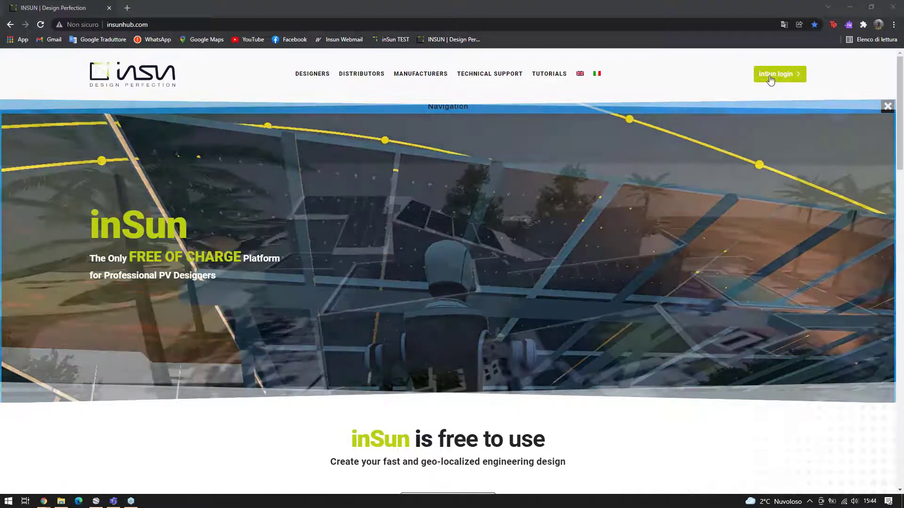
click(777, 75)
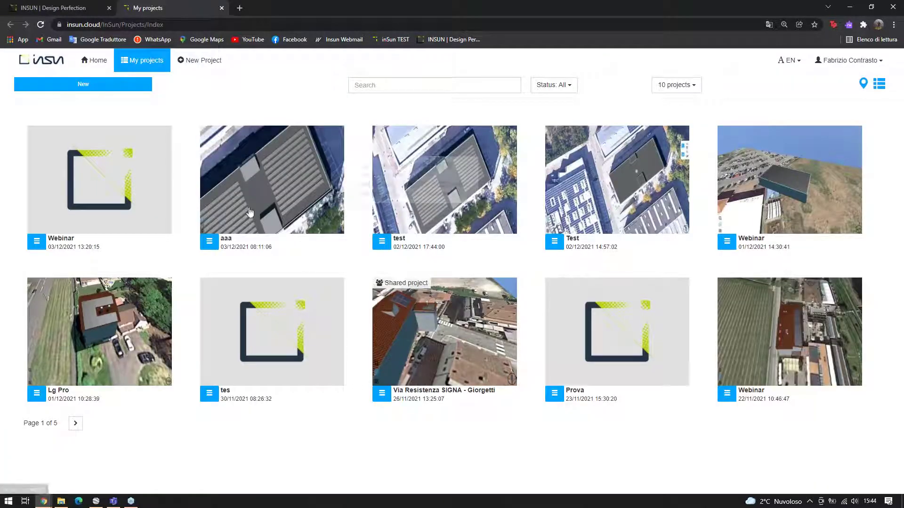
mouse_move(203, 158)
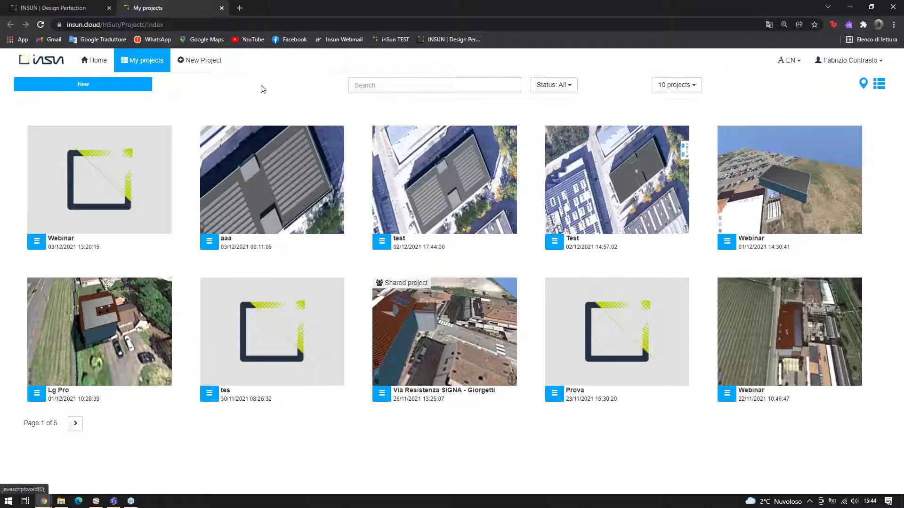
mouse_move(385, 286)
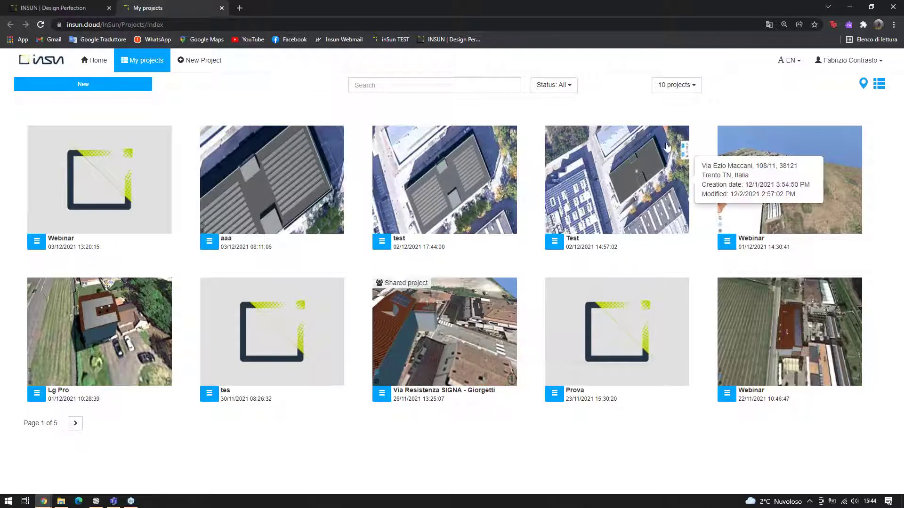
click(64, 89)
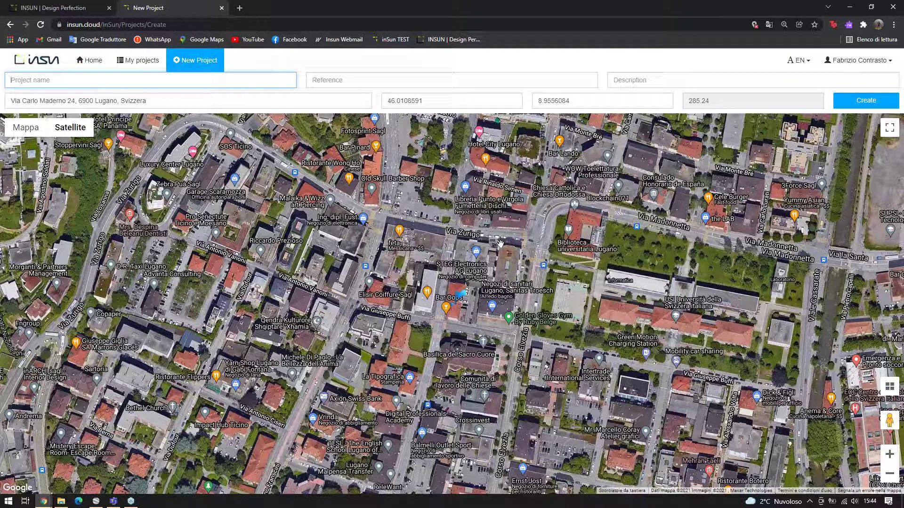
Set the site address to Trento and pin the project on the flat roof
click(278, 98)
key(ctrl+a)
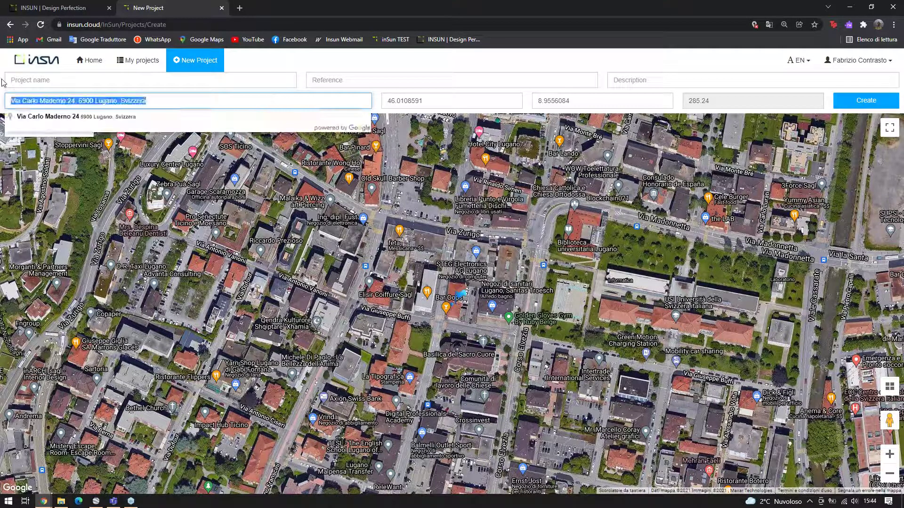
click(225, 116)
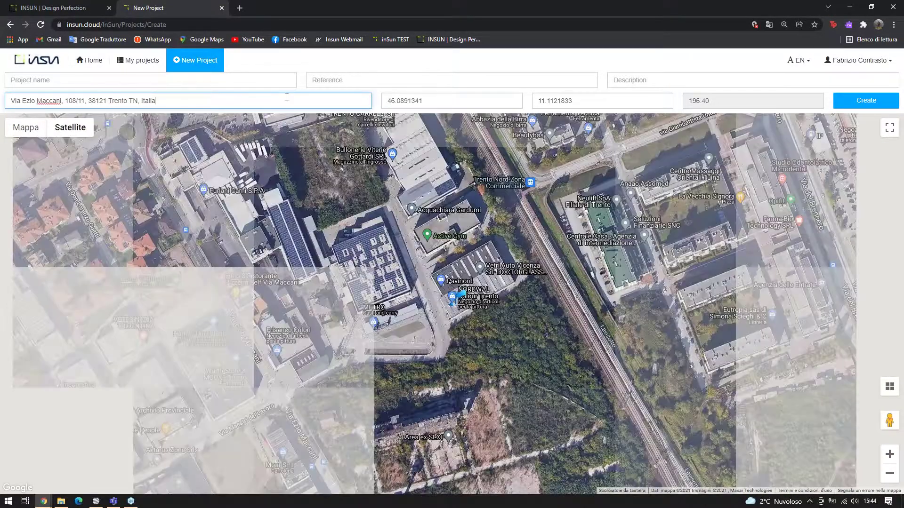
scroll(447, 215, up, 2)
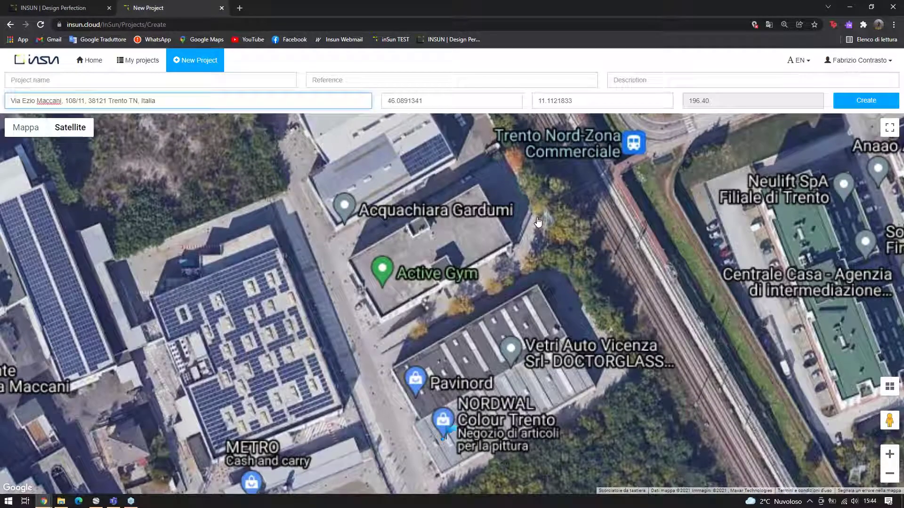
click(413, 281)
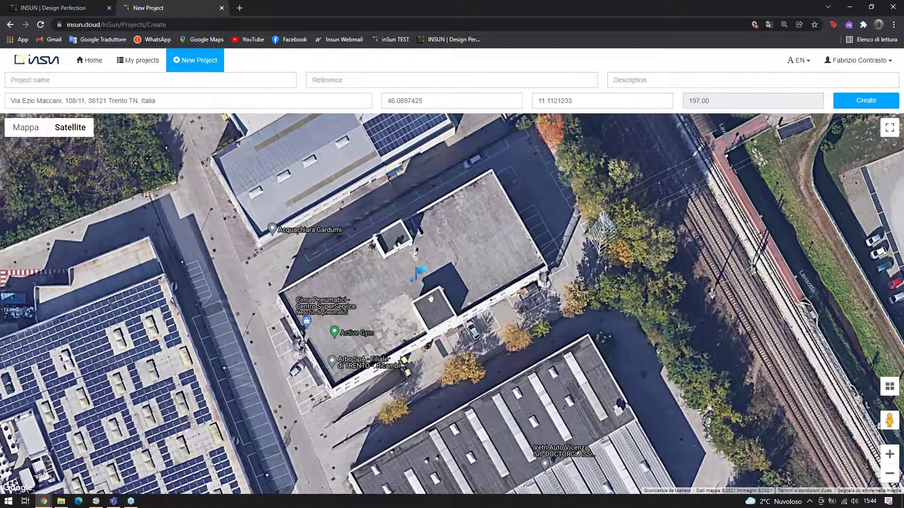
scroll(431, 298, down, 1)
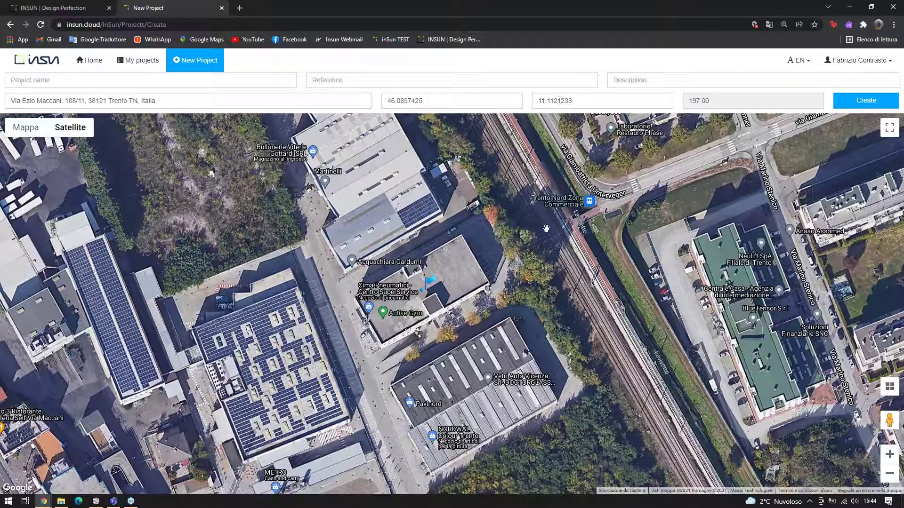
drag(569, 231, 626, 230)
Name the project Sunballast with reference 'Webinar'
click(208, 81)
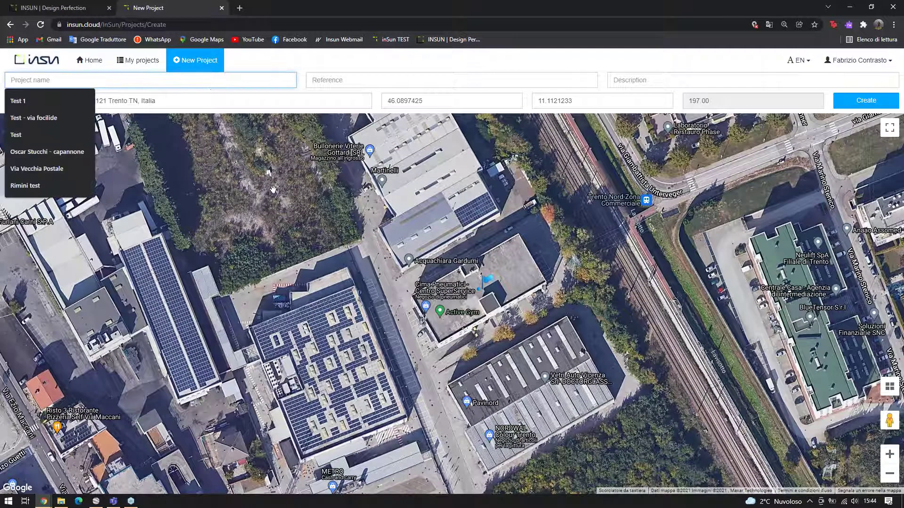
text(Su)
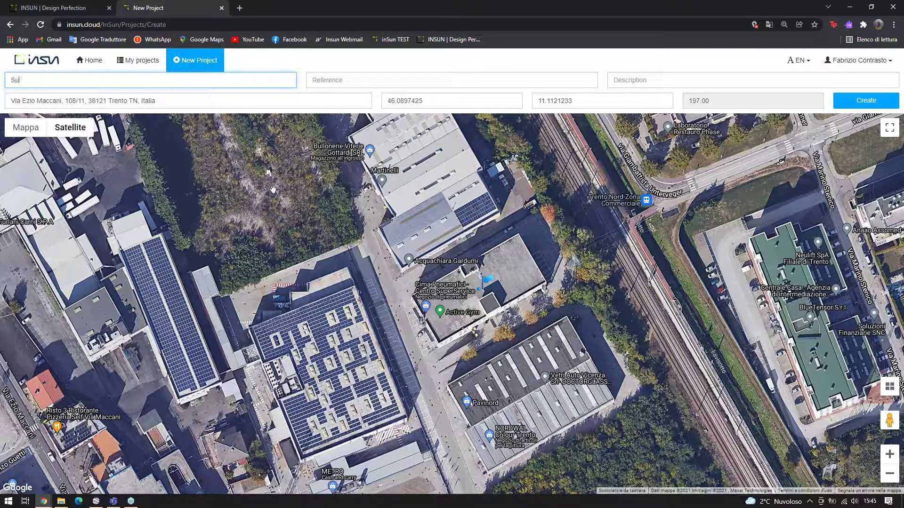
text(nballast)
key(Tab)
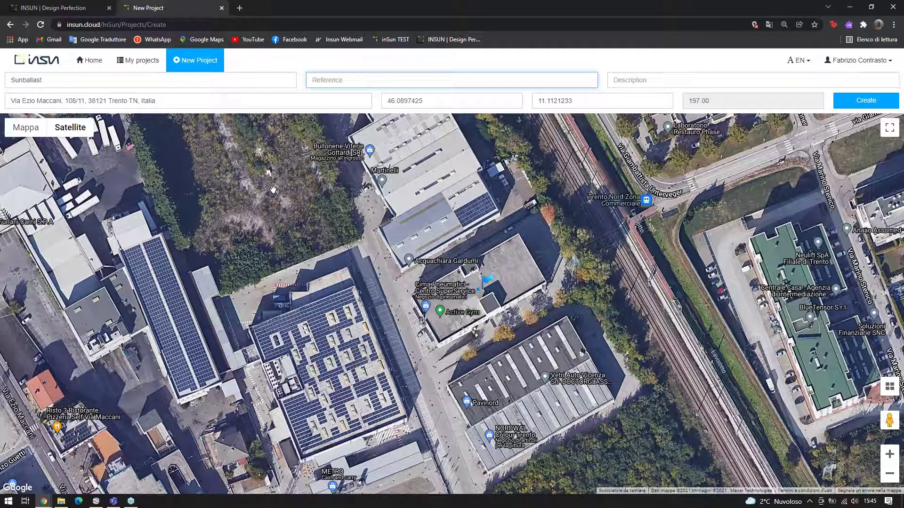
text(Webinar)
Create the Sunballast project and recentre the satellite view on the Trento building
click(866, 100)
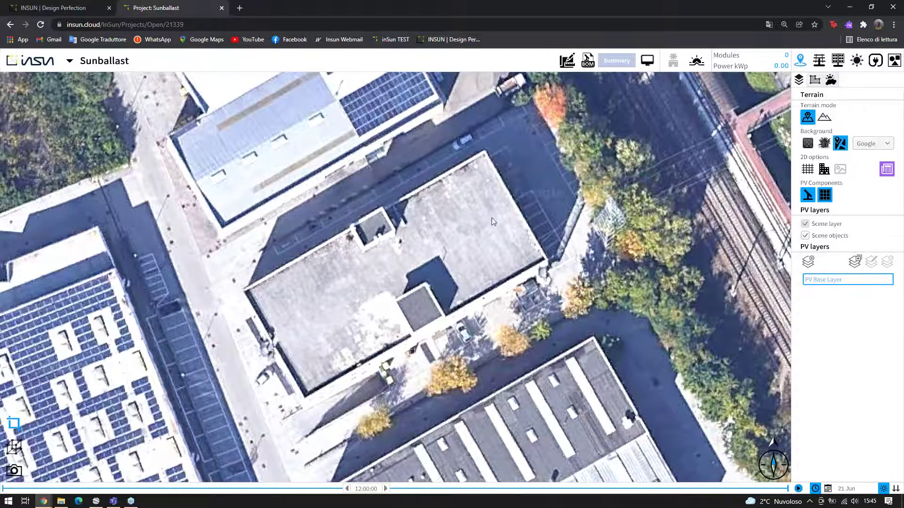
scroll(490, 222, down, 3)
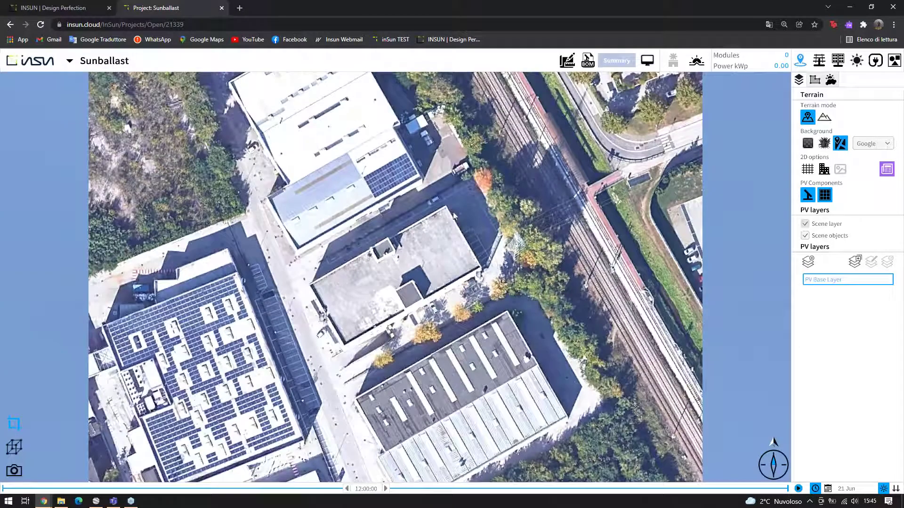
drag(453, 215, 663, 98)
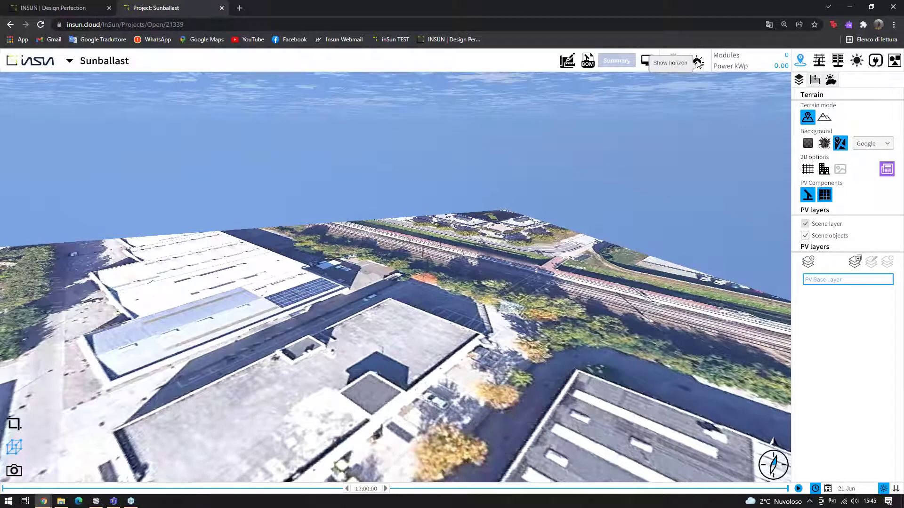
Show the horizon profile and tilt the 3D view up to see the sun paths
click(696, 62)
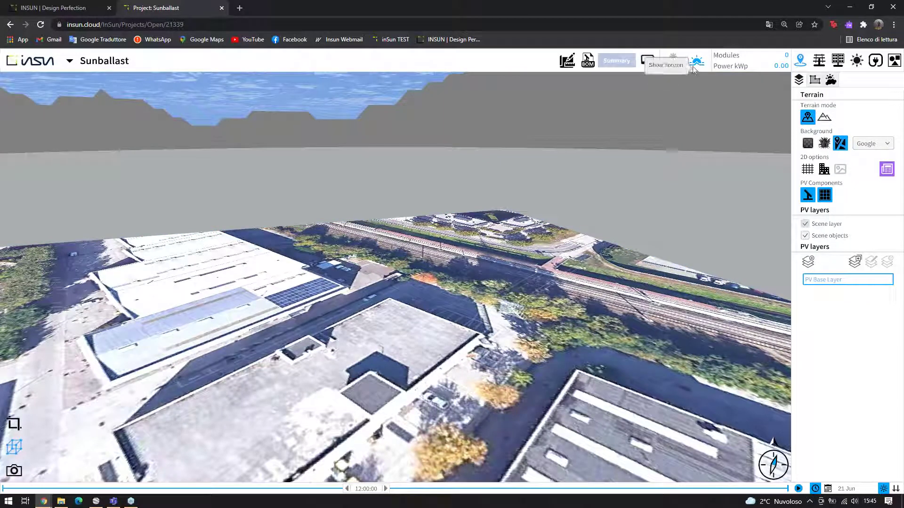
drag(679, 102, 464, 340)
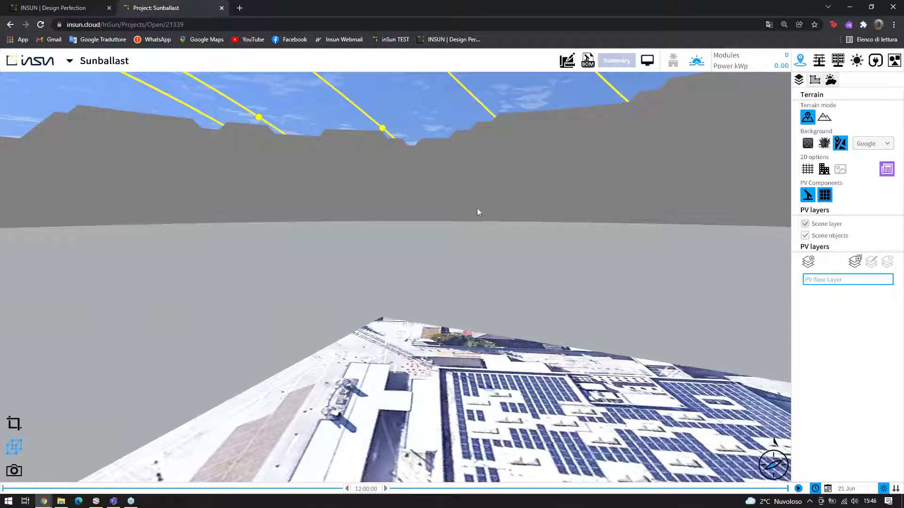
mouse_move(470, 205)
mouse_down()
mouse_move(465, 190)
mouse_move(479, 200)
mouse_up()
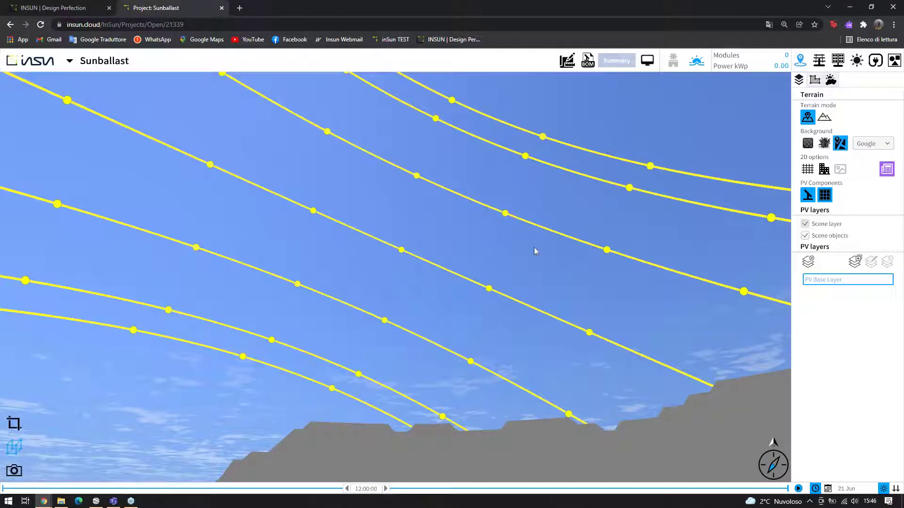
Set the simulated sun to 14:39:31 on 18 Aug
drag(343, 484, 741, 462)
click(827, 489)
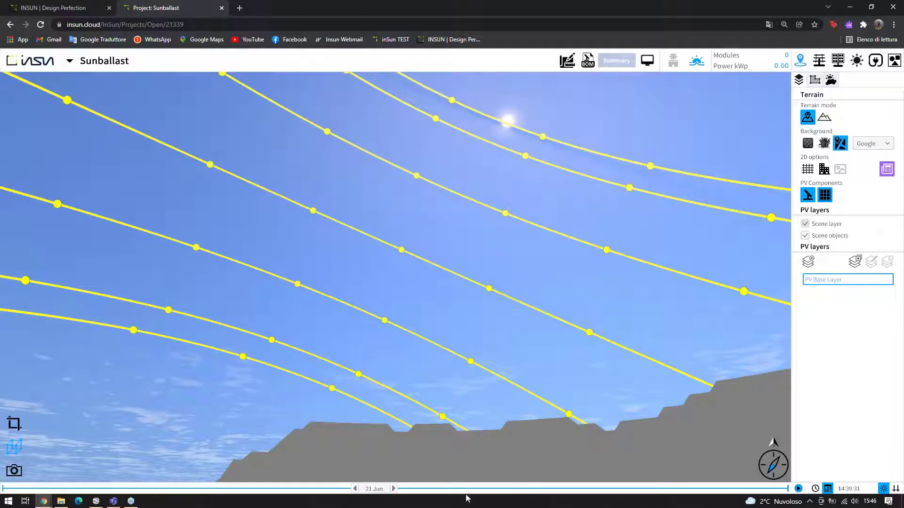
click(527, 489)
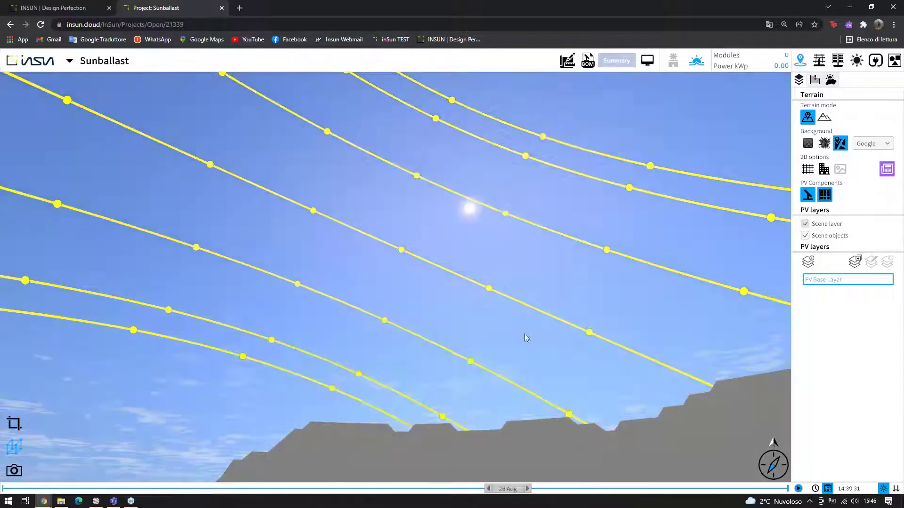
drag(524, 338, 572, 255)
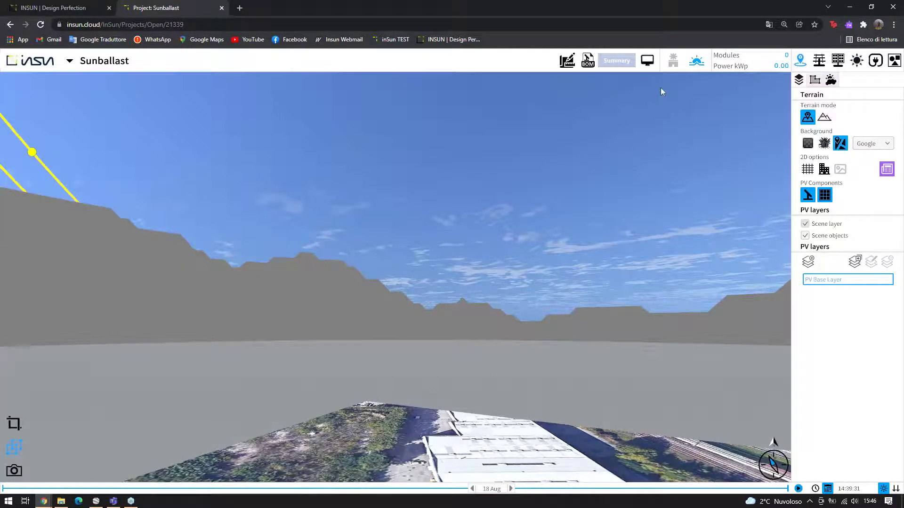
Show the terrain with real 3D elevation, looking across the valley hills
click(824, 117)
drag(656, 314, 556, 270)
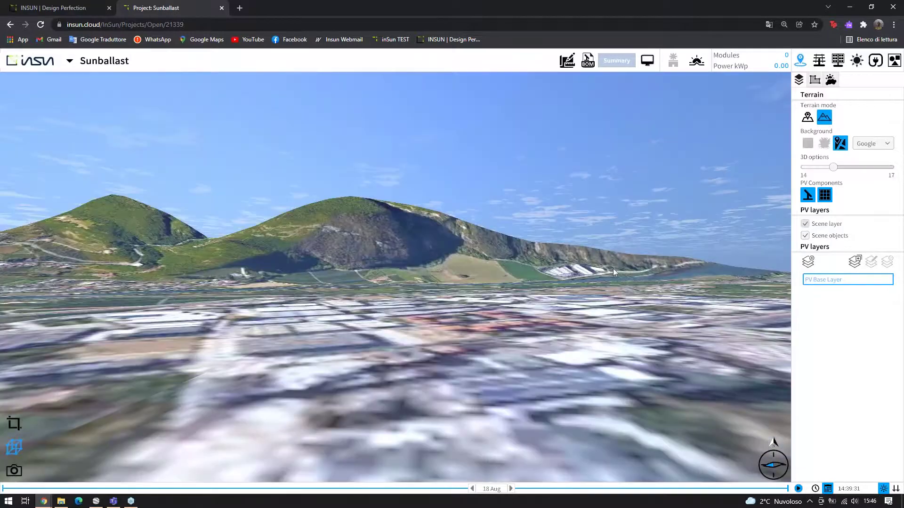
drag(613, 269, 731, 272)
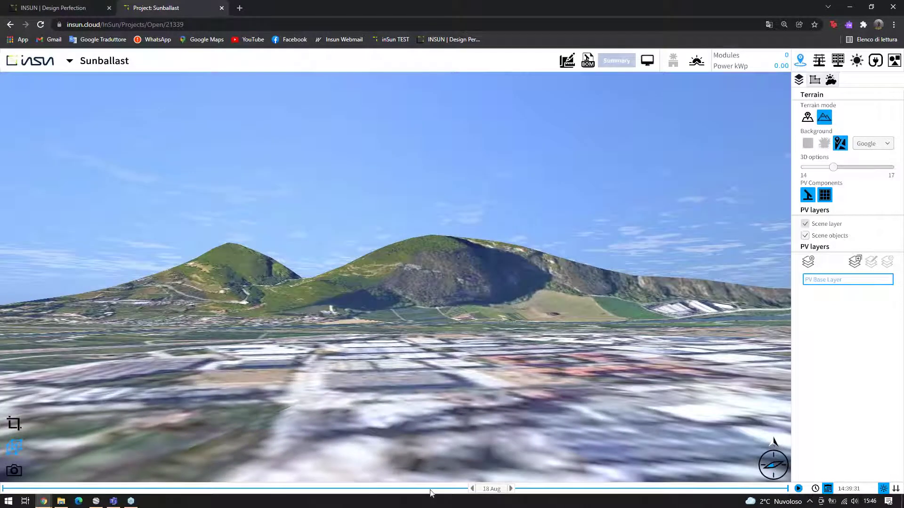
Set the simulated sun to 17:58:10 on 10 Jun
scroll(430, 492, down, 5)
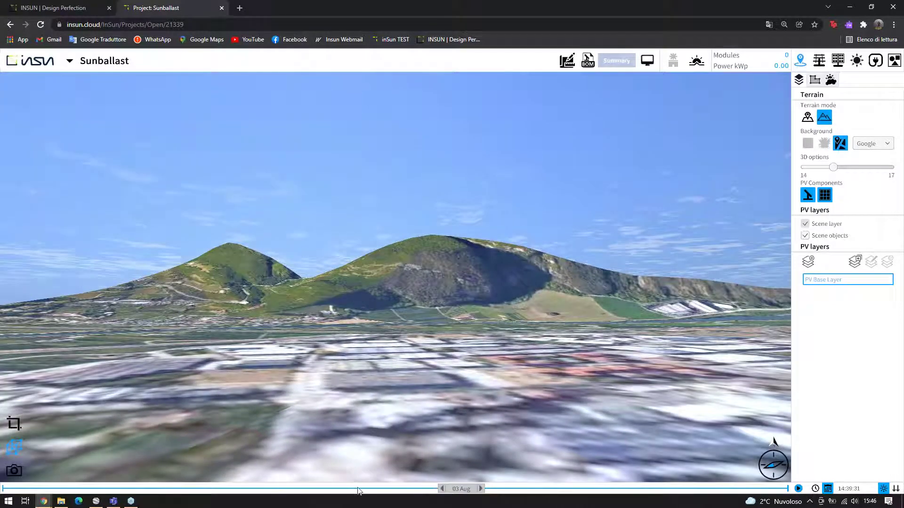
click(815, 489)
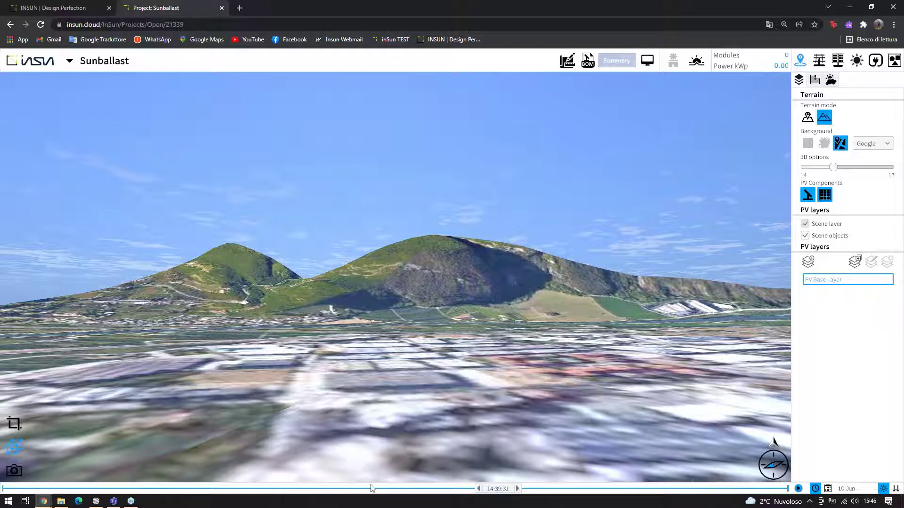
scroll(372, 489, down, 5)
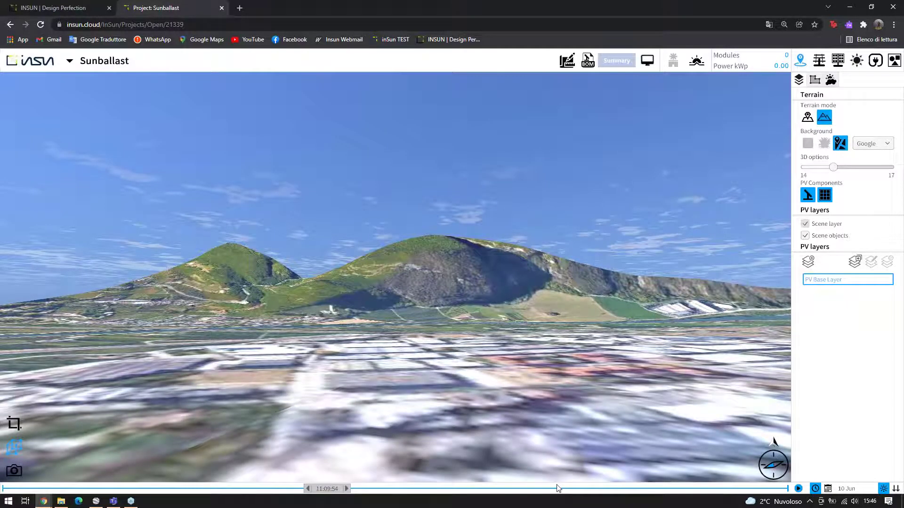
scroll(557, 487, down, 8)
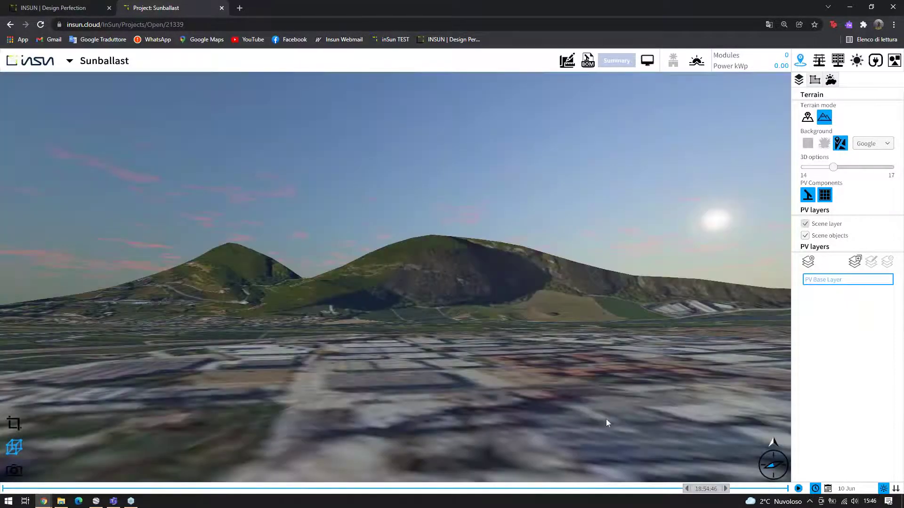
drag(606, 419, 78, 427)
click(15, 423)
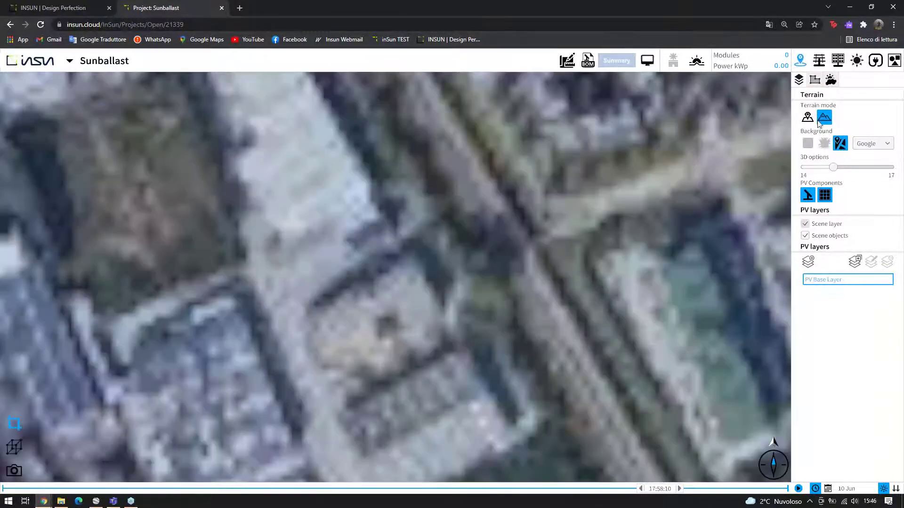
Flatten the terrain to an aerial map and show the Location panel's Solcast data (197 m altitude)
click(808, 117)
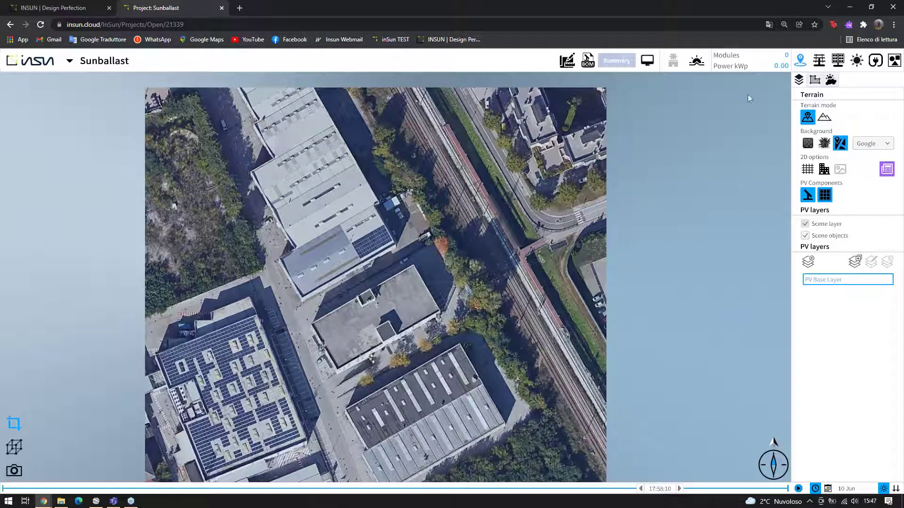
click(830, 81)
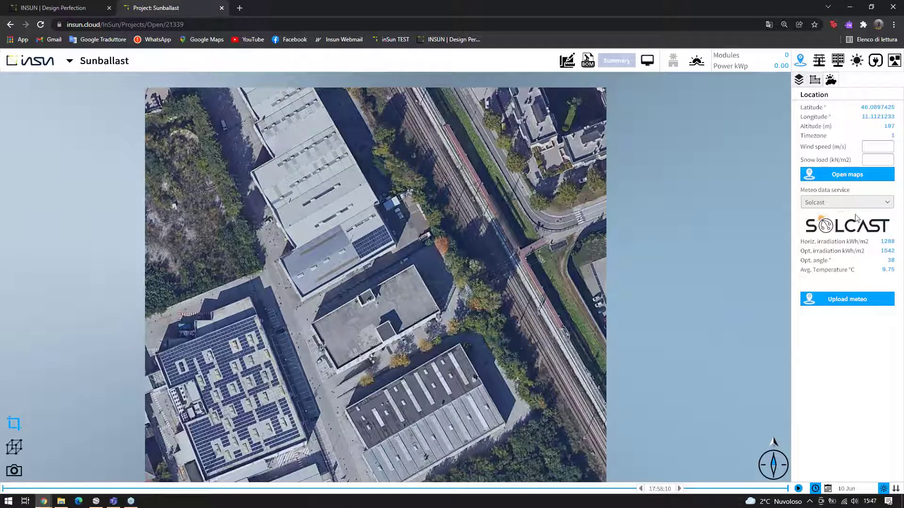
Compare Meteonorm and Solcast weather sources, settling on Meteonorm (1354 kWh/m2, 16.59 °C)
click(840, 207)
click(840, 230)
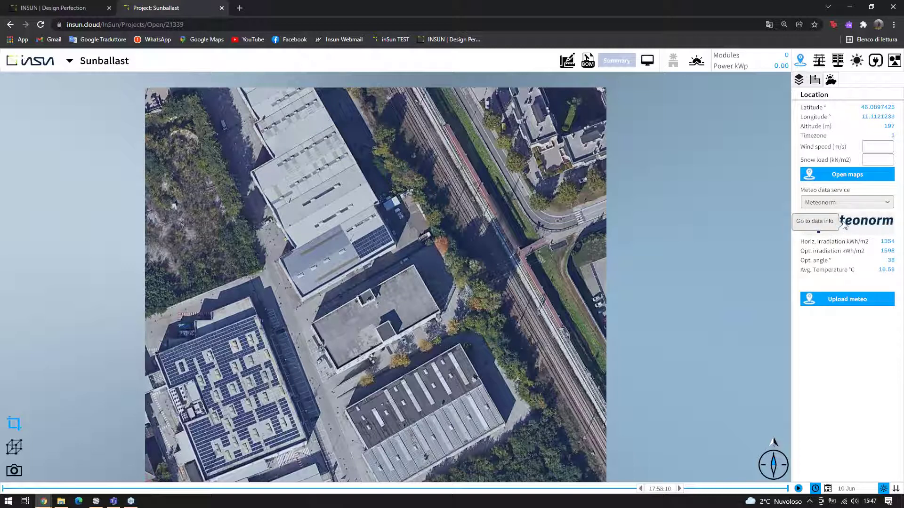
click(889, 204)
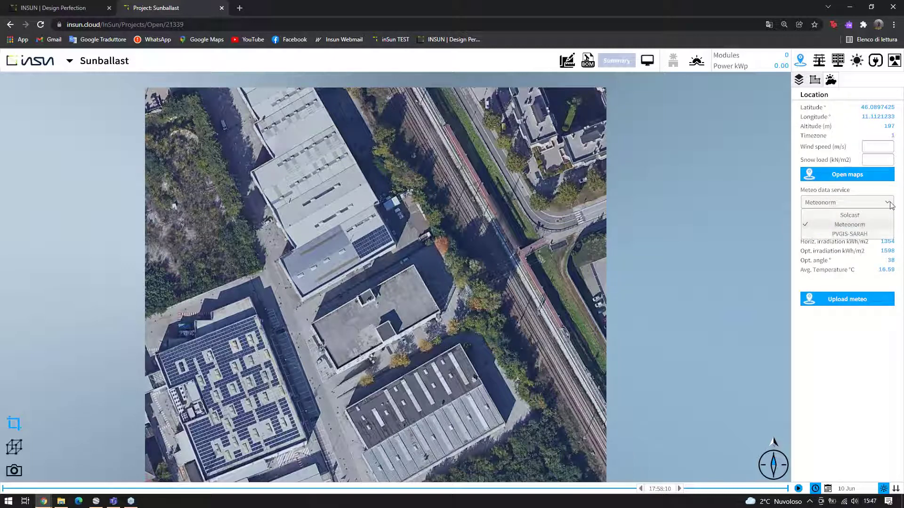
click(849, 215)
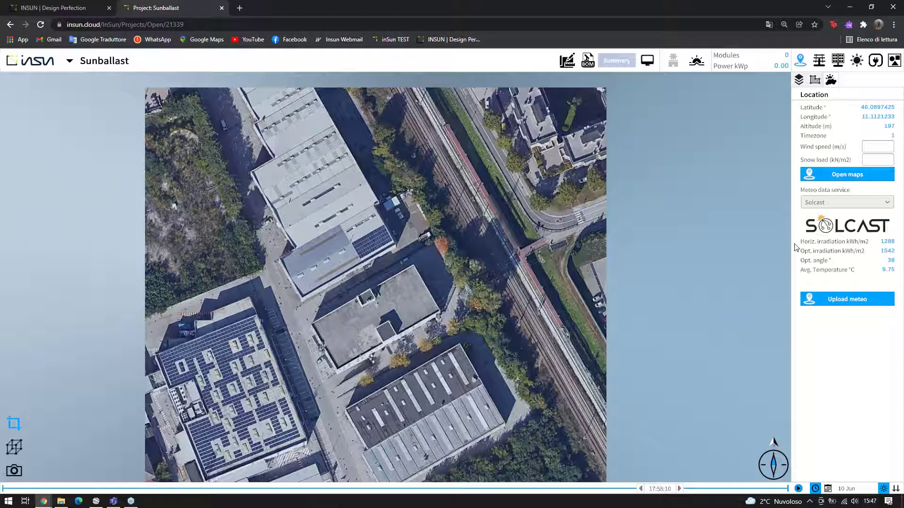
click(844, 206)
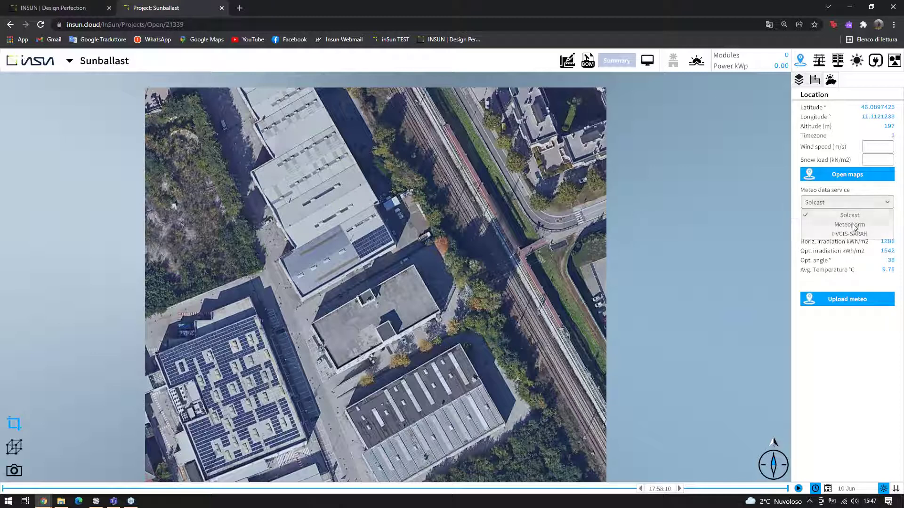
click(855, 225)
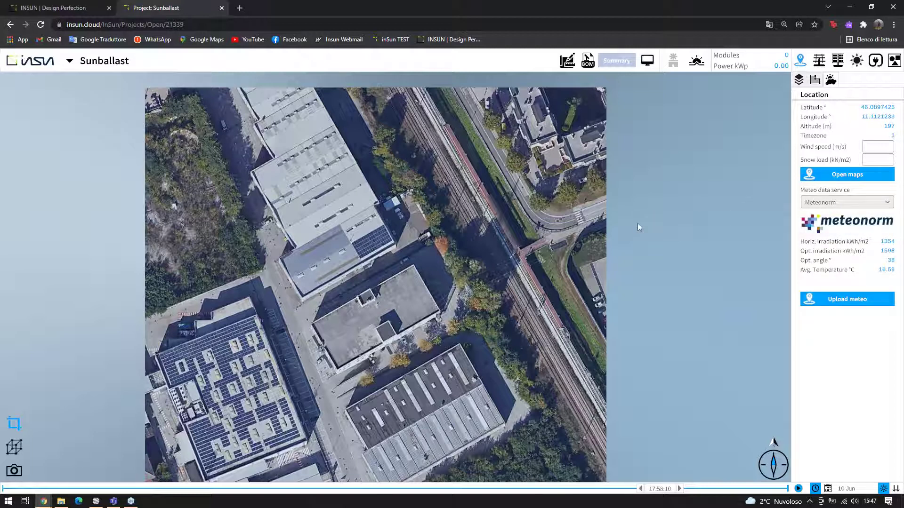
drag(493, 248, 473, 239)
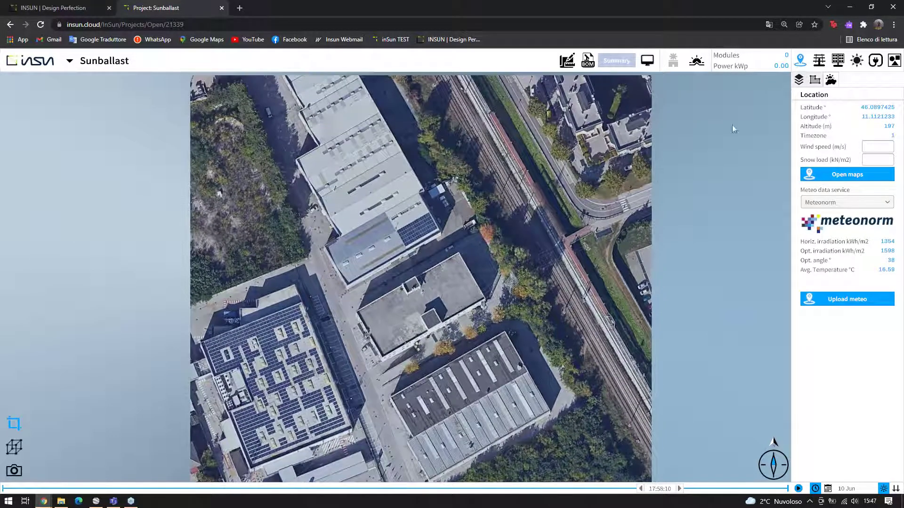
Drop a rectangular roof shape onto the central building's roof
click(815, 80)
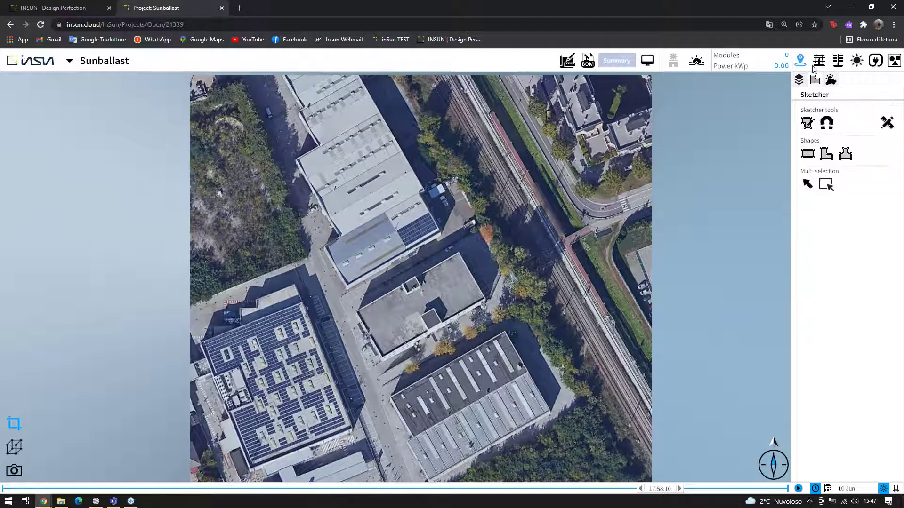
click(807, 153)
scroll(395, 331, up, 3)
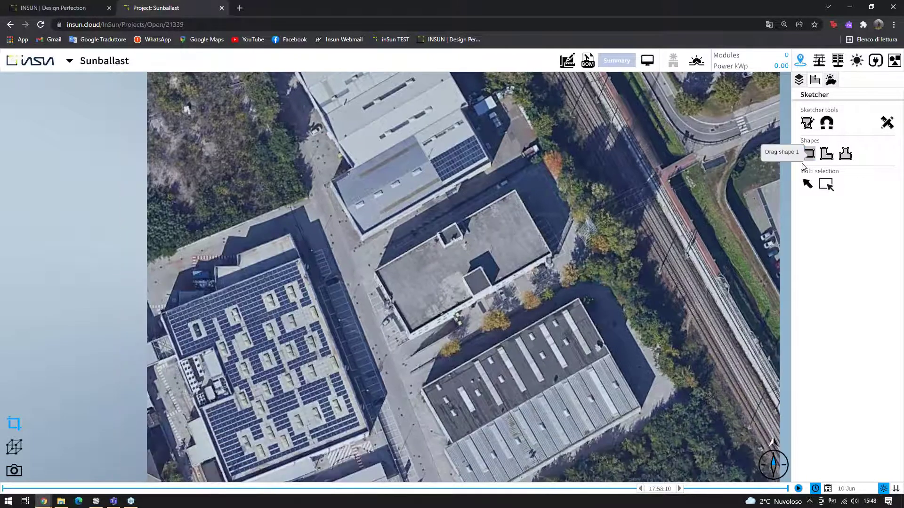
mouse_move(802, 164)
mouse_down()
mouse_move(602, 224)
mouse_move(440, 317)
mouse_up()
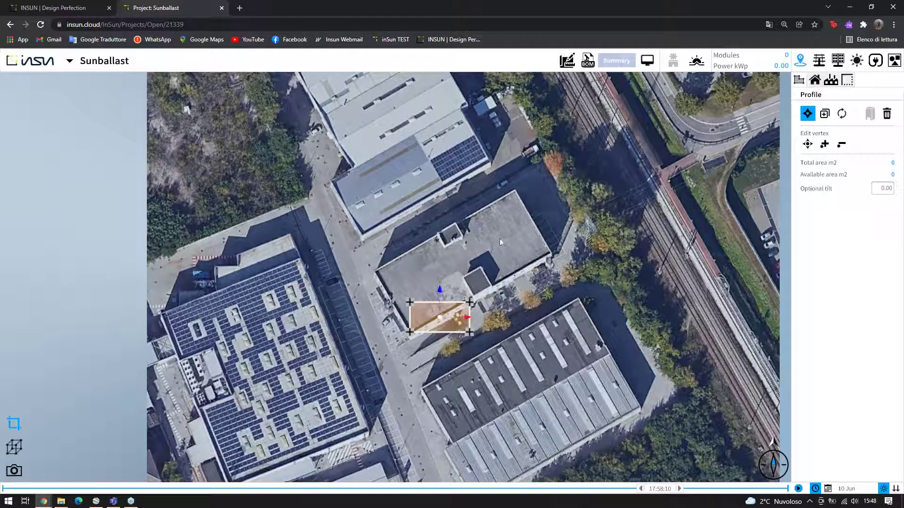
Rotate the rectangle about its bottom-left corner to line up with the roof edge
click(409, 332)
click(843, 114)
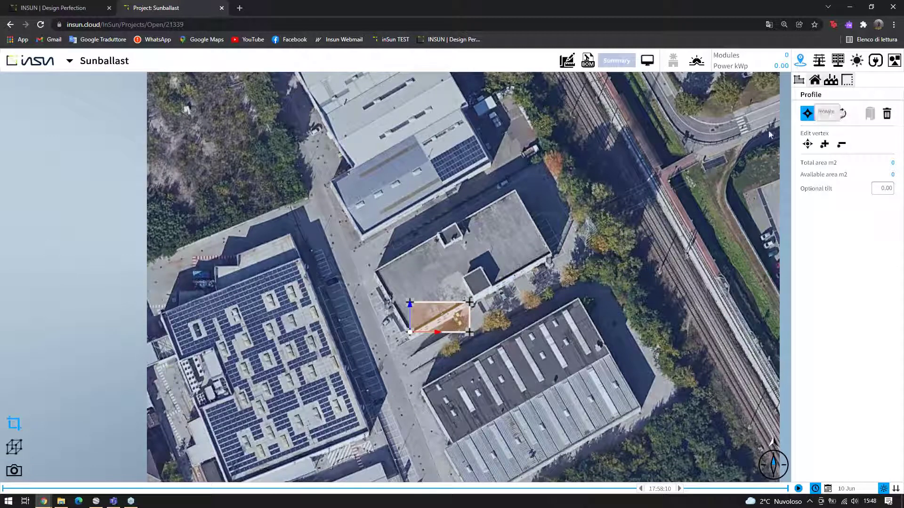
drag(414, 320, 349, 230)
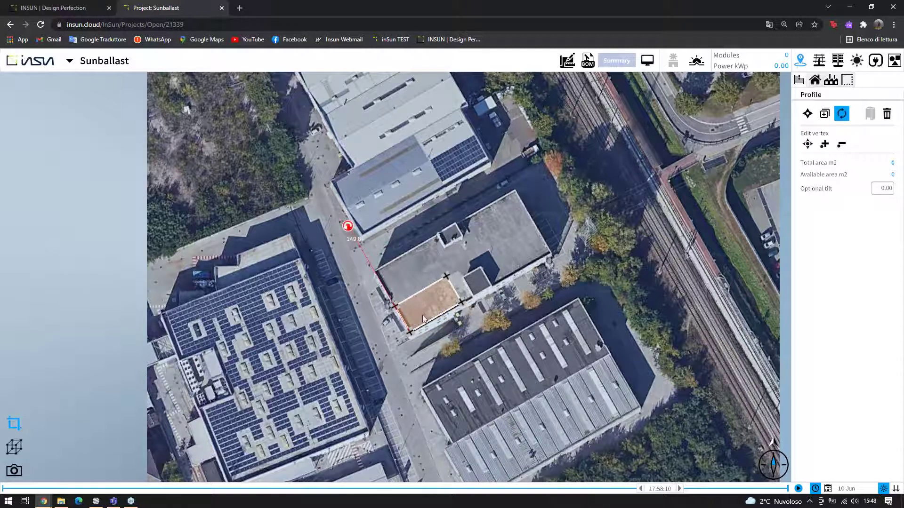
scroll(423, 315, up, 2)
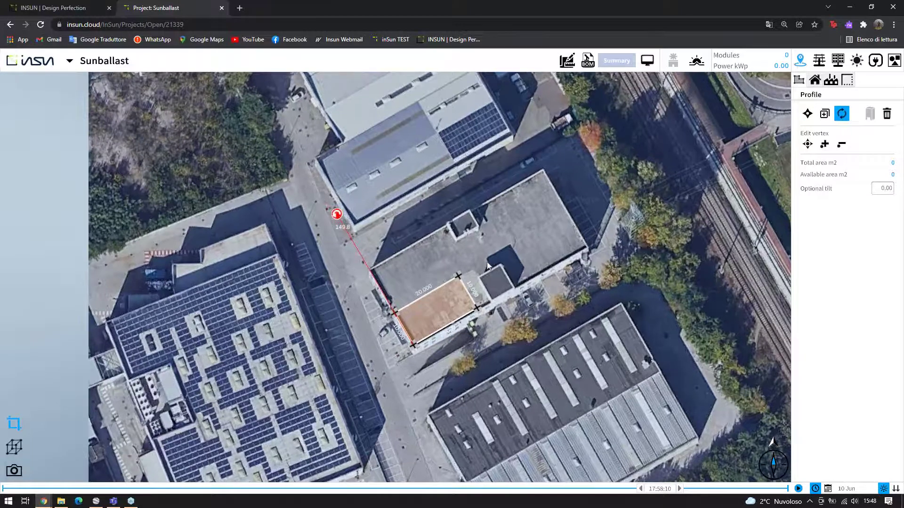
scroll(487, 266, up, 1)
click(819, 116)
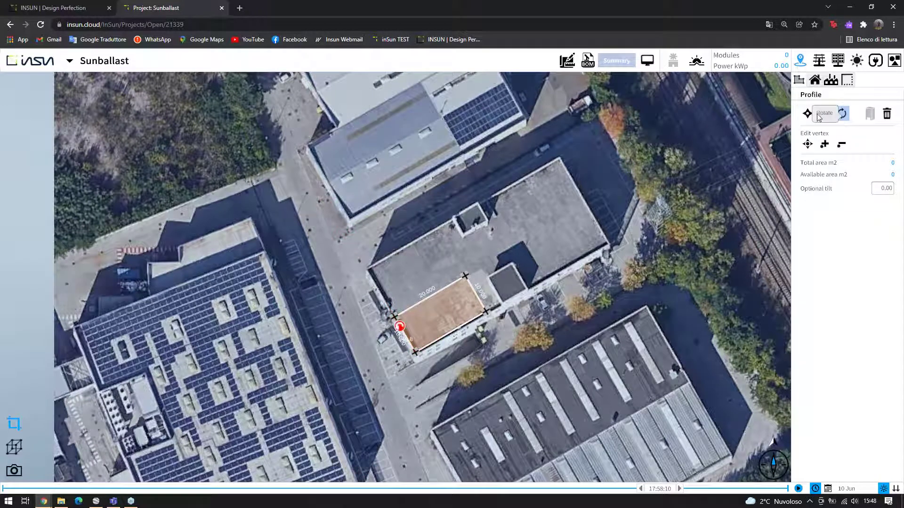
click(808, 144)
Stretch the rectangle along the full length of the roof
drag(480, 301, 516, 175)
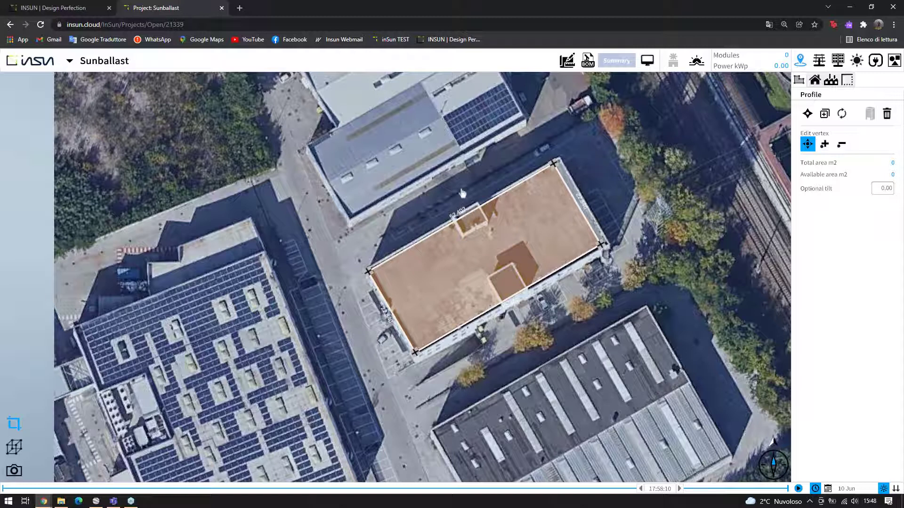
scroll(463, 193, up, 1)
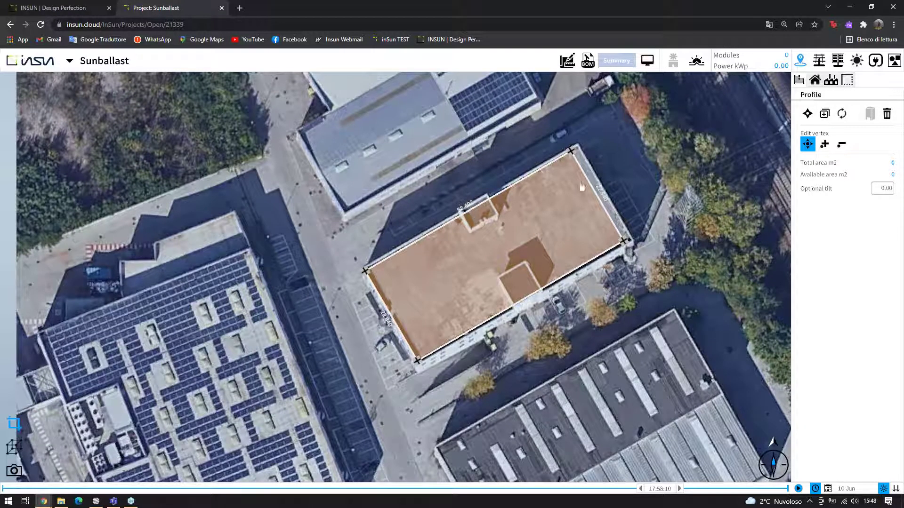
click(807, 143)
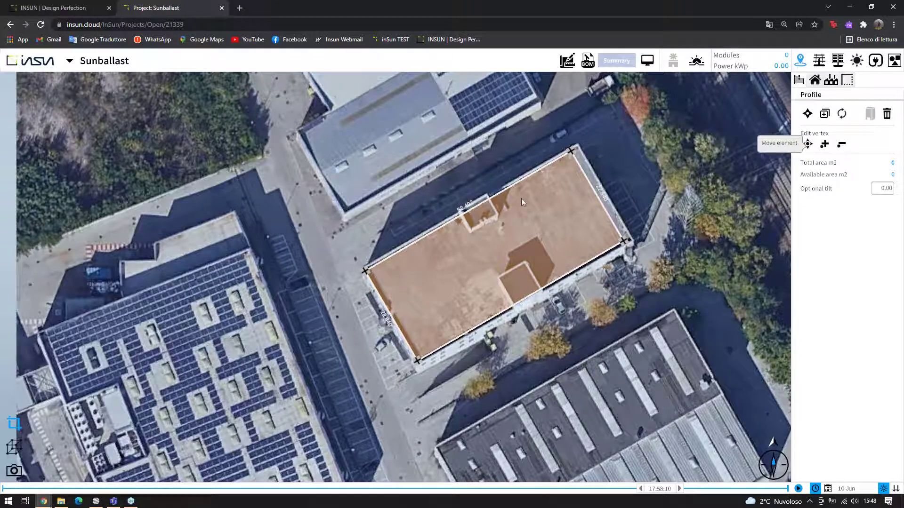
Set both long edges to 54, giving a 1233.38 m2 roof profile
click(479, 208)
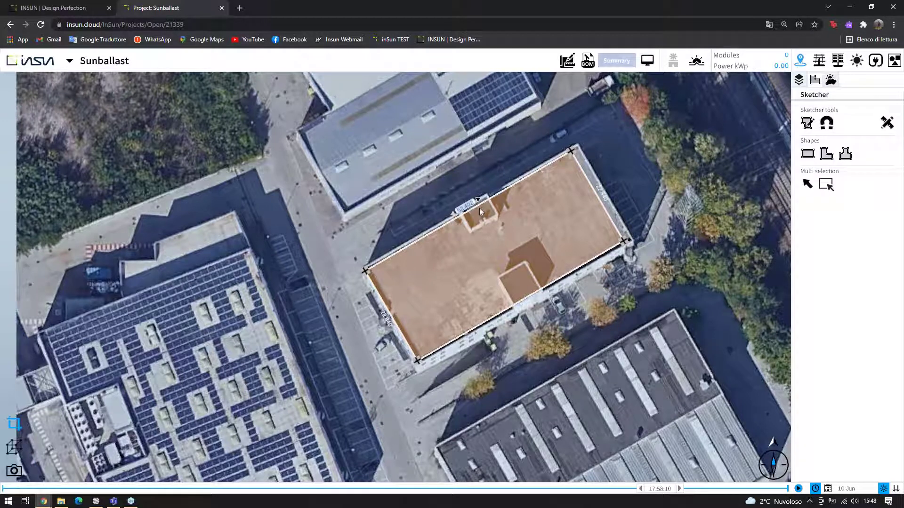
double_click(479, 208)
text(54)
key(Return)
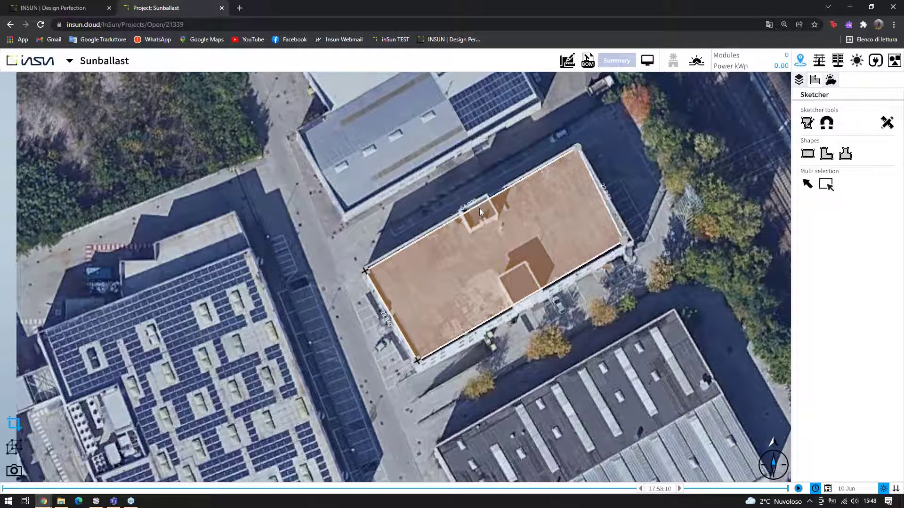
double_click(518, 307)
text(54)
key(Return)
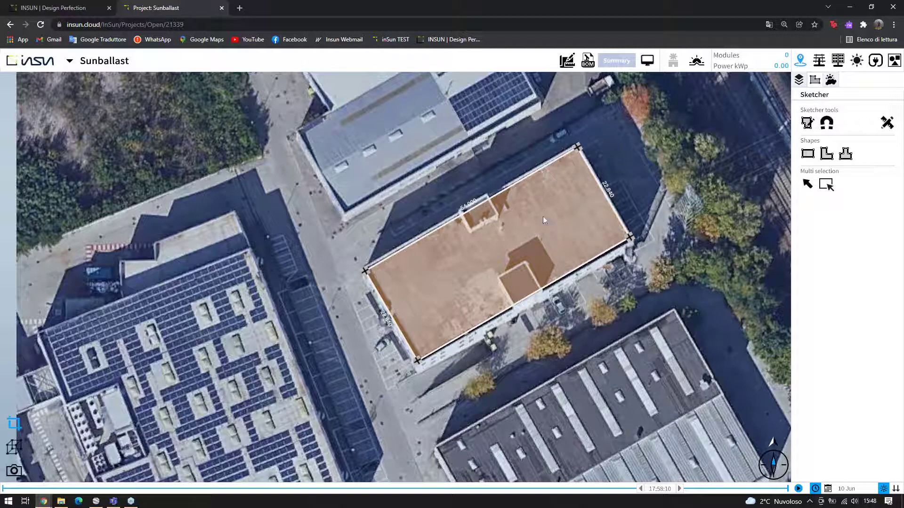
click(500, 270)
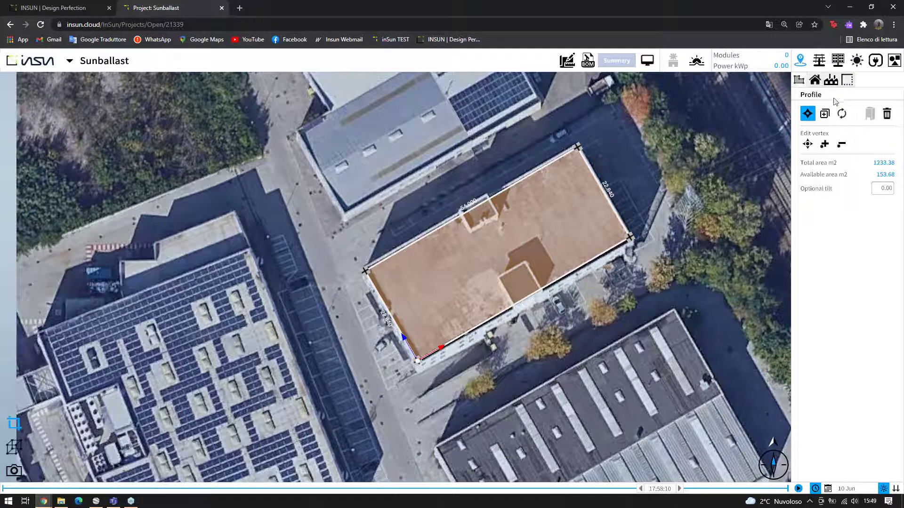
click(815, 82)
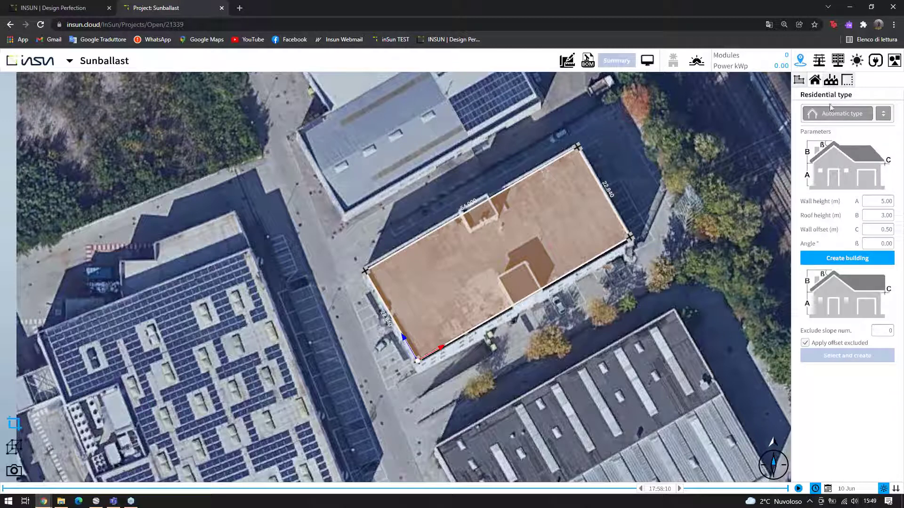
Compare Residential and Industrial types, try a Shed roof, then settle on Industrial with Flat roof
click(831, 80)
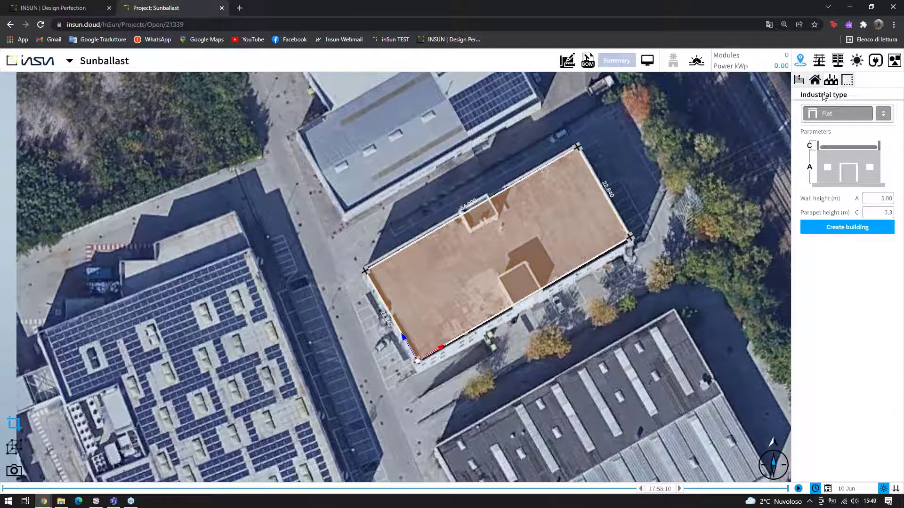
click(815, 81)
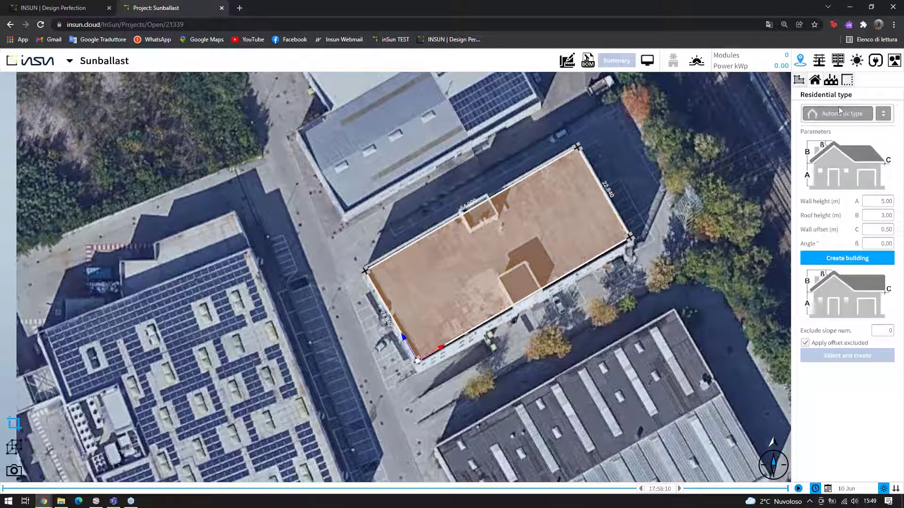
click(882, 117)
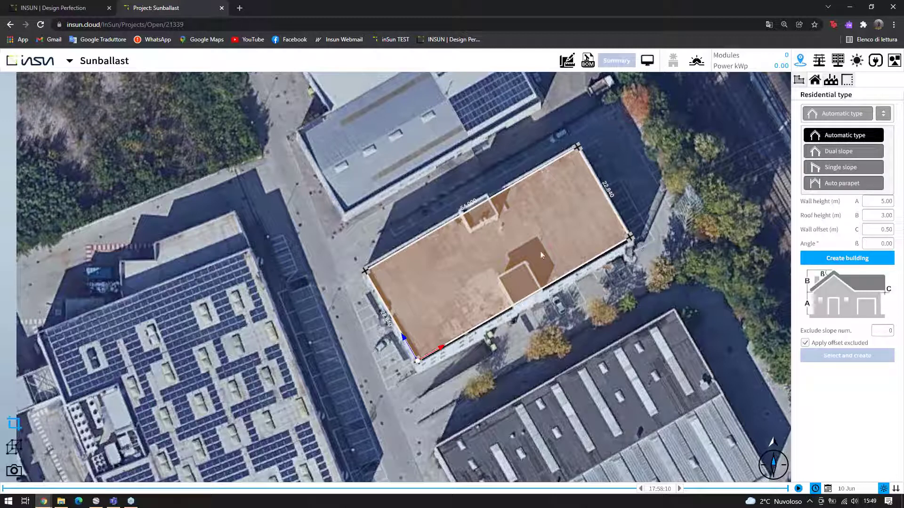
click(832, 81)
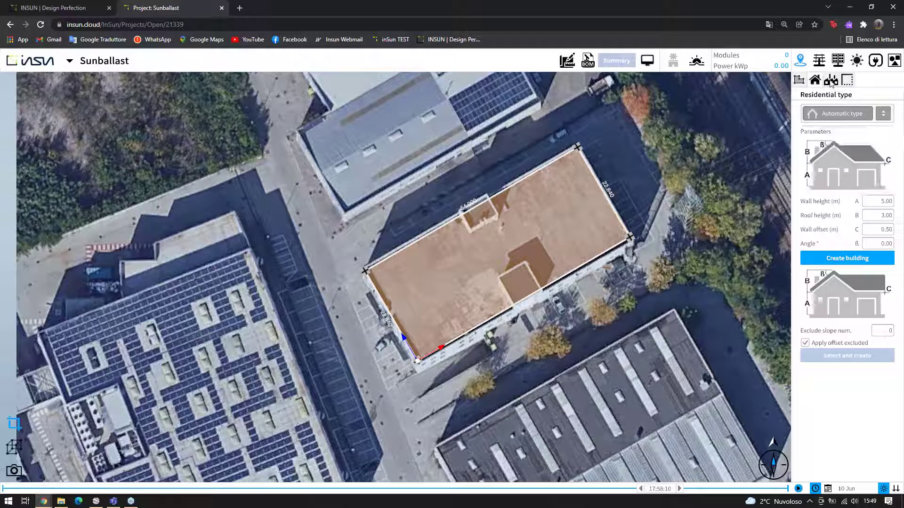
click(831, 82)
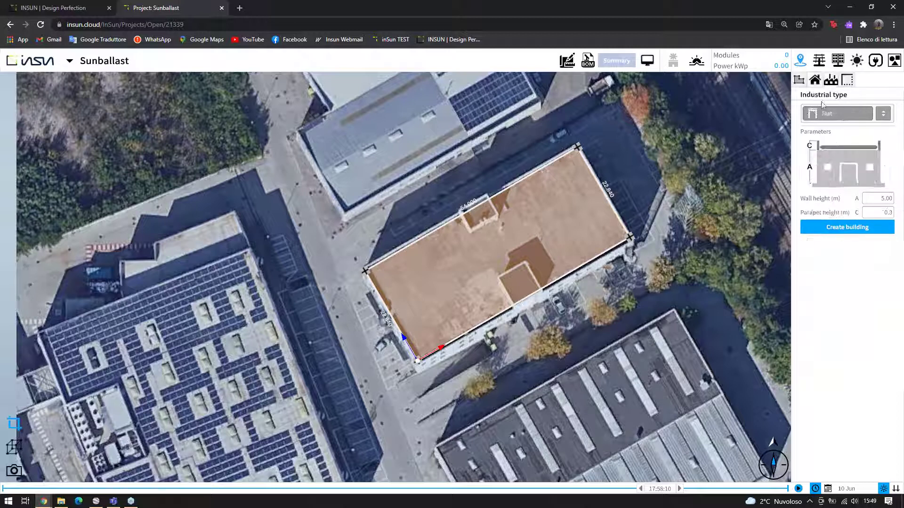
click(883, 115)
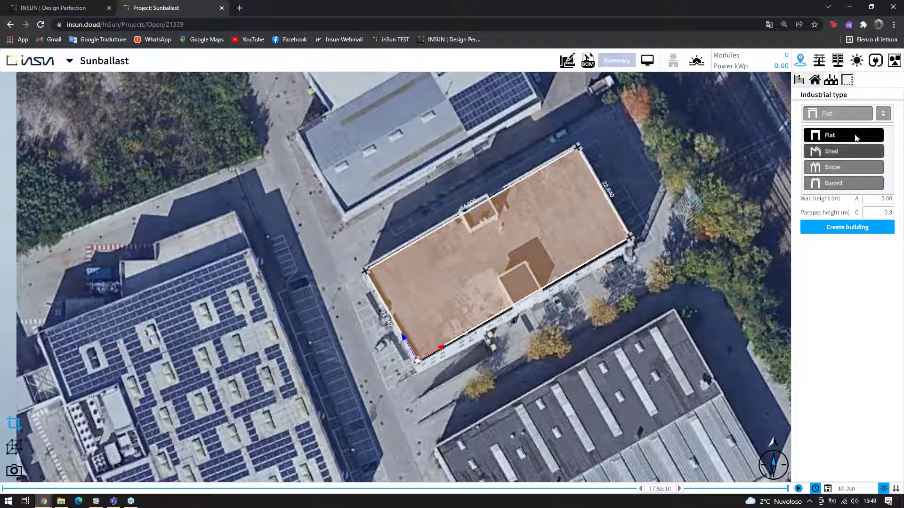
click(853, 151)
click(883, 115)
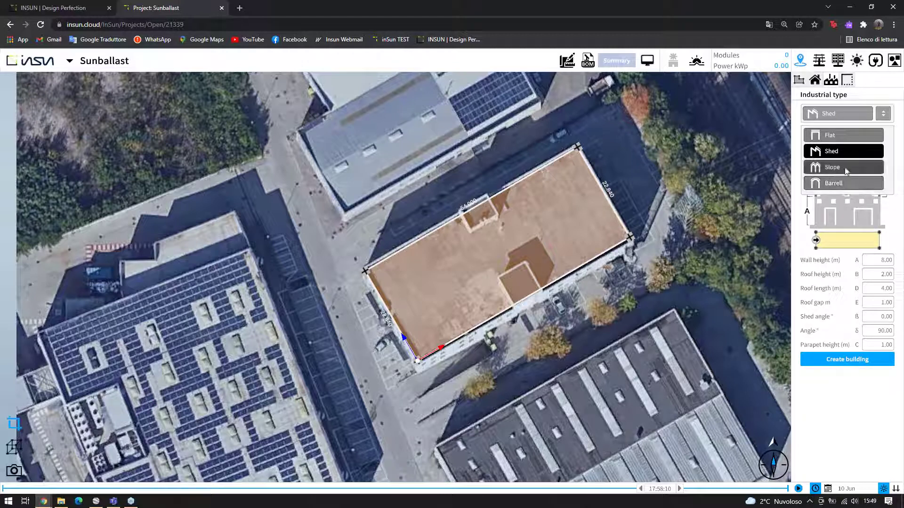
click(832, 137)
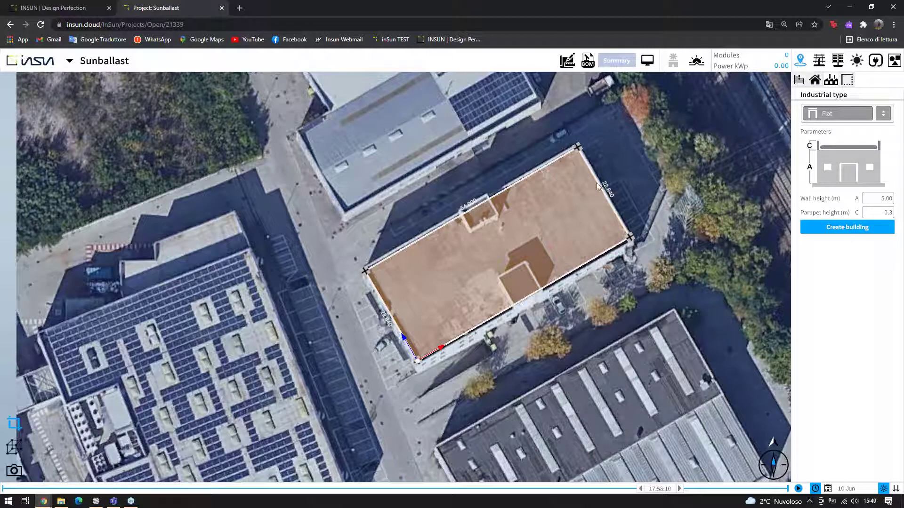
Set the wall height to 8 m and create the building from the traced outline
scroll(559, 185, up, 3)
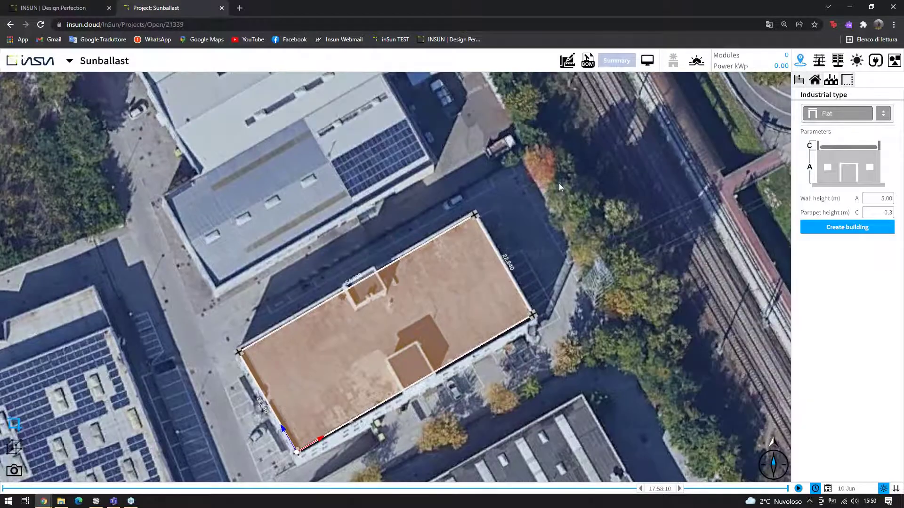
drag(559, 183, 639, 160)
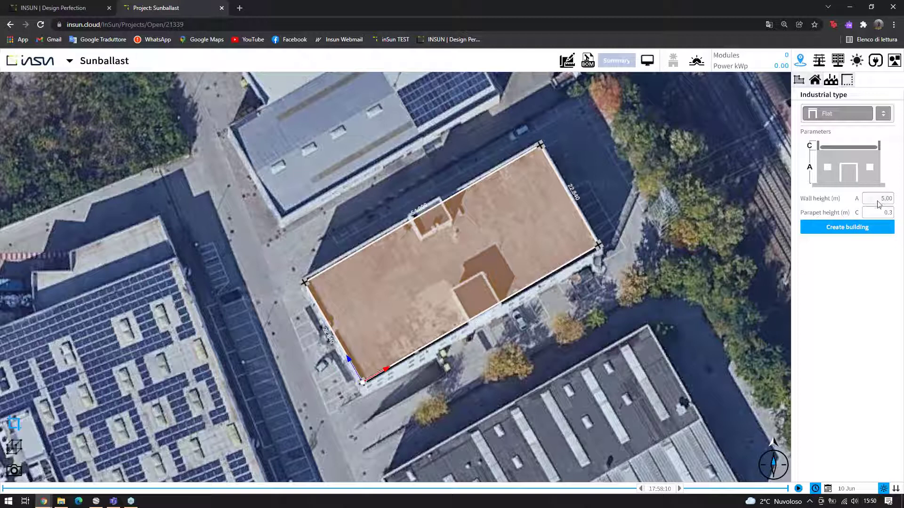
click(877, 200)
text(8)
click(868, 231)
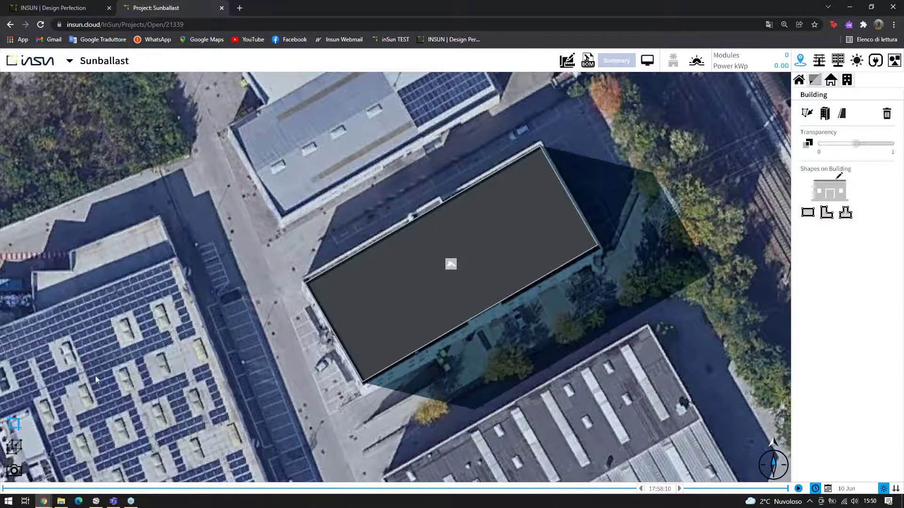
Switch to the 3D view and orbit around the new building block
click(14, 447)
scroll(448, 257, up, 5)
drag(481, 260, 545, 235)
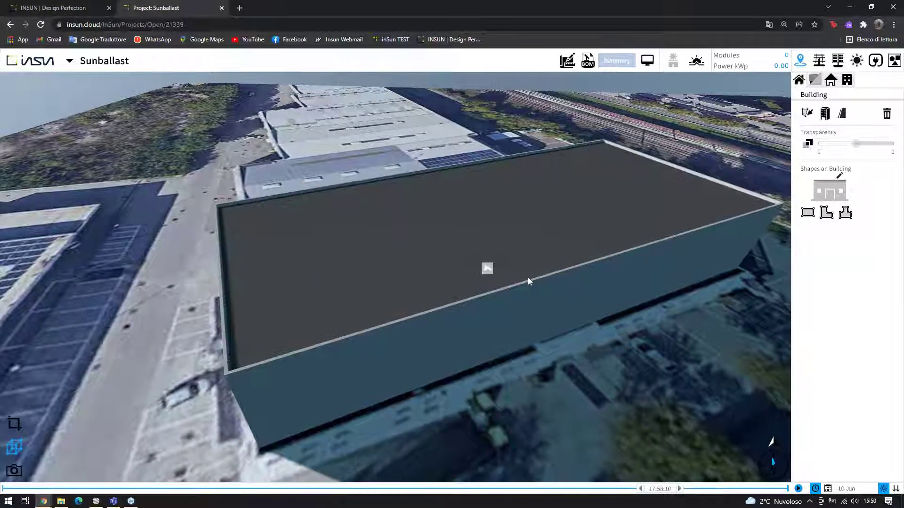
Return to the 2D view and turn on building transparency to reveal the aerial roof
click(14, 424)
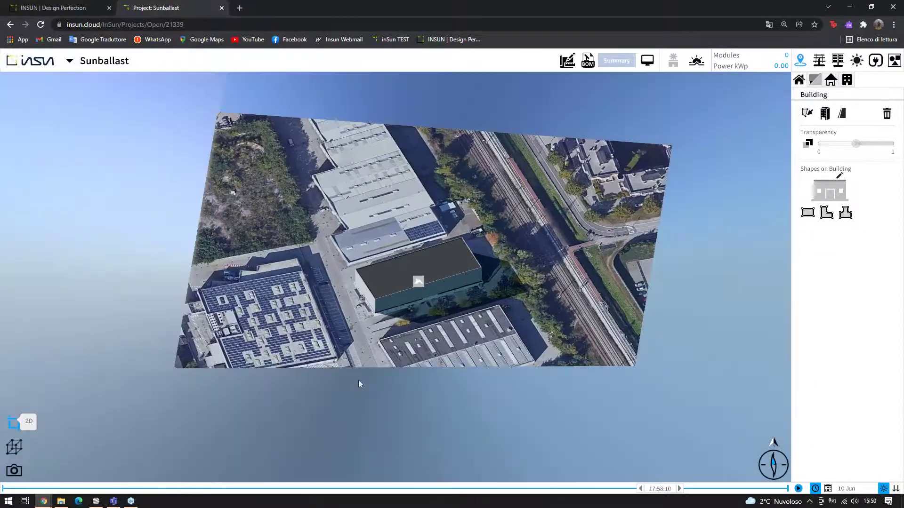
scroll(411, 345, up, 5)
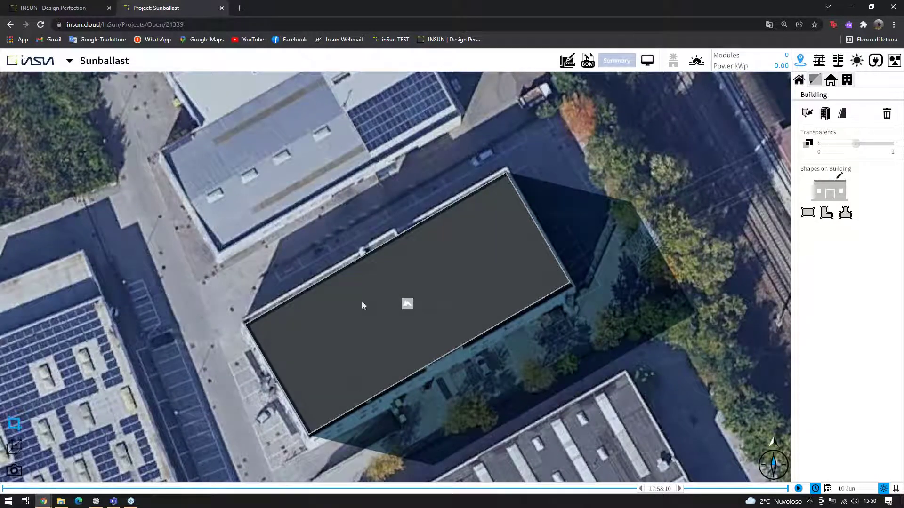
click(807, 144)
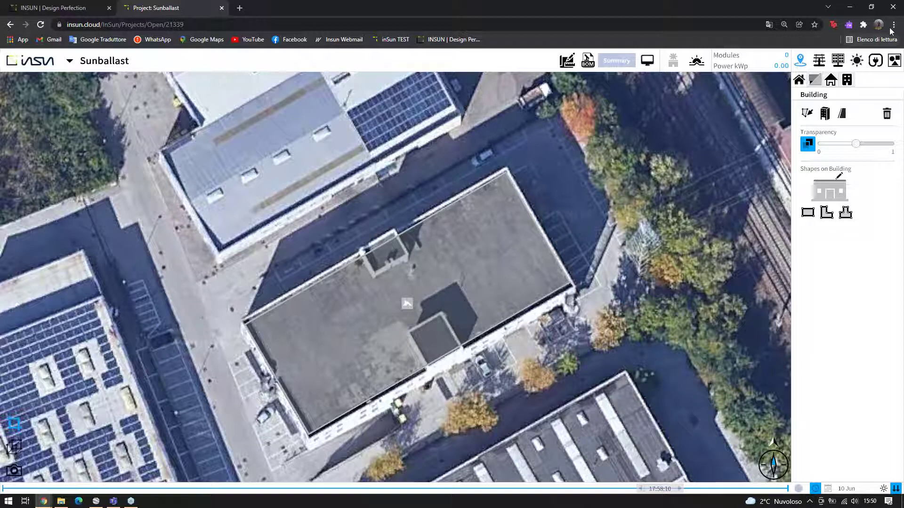
Browse the Roof, Wall and Tree object catalogues, then pick the roof obstruction
click(895, 63)
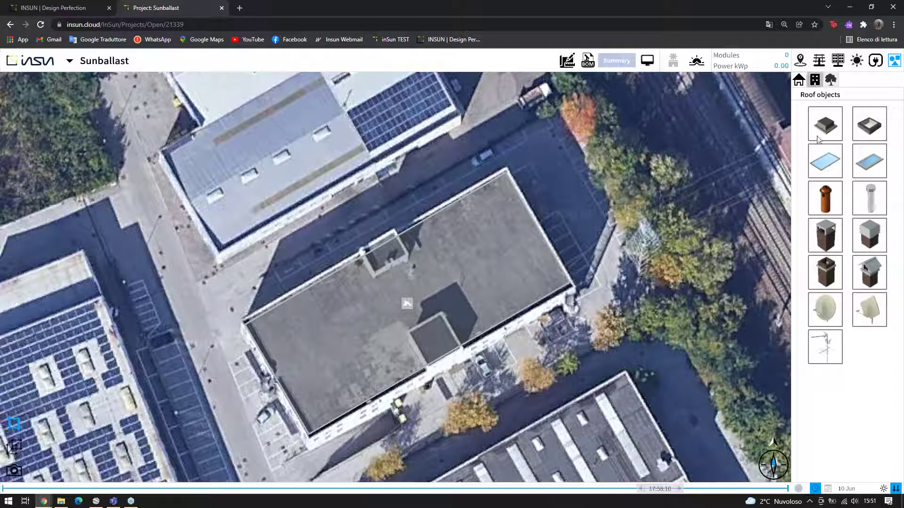
click(815, 80)
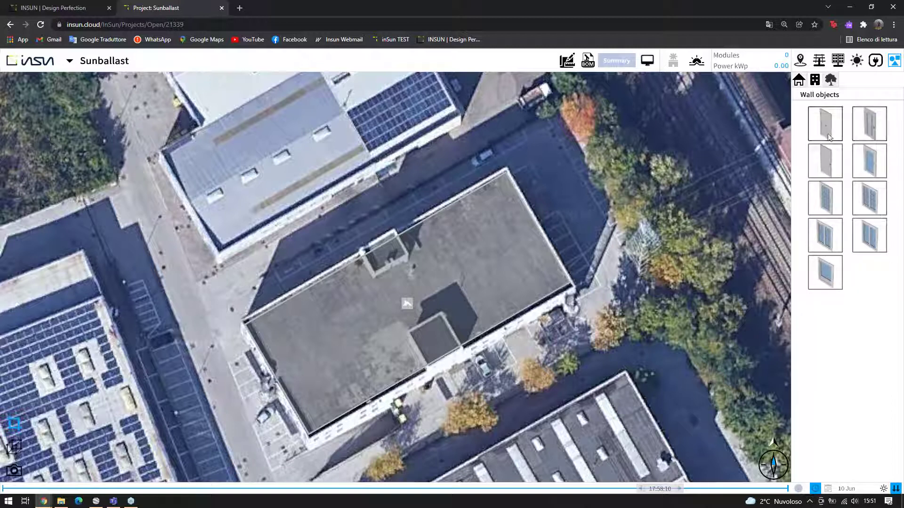
click(825, 83)
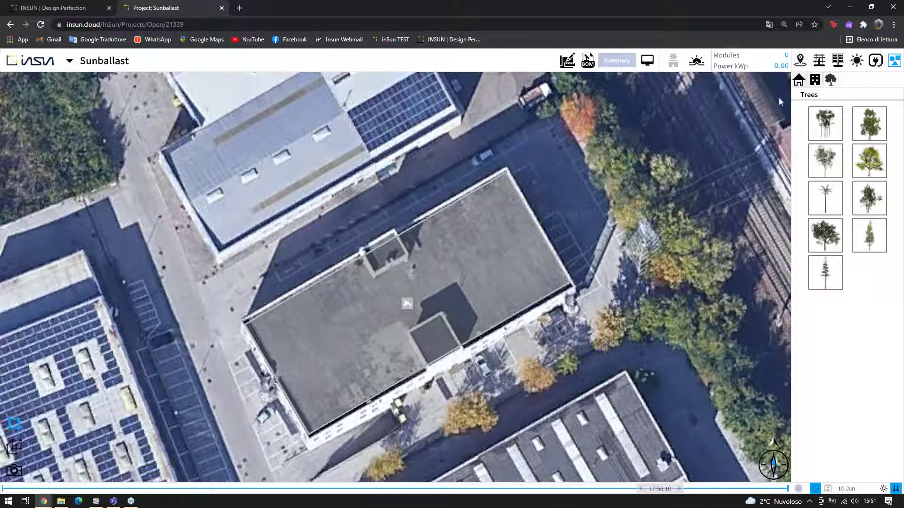
click(798, 80)
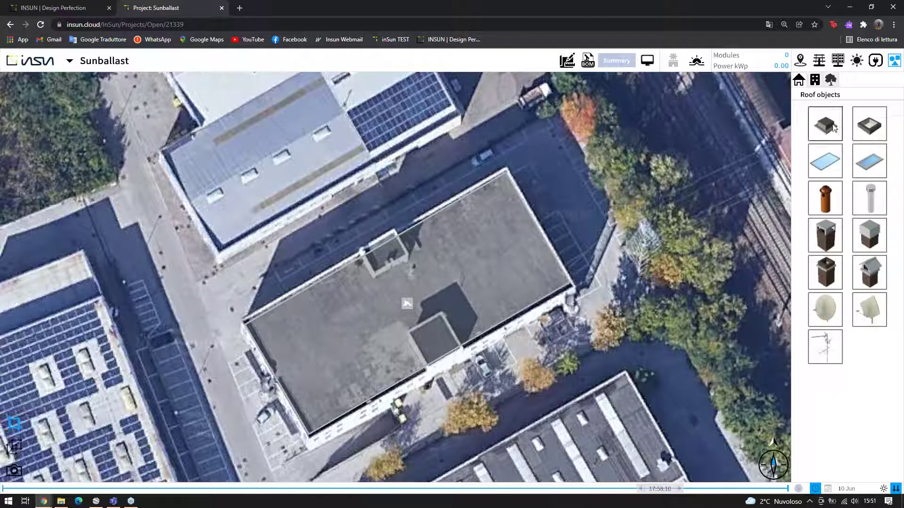
click(834, 126)
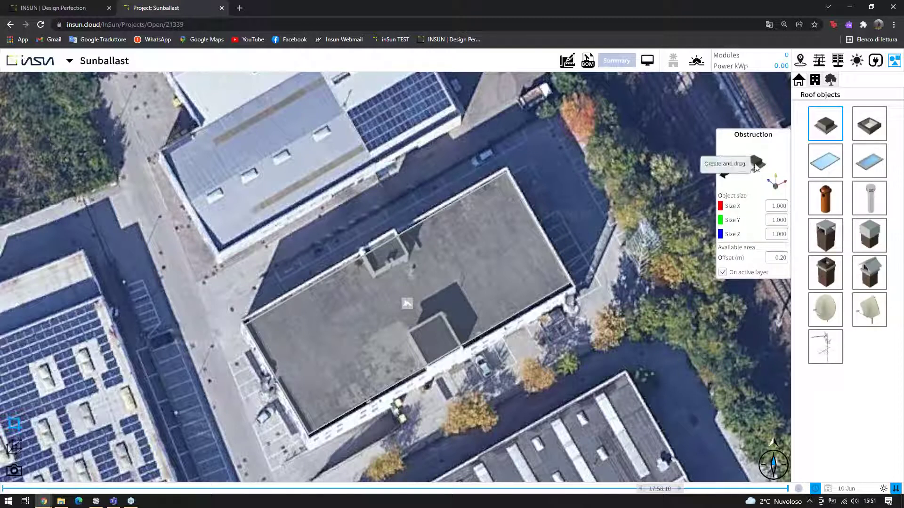
Place an obstruction on the lower rooftop structure, redrawn as a 6.301 by 6.747 m rectangle
drag(755, 165, 470, 319)
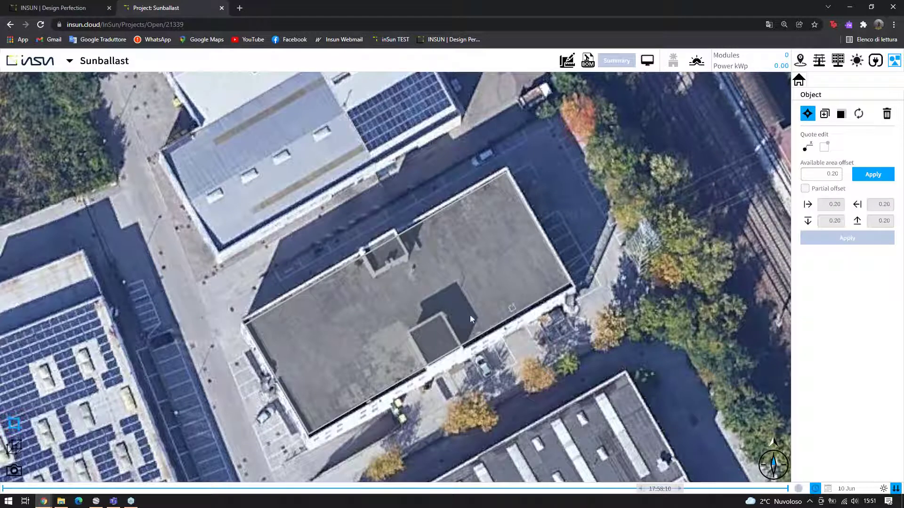
click(442, 314)
scroll(443, 316, up, 5)
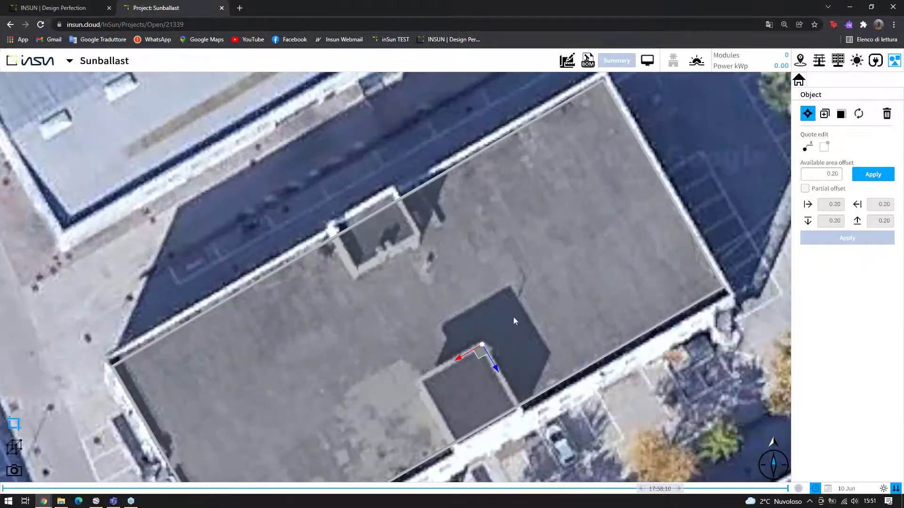
scroll(514, 332, up, 3)
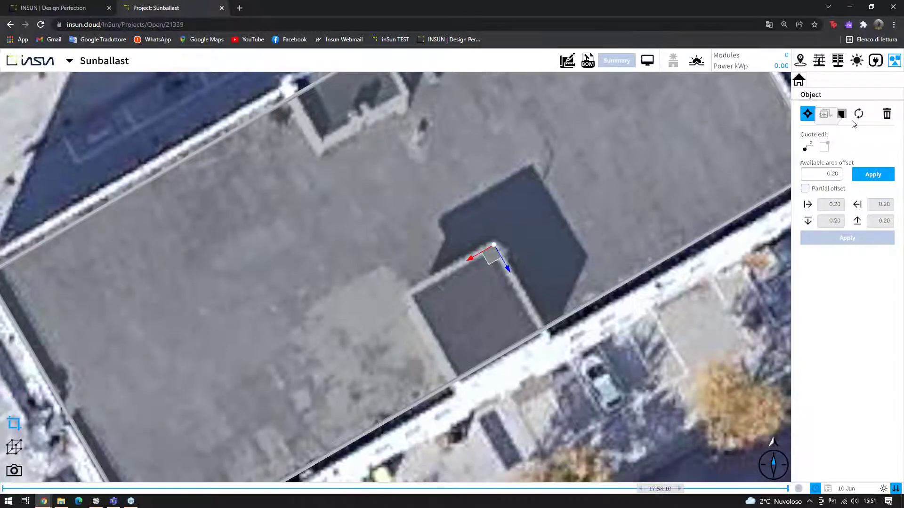
click(842, 115)
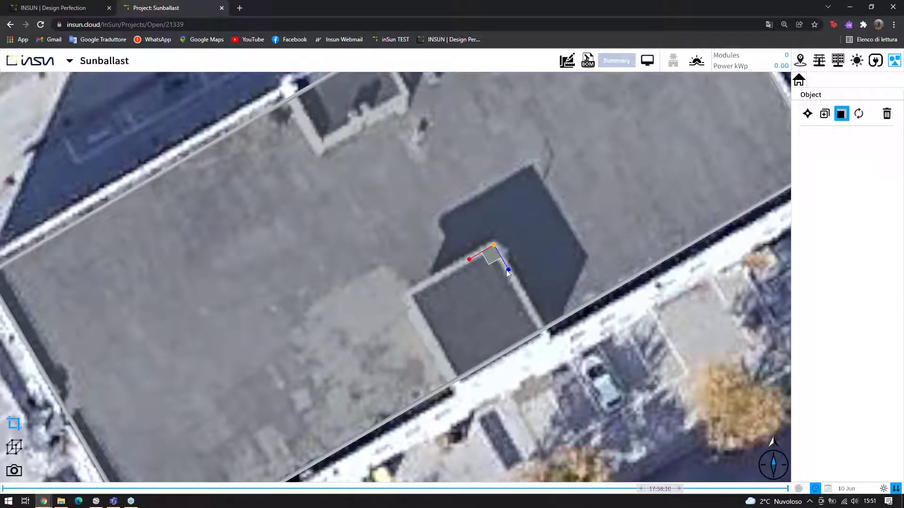
click(507, 269)
click(529, 330)
click(468, 263)
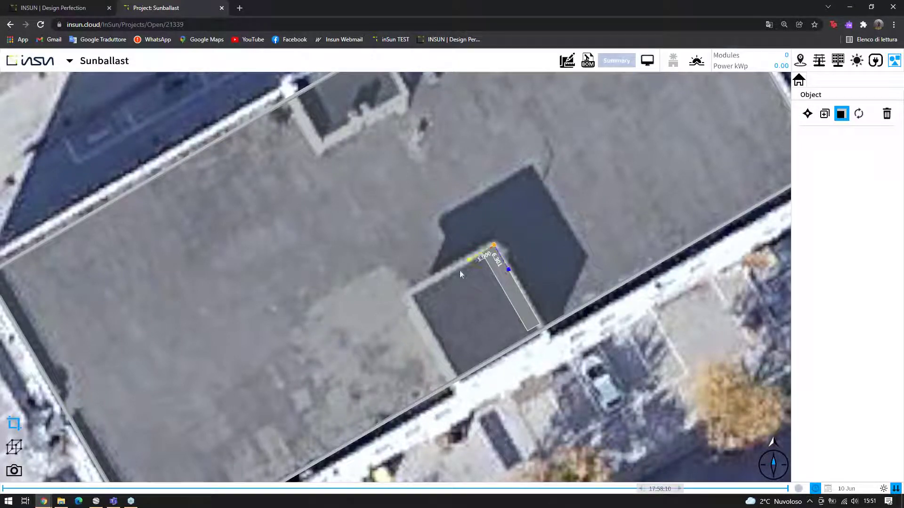
click(397, 301)
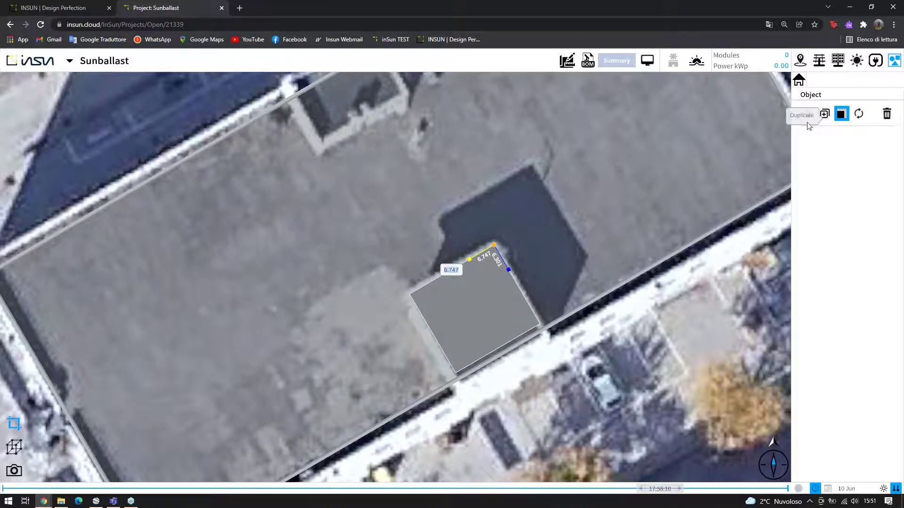
Duplicate the obstruction over the upper structure, shrink it to fit, and deselect
click(824, 113)
scroll(384, 203, down, 1)
scroll(383, 202, up, 2)
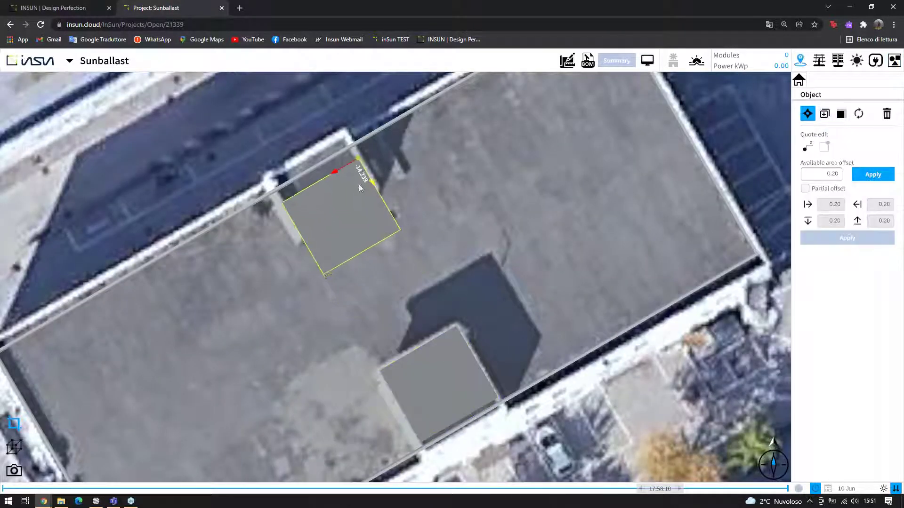
click(355, 179)
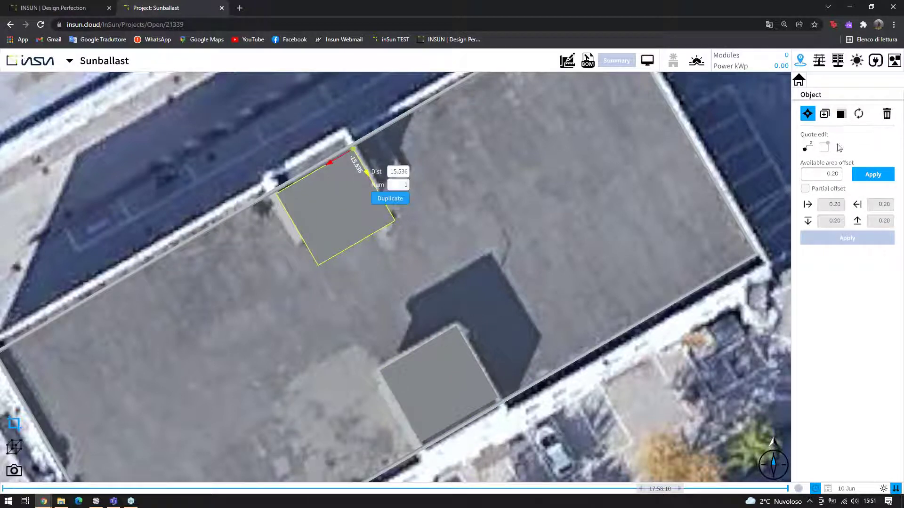
click(840, 117)
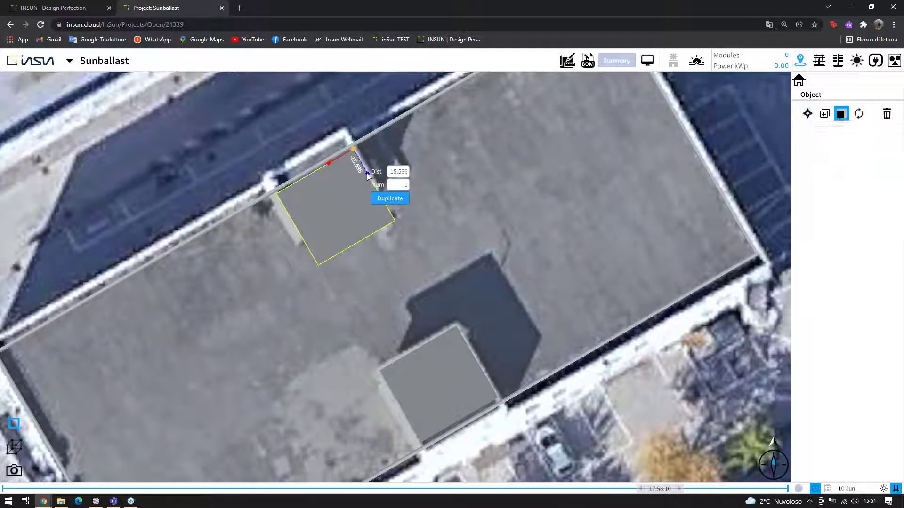
drag(365, 175, 361, 170)
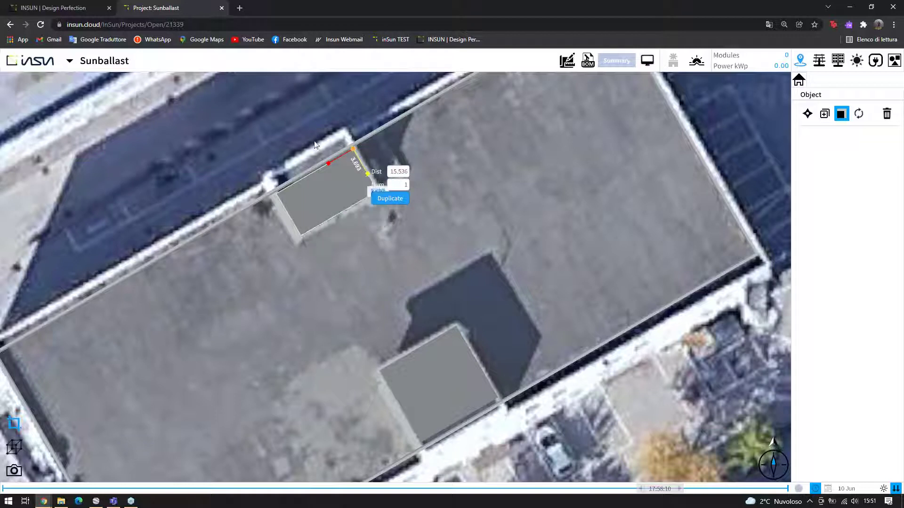
click(294, 163)
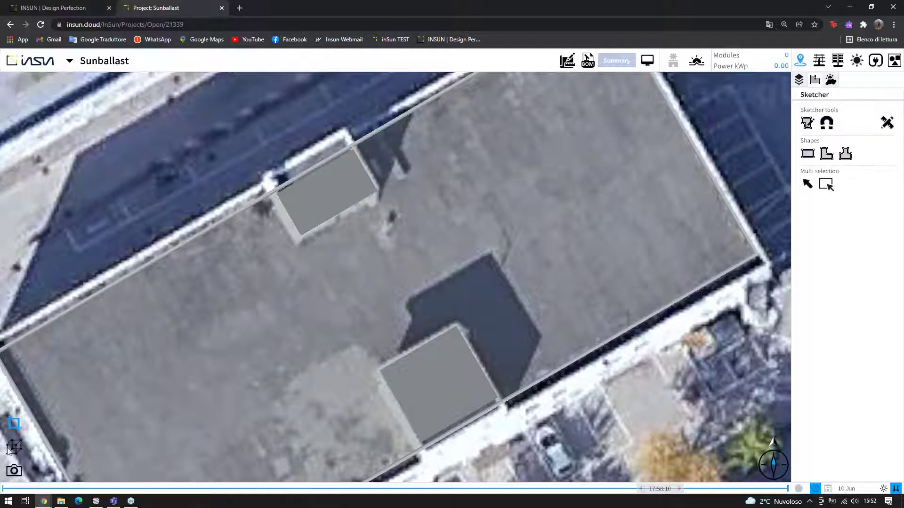
click(810, 160)
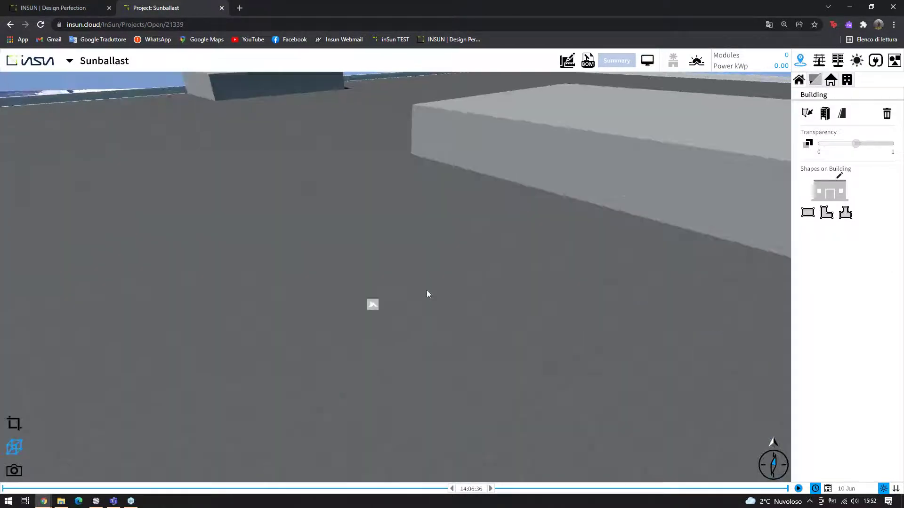
Raise the larger rooftop box to a height of 2.5 m
scroll(426, 290, down, 5)
click(472, 227)
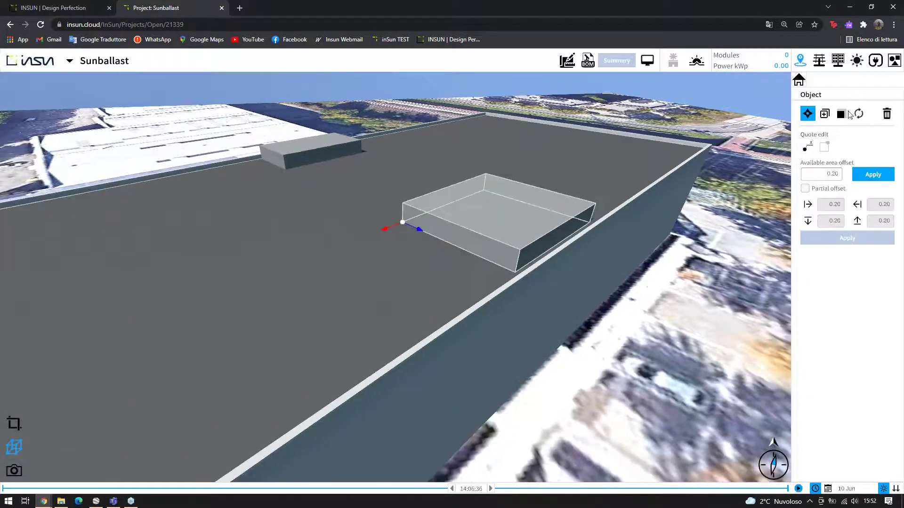
click(841, 114)
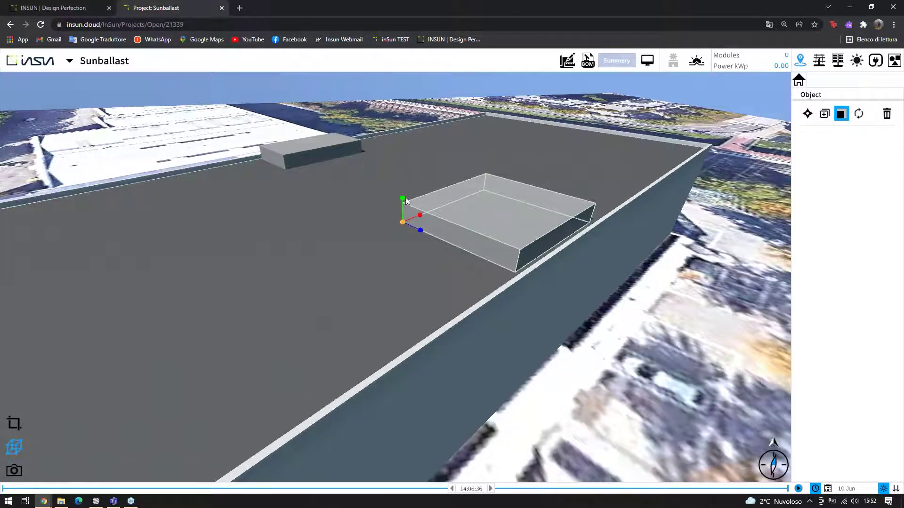
drag(401, 187, 399, 179)
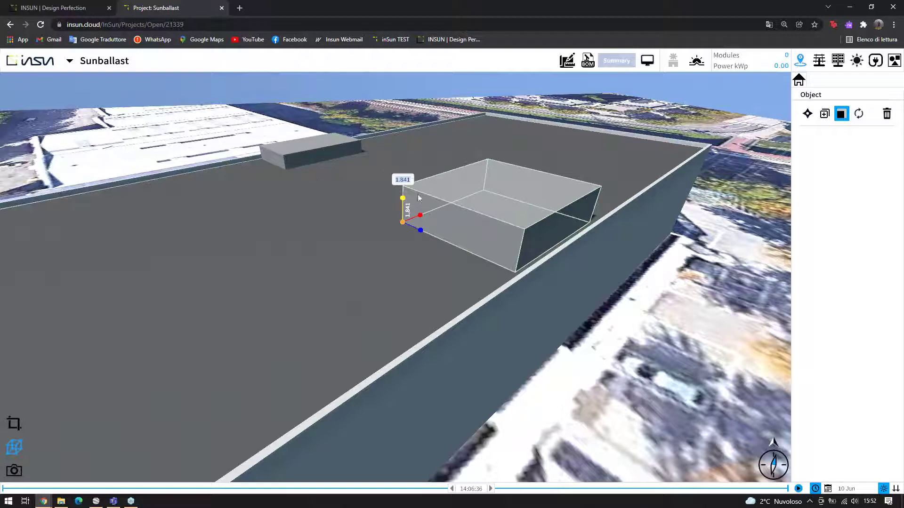
text(2.5)
key(Return)
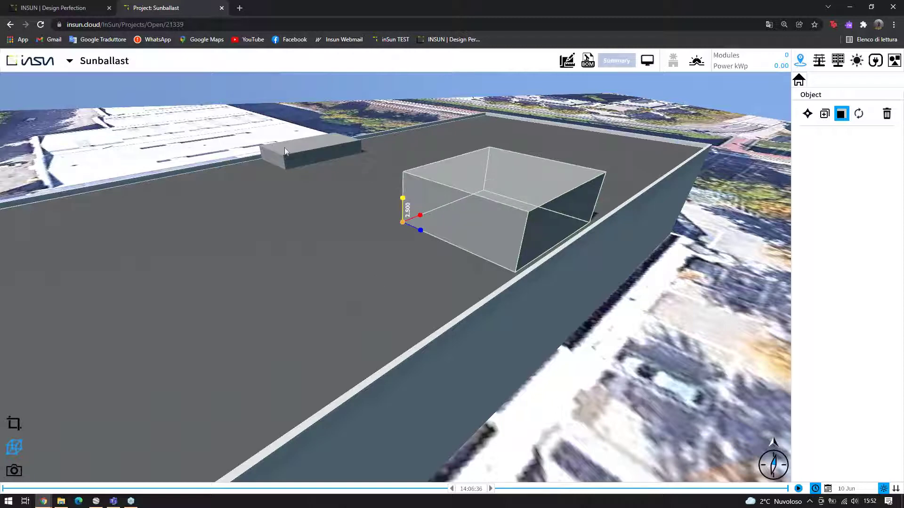
Raise the smaller rooftop box to 2.5 m as well, then deselect it
click(303, 153)
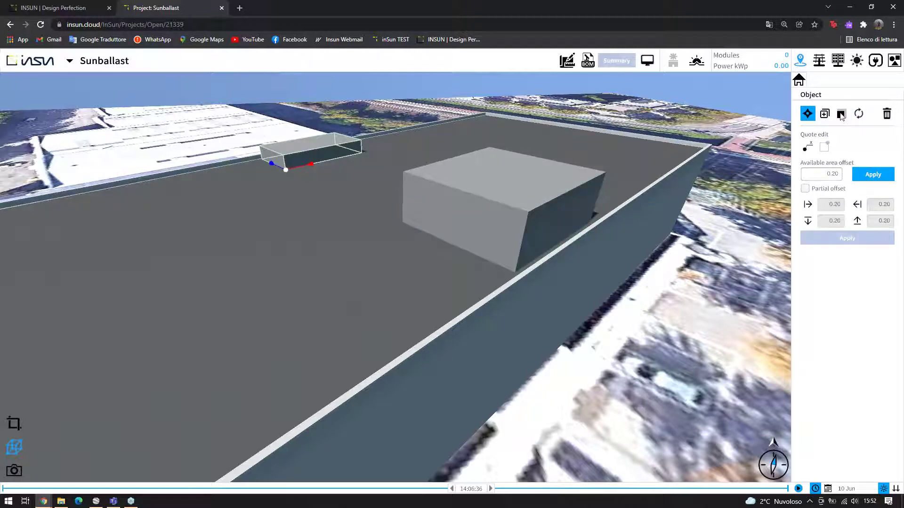
key(s)
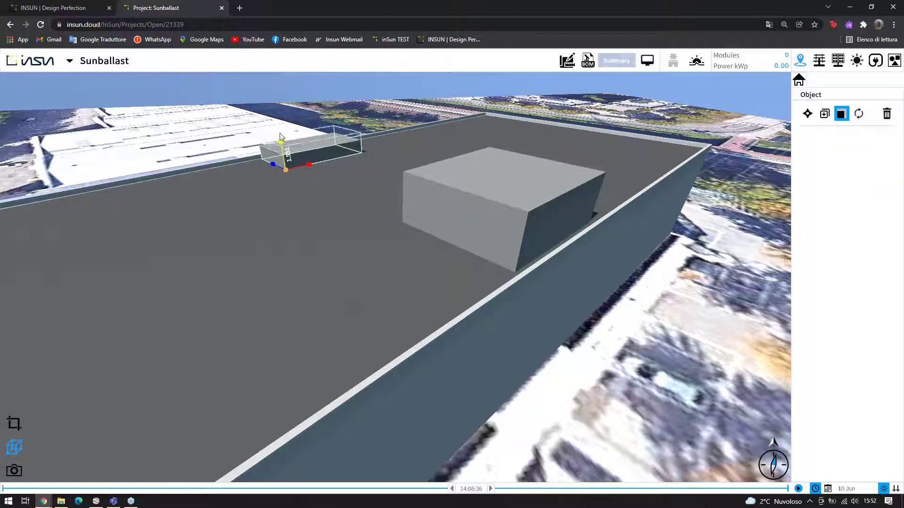
click(281, 141)
key(Return)
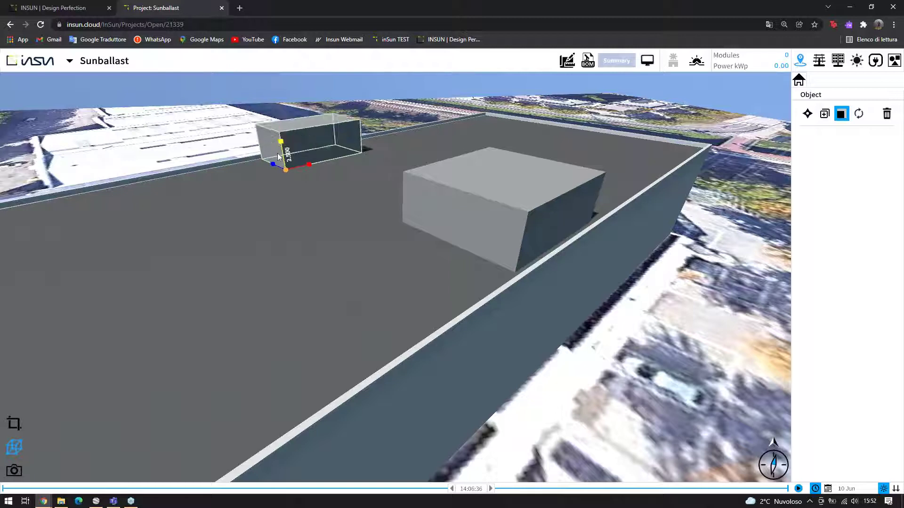
click(71, 441)
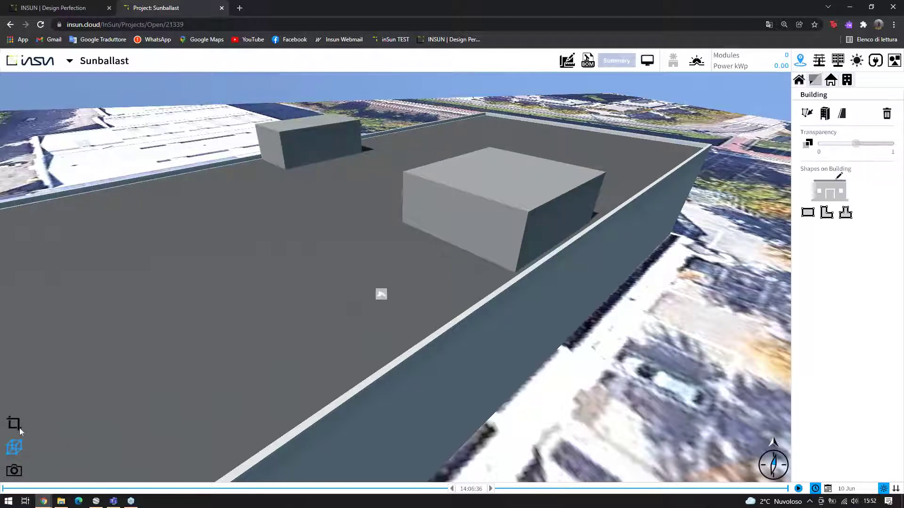
From a top view, place a Birch tree with Size Y 10 south of the building
double_click(94, 385)
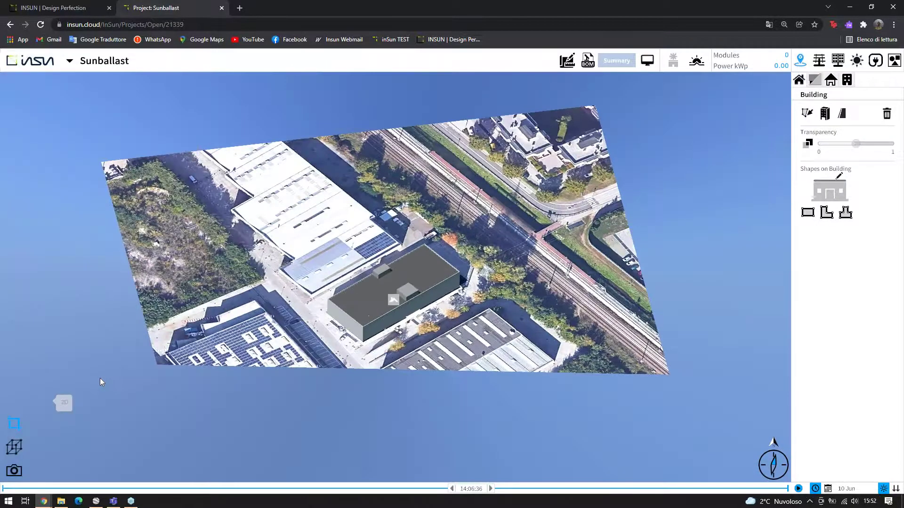
double_click(375, 365)
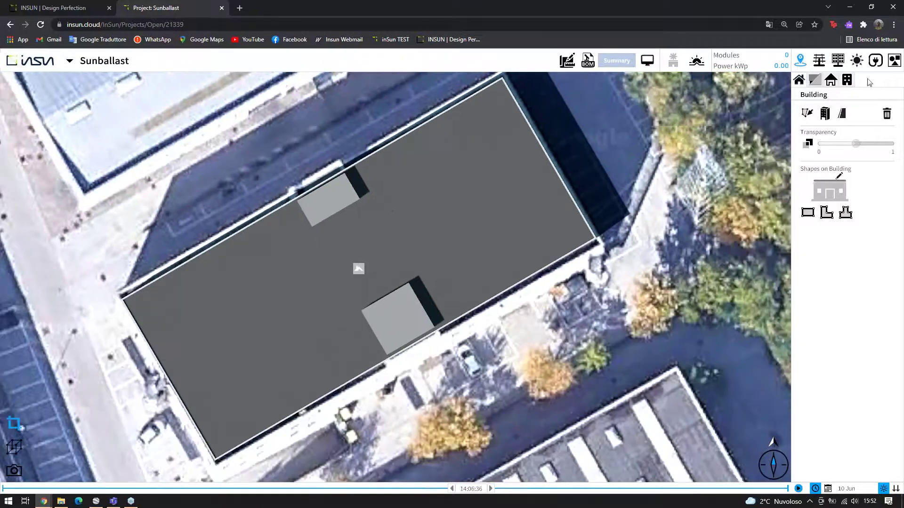
click(894, 60)
click(831, 80)
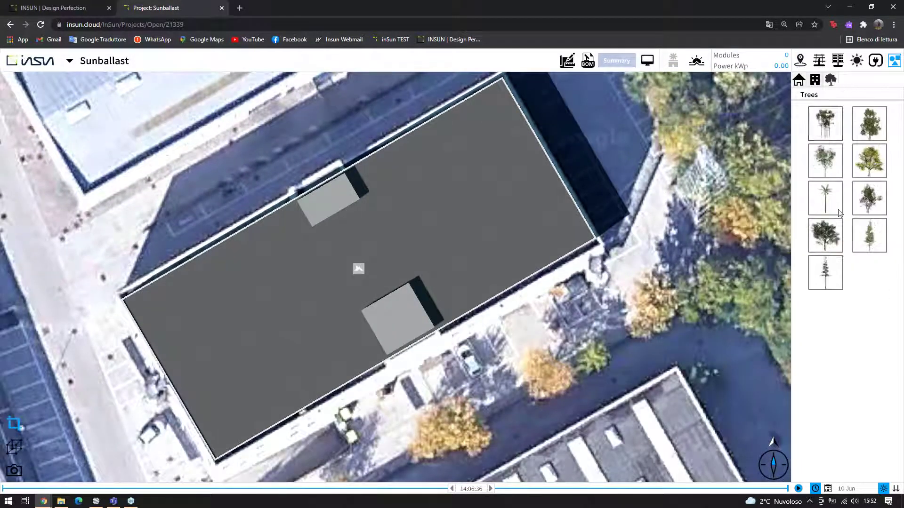
click(825, 161)
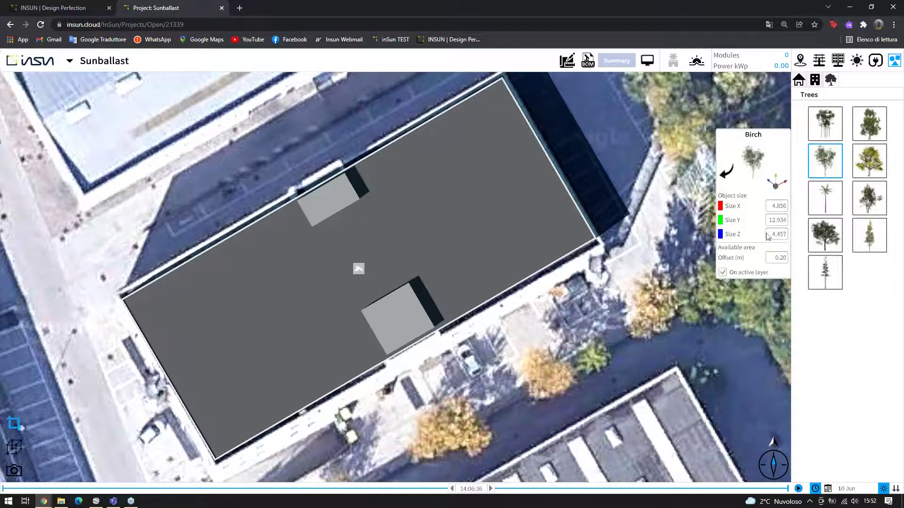
click(777, 221)
text(10)
click(727, 173)
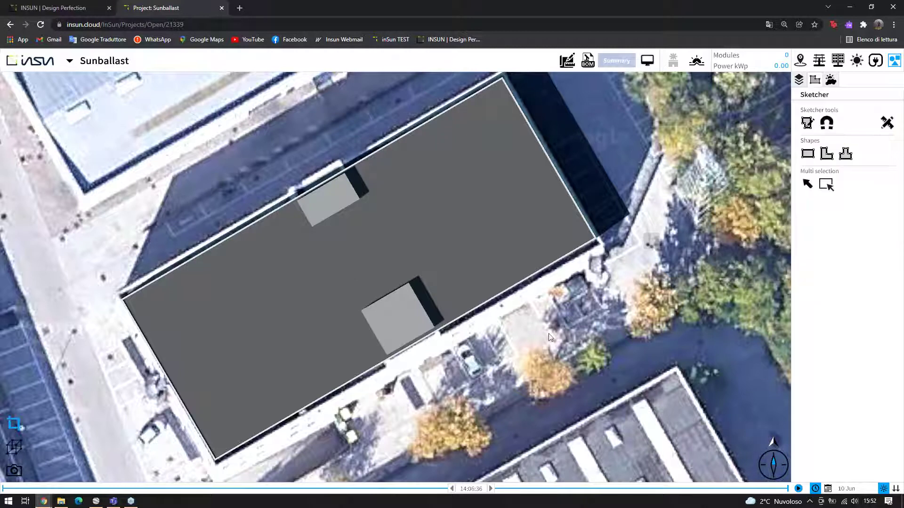
click(448, 430)
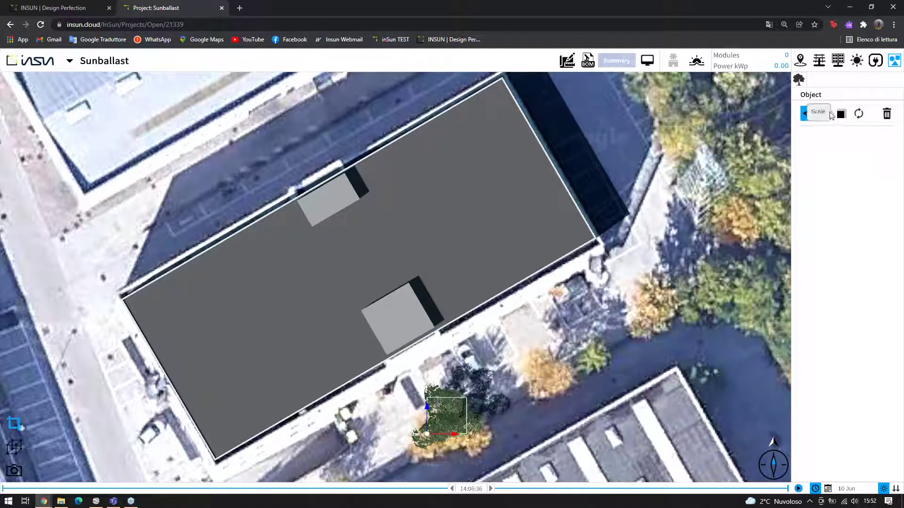
Duplicate the birch twice, spacing the copies up-right along the building's southeast side
click(826, 113)
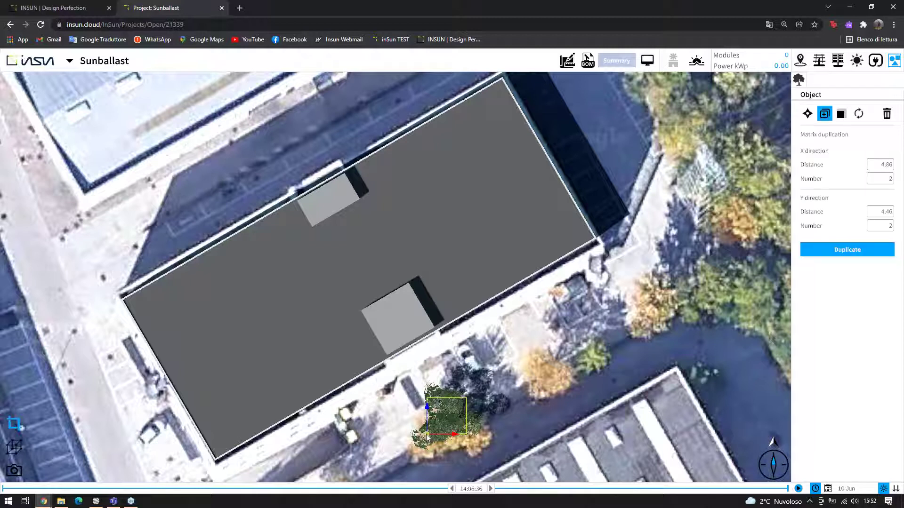
click(455, 413)
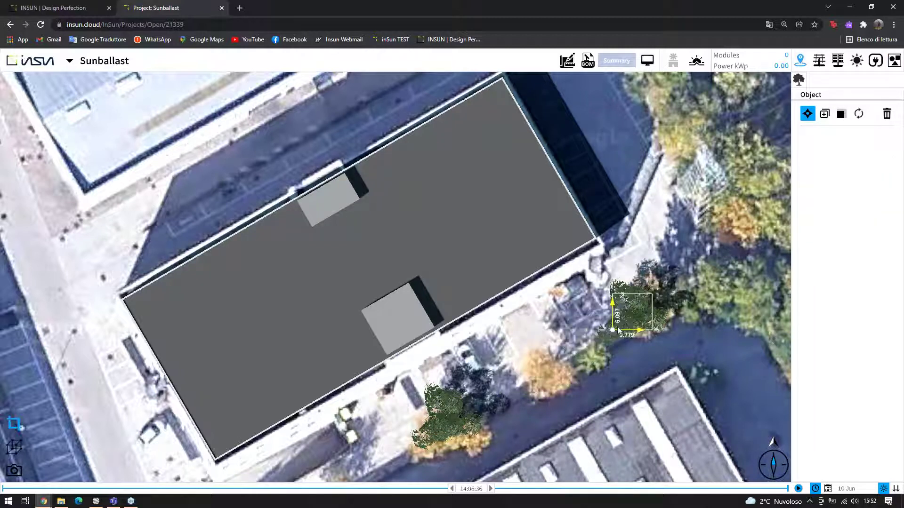
click(602, 329)
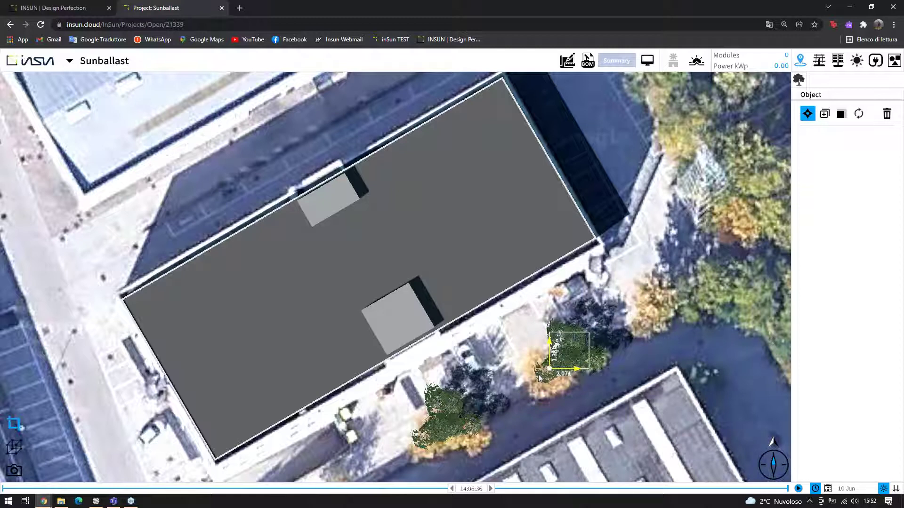
click(538, 376)
click(824, 114)
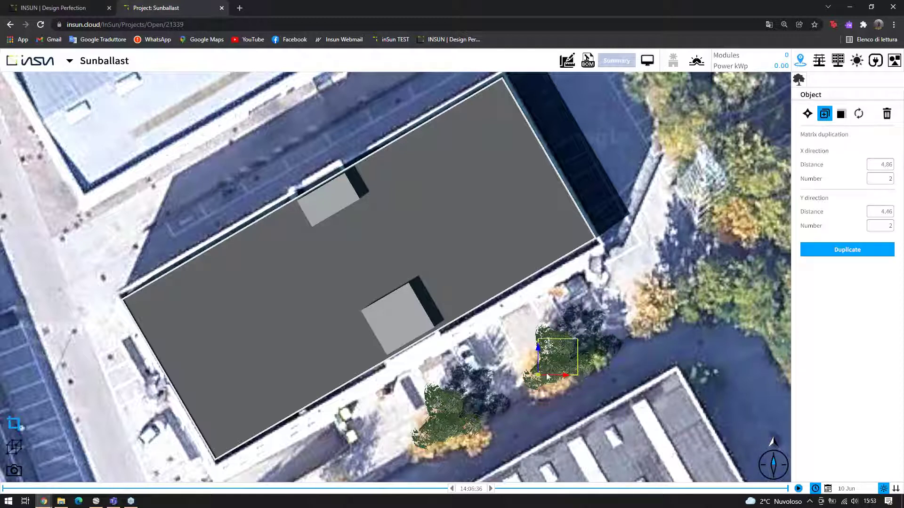
drag(566, 348, 653, 292)
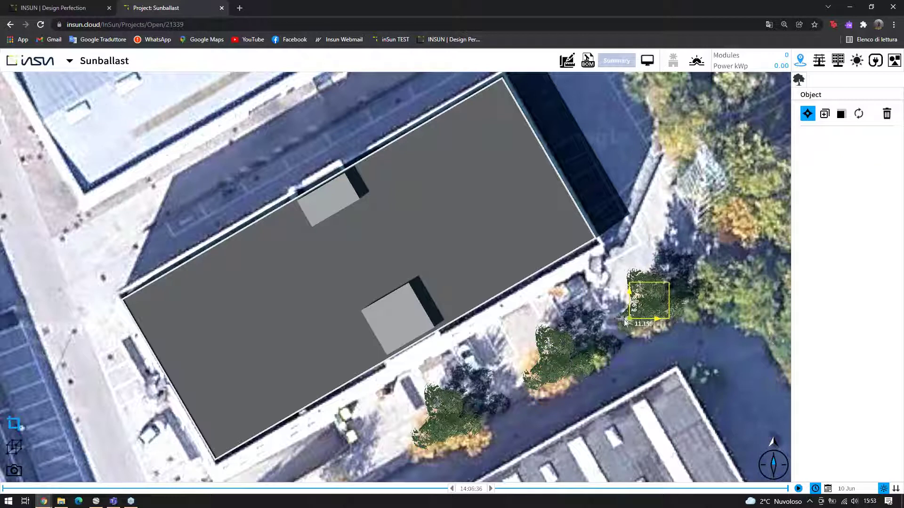
click(662, 149)
scroll(486, 193, down, 5)
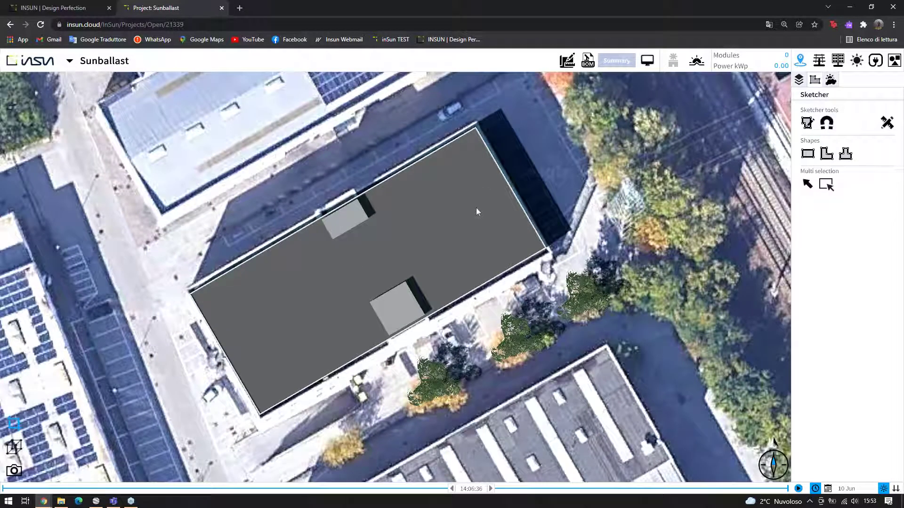
Open the mounting-system manufacturers and select Sunballast
click(819, 61)
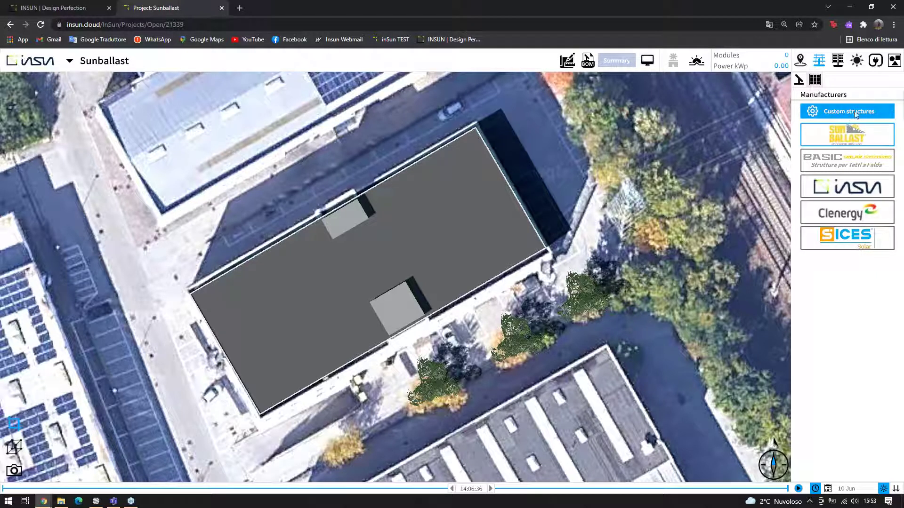
click(866, 137)
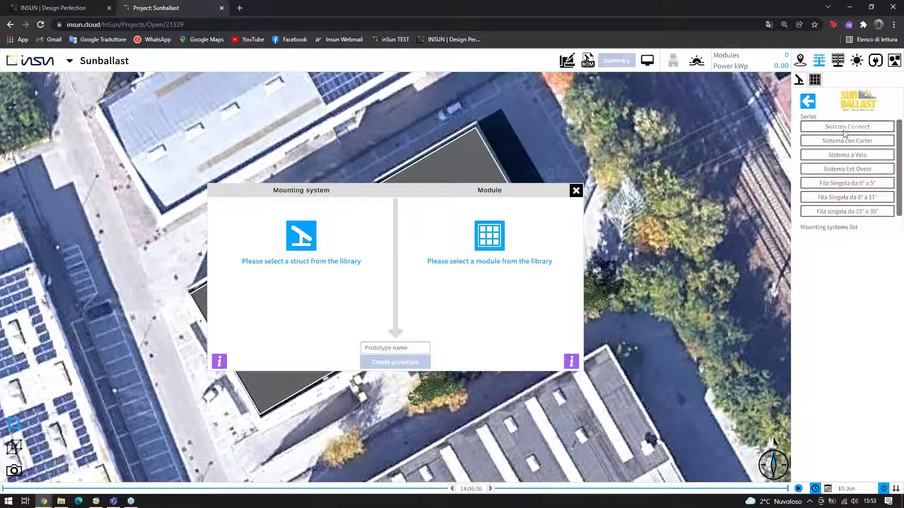
Choose Fila Singola 0°–5° Zavorra 5° mounting in landscape, then bring up the module library
click(862, 155)
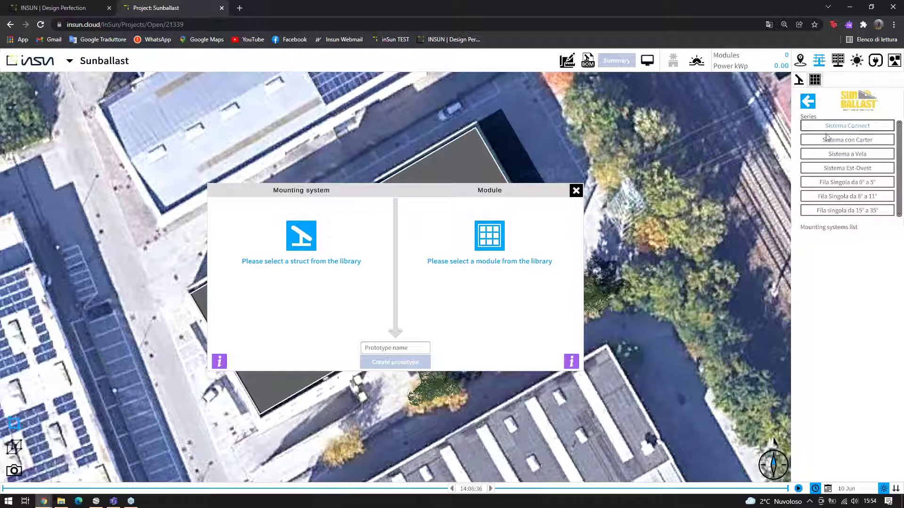
click(859, 184)
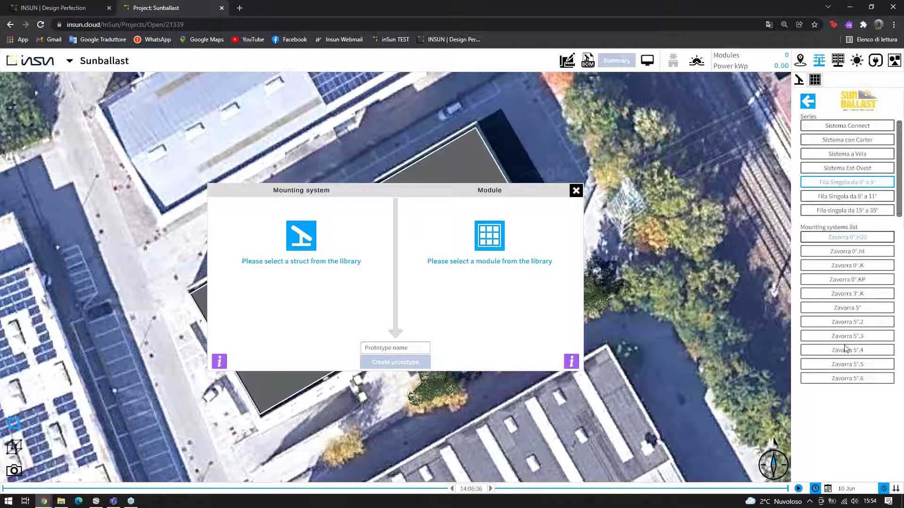
click(857, 312)
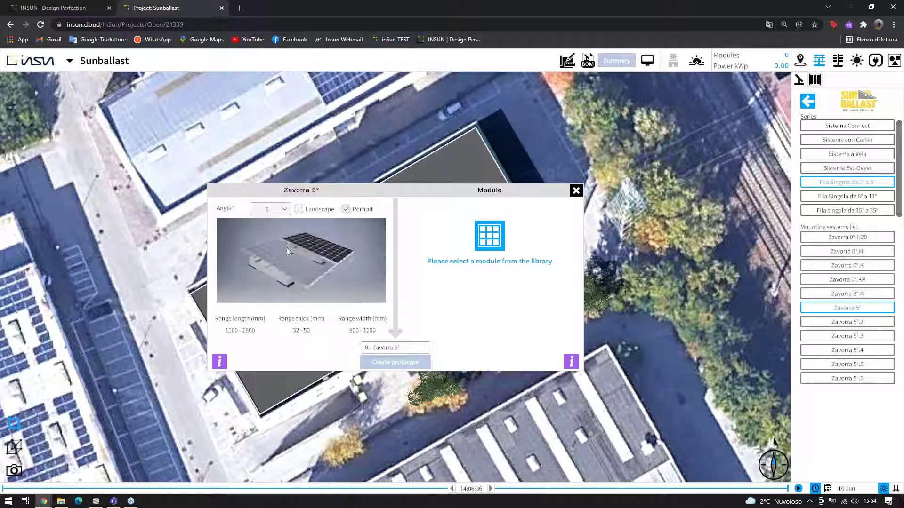
click(298, 210)
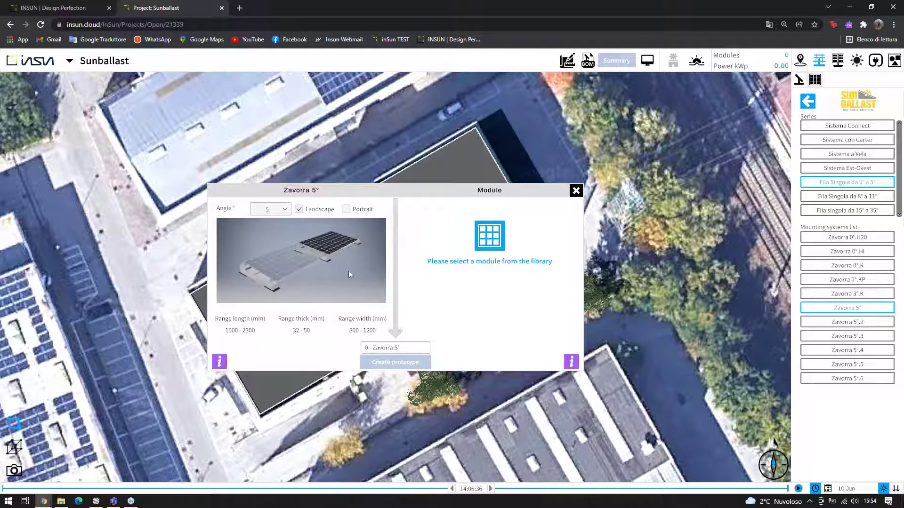
click(497, 241)
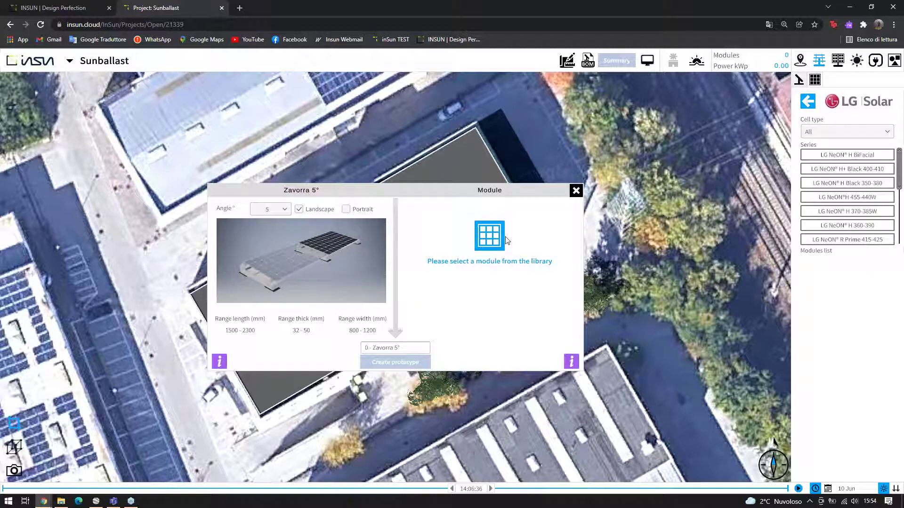
Pick LG400N3K-V6_R00 from LG Solar's NeON H+ Black 400-410 series and view its product info
click(811, 104)
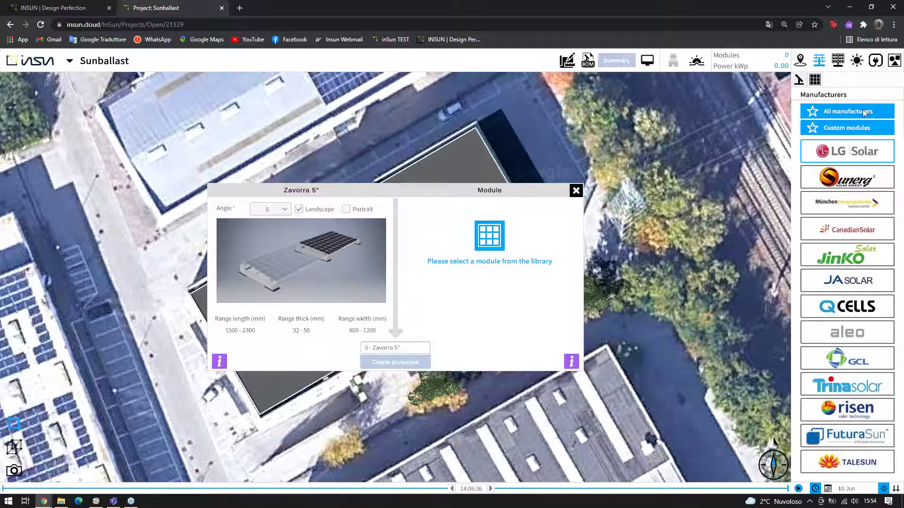
click(858, 153)
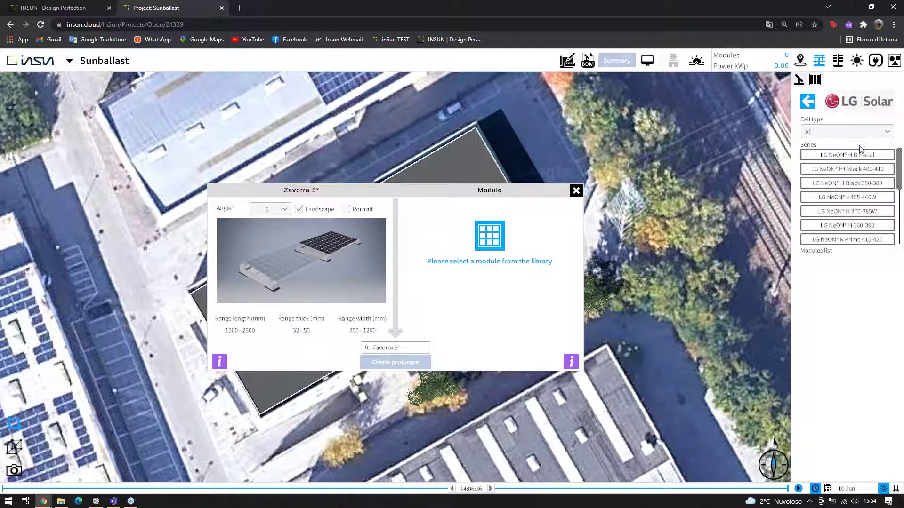
click(862, 172)
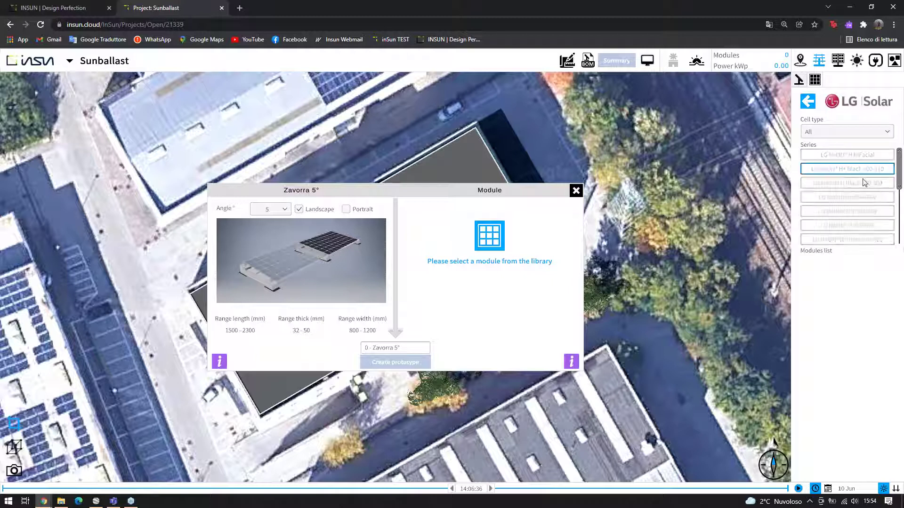
click(854, 262)
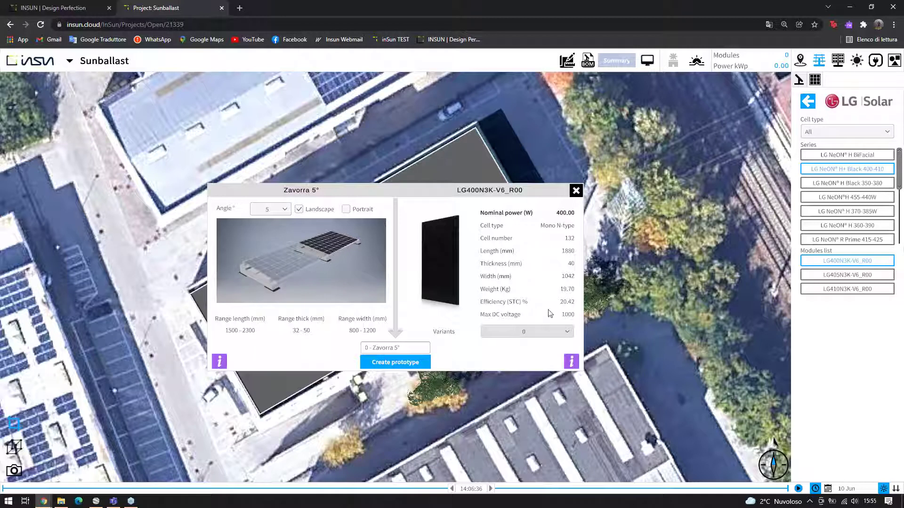
click(570, 362)
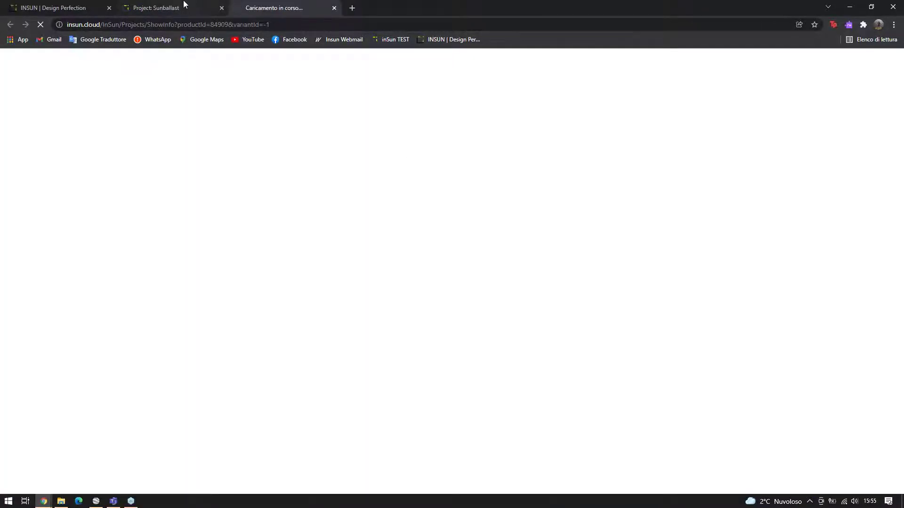
Orbit the LG400N3K-V6_R00 3D preview in exploded view, then close its info tab
click(183, 4)
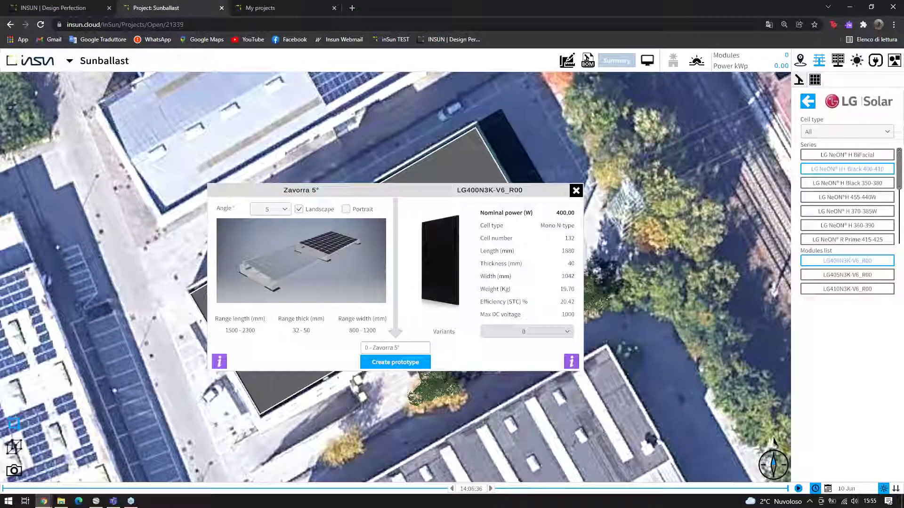
click(291, 4)
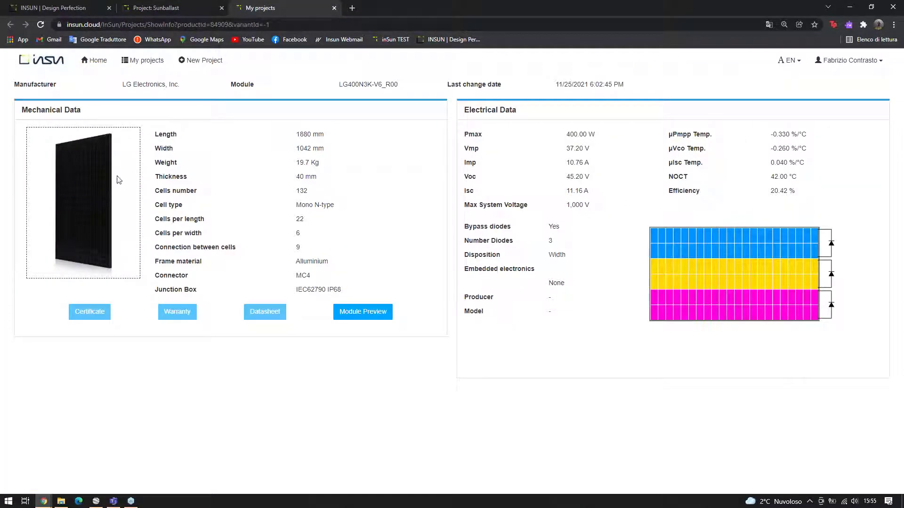
click(379, 317)
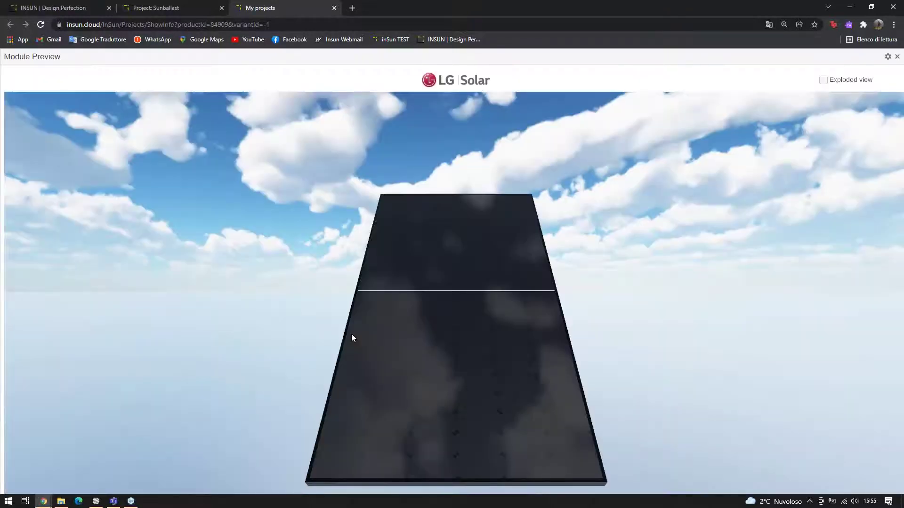
drag(556, 287, 789, 143)
click(822, 80)
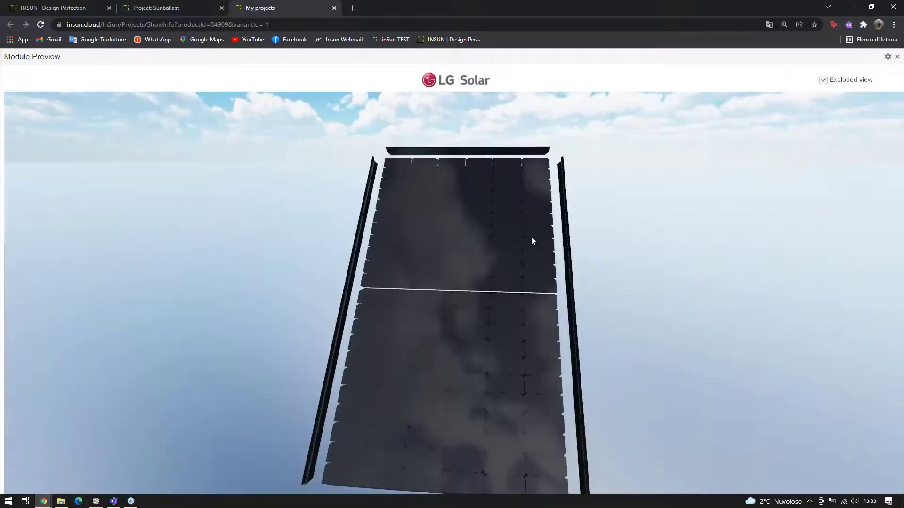
drag(531, 236, 431, 102)
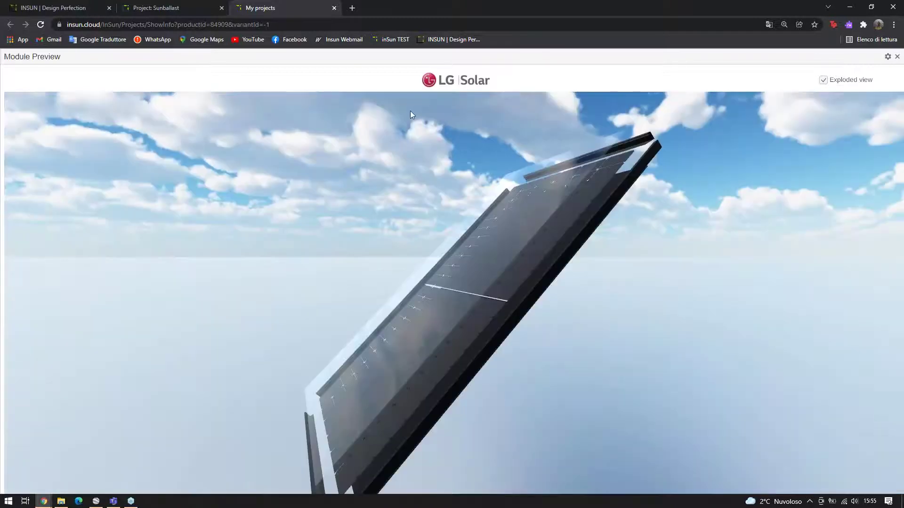
click(335, 8)
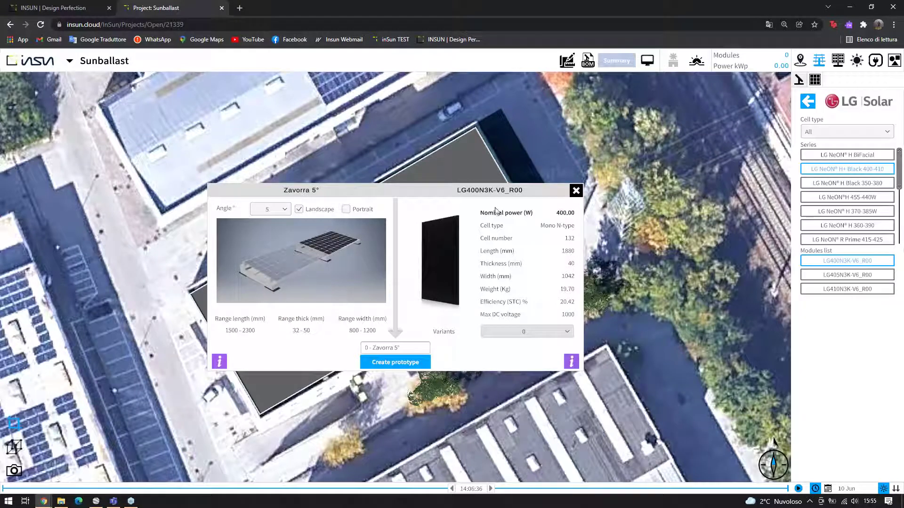
Create the '0 - Zavorra 5°' prototype (5° ballast with LG400N3K-V6_R00 module) and select it for placement
double_click(410, 354)
click(389, 371)
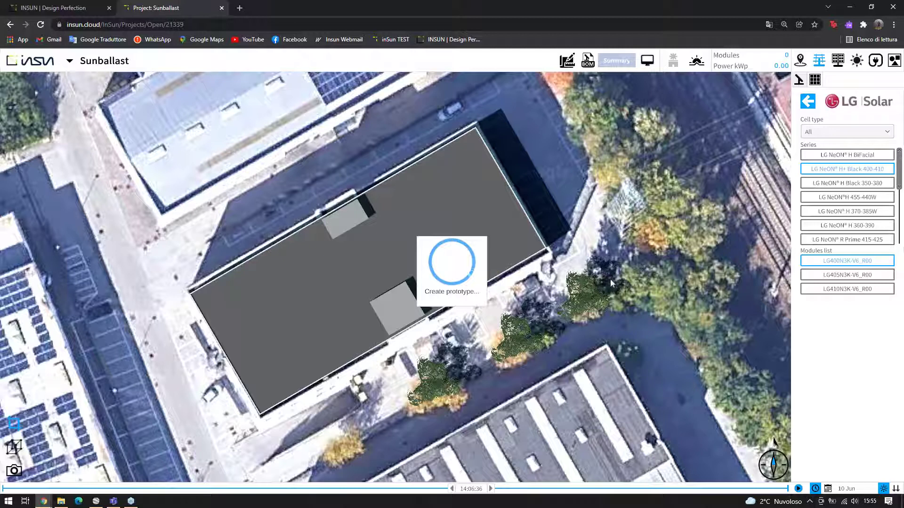
click(857, 130)
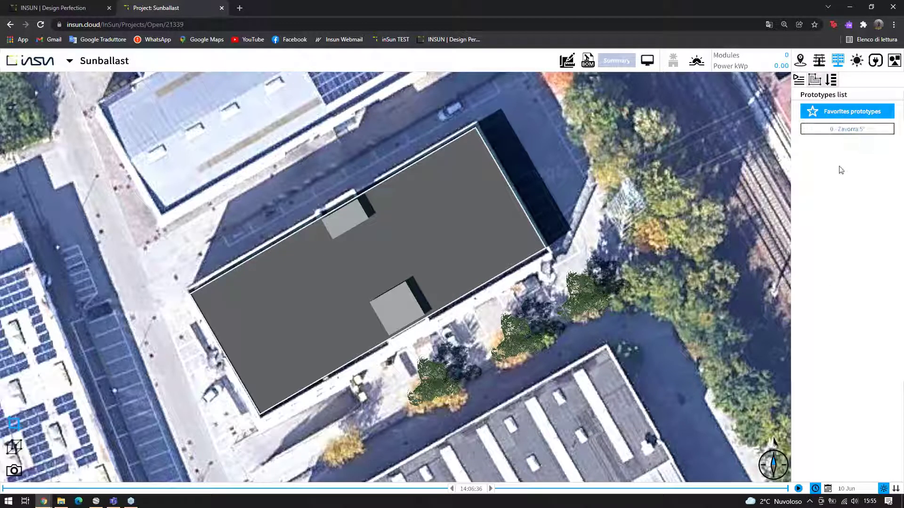
click(851, 131)
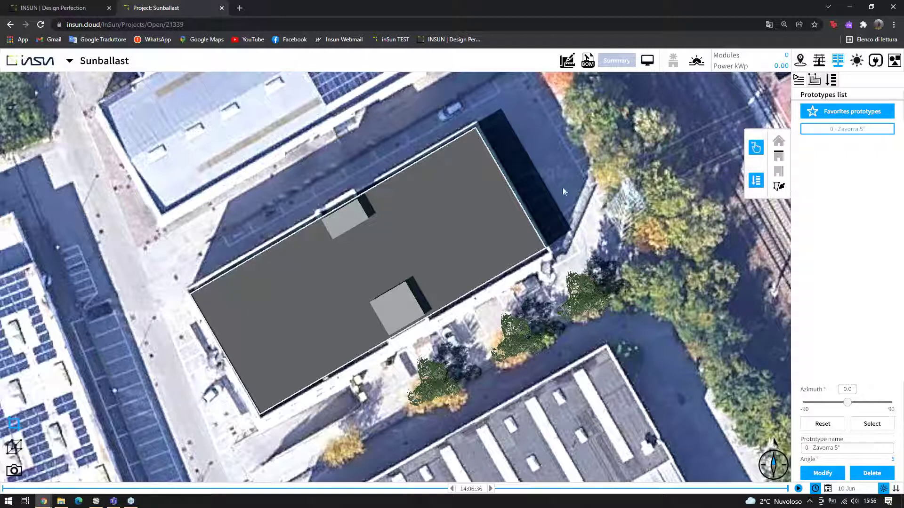
Switch to Analyze mode for Meteonorm surface irradiation and pick the building's roof as the analysis field
click(538, 217)
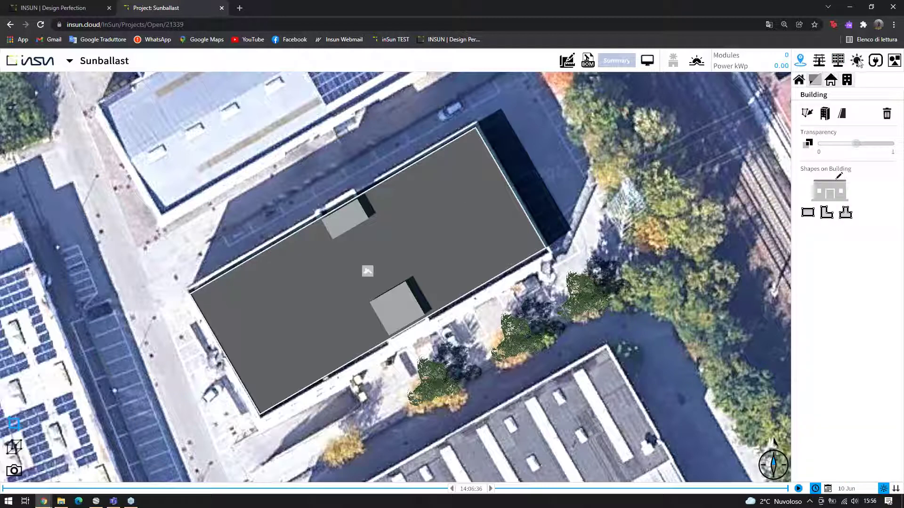
click(843, 68)
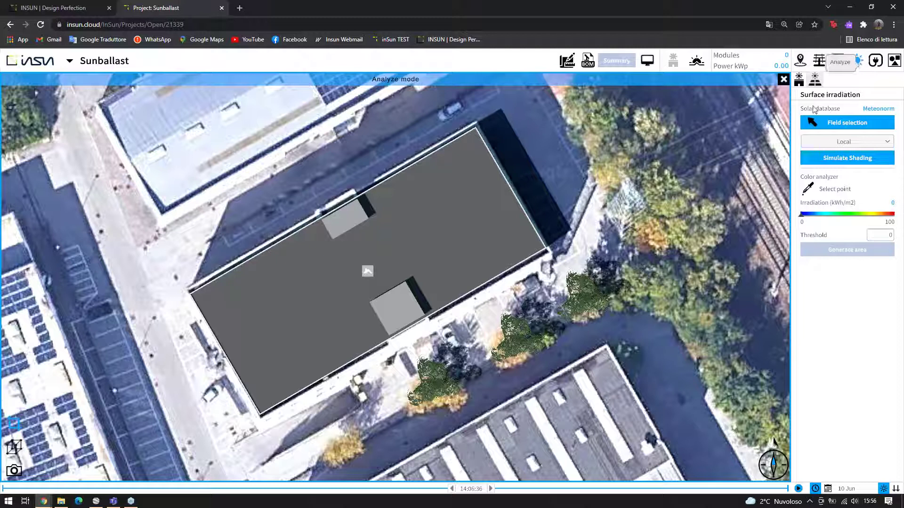
click(473, 226)
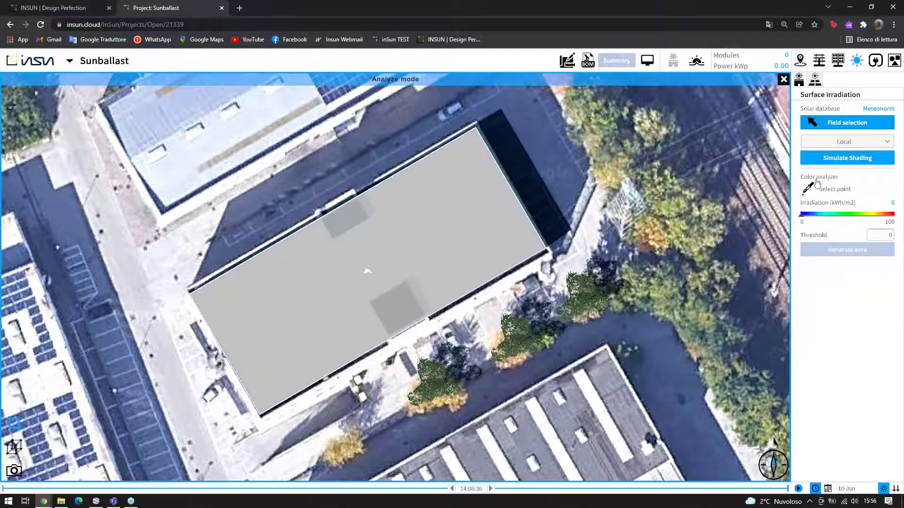
Run the shading simulation on the roof, yielding a recap with 4.63% global irradiance loss
click(846, 159)
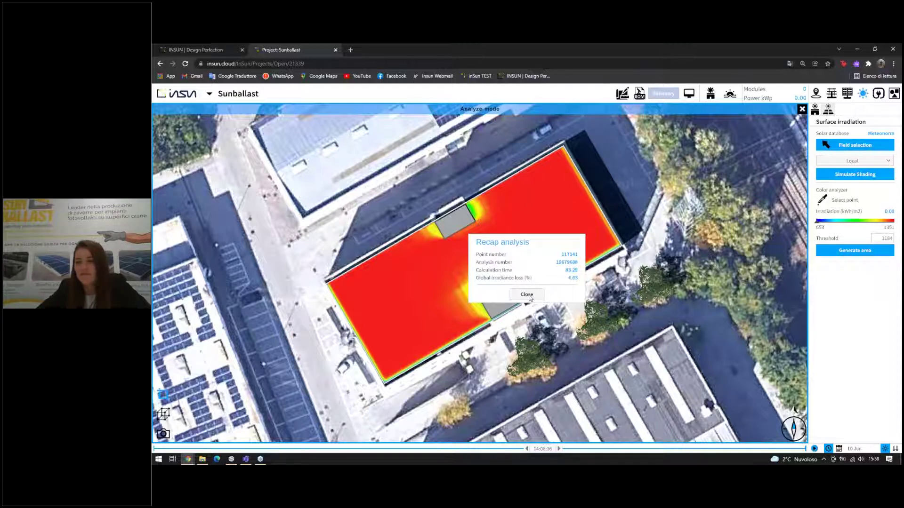
Dismiss the analysis recap and zoom around the roof's 653–1351 kWh/m2 irradiation heatmap
click(527, 296)
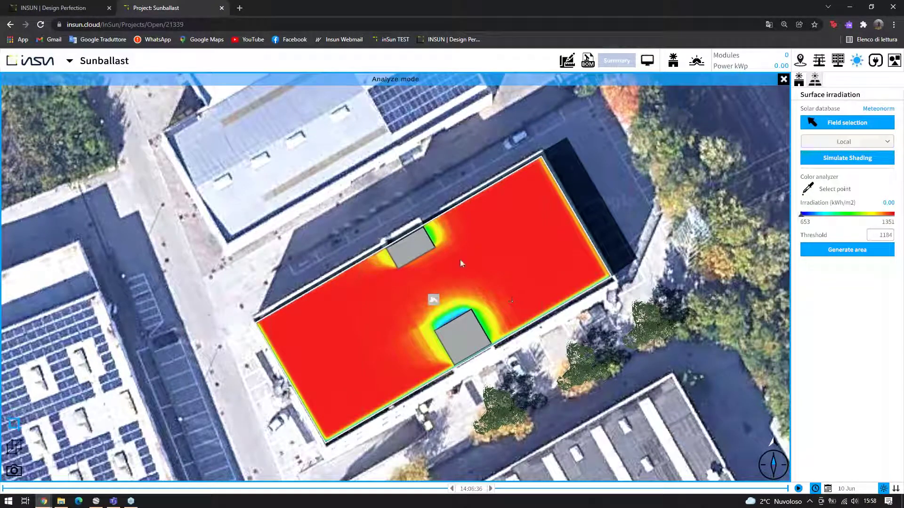
scroll(455, 251, up, 3)
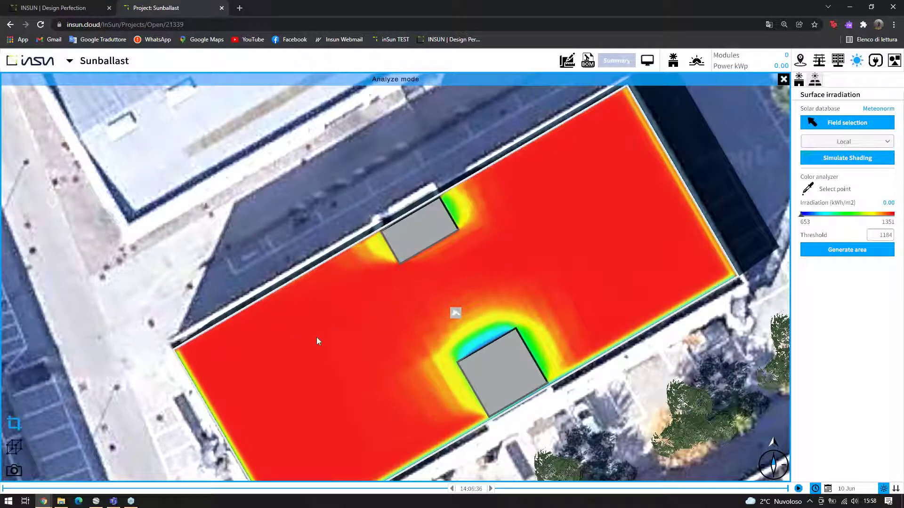
scroll(316, 335, down, 2)
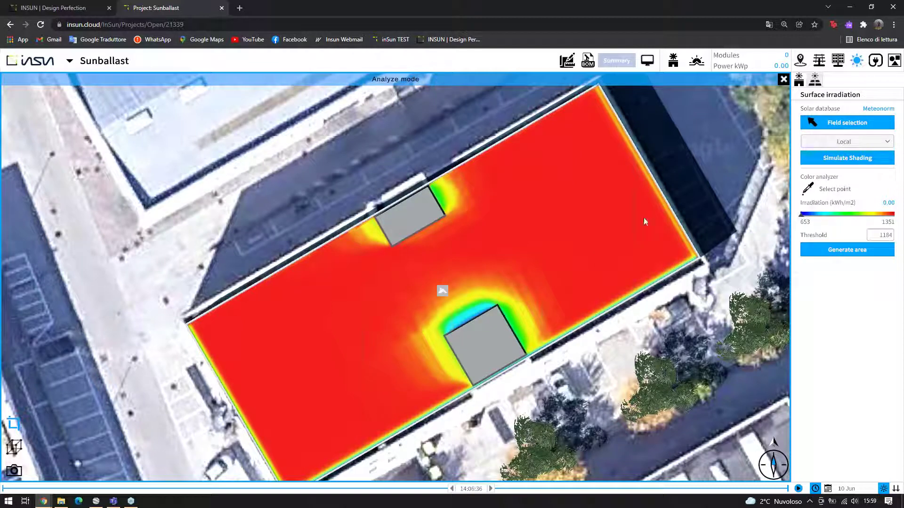
Sample irradiation with the Color analyzer at points near obstacles, edges and open roof, reading about 1350 kWh/m2
click(808, 189)
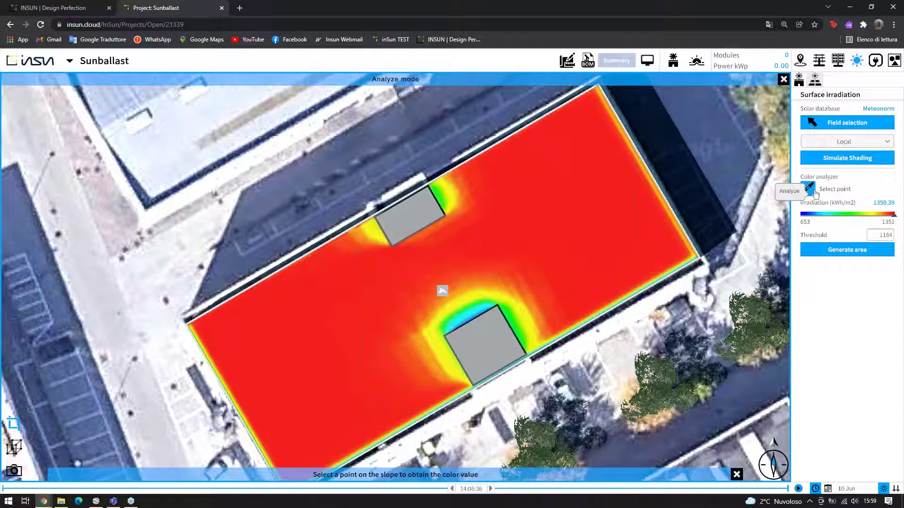
click(598, 194)
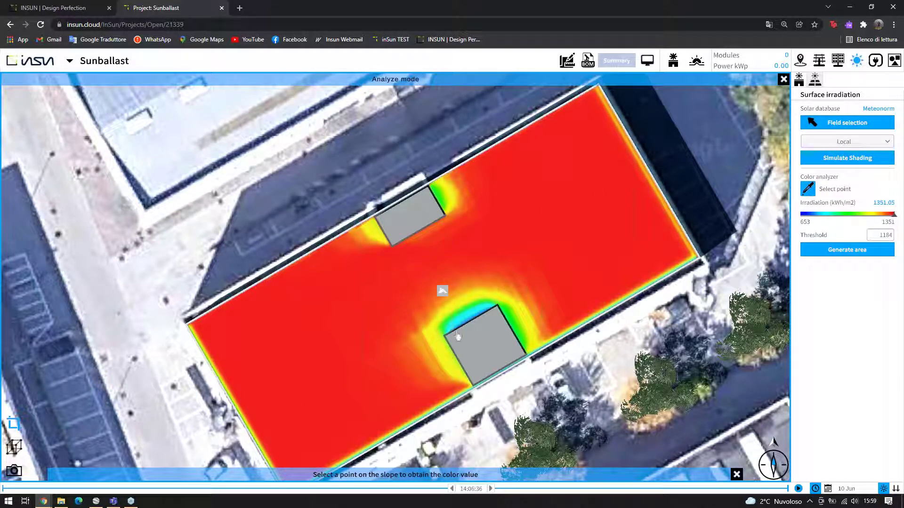
click(880, 217)
click(434, 235)
click(469, 298)
click(532, 220)
click(702, 241)
scroll(753, 247, down, 1)
click(643, 241)
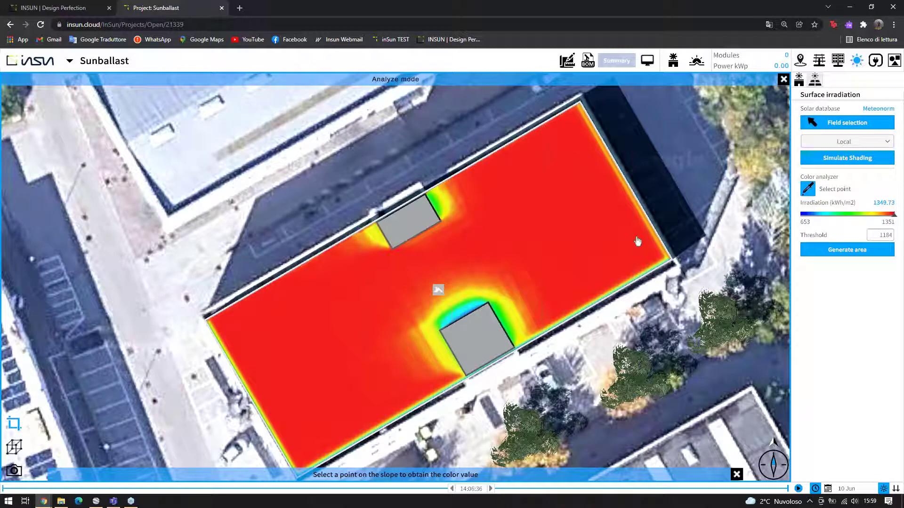
click(555, 230)
click(448, 212)
Set the irradiation threshold to 1300 and generate the area map
click(479, 227)
double_click(884, 235)
text(1300)
click(860, 254)
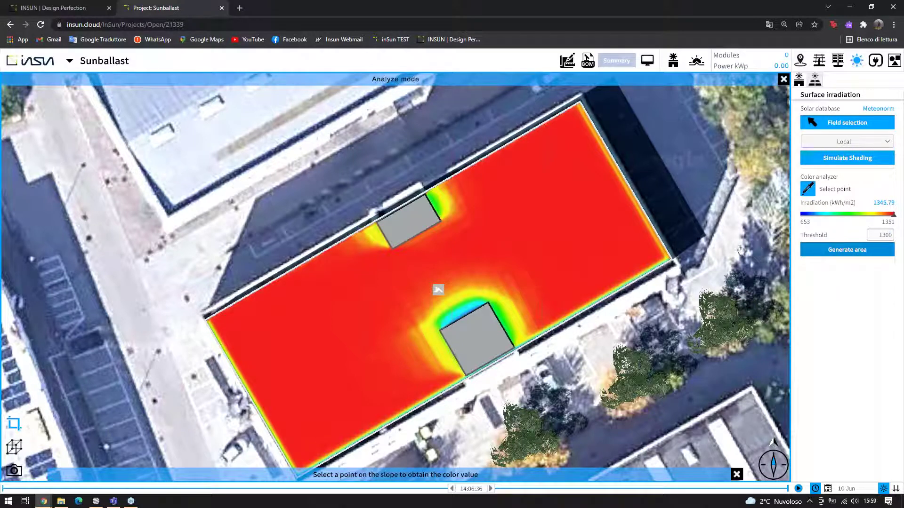
Check irradiation values in the shaded red zones, the orange edge and the open roof of the area map
click(310, 272)
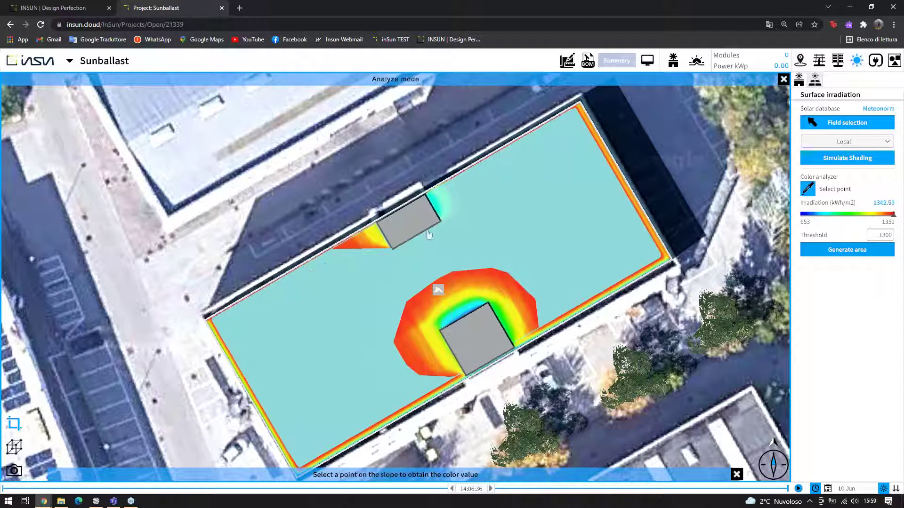
click(416, 296)
click(428, 367)
click(534, 340)
click(635, 208)
click(581, 243)
Exit irradiation analysis and bring up the roof's field selection and management settings
click(783, 80)
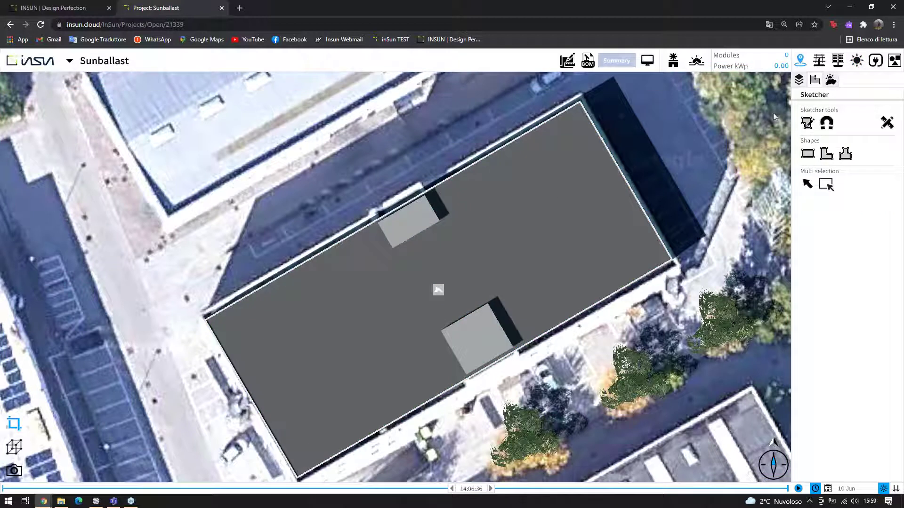
click(838, 60)
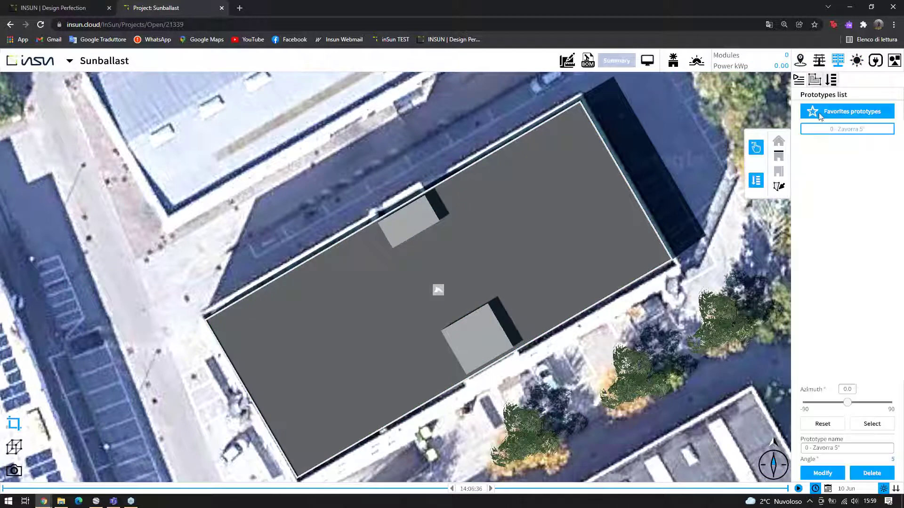
click(817, 86)
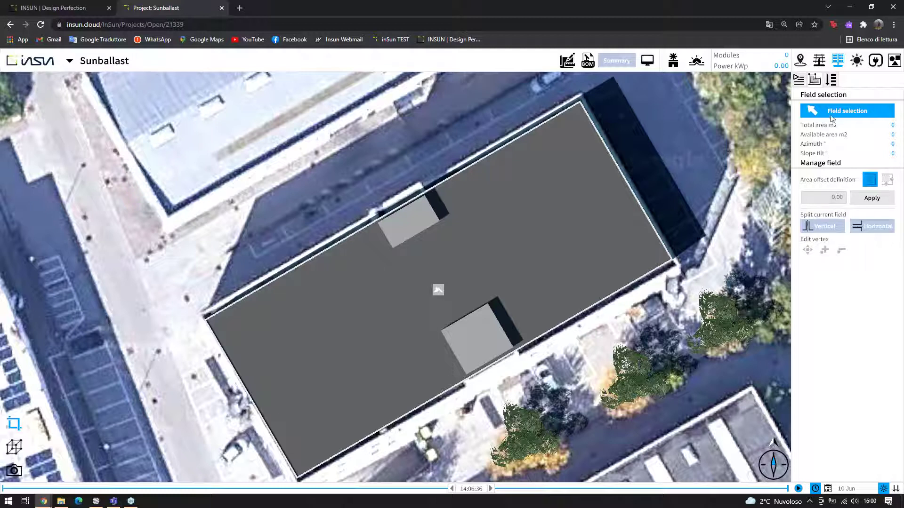
Select the roof as the PV field and apply a 1.5 m inward edge offset
click(584, 227)
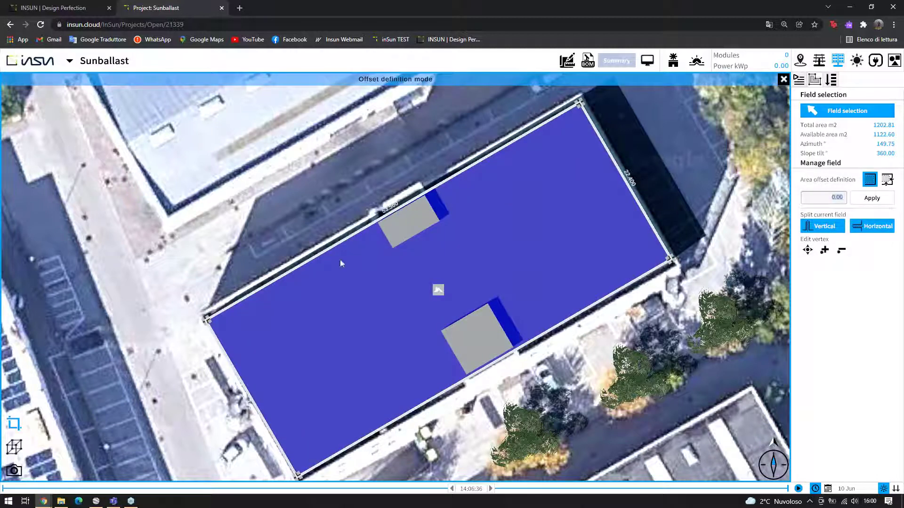
click(829, 199)
text(1.5)
click(864, 200)
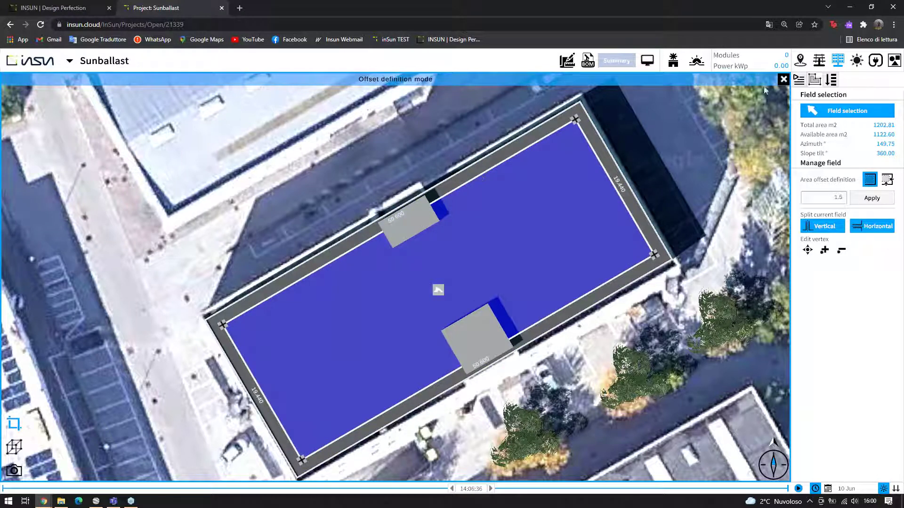
click(784, 80)
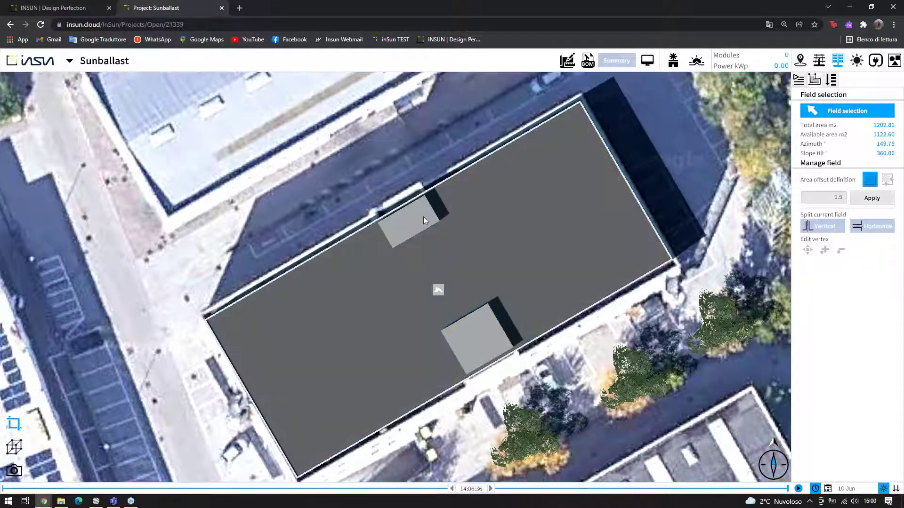
click(431, 224)
Give both rooftop obstacles a 1 m clearance offset and bring up the 0 - Zavorra 5° prototype list
double_click(830, 174)
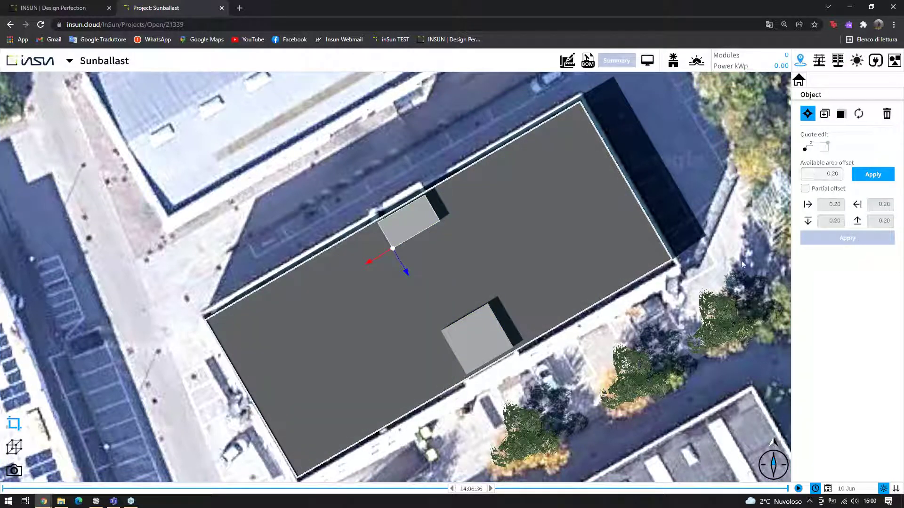
text(1)
click(873, 175)
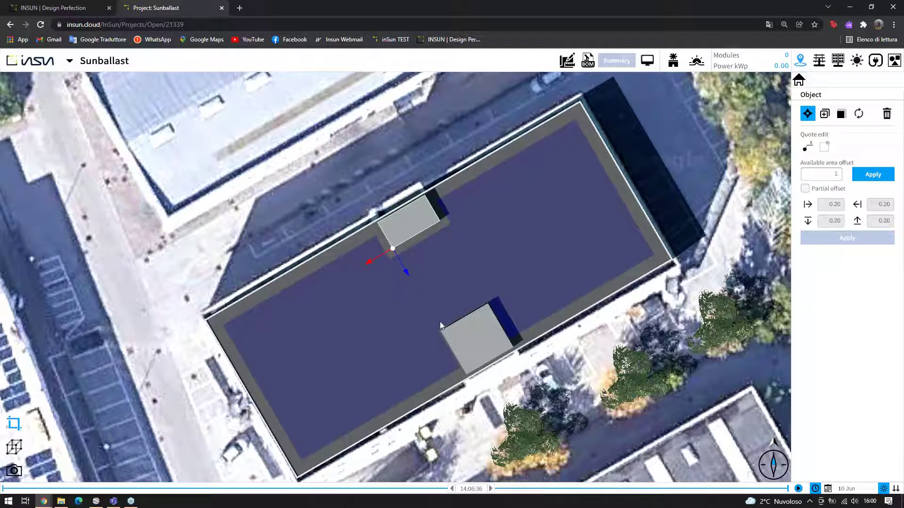
click(474, 339)
double_click(824, 174)
text(1)
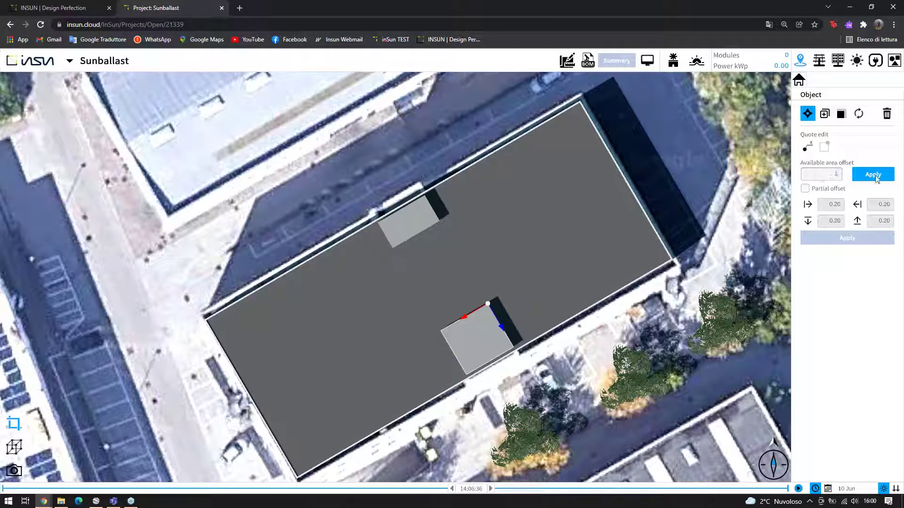
click(873, 176)
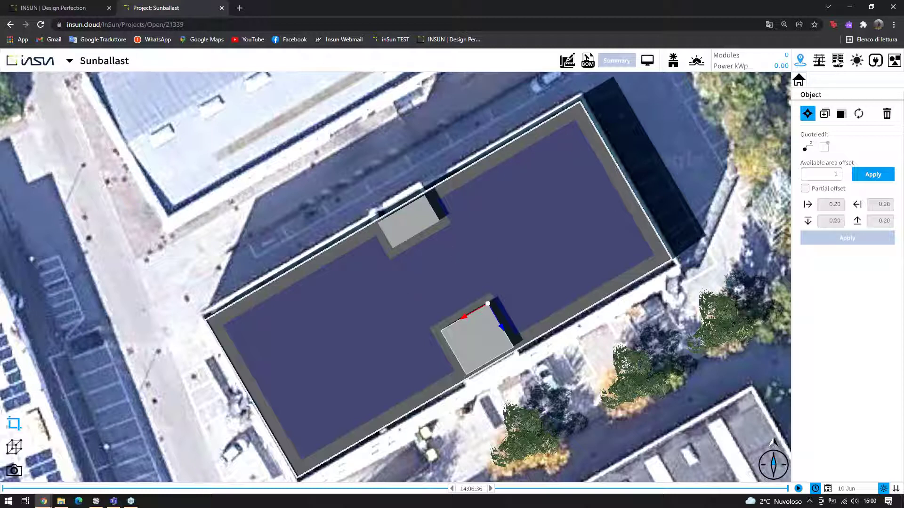
click(838, 61)
click(799, 84)
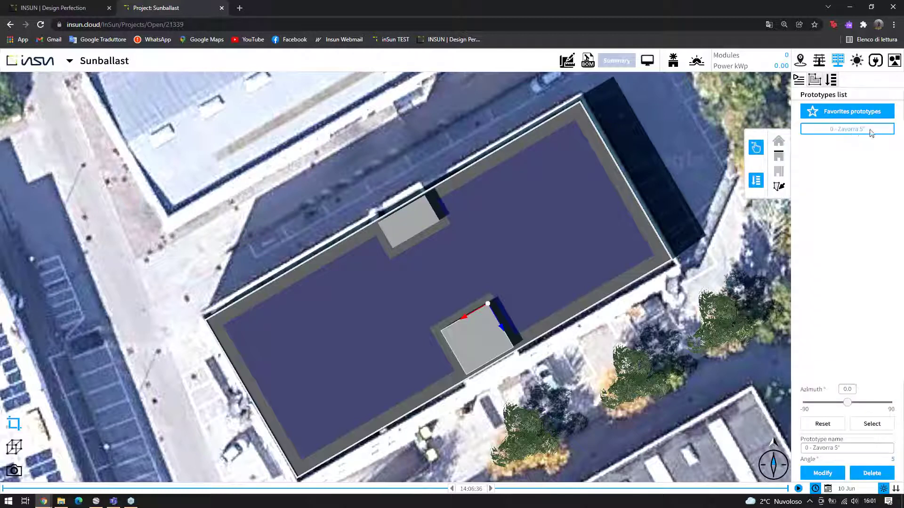
Fill the roof with Zavorra 5° rows aligned to the roof edge: 256 modules, 102.40 kWp
click(757, 182)
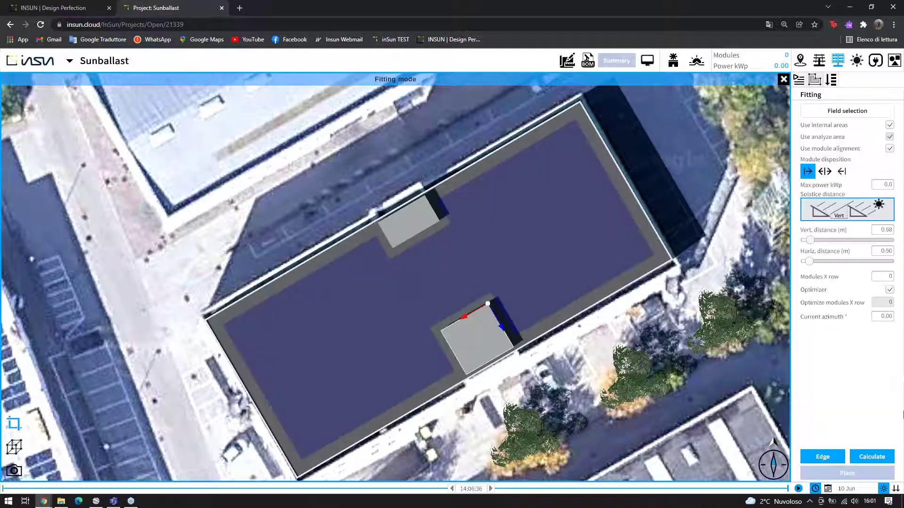
click(871, 457)
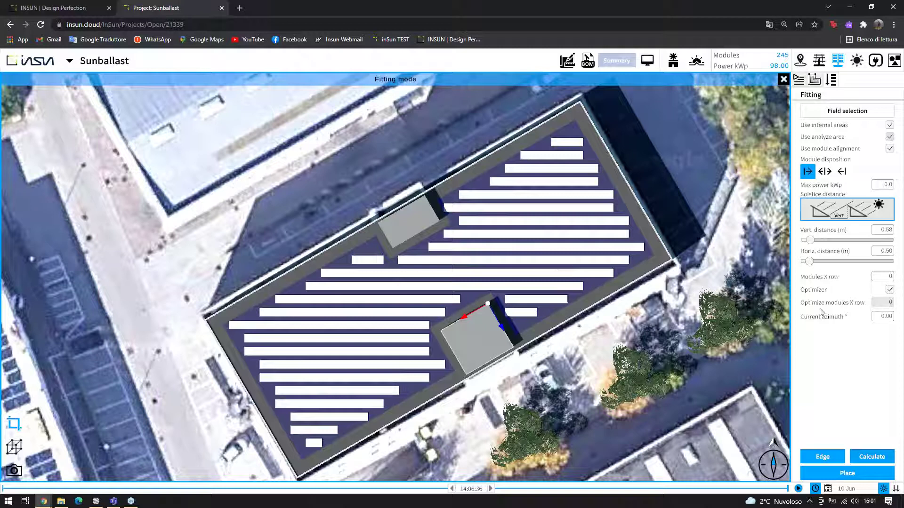
click(832, 459)
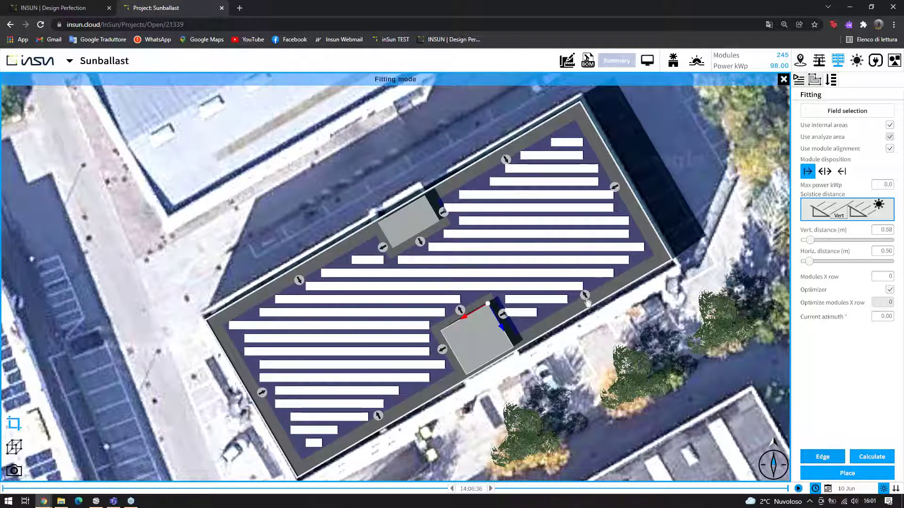
click(584, 295)
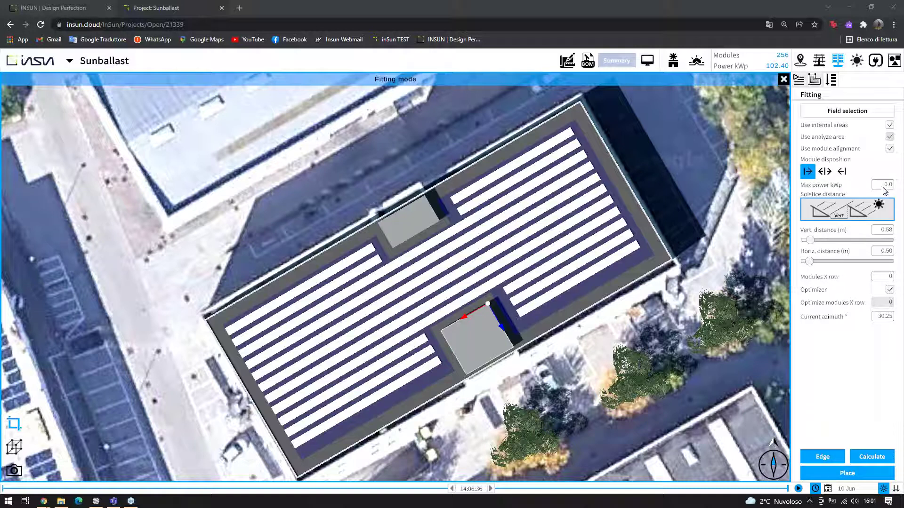
Cap the array at 90 kWp, with 10 modules per row and horizontal distance 12, and centre the rows
click(655, 295)
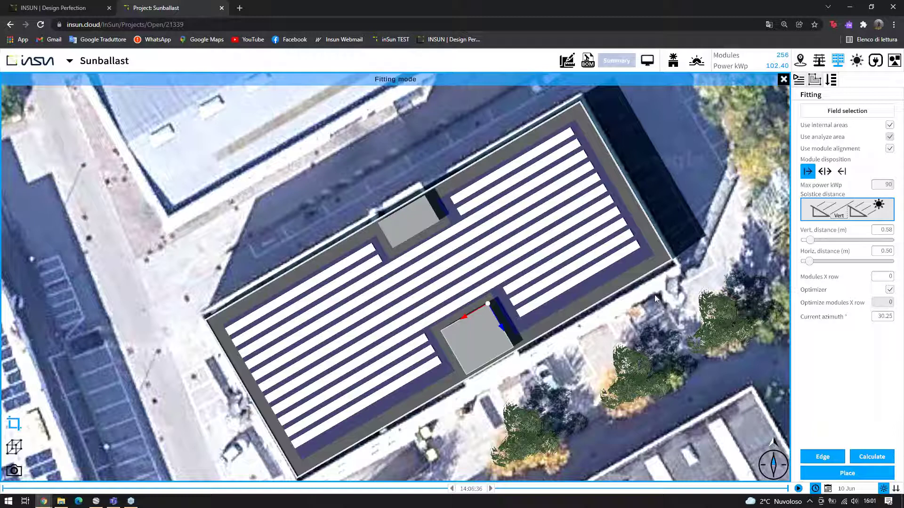
click(865, 460)
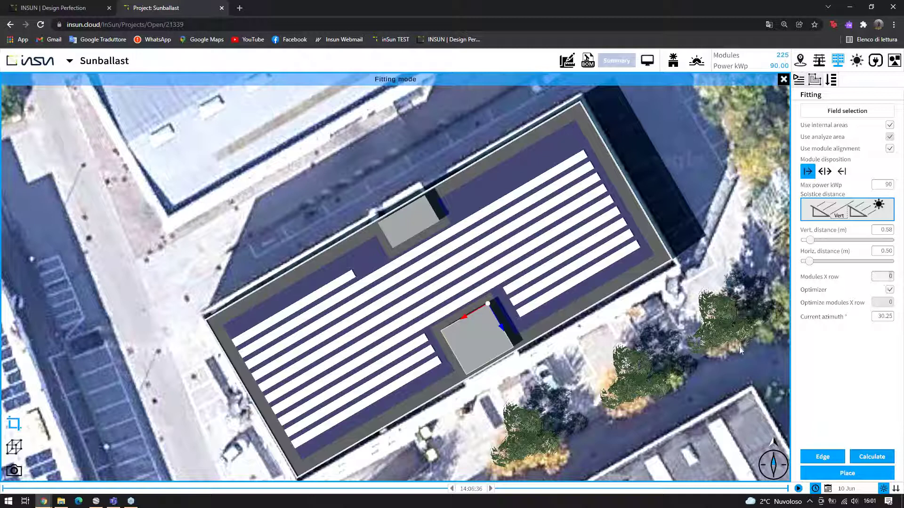
text(0)
text(1)
key(Return)
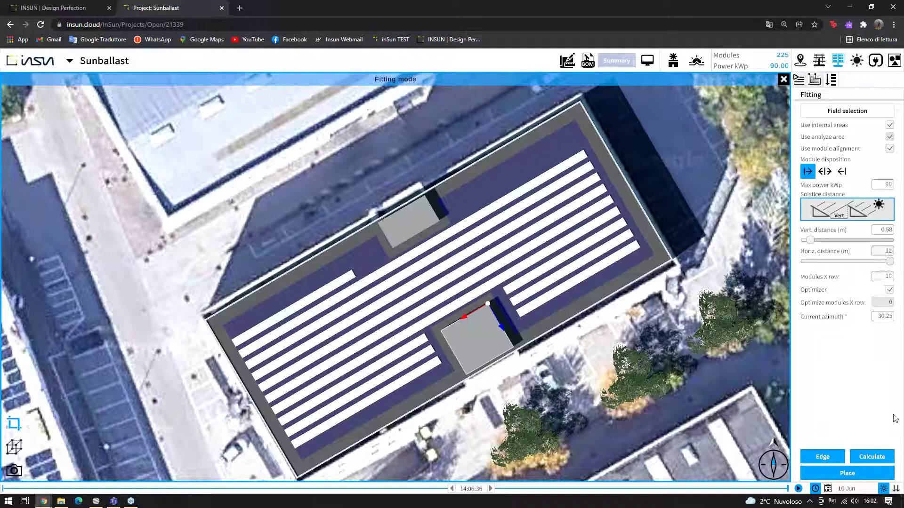
click(860, 459)
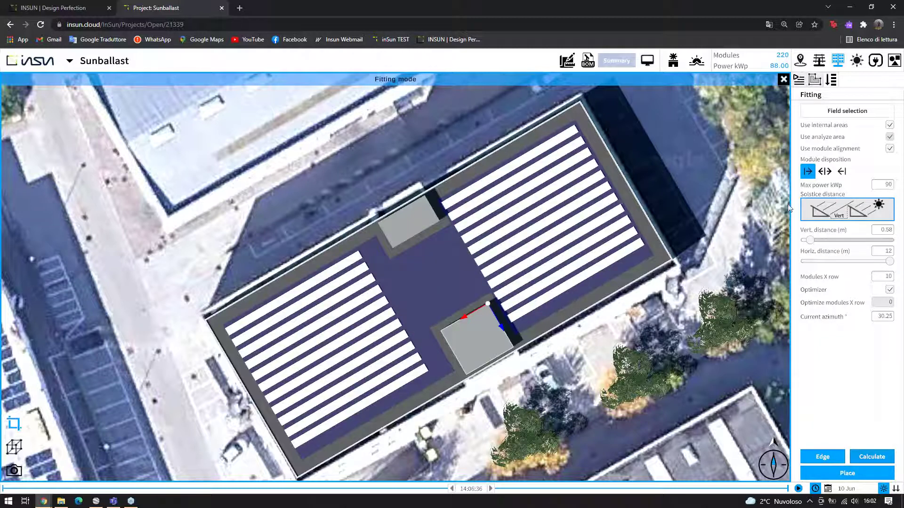
click(826, 172)
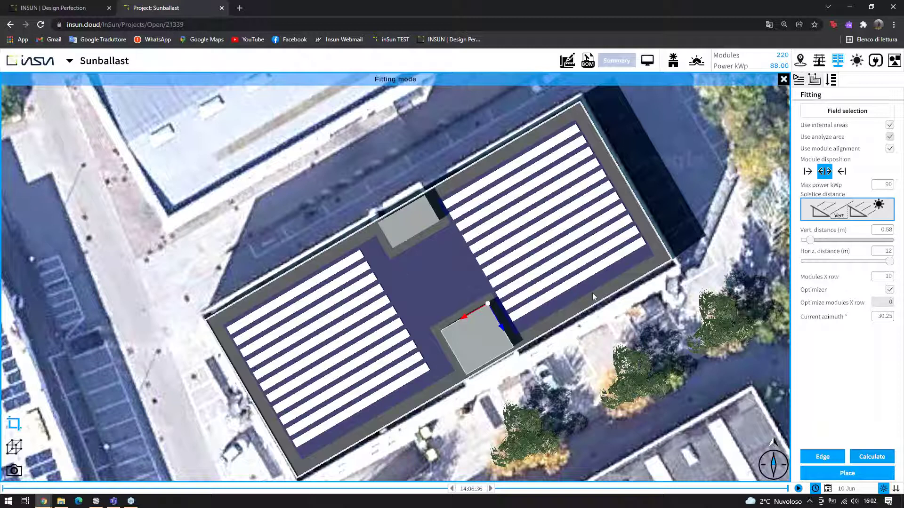
Place the 220-module, 88 kWp layout as a new field named 'Flat' and save it
click(846, 473)
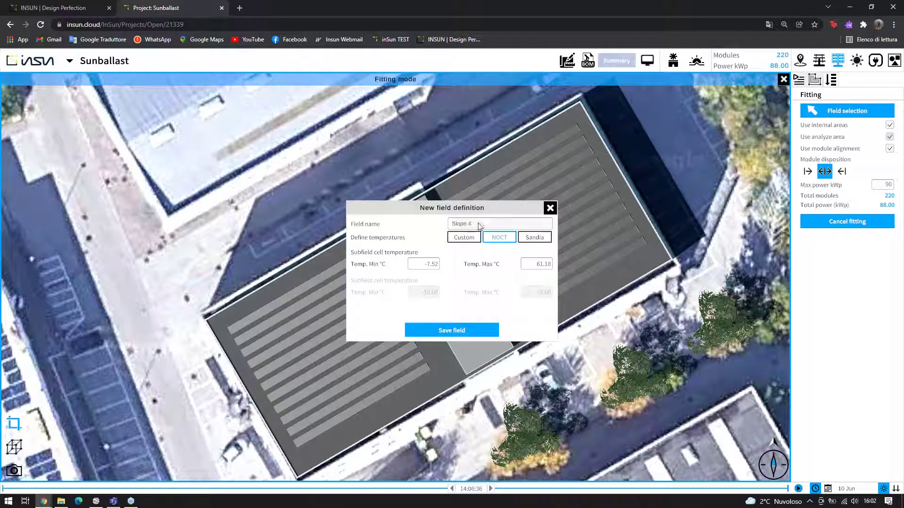
click(478, 243)
text(S)
click(466, 331)
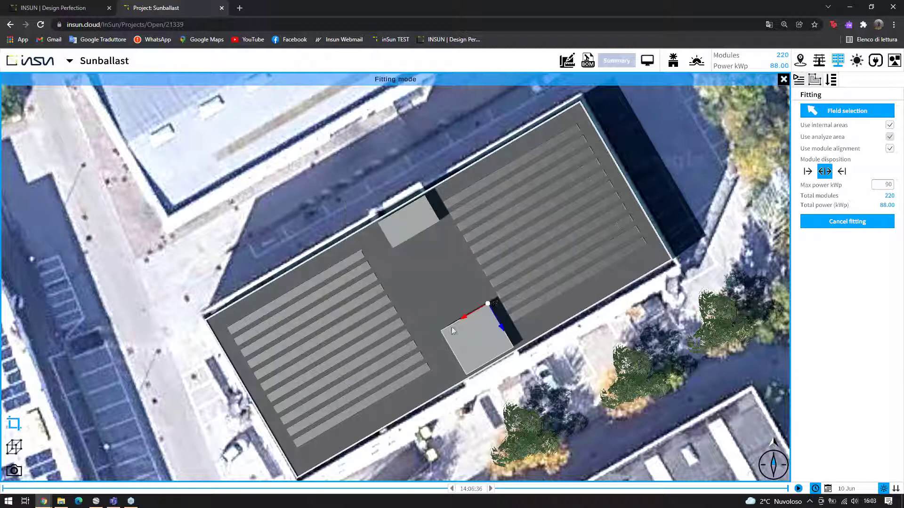
scroll(377, 253, up, 2)
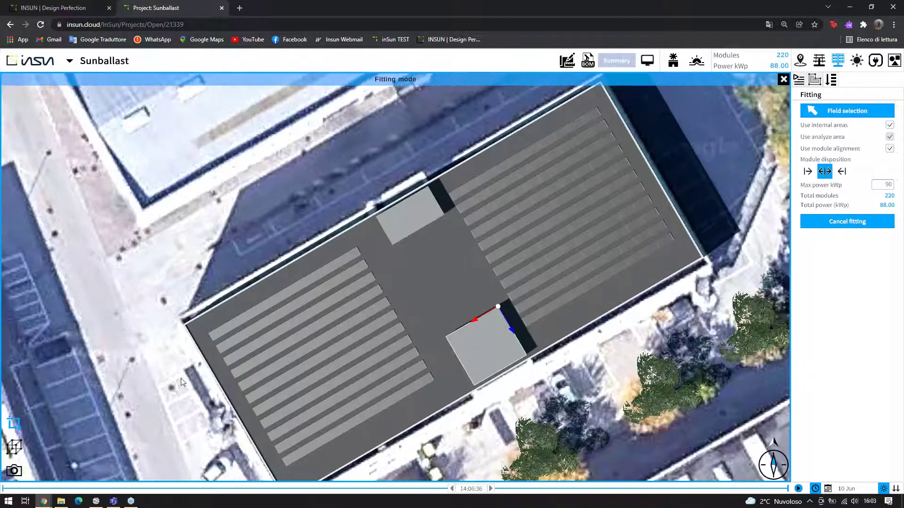
click(14, 447)
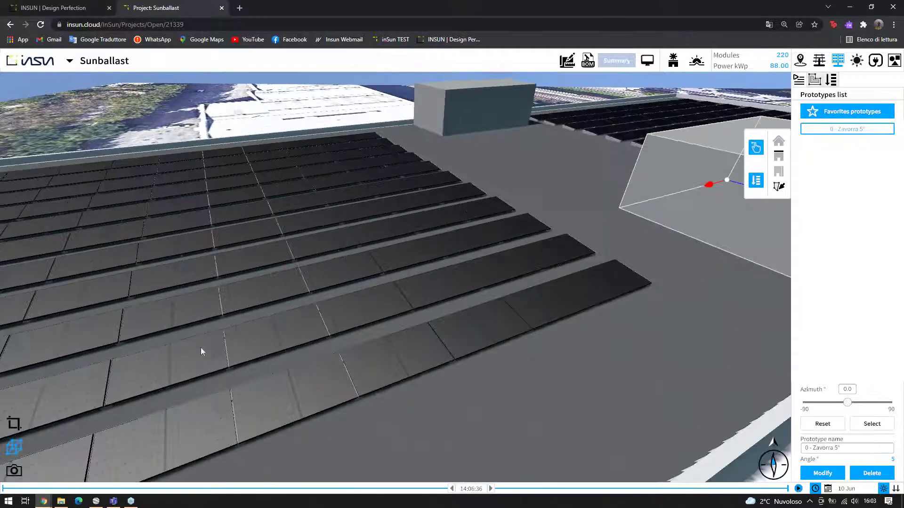
Orbit around the roof to inspect the 5° ballasted rows, then select the building
mouse_move(200, 348)
mouse_down()
mouse_move(260, 349)
mouse_move(211, 229)
mouse_move(335, 219)
mouse_move(248, 241)
mouse_move(263, 236)
mouse_move(250, 252)
mouse_move(177, 252)
mouse_move(147, 157)
mouse_up()
click(149, 160)
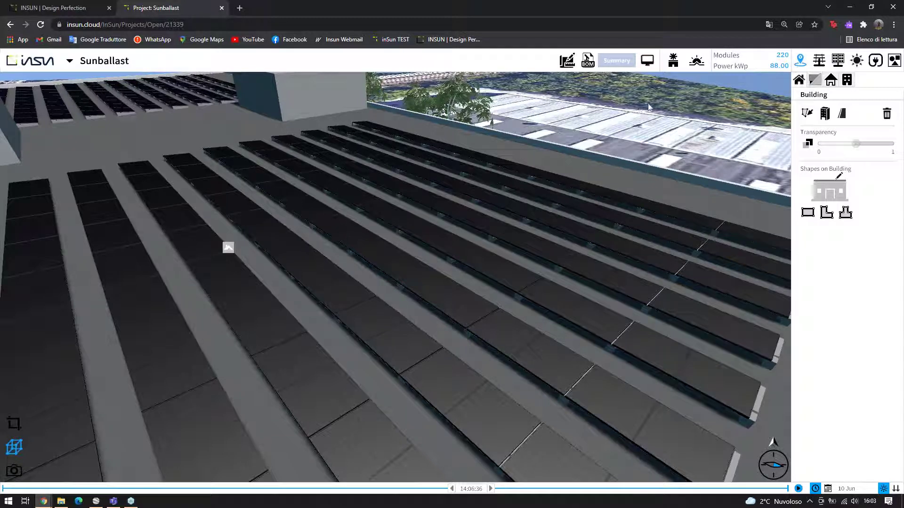
Preview Grass and then Gravel as the roof material
click(831, 80)
click(828, 320)
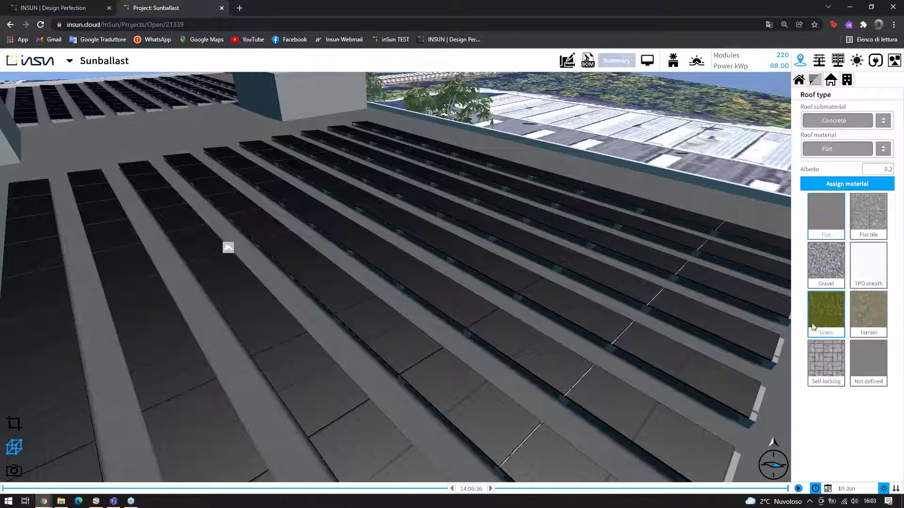
click(685, 239)
scroll(529, 249, up, 5)
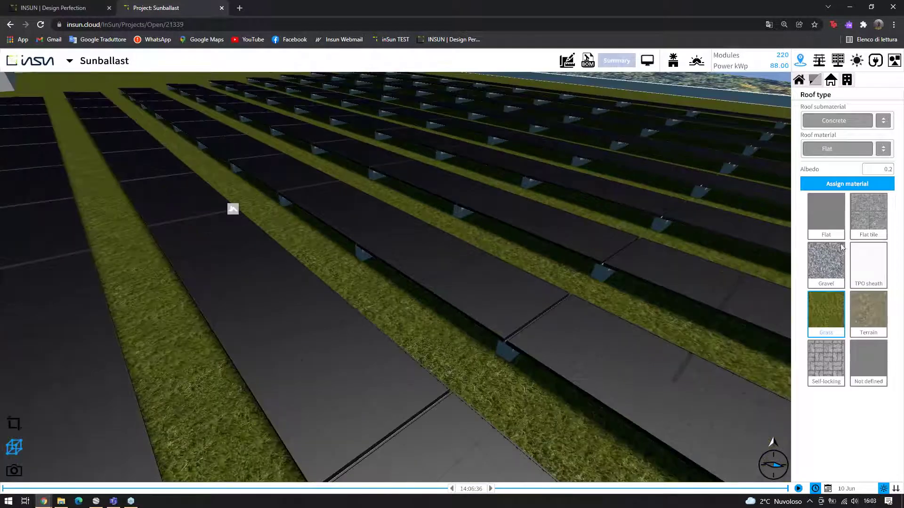
click(833, 259)
click(847, 184)
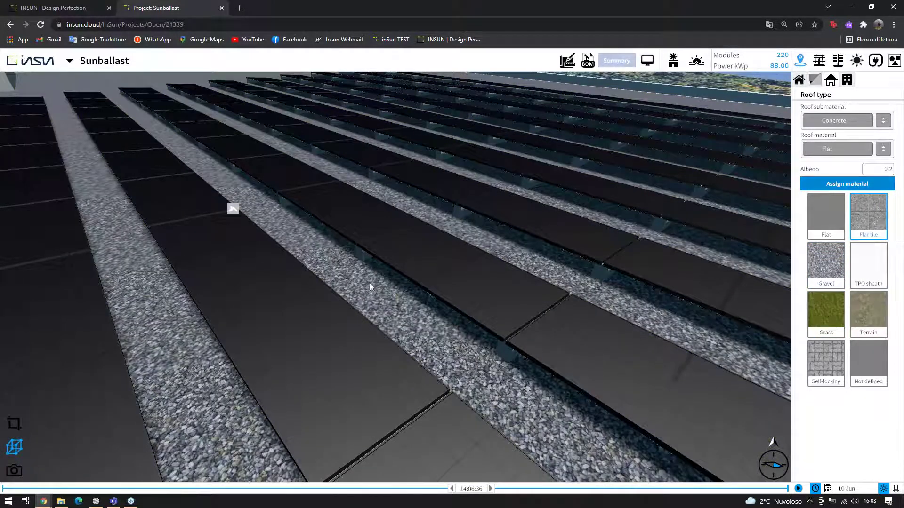
Try Self-locking pavers, then set the roof material back to plain Flat
scroll(307, 287, up, 1)
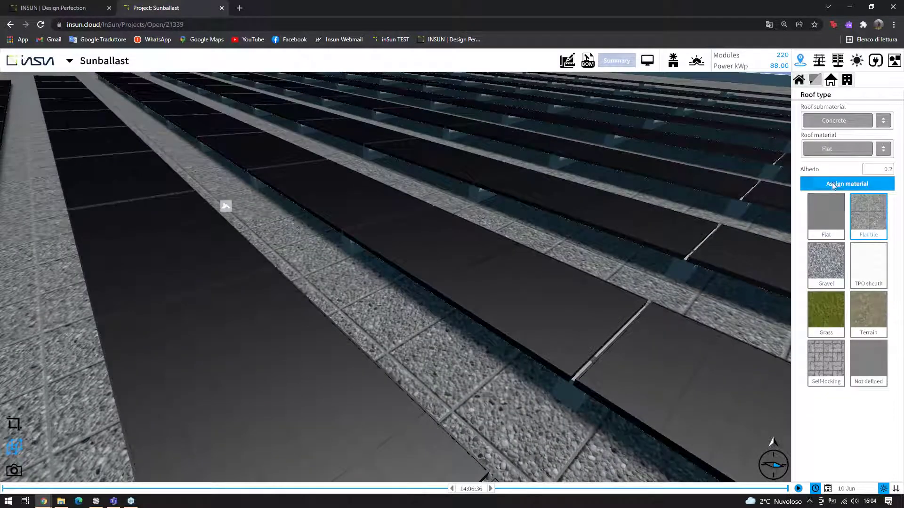
scroll(254, 311, up, 1)
scroll(255, 312, up, 3)
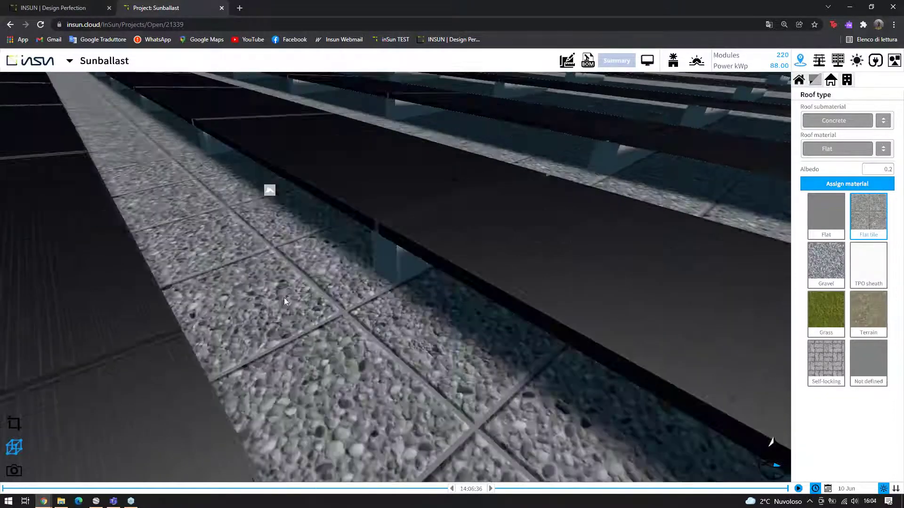
click(826, 363)
click(843, 185)
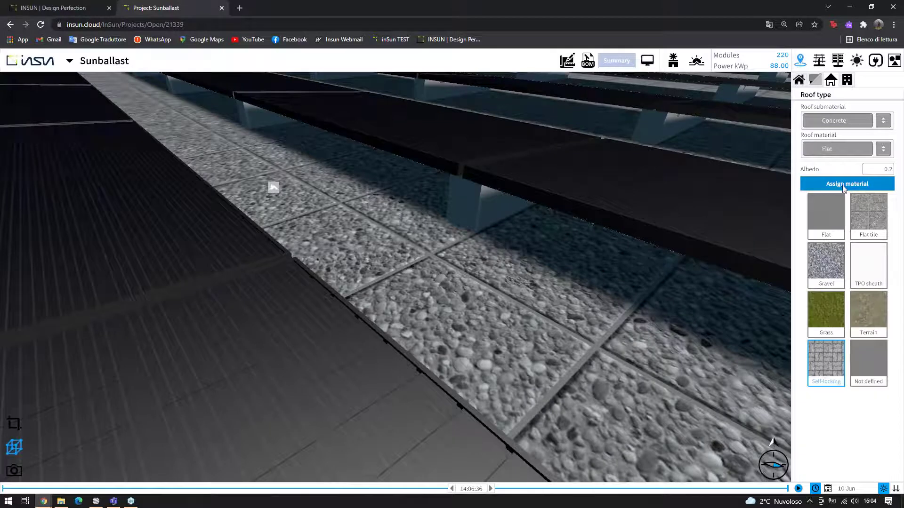
scroll(534, 245, down, 6)
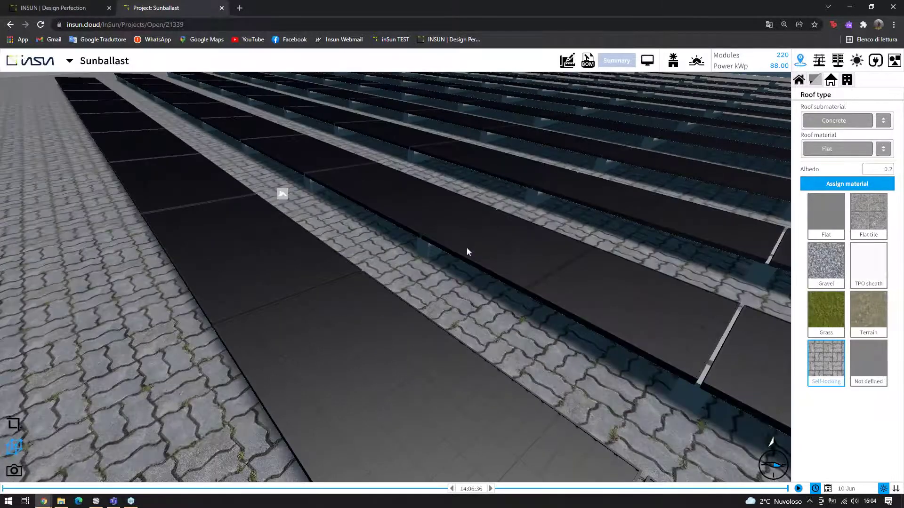
scroll(726, 202, down, 2)
click(831, 214)
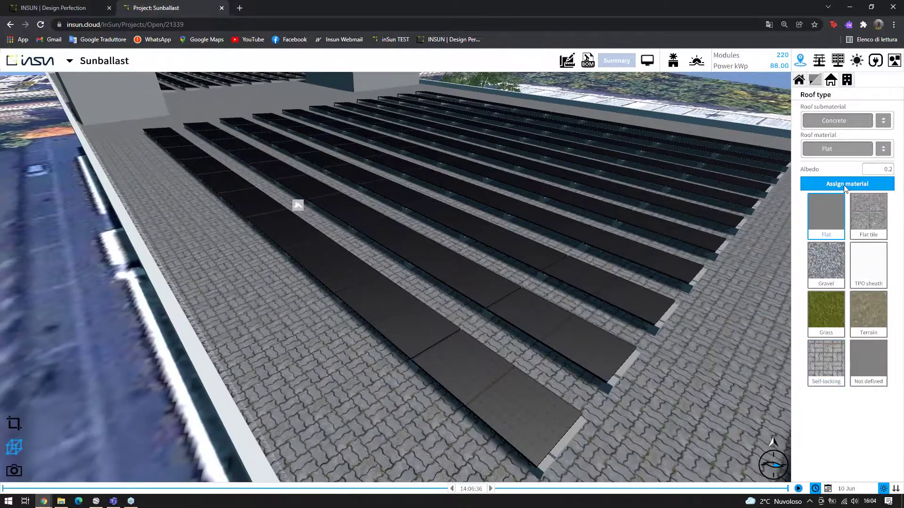
click(845, 185)
View the roof from above, deselect it and bring up the bill of materials export
scroll(569, 173, down, 4)
mouse_move(566, 177)
mouse_down()
mouse_move(590, 155)
mouse_move(581, 166)
mouse_move(592, 174)
mouse_up()
scroll(563, 185, down, 4)
scroll(563, 185, down, 3)
scroll(577, 229, down, 3)
click(577, 229)
scroll(577, 229, down, 1)
drag(577, 229, 555, 247)
click(585, 64)
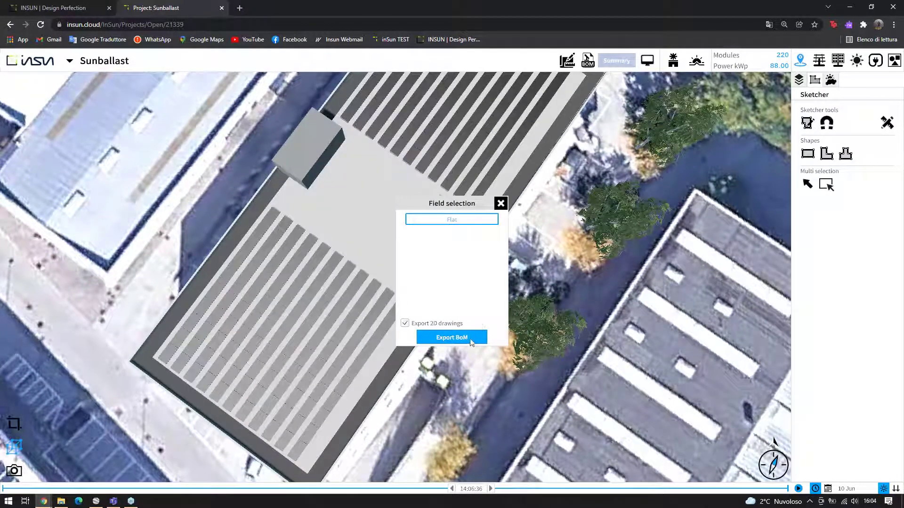
Export the Flat field's BoM with 2D drawings: four items totalling 6443.10 EUR
click(452, 338)
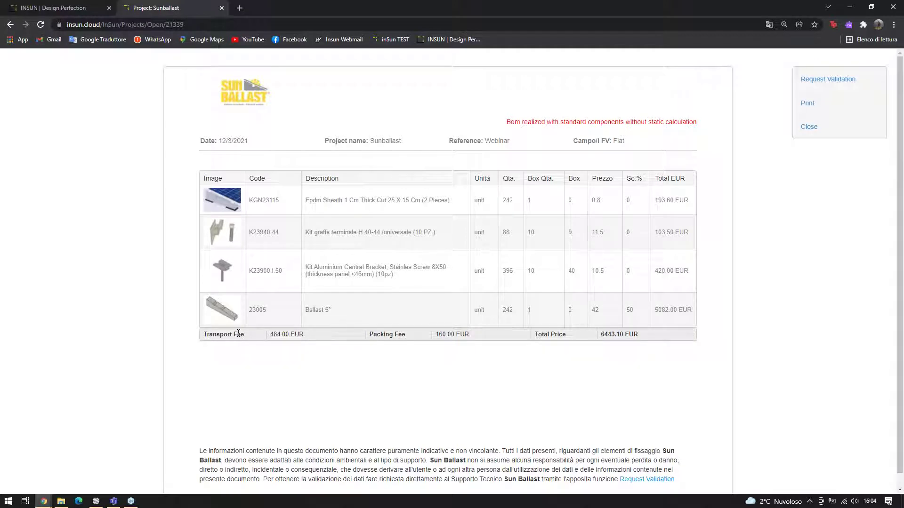
drag(221, 337, 254, 339)
click(410, 371)
drag(376, 335, 413, 340)
click(295, 356)
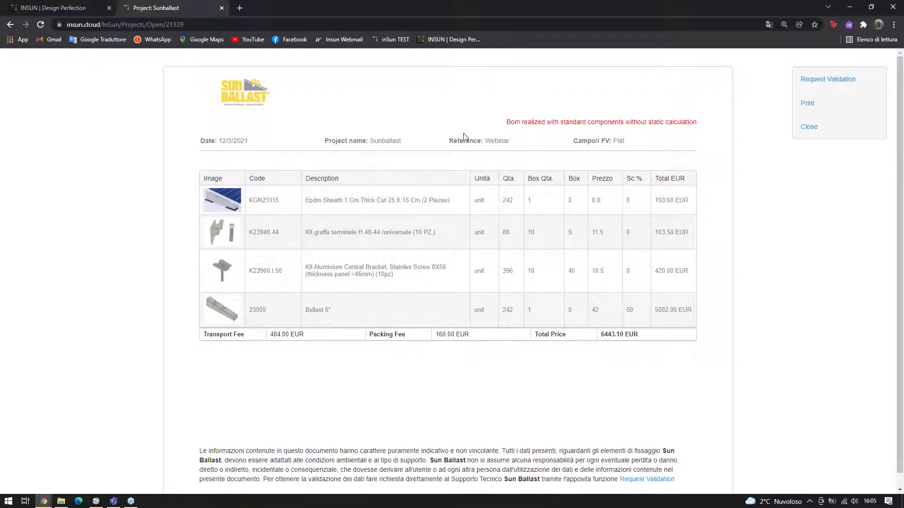
scroll(344, 141, down, 1)
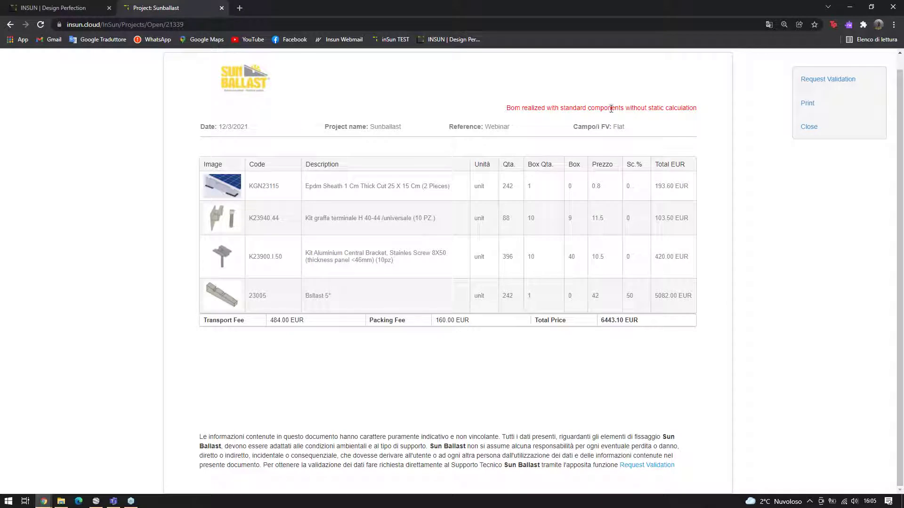
drag(626, 108, 685, 117)
click(681, 121)
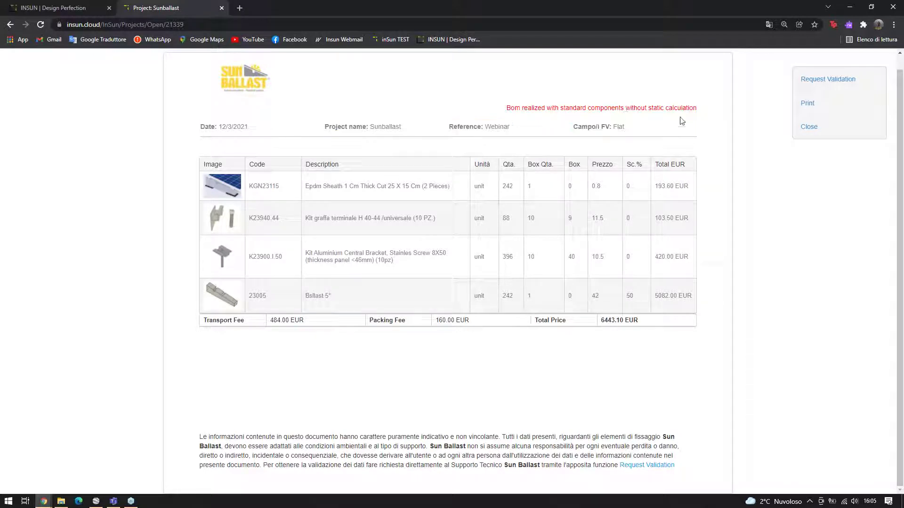
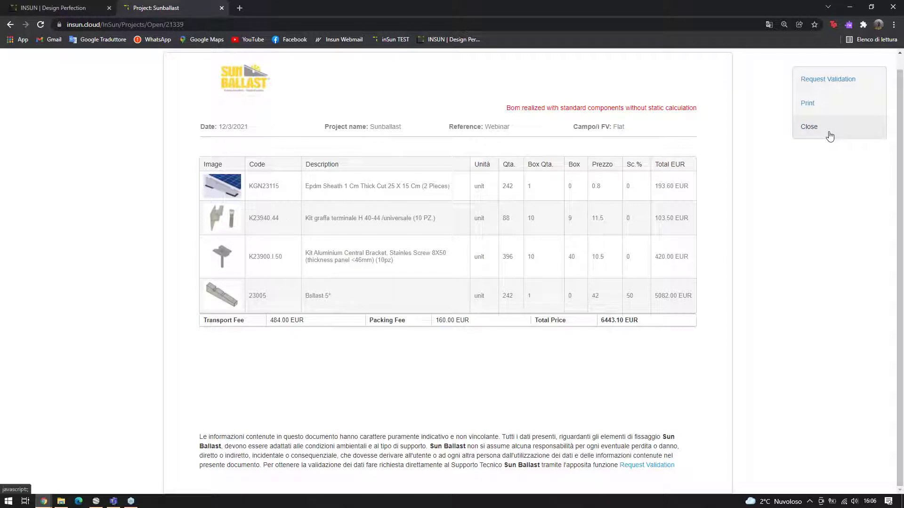
Close the 6443.10 EUR bill of materials to return to the 220-module roof layout
click(810, 129)
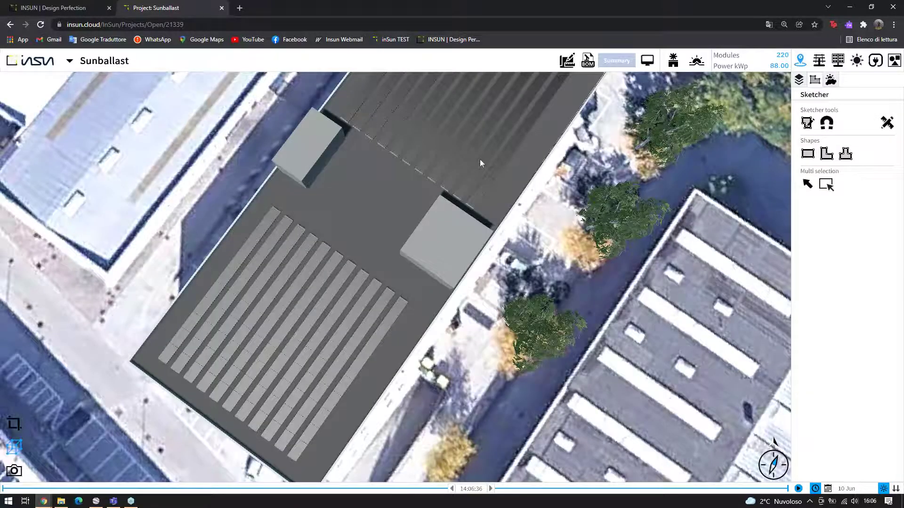
Zoom in, select a module row and show its static roof material (Concrete, Flat)
scroll(490, 160, up, 2)
scroll(562, 206, up, 3)
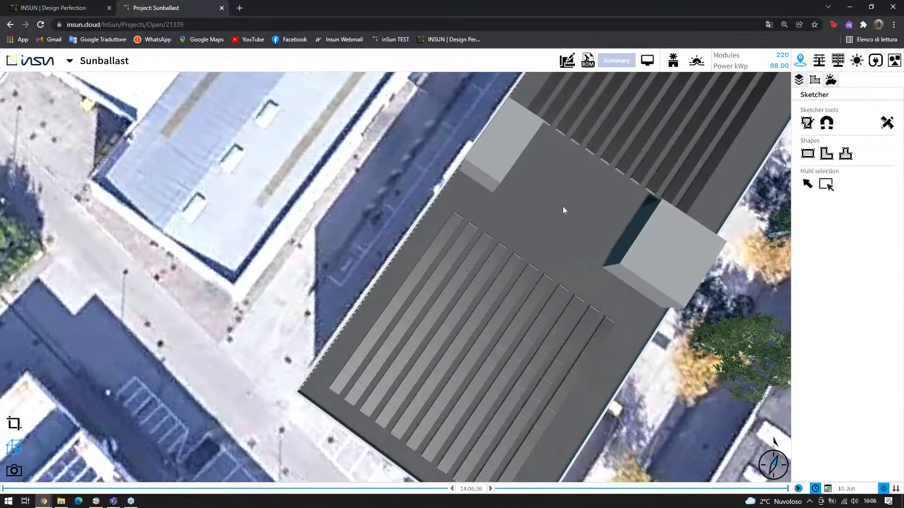
scroll(580, 197, up, 4)
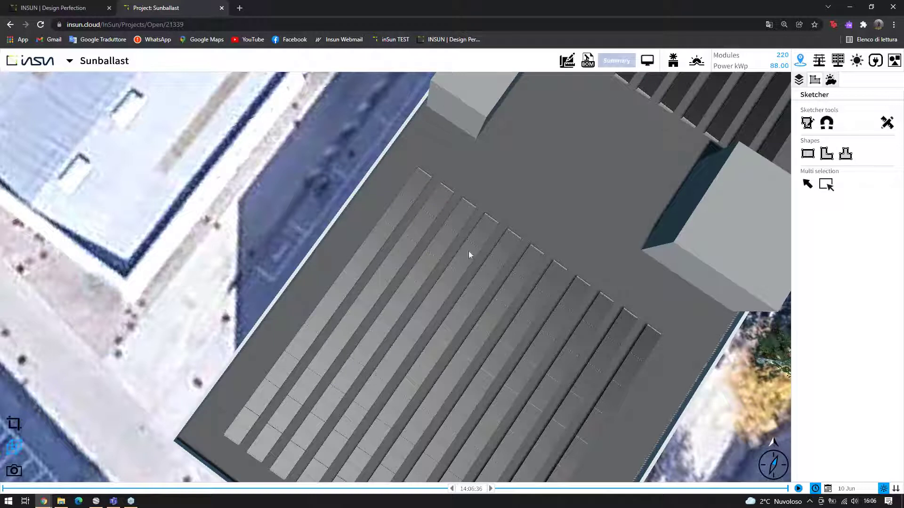
click(616, 223)
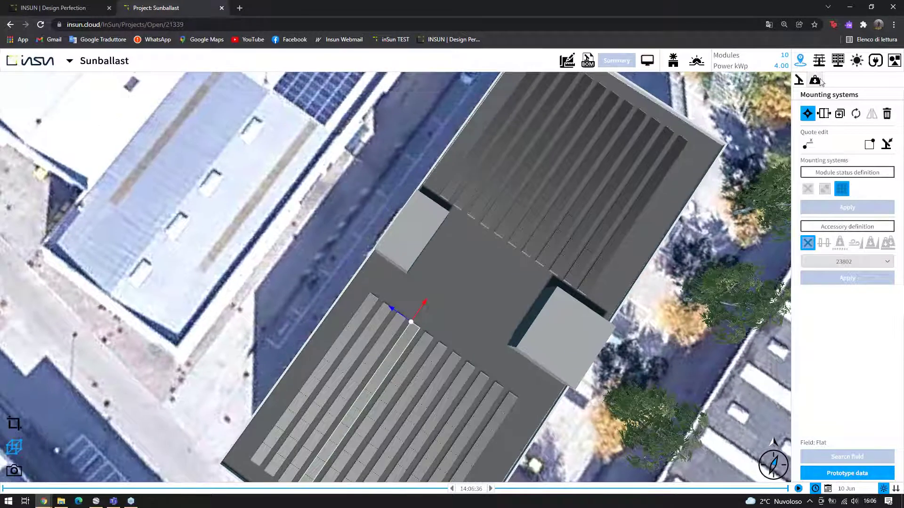
click(816, 80)
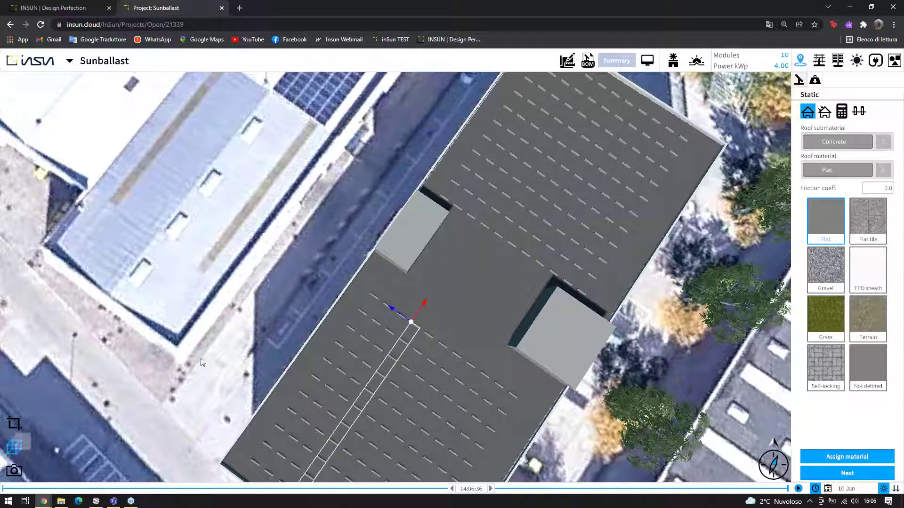
Orbit to an oblique roof view and advance to the wind and snow load step
drag(390, 281, 400, 199)
scroll(414, 301, up, 5)
scroll(399, 200, up, 3)
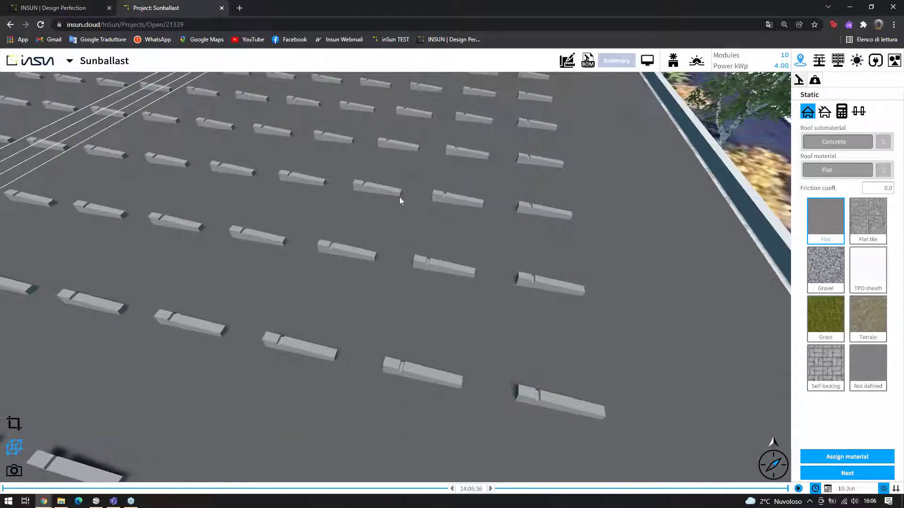
scroll(399, 196, down, 3)
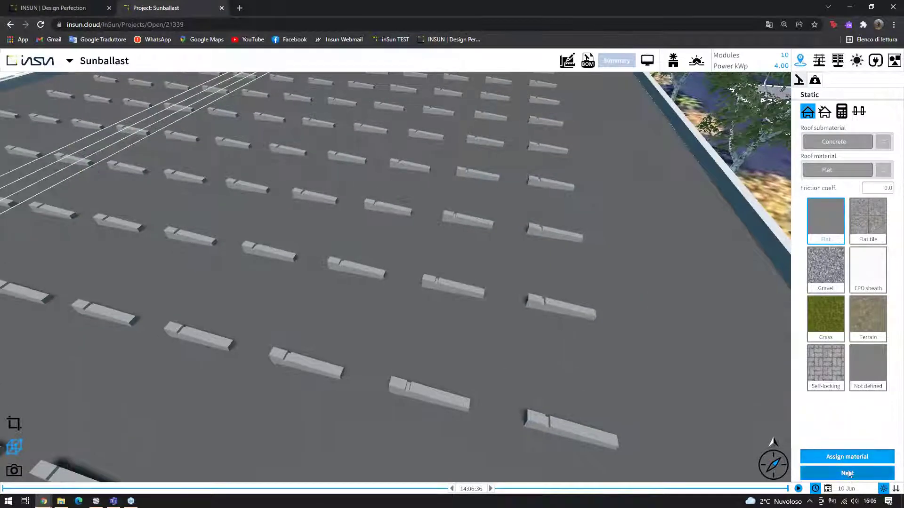
click(848, 474)
Query the site's wind and snow data and calculate pressure zones from -1.10 to 1.20 kN/m²
click(881, 163)
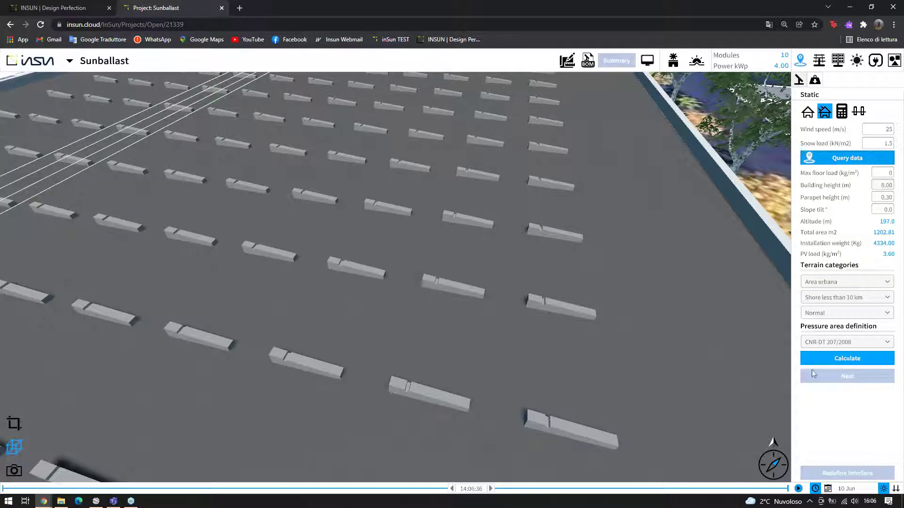
click(831, 354)
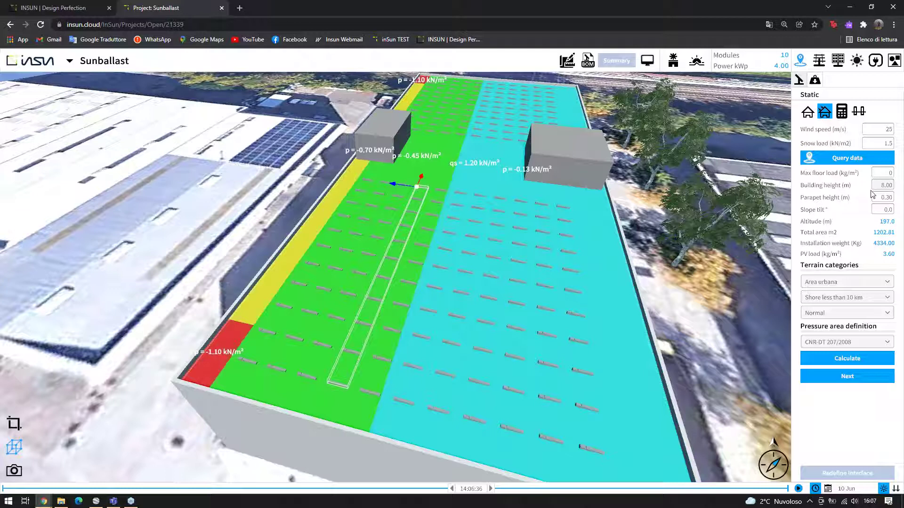
Recalculate with building height 25, then revert to height 8 and recalculate
click(883, 187)
text(25)
click(842, 360)
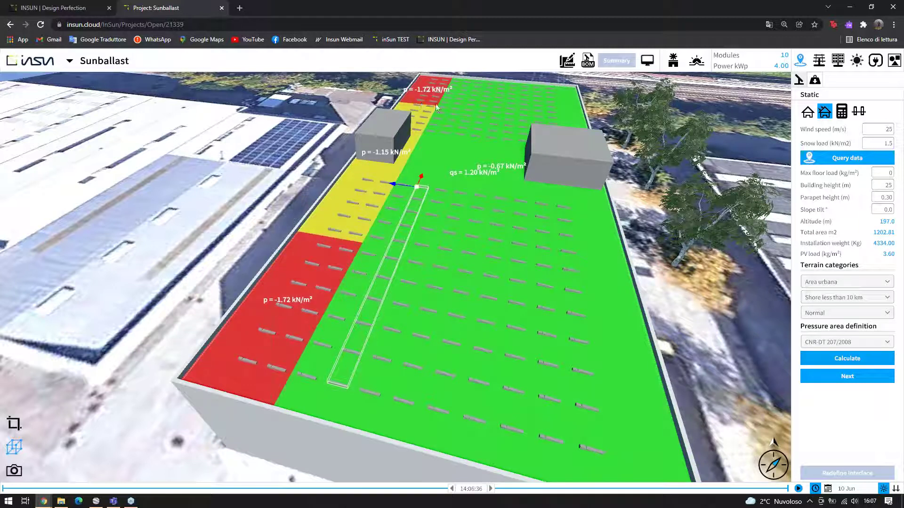
double_click(891, 186)
text(8)
click(855, 357)
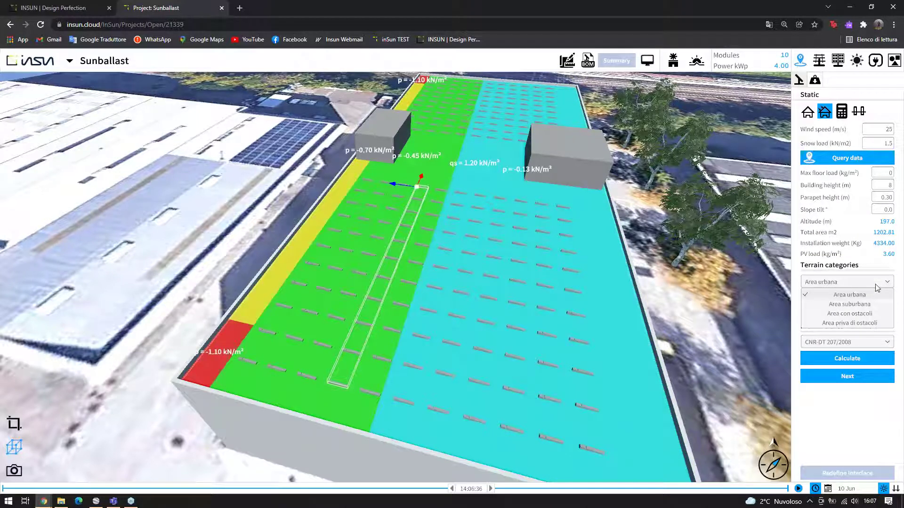
Use the Custom pressure area definition and recalculate, revealing -0.70 kN/m² edge zones
click(867, 298)
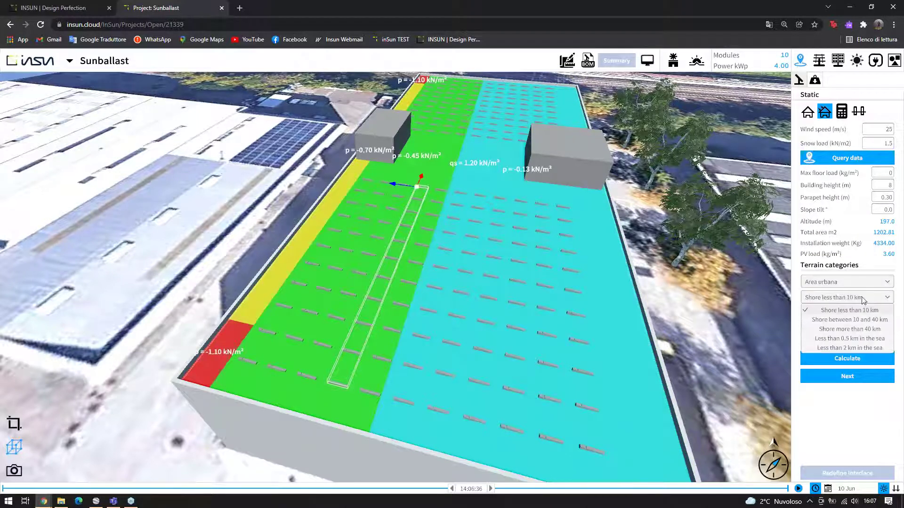
click(881, 302)
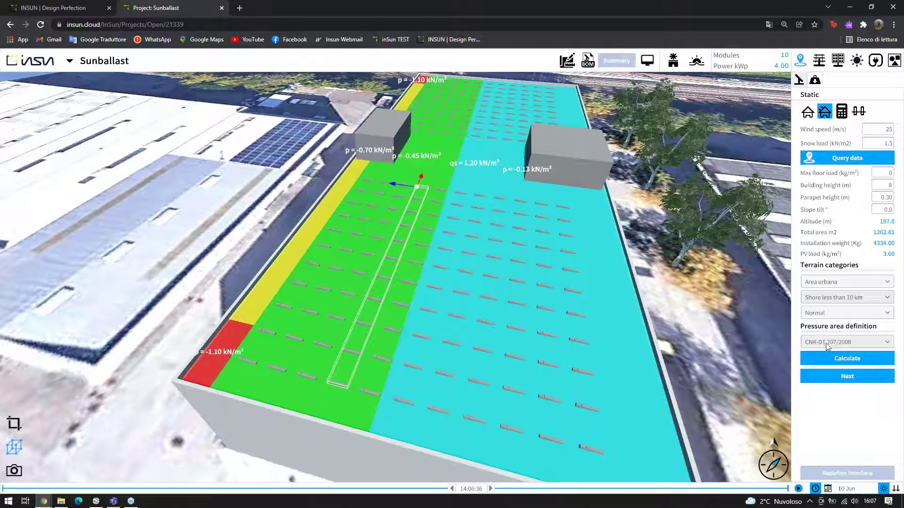
click(844, 347)
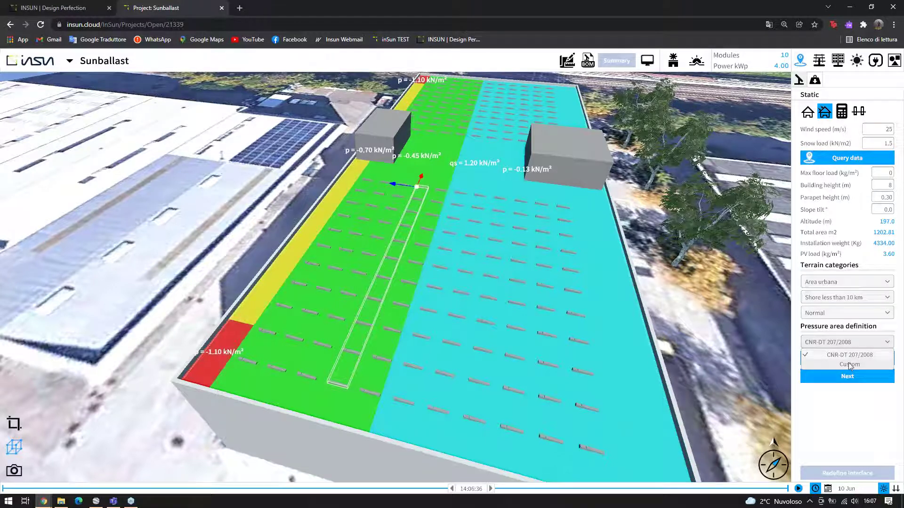
click(850, 366)
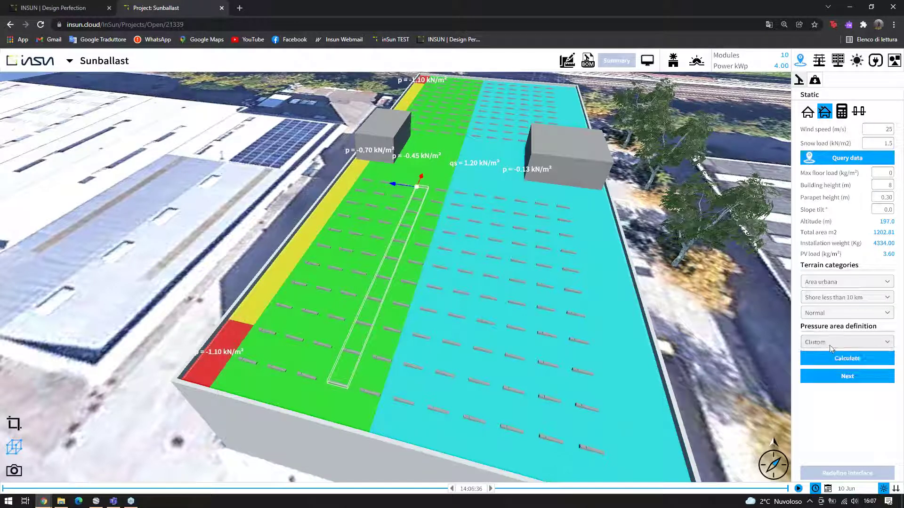
click(839, 361)
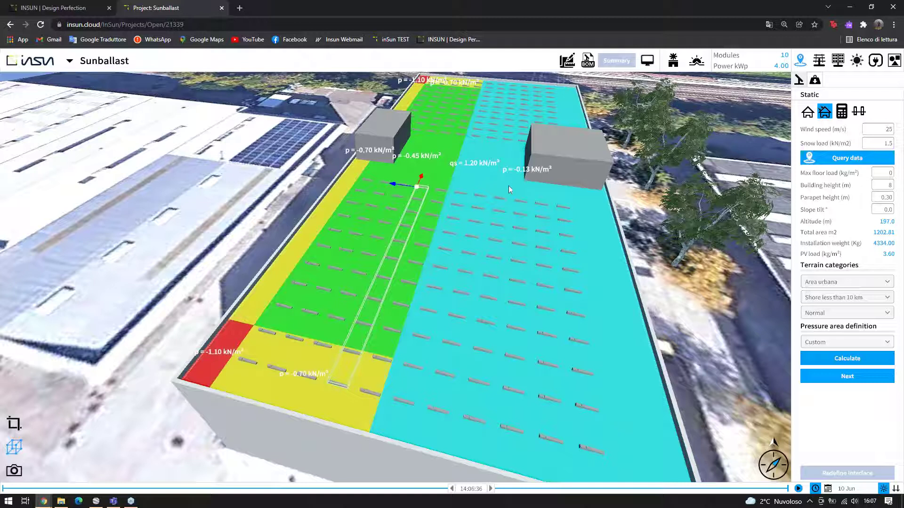
scroll(555, 185, up, 2)
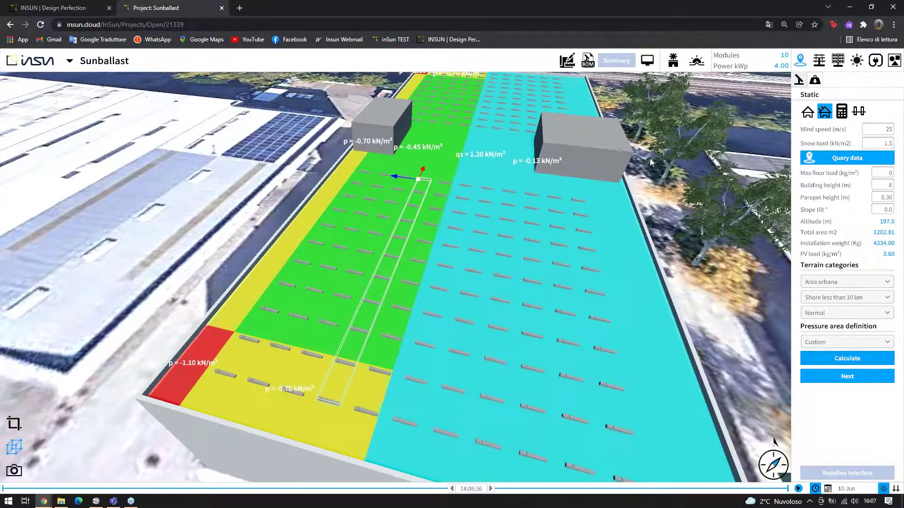
mouse_move(398, 224)
mouse_down()
mouse_move(383, 226)
mouse_move(406, 222)
mouse_move(388, 251)
mouse_move(400, 236)
mouse_up()
scroll(384, 227, up, 3)
scroll(404, 235, up, 5)
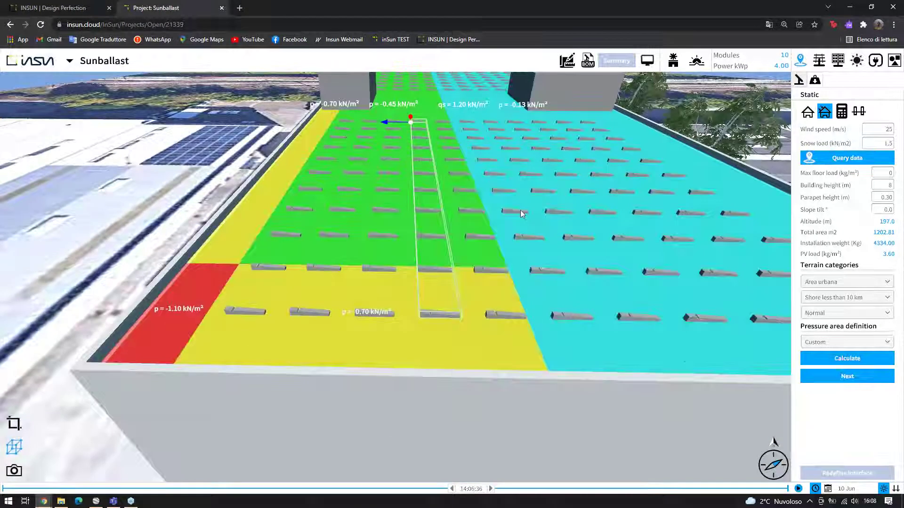
drag(521, 210, 520, 245)
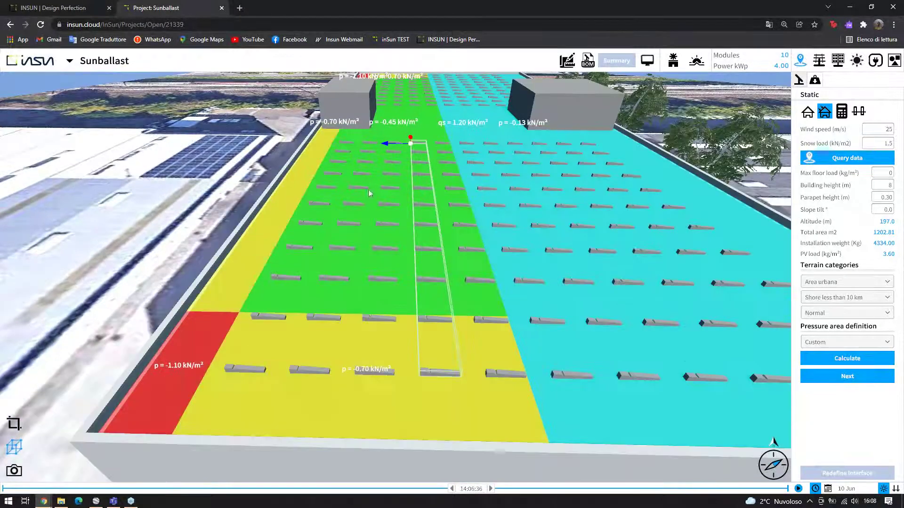
In Additional devices, apply the second device type to the red, yellow and green zones
click(852, 376)
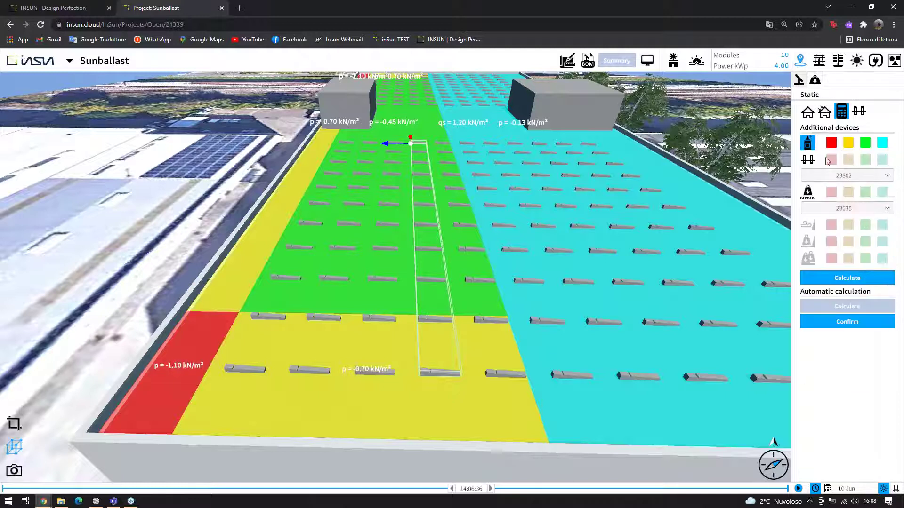
scroll(508, 232, down, 2)
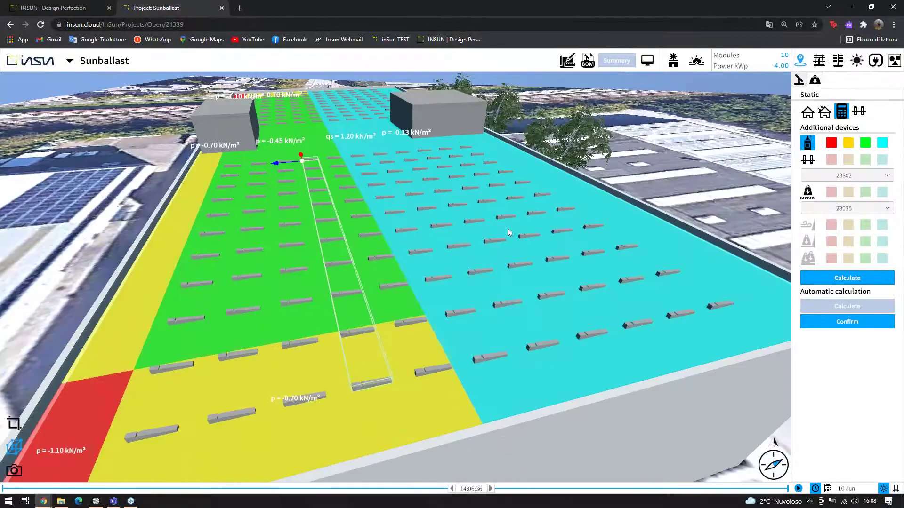
drag(508, 228, 407, 255)
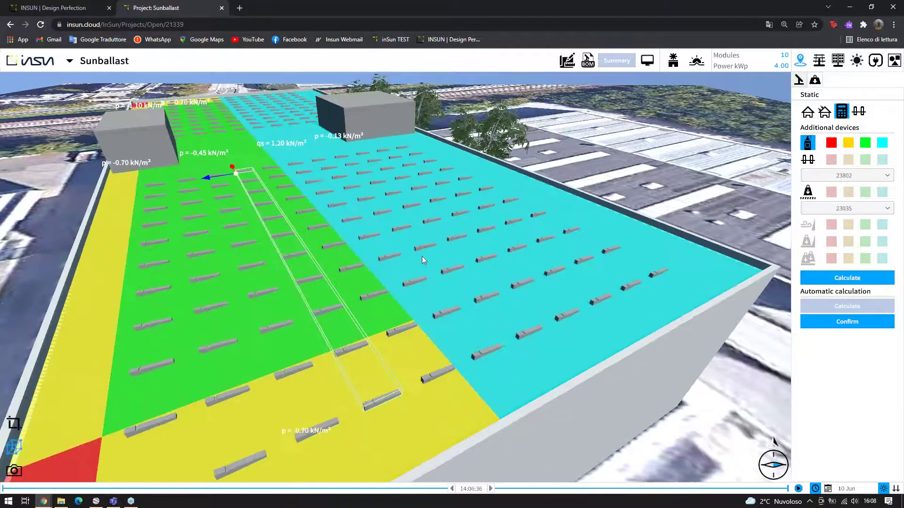
scroll(422, 256, up, 3)
scroll(419, 248, up, 2)
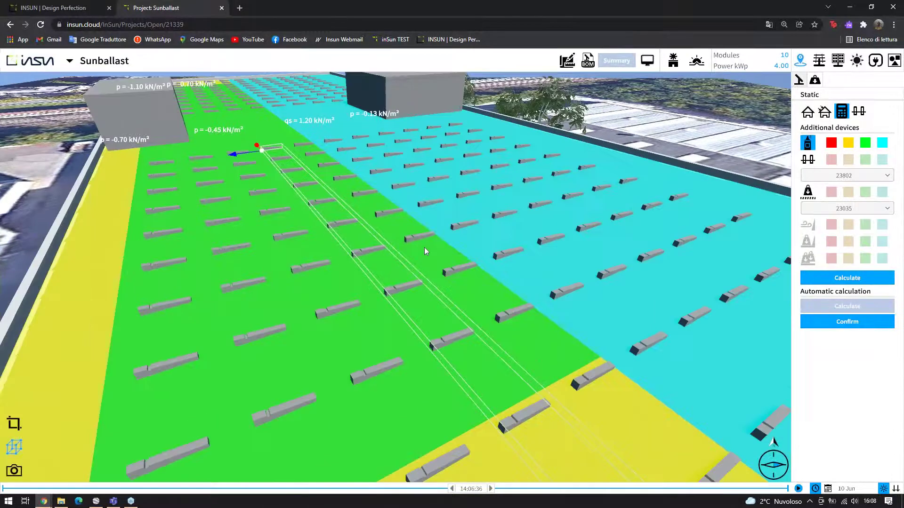
click(808, 159)
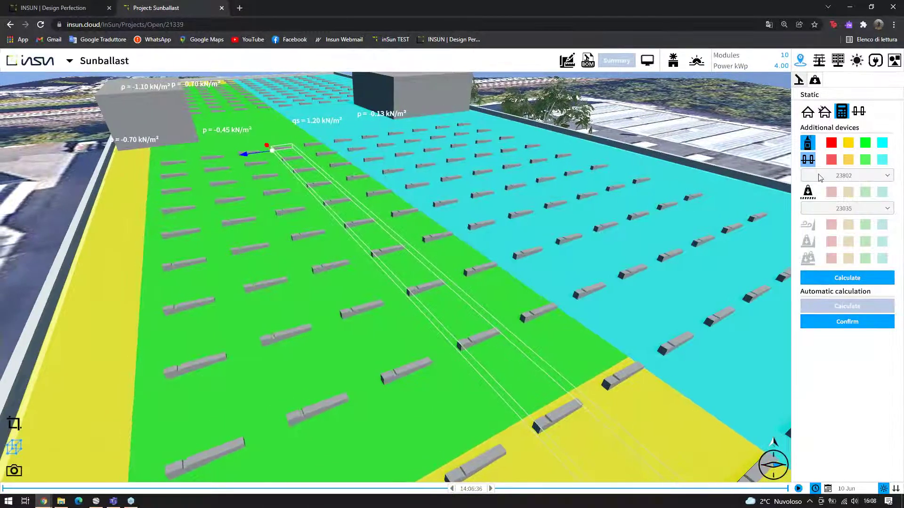
click(830, 160)
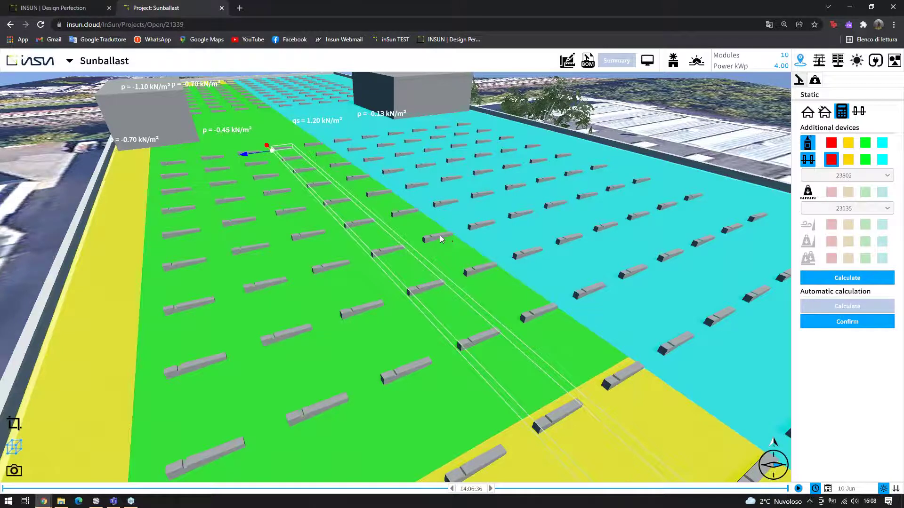
scroll(440, 235, down, 5)
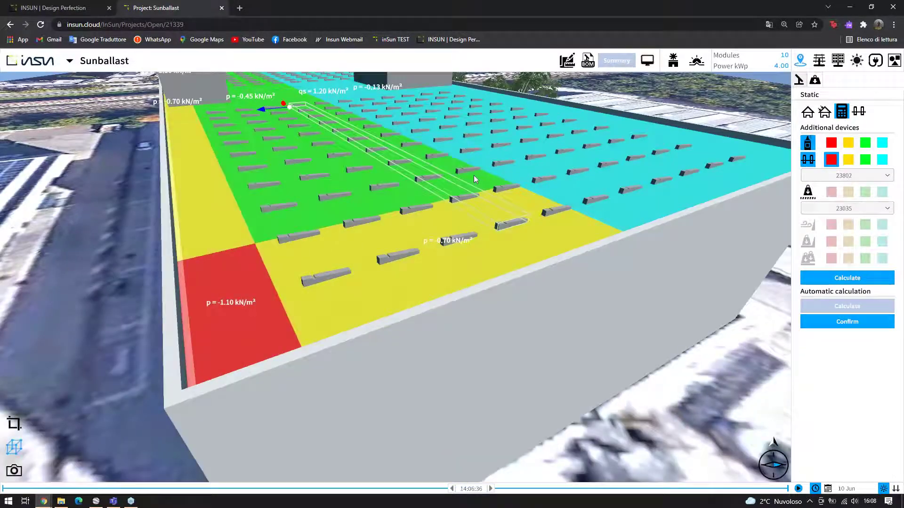
click(847, 159)
click(865, 159)
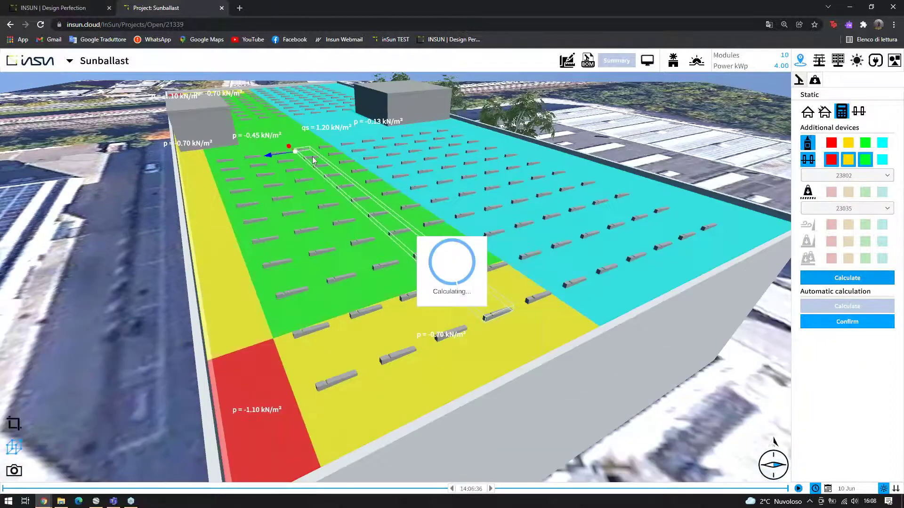
drag(339, 188, 311, 235)
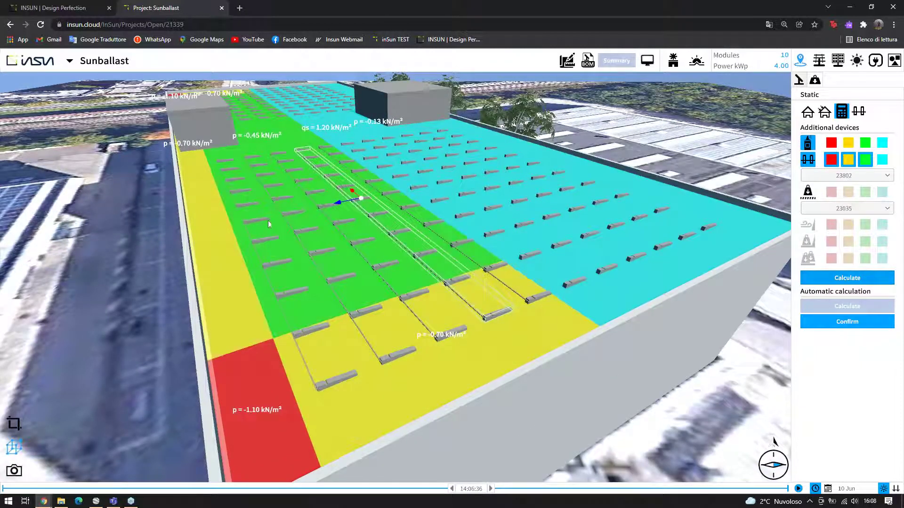
Choose CW.CABLOWIND.185, add the cyan zone, and calculate the cable duct placement
scroll(277, 225, up, 3)
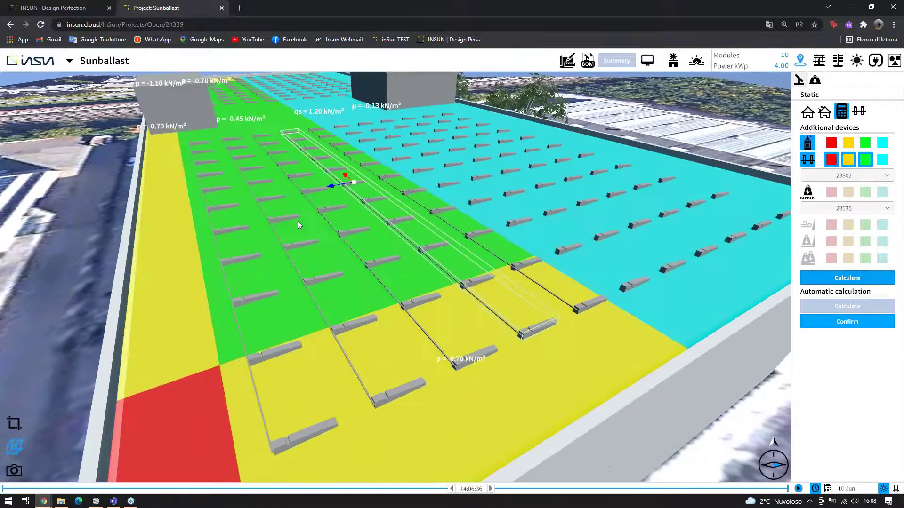
scroll(520, 219, up, 3)
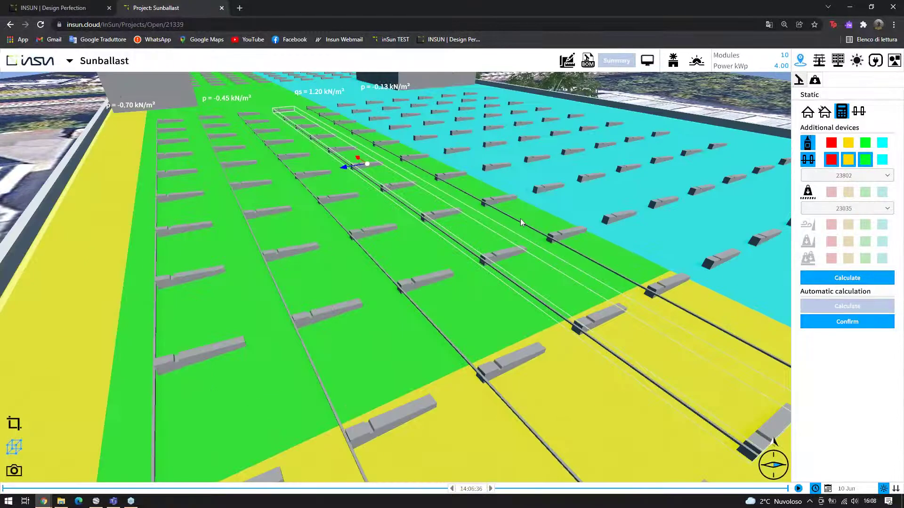
scroll(484, 213, down, 3)
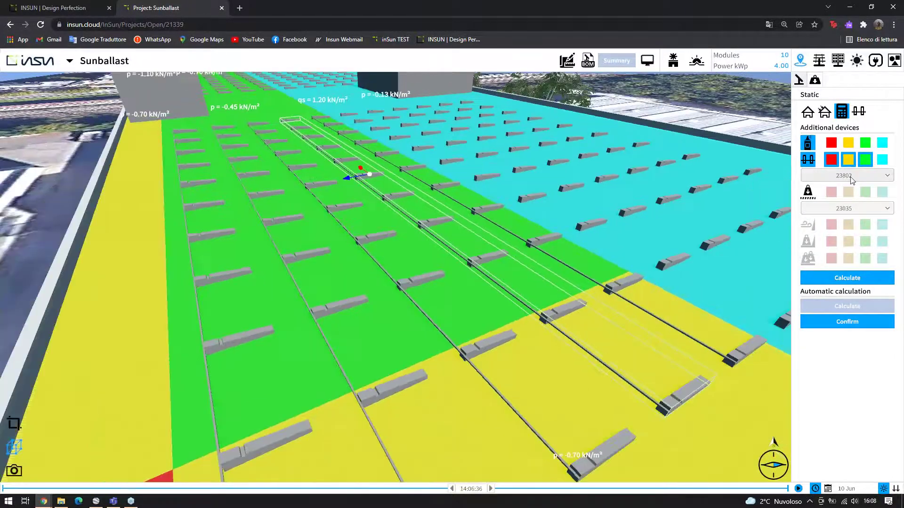
click(847, 176)
click(849, 198)
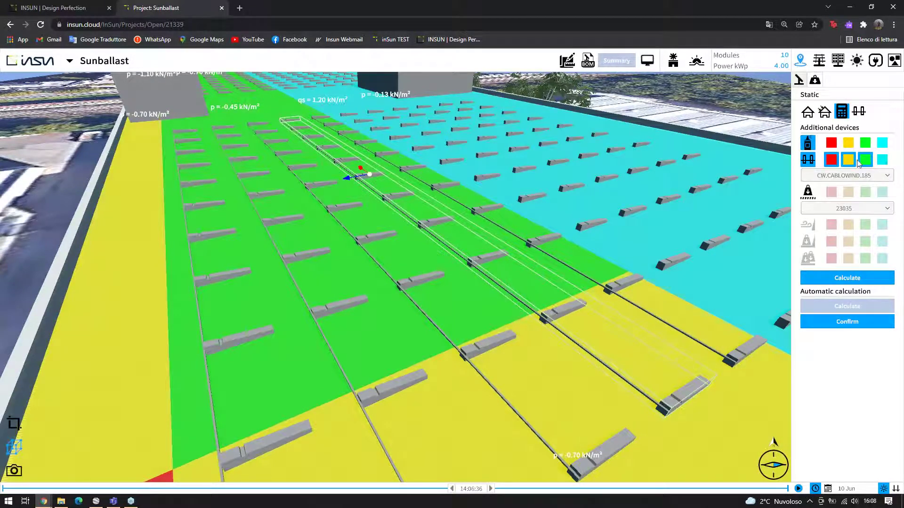
click(883, 159)
click(851, 280)
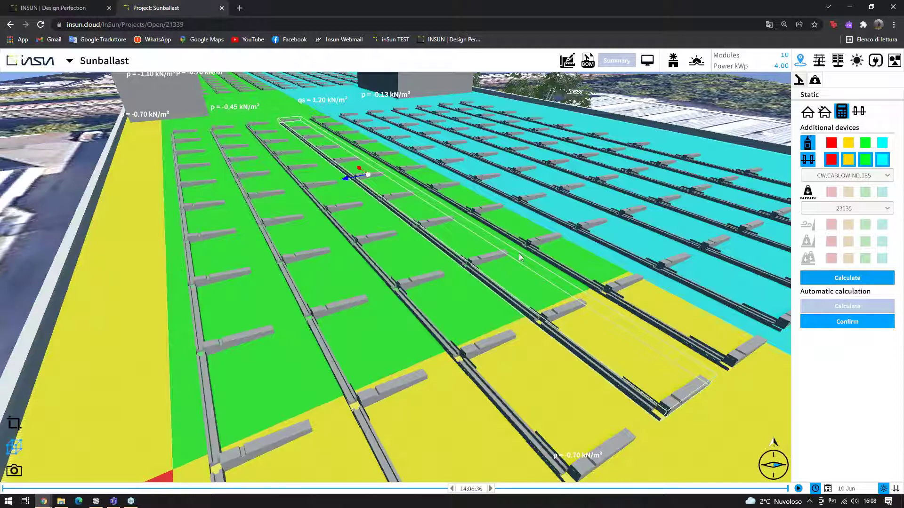
scroll(518, 253, up, 5)
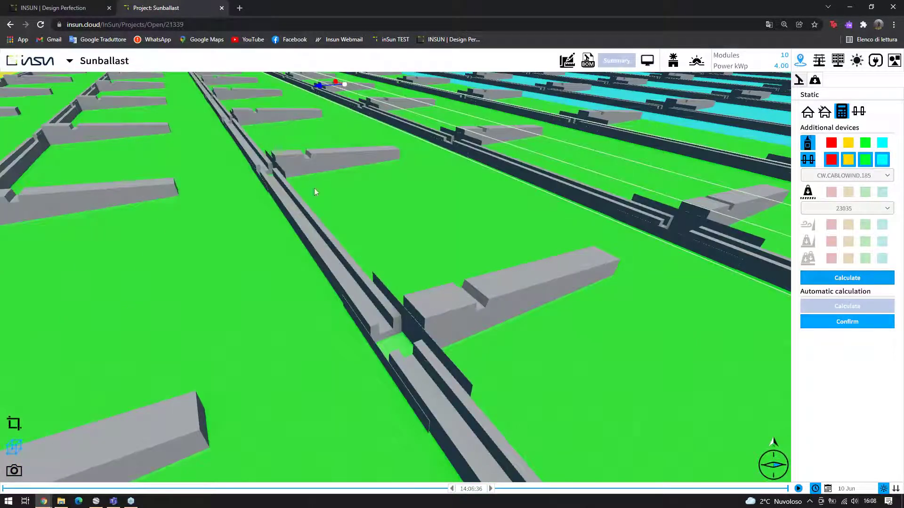
scroll(258, 160, down, 8)
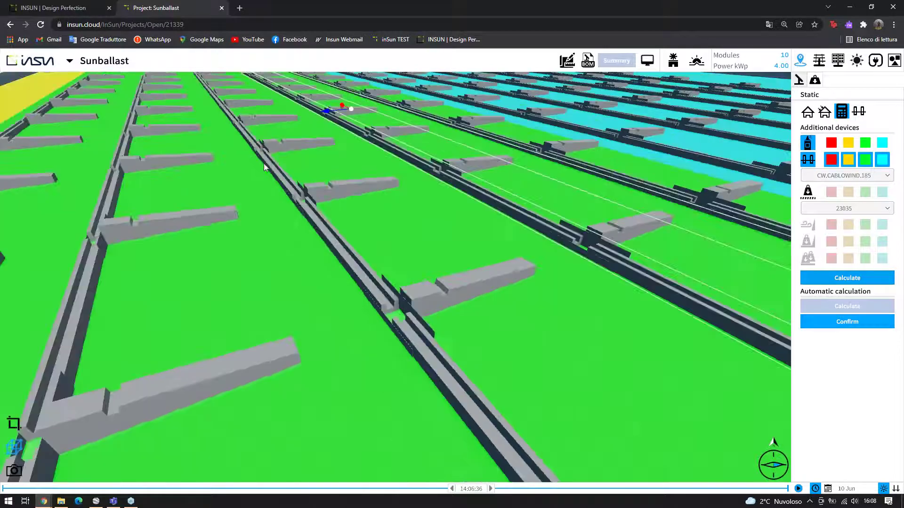
scroll(516, 207, down, 3)
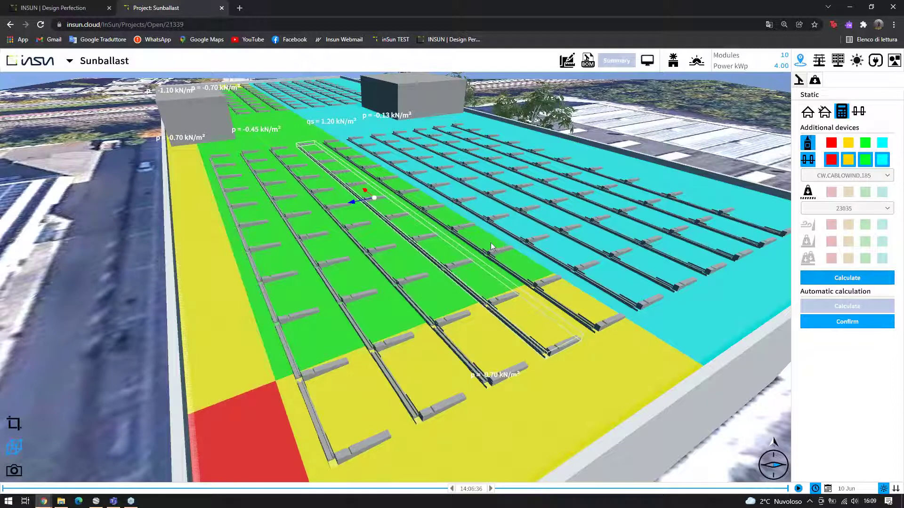
drag(490, 242, 583, 138)
From the top-down view, select the Flat field and export its BoM totalling 9987.30 EUR
click(588, 60)
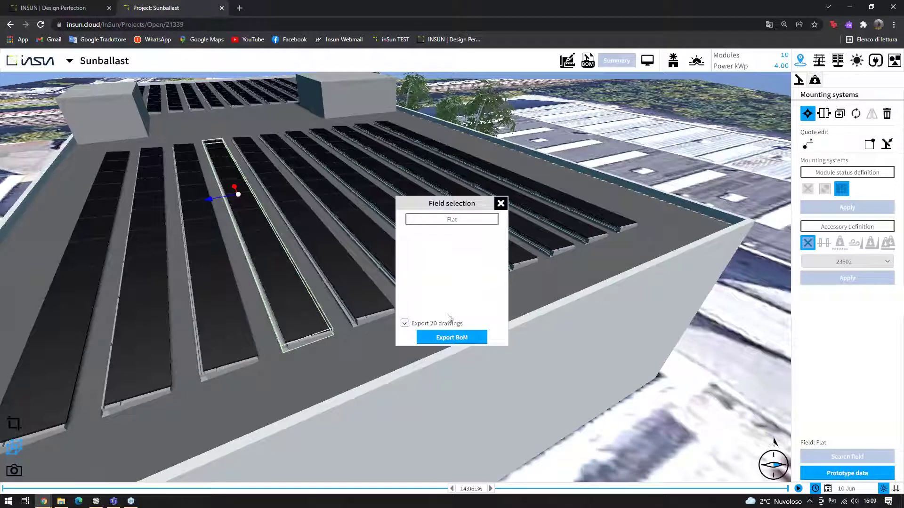
click(482, 333)
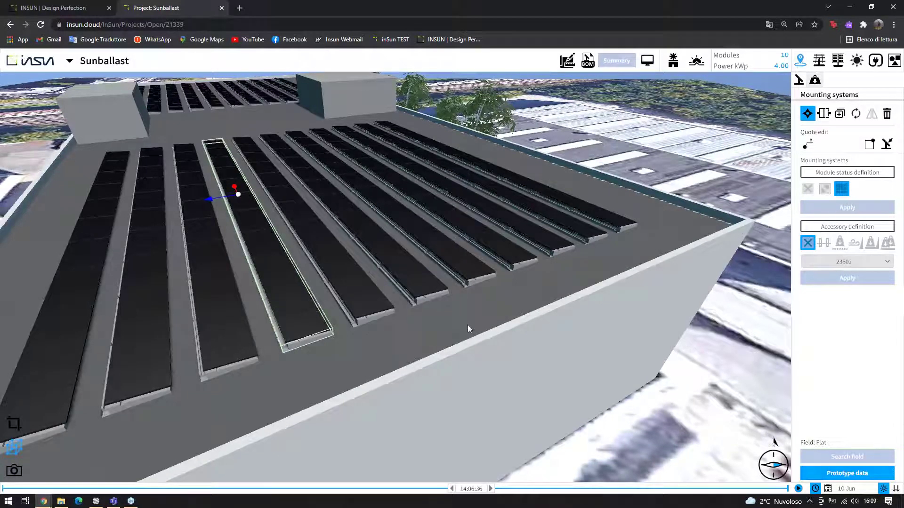
click(587, 61)
click(429, 340)
scroll(508, 174, down, 5)
click(14, 423)
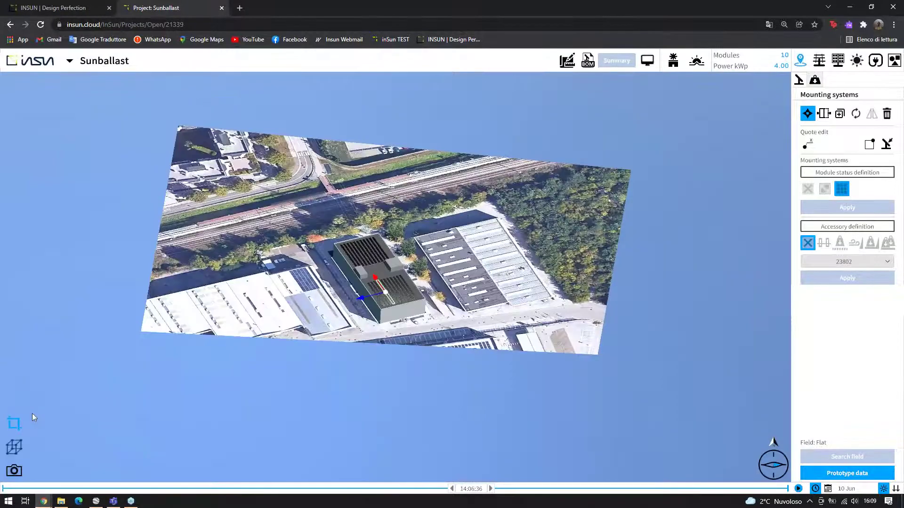
scroll(357, 206, up, 5)
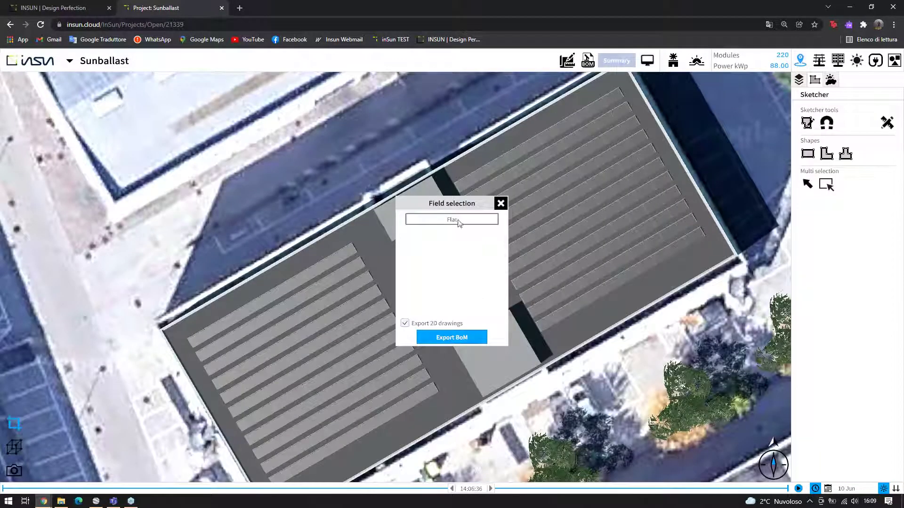
click(458, 220)
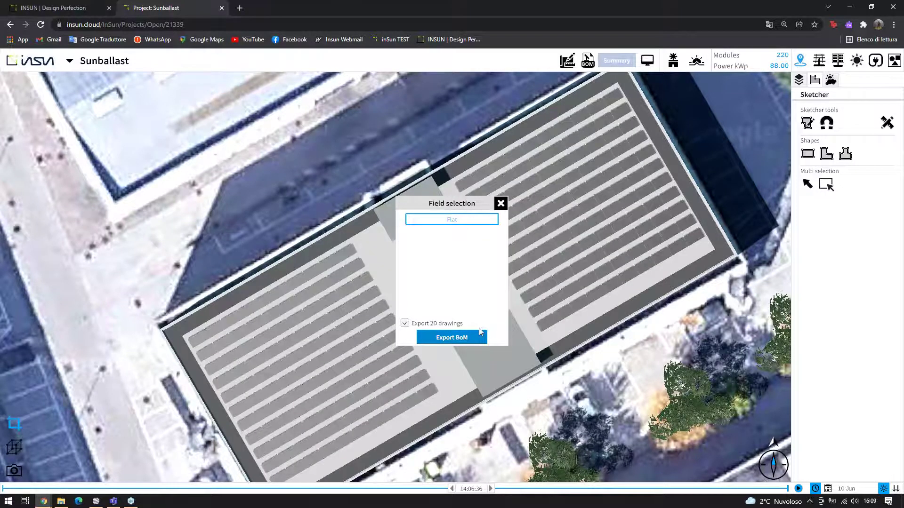
click(479, 335)
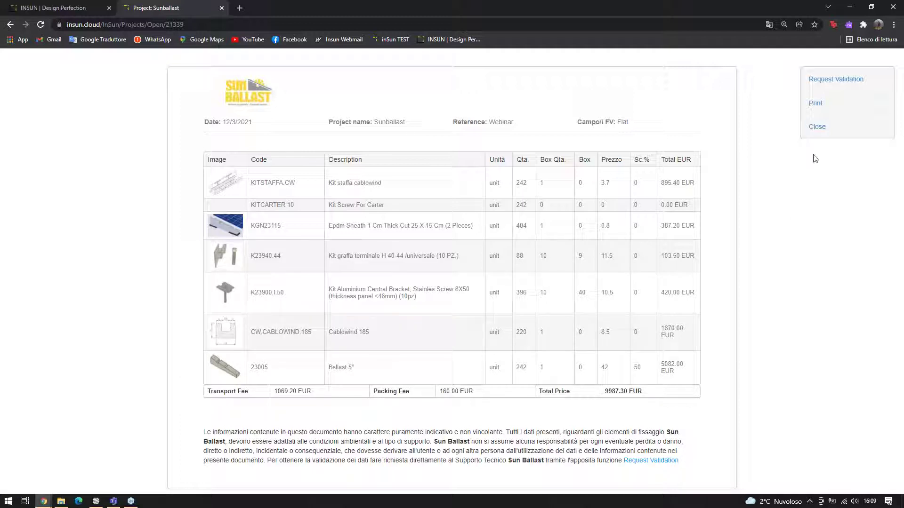
Close the BoM report and simulate shading in Analyze mode, giving 0.70% irradiance loss
click(821, 132)
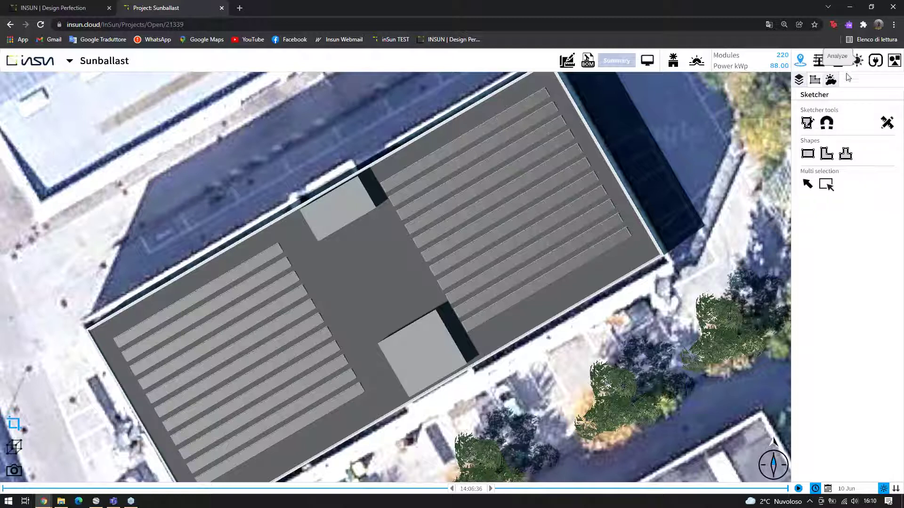
click(856, 60)
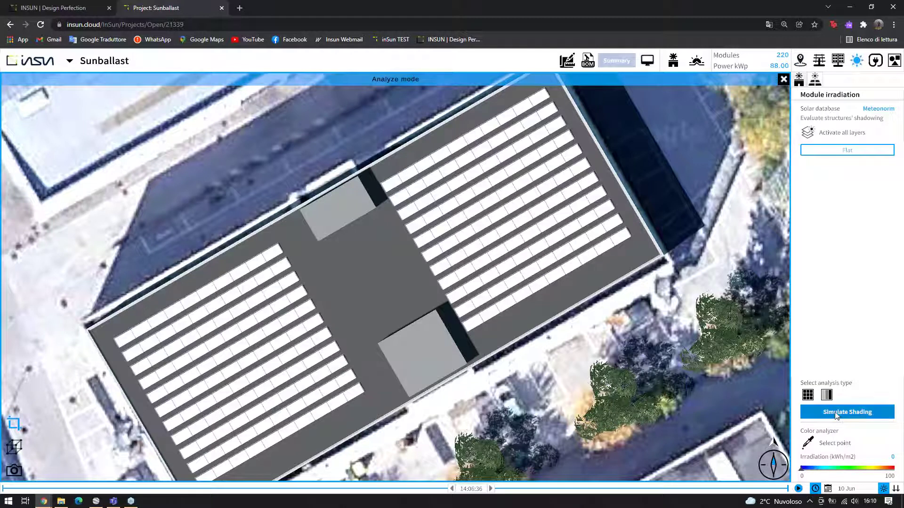
click(847, 412)
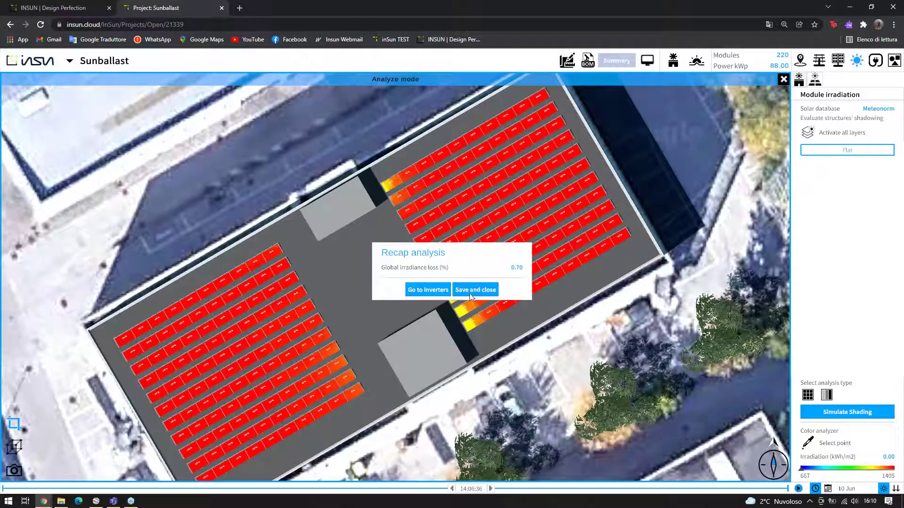
Save the shading analysis and pan the heatmap over to the rooftop block
click(474, 290)
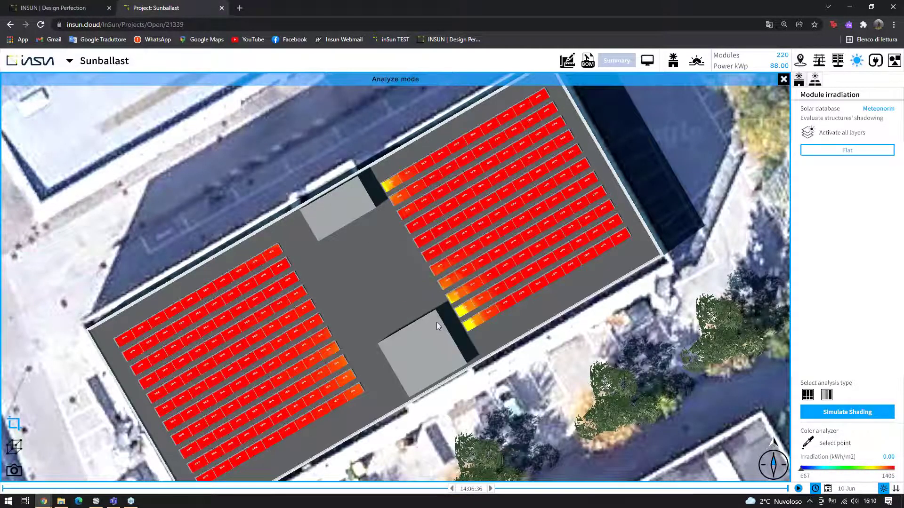
scroll(436, 322, up, 4)
drag(168, 344, 224, 301)
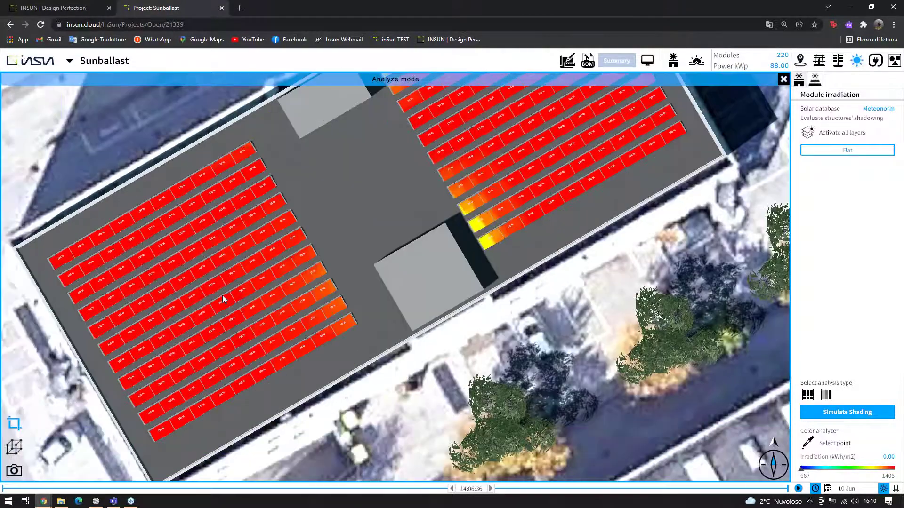
scroll(194, 278, up, 3)
drag(100, 299, 303, 264)
scroll(310, 262, up, 2)
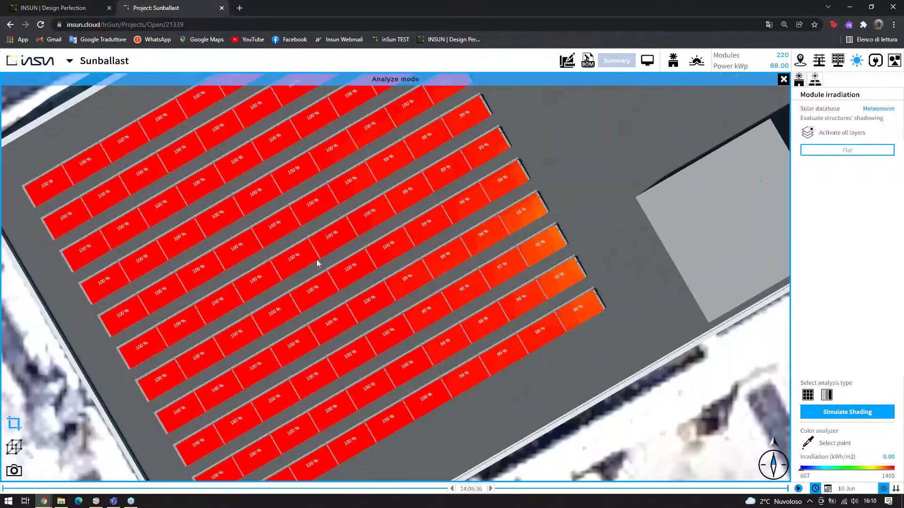
scroll(433, 252, up, 2)
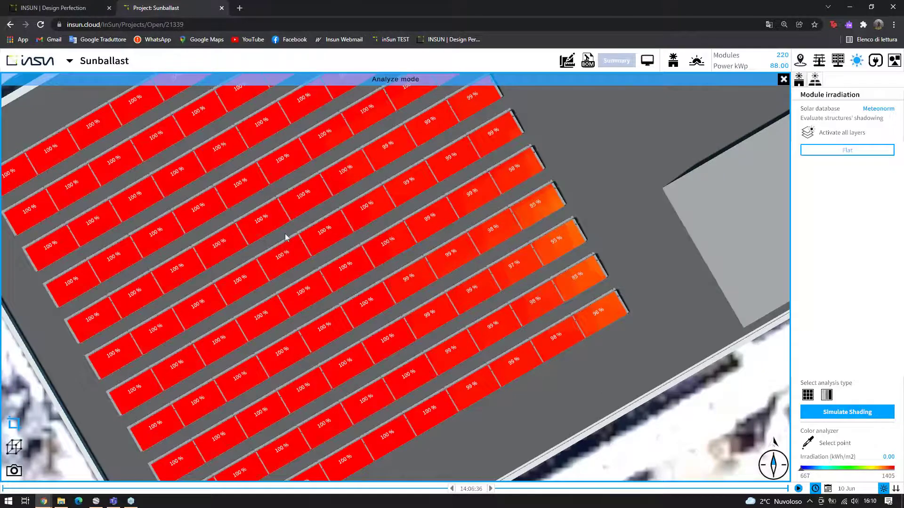
scroll(298, 234, up, 3)
drag(307, 235, 432, 204)
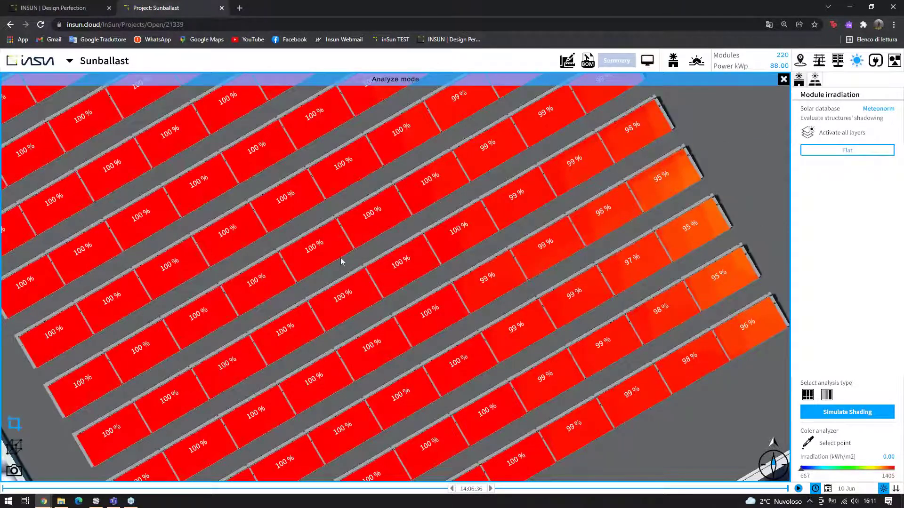
scroll(341, 257, down, 3)
drag(487, 258, 346, 262)
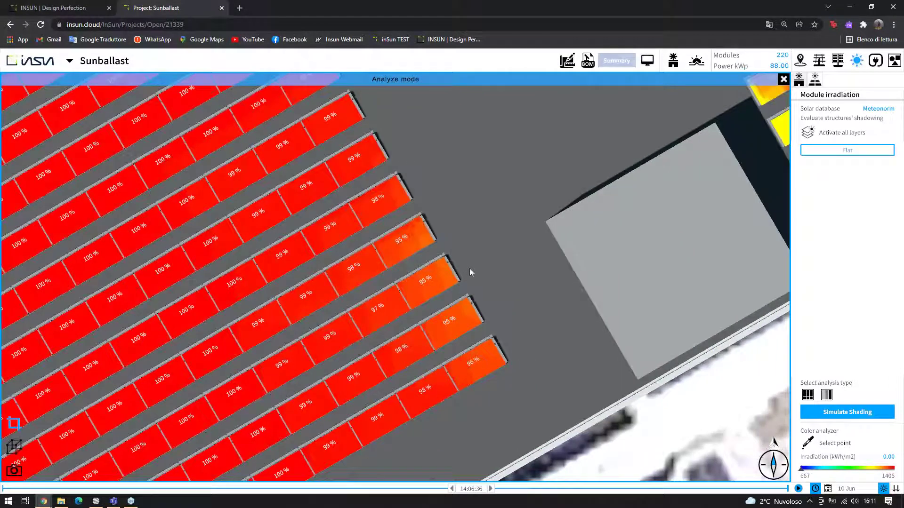
Zoom around the block to read module irradiation, 85% beside its shadow, 100% elsewhere
scroll(461, 270, up, 5)
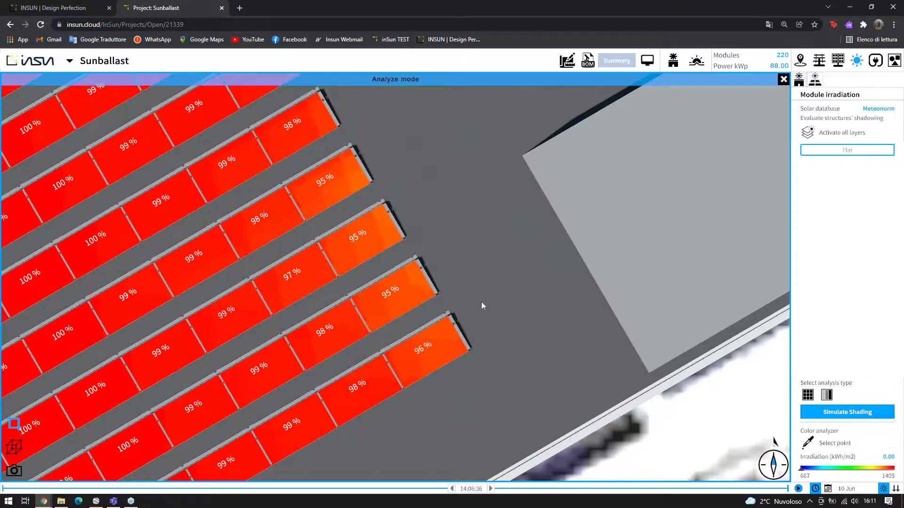
scroll(481, 301, down, 2)
scroll(510, 278, up, 5)
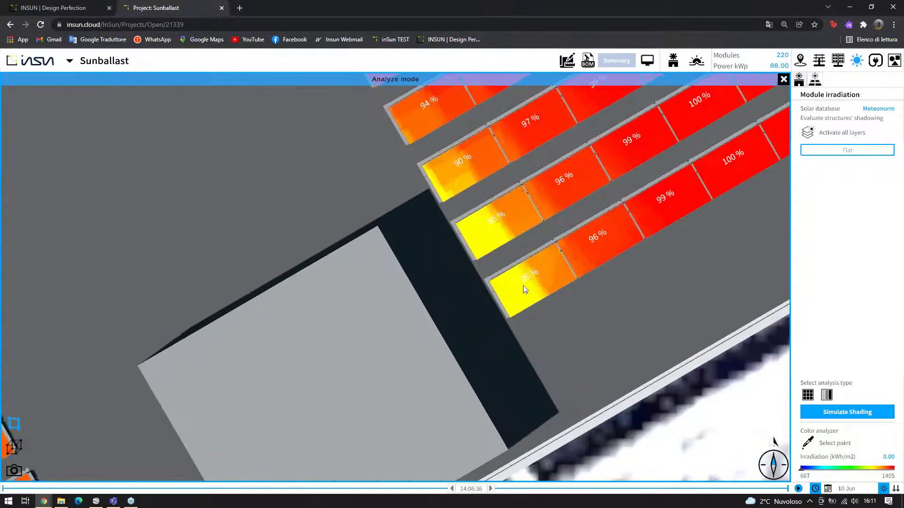
scroll(522, 286, down, 3)
scroll(364, 267, up, 5)
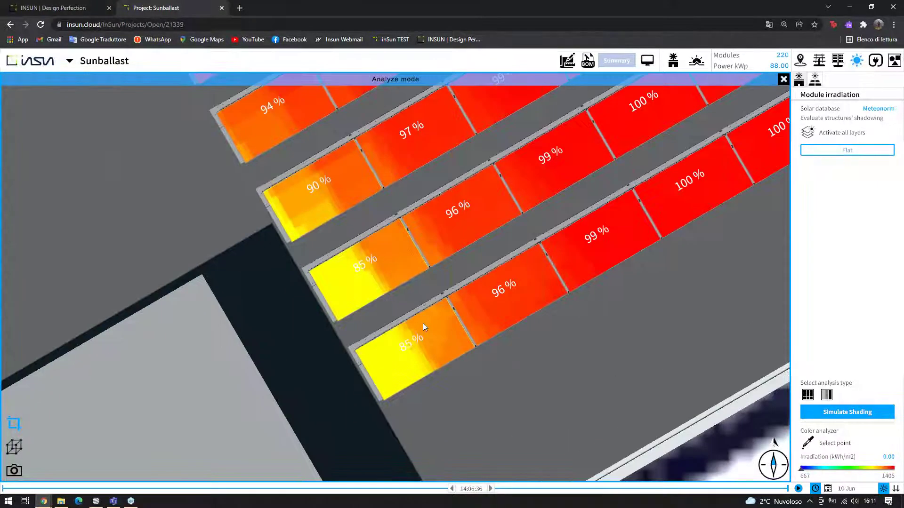
scroll(395, 301, down, 5)
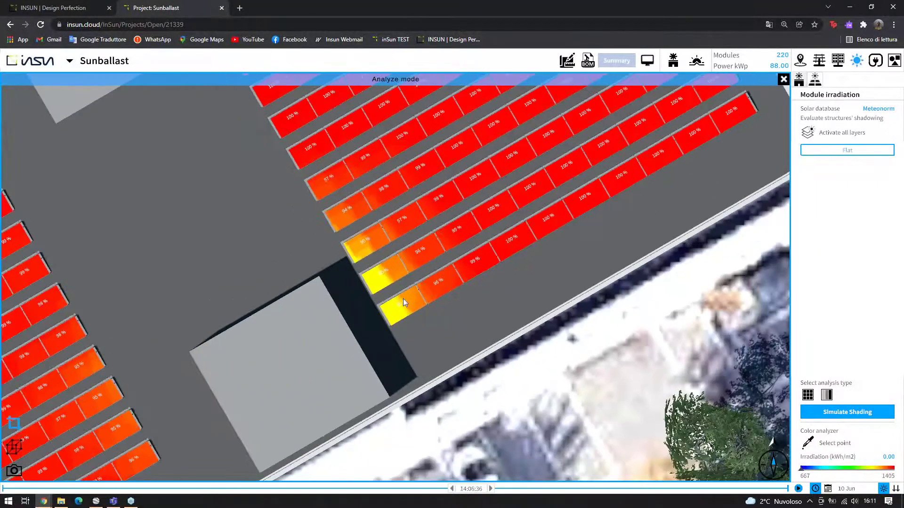
scroll(402, 298, down, 3)
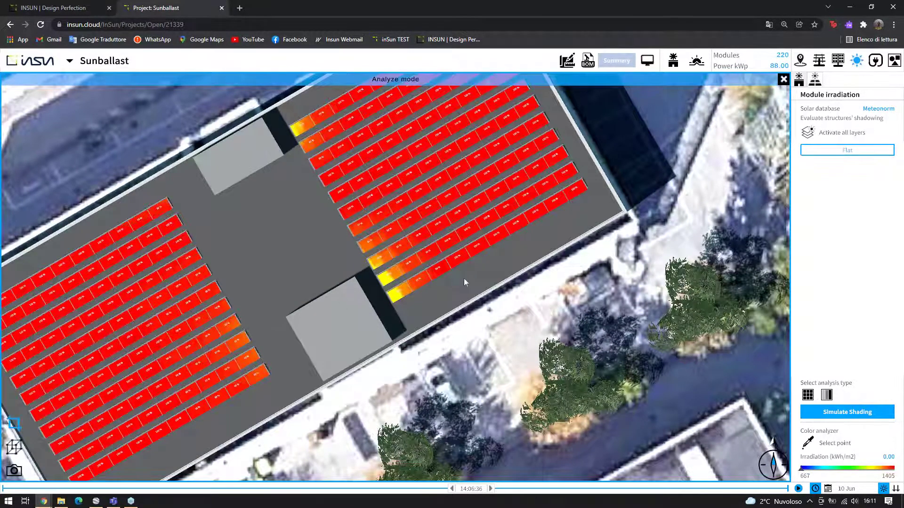
scroll(464, 278, down, 3)
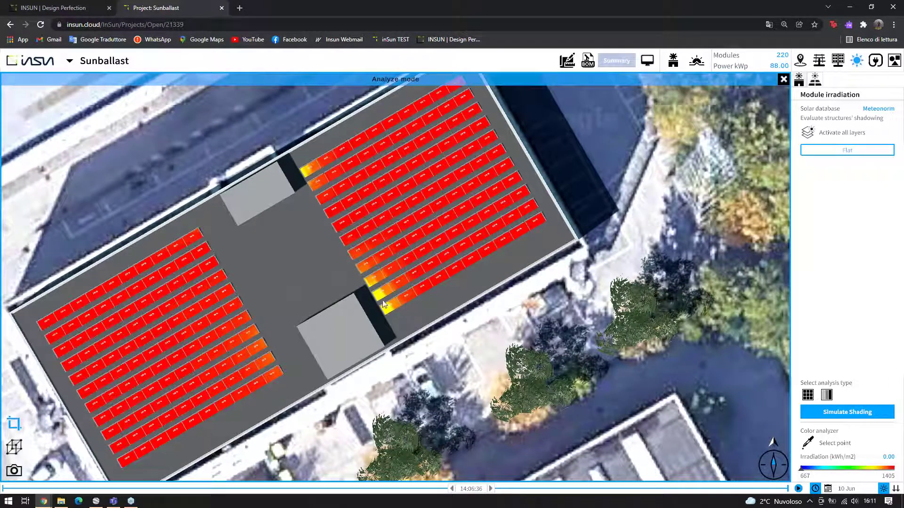
scroll(384, 304, up, 10)
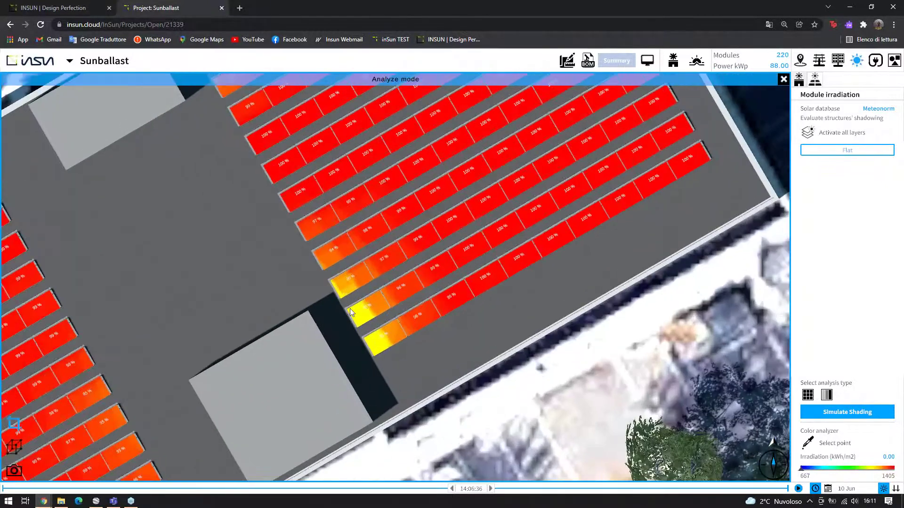
scroll(367, 310, up, 4)
scroll(405, 301, up, 3)
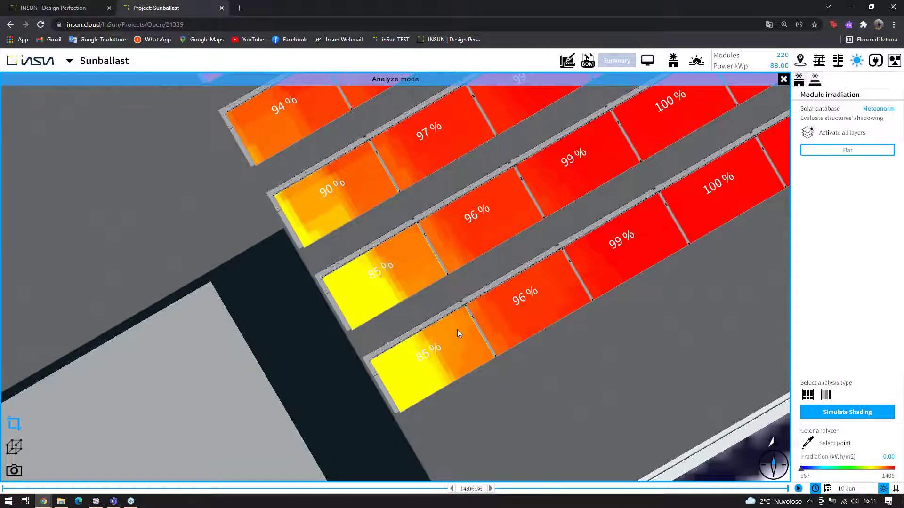
scroll(455, 330, up, 1)
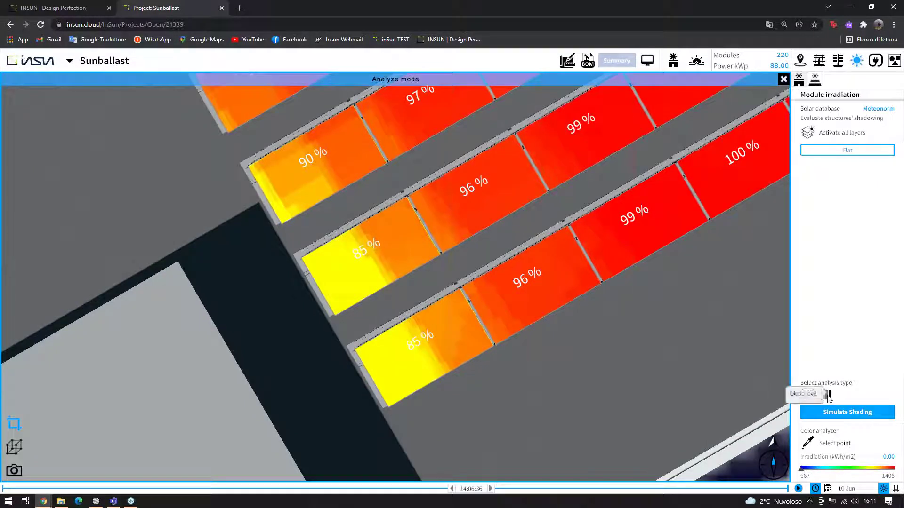
Switch to diode-level shading results and zoom out to the whole roof's heatmap
click(828, 396)
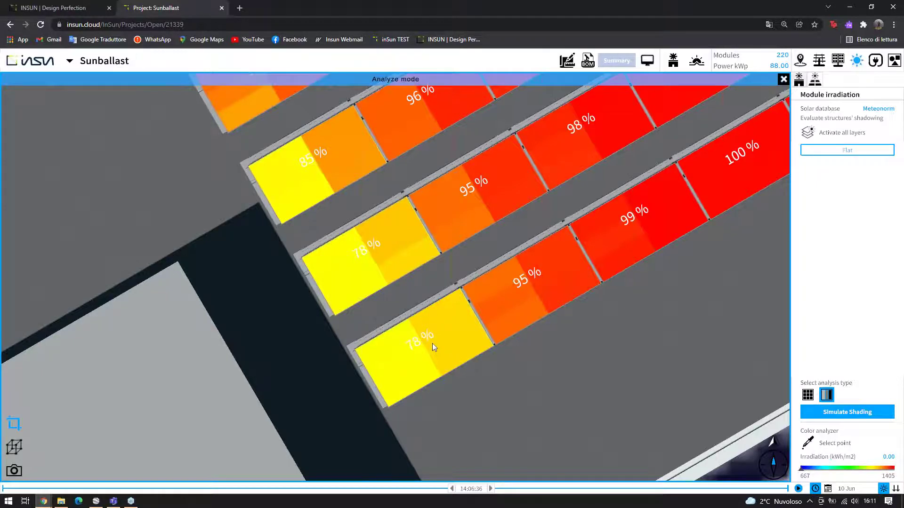
scroll(432, 343, down, 2)
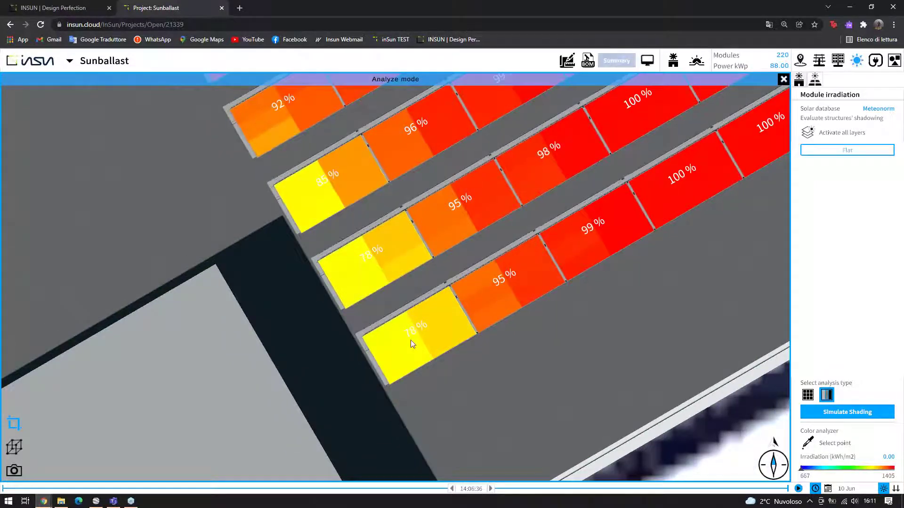
scroll(431, 315, down, 3)
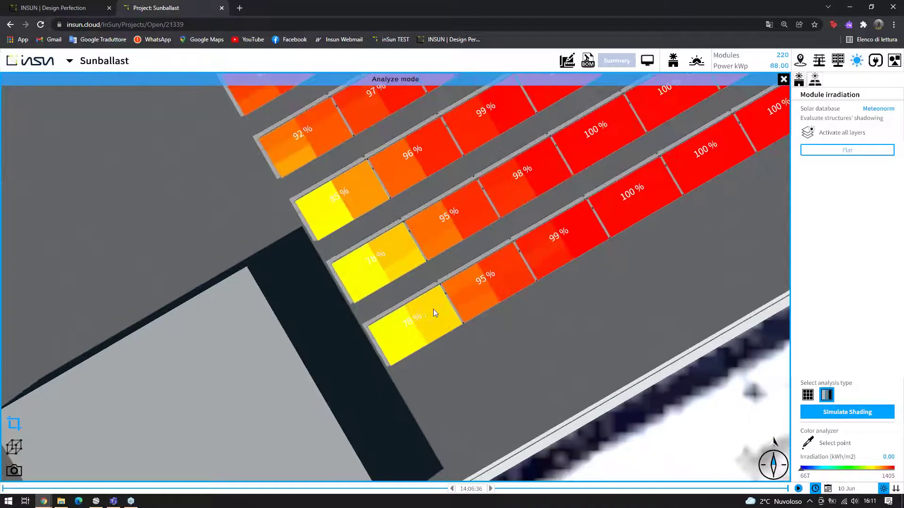
scroll(425, 324, down, 4)
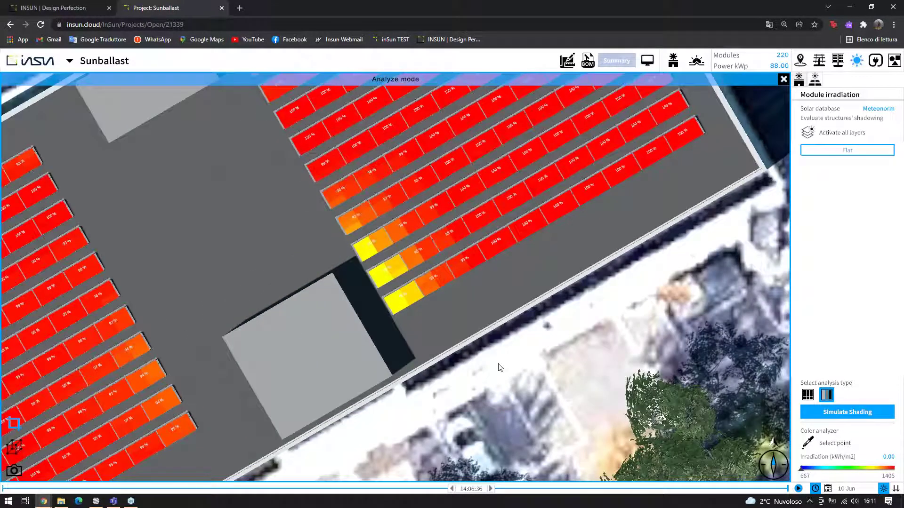
scroll(421, 296, down, 3)
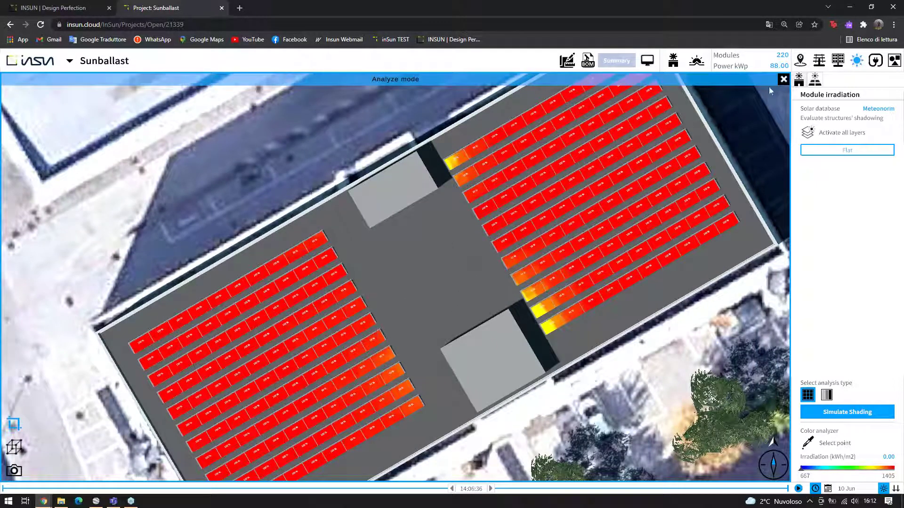
Leave Analyze mode and include the Flat field in inverter sizing
click(783, 79)
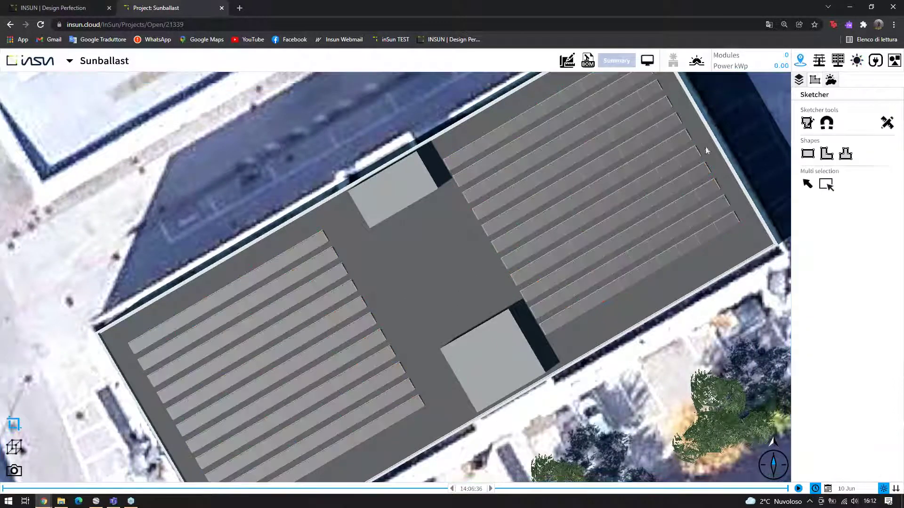
click(878, 62)
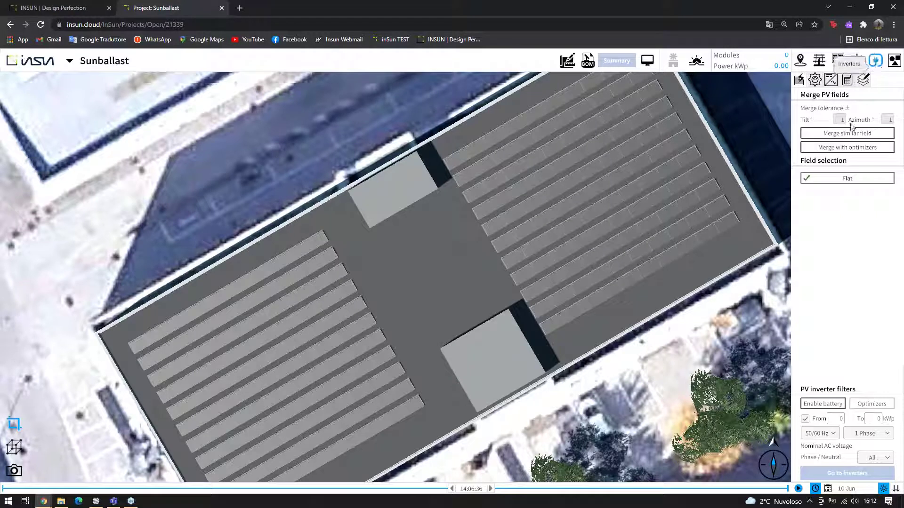
click(852, 179)
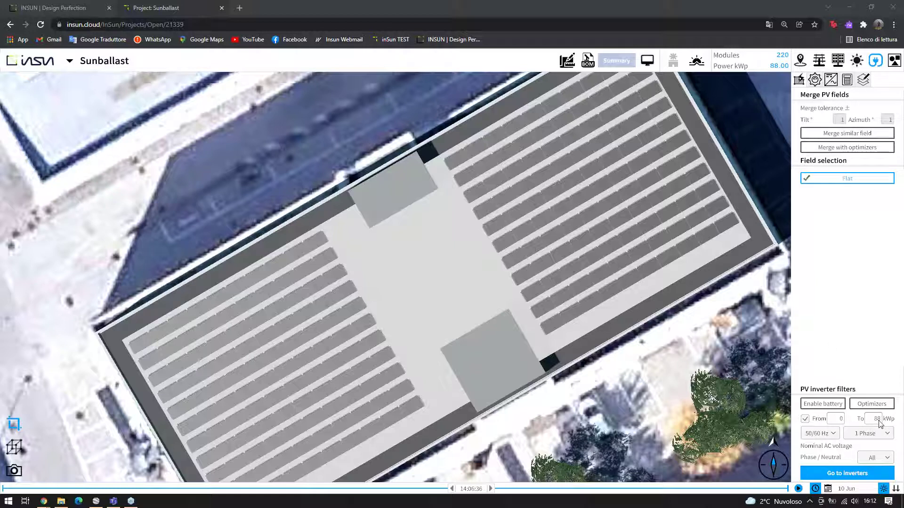
Filter to 30–88 kWp three-phase inverters, all AC voltages allowed, and list the matches
click(835, 421)
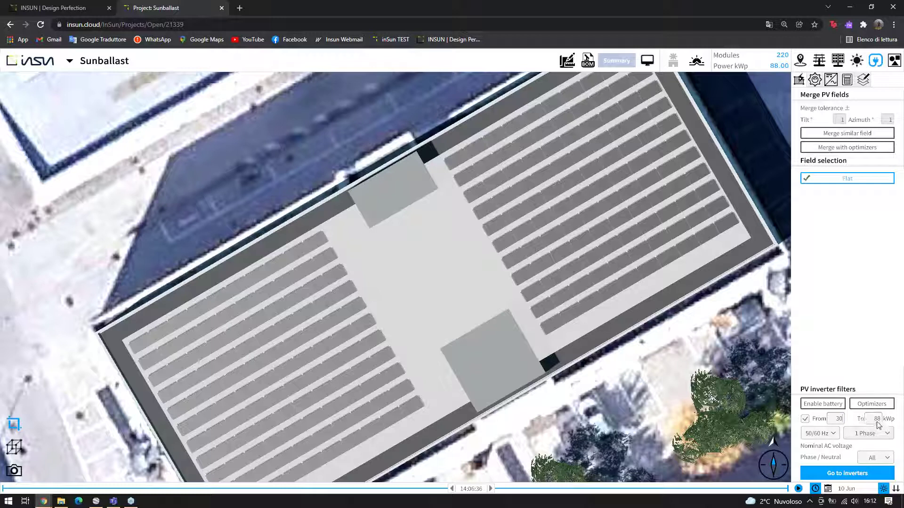
click(880, 435)
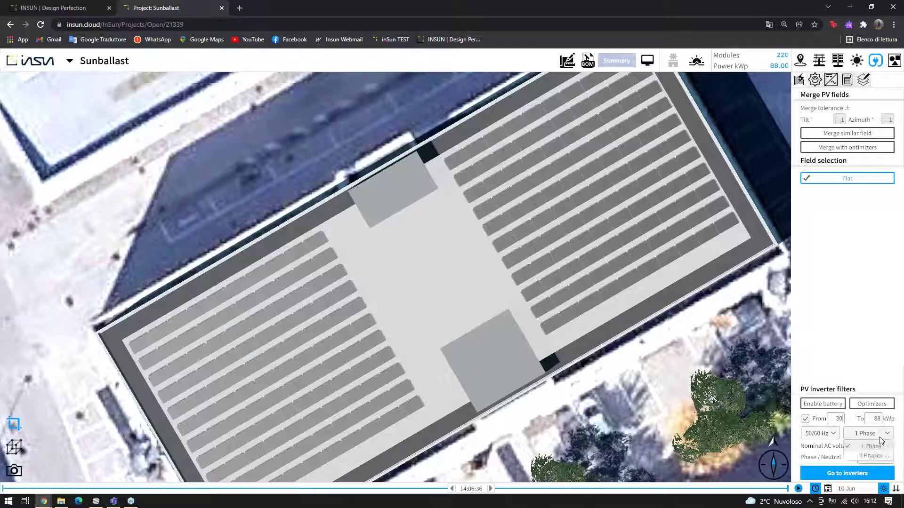
click(872, 456)
click(865, 447)
click(835, 455)
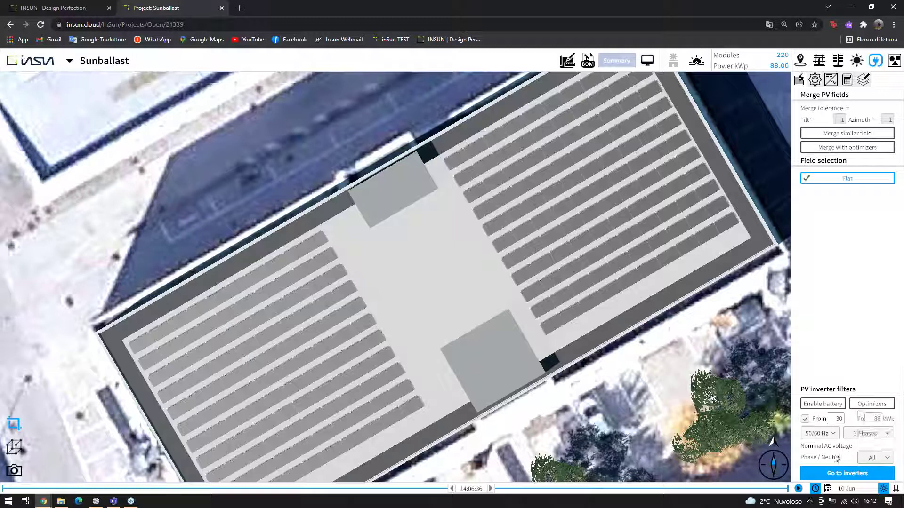
click(853, 474)
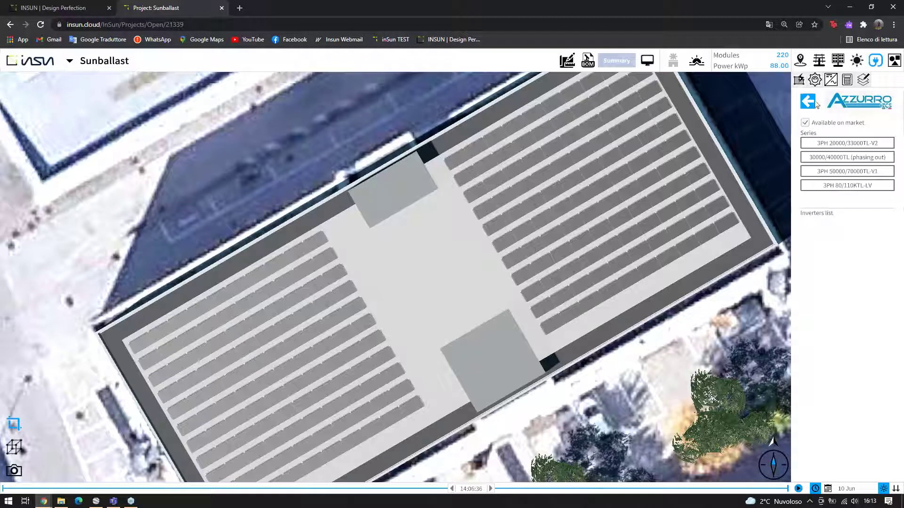
Open the Azzurro 30000/40000TL series and view the 40000TL inverter's specifications (44 kWp max DC, S3)
click(804, 103)
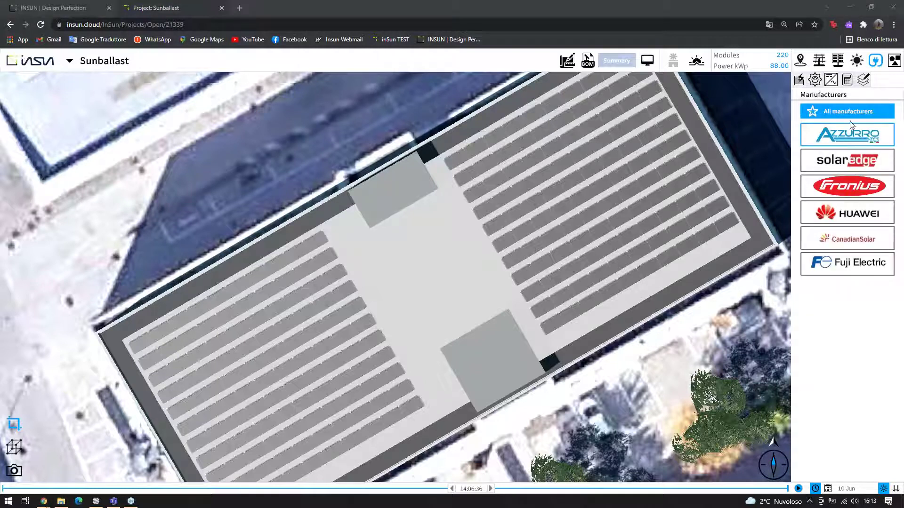
click(857, 138)
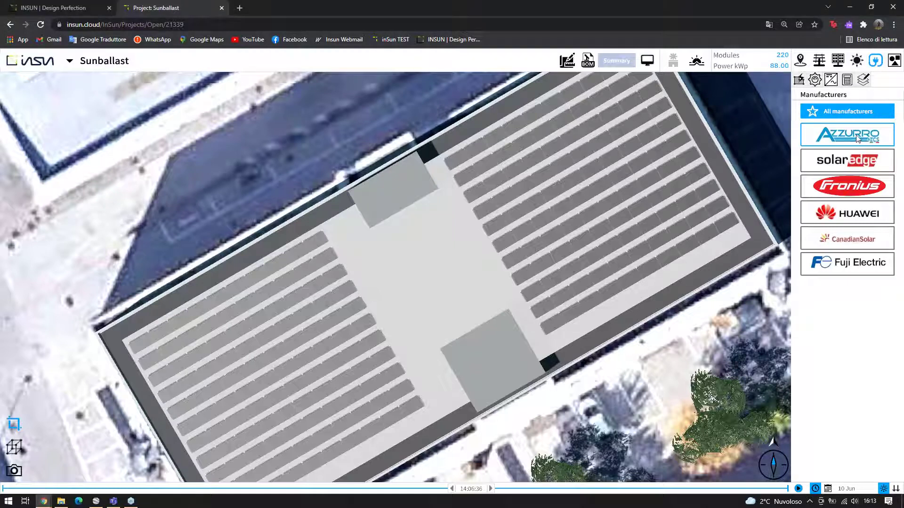
click(870, 156)
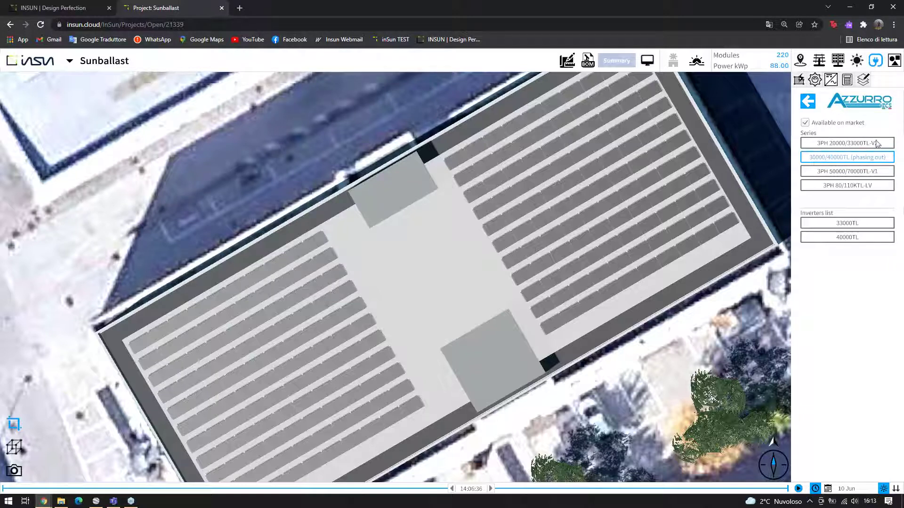
click(862, 238)
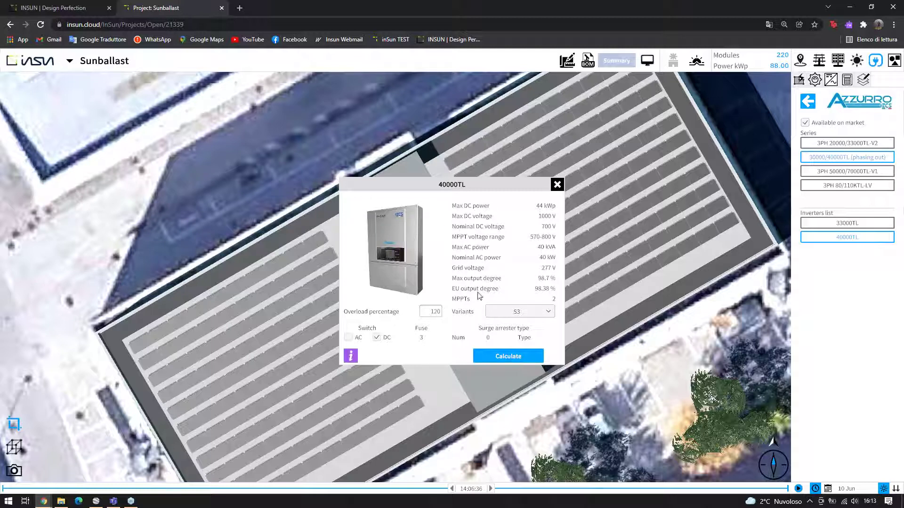
Size the system with the 40000TL inverter and confirm using 2 inverters
click(507, 359)
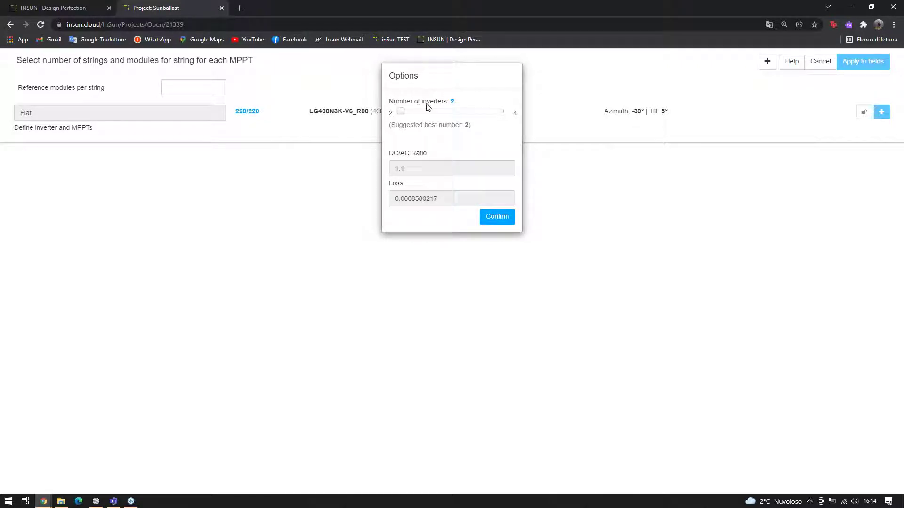
drag(400, 126, 430, 145)
click(455, 136)
click(485, 224)
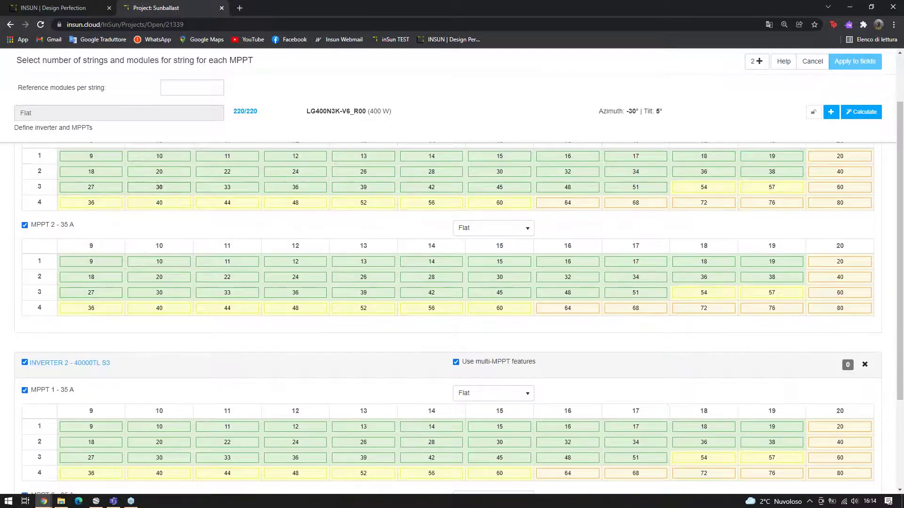
scroll(184, 231, down, 2)
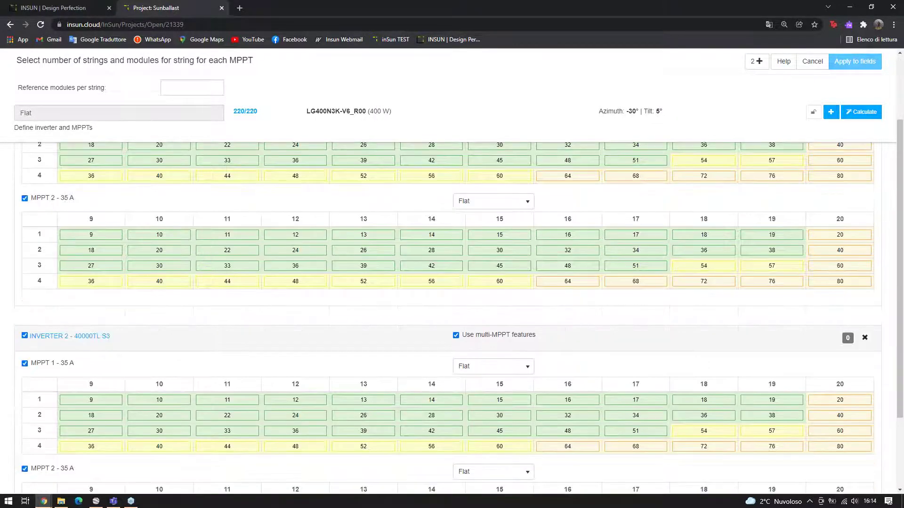
scroll(89, 325, up, 2)
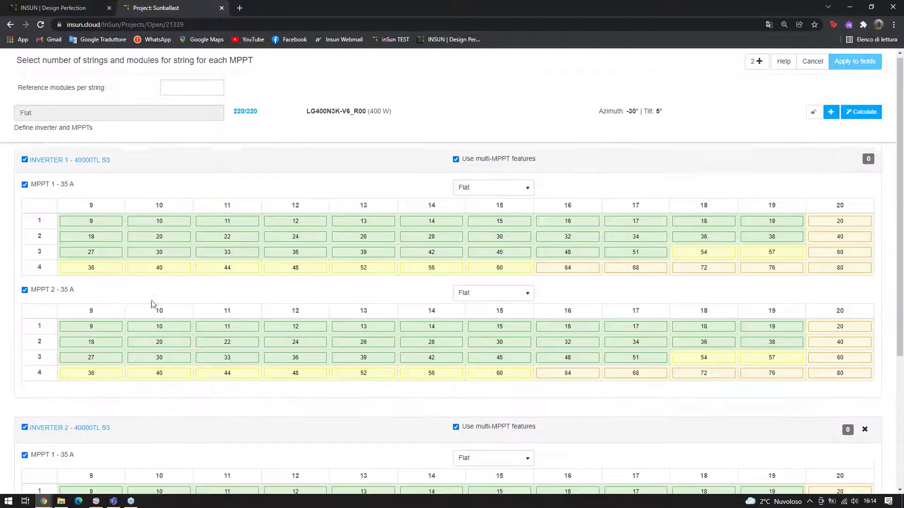
scroll(61, 238, down, 2)
scroll(61, 212, up, 2)
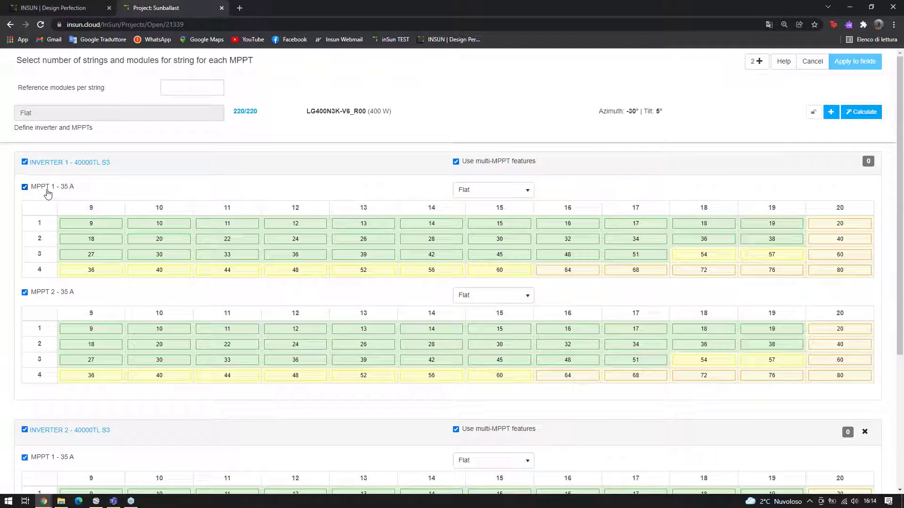
scroll(49, 304, down, 2)
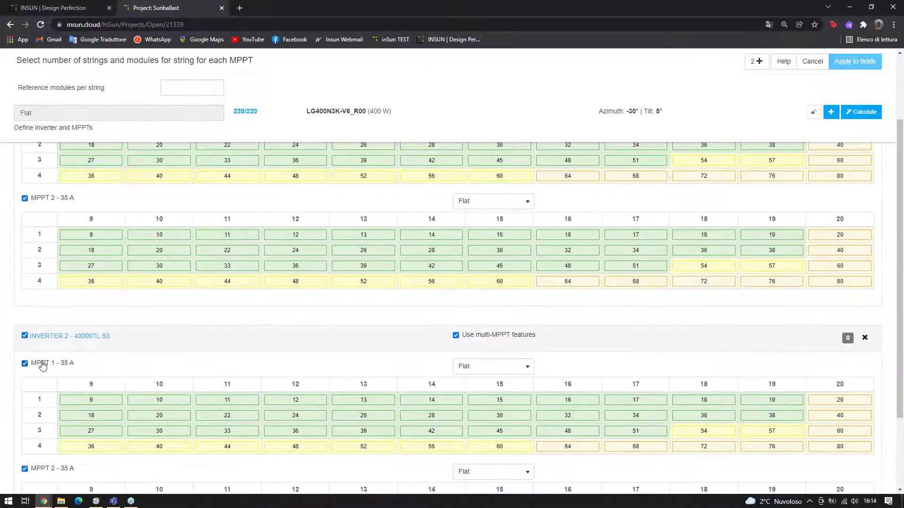
scroll(62, 365, down, 2)
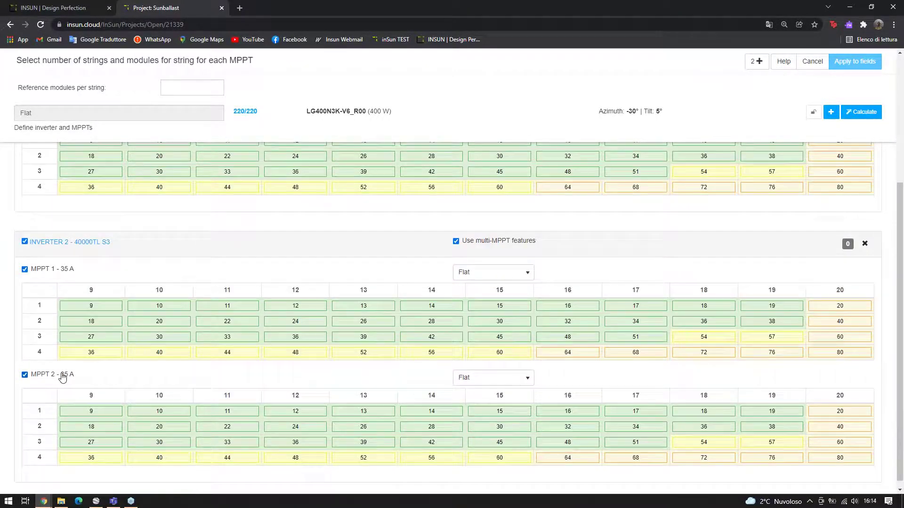
scroll(63, 375, up, 4)
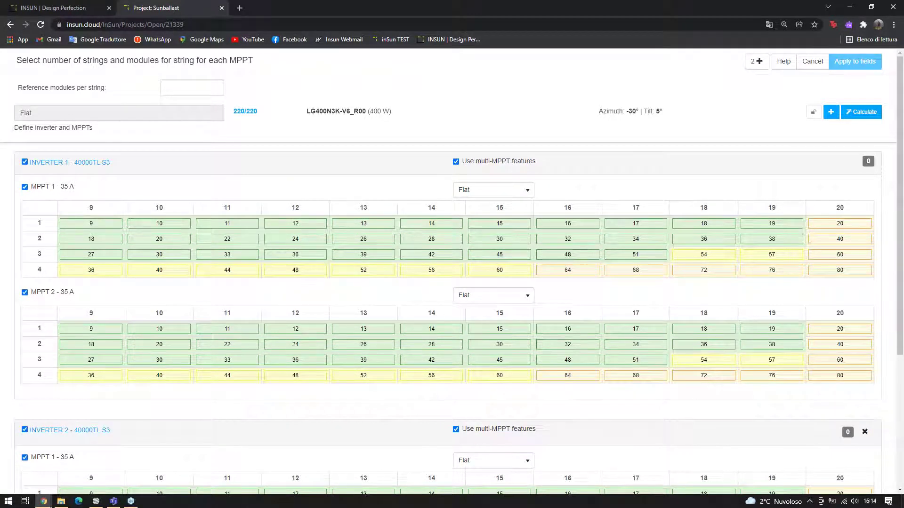
Auto-calculate string assignments for both inverters and review the MPPT string tables
click(871, 112)
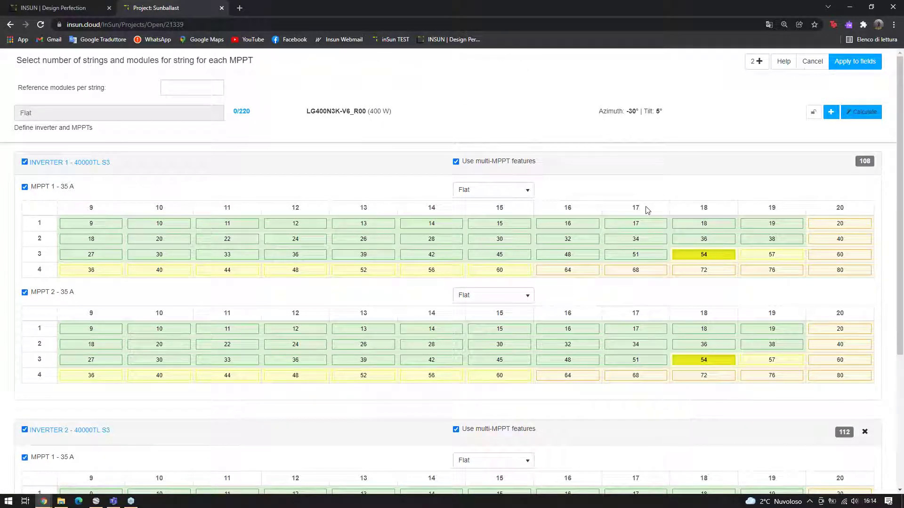
scroll(648, 210, down, 2)
scroll(599, 228, down, 3)
scroll(687, 234, up, 3)
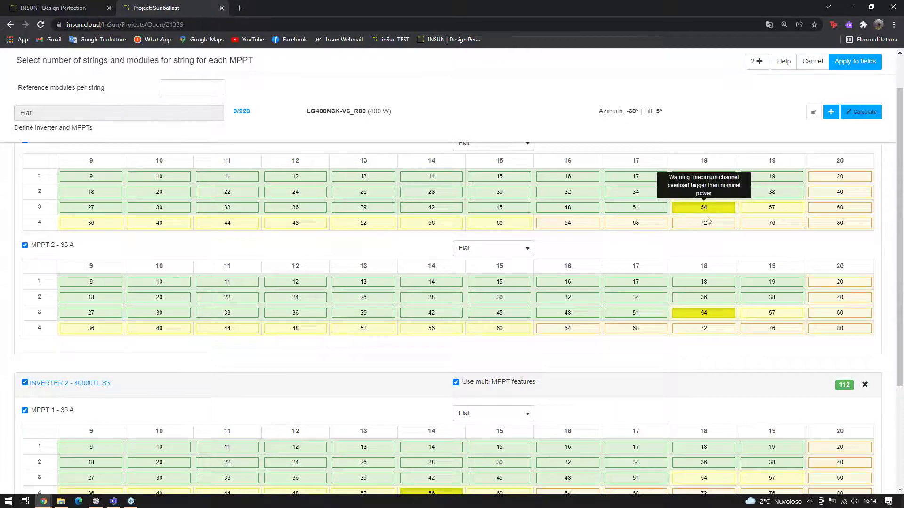
scroll(711, 229, down, 1)
scroll(710, 211, up, 2)
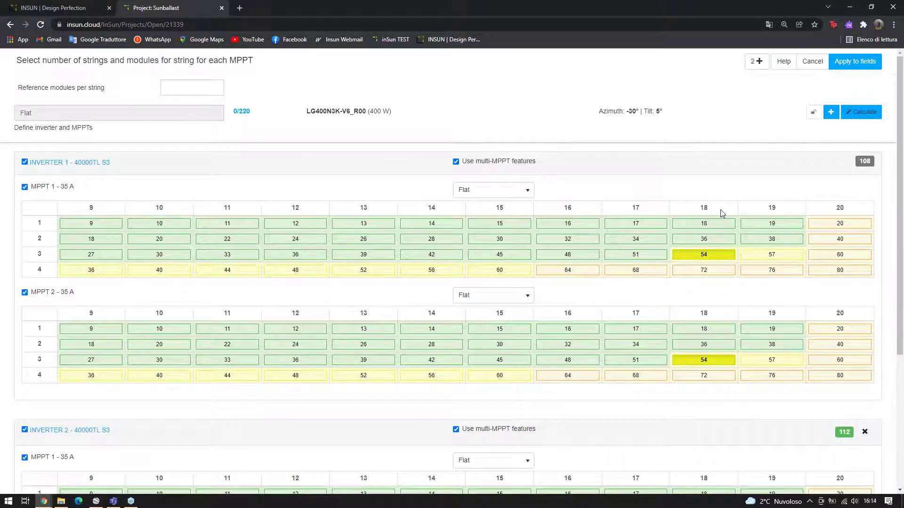
scroll(721, 210, down, 1)
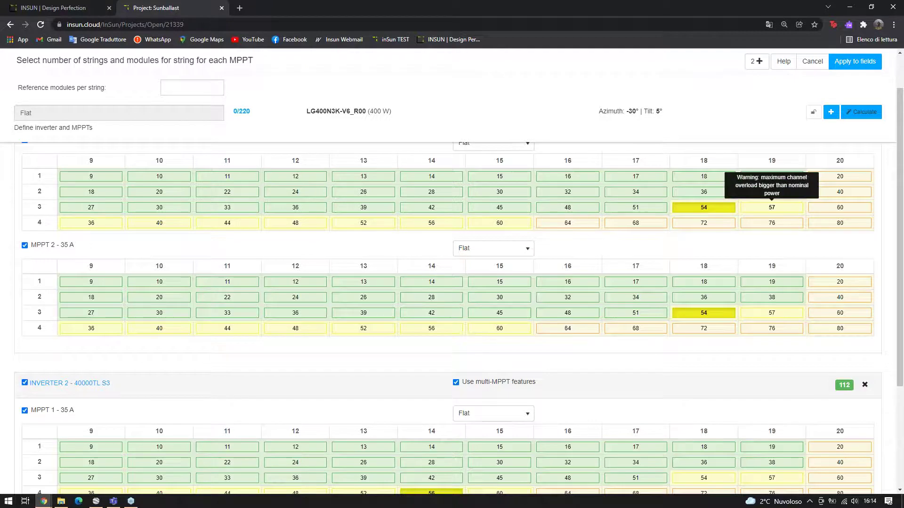
scroll(795, 215, up, 1)
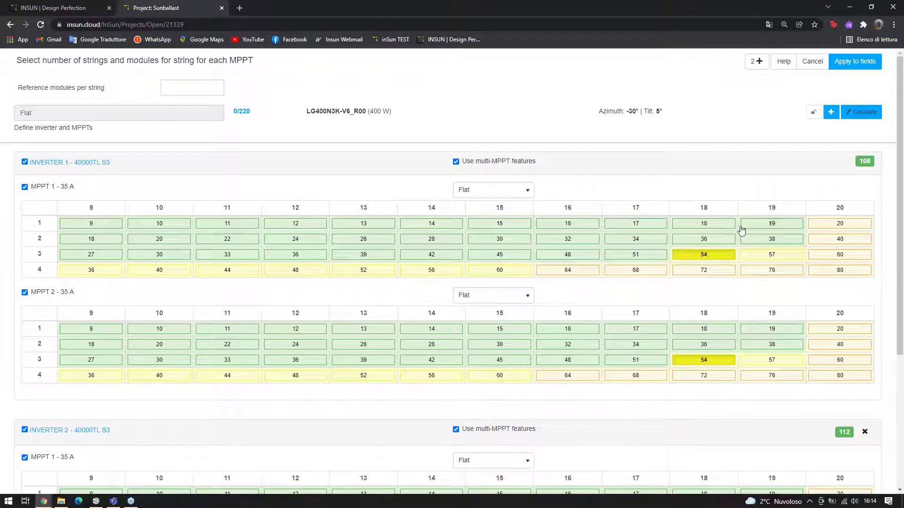
scroll(736, 255, down, 1)
scroll(703, 209, down, 1)
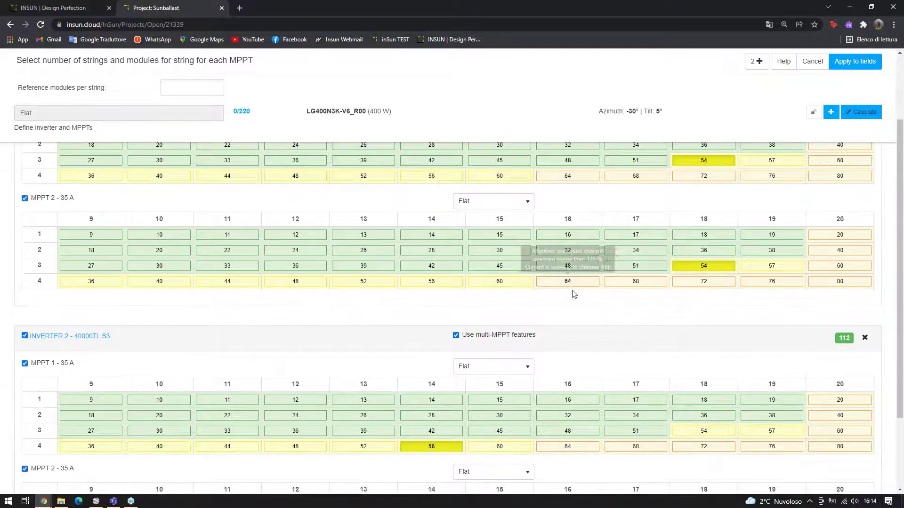
scroll(518, 320, down, 2)
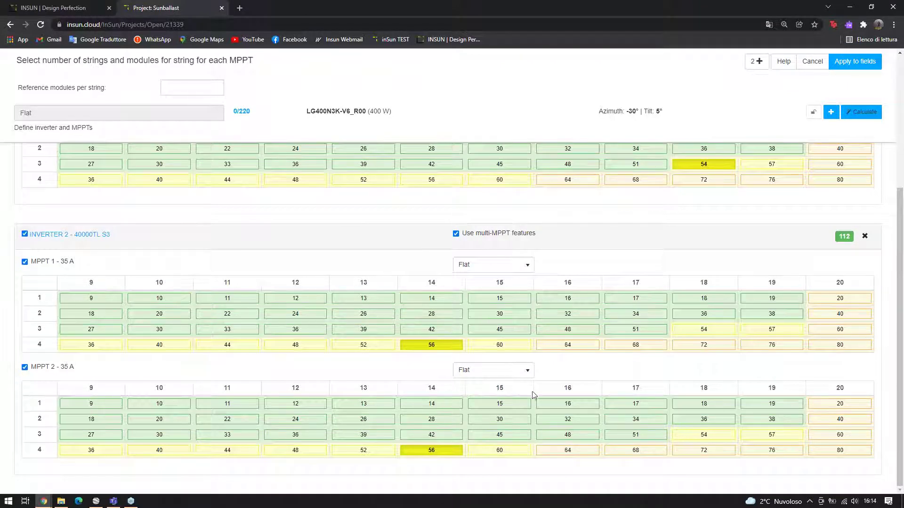
scroll(529, 398, up, 1)
scroll(666, 369, up, 3)
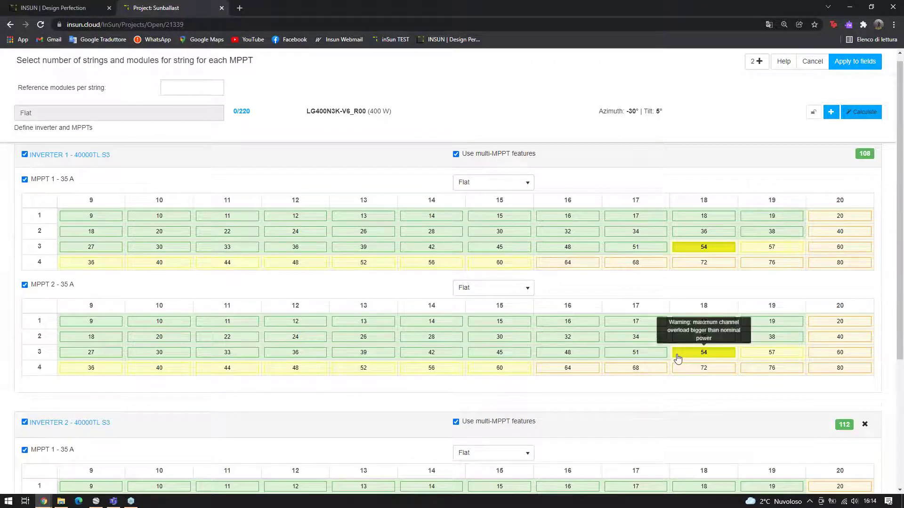
Assign 4×14 to inverter 1 MPPT 2 and 3×18 to inverter 2 MPPT 1, using all 220 modules
mouse_move(701, 261)
mouse_move(457, 371)
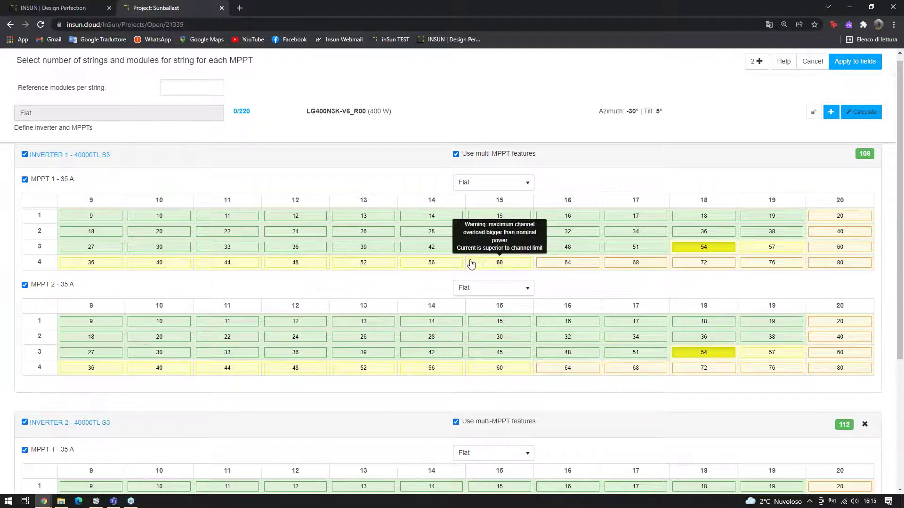
mouse_move(450, 267)
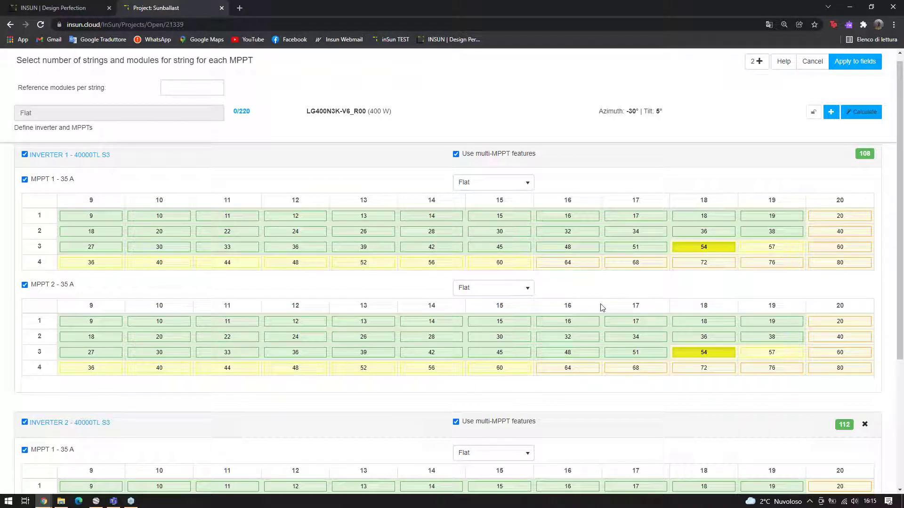
click(444, 370)
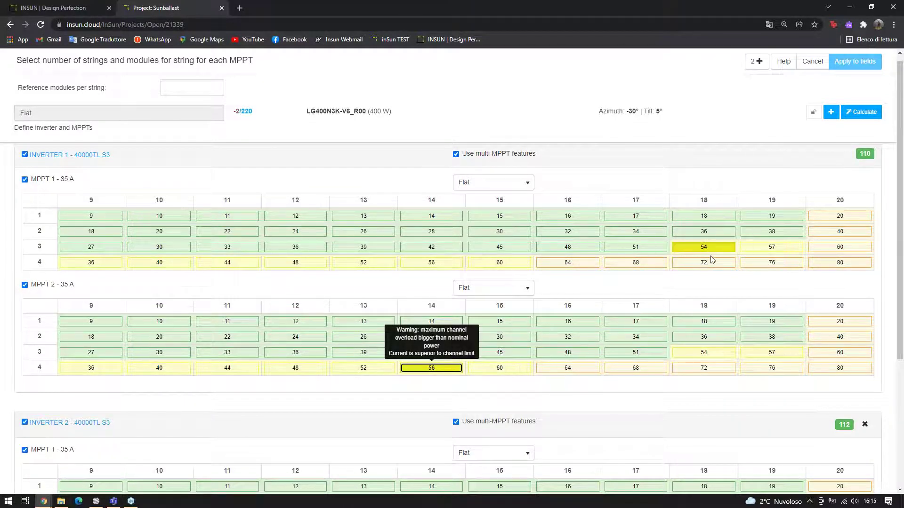
scroll(706, 261, down, 1)
click(703, 200)
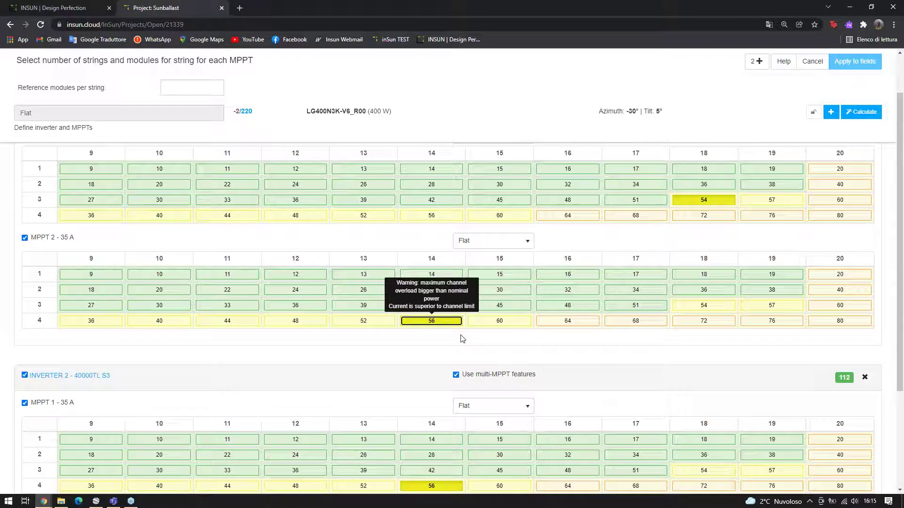
scroll(452, 292, down, 1)
scroll(541, 350, down, 3)
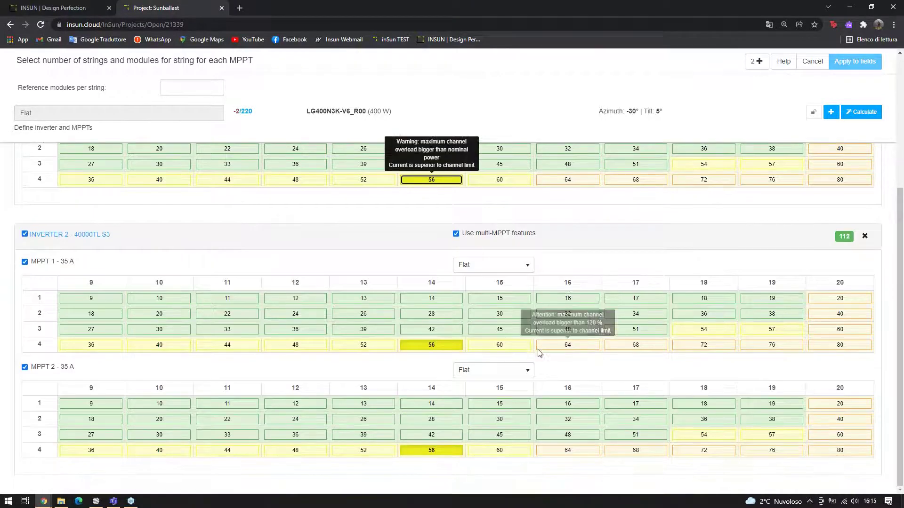
click(702, 333)
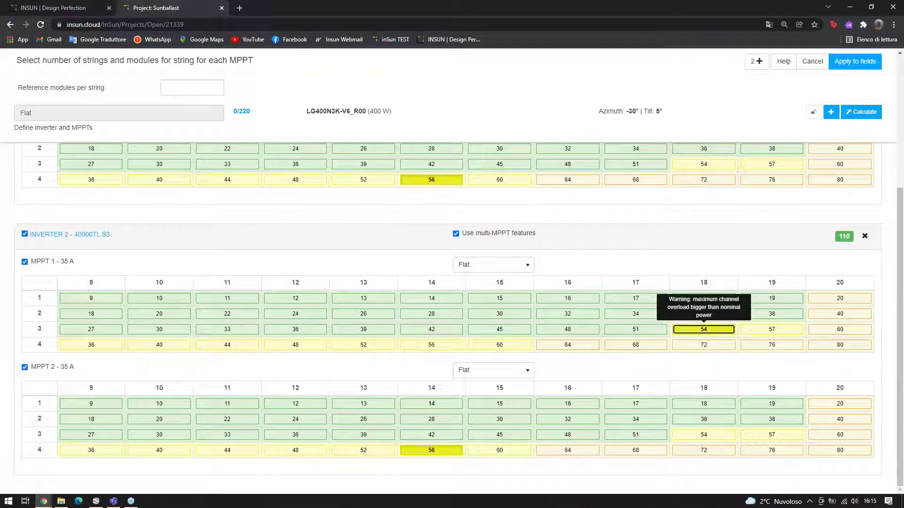
scroll(876, 279, up, 3)
scroll(876, 279, up, 2)
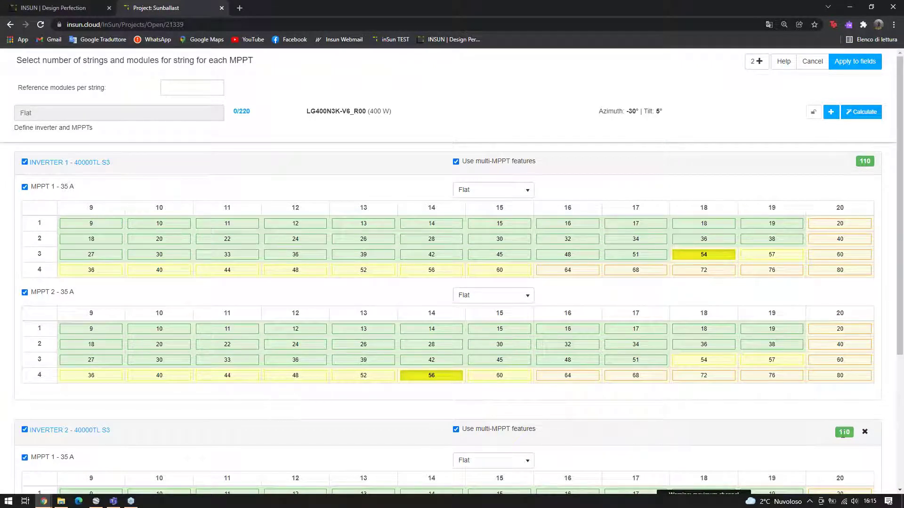
double_click(248, 111)
click(241, 124)
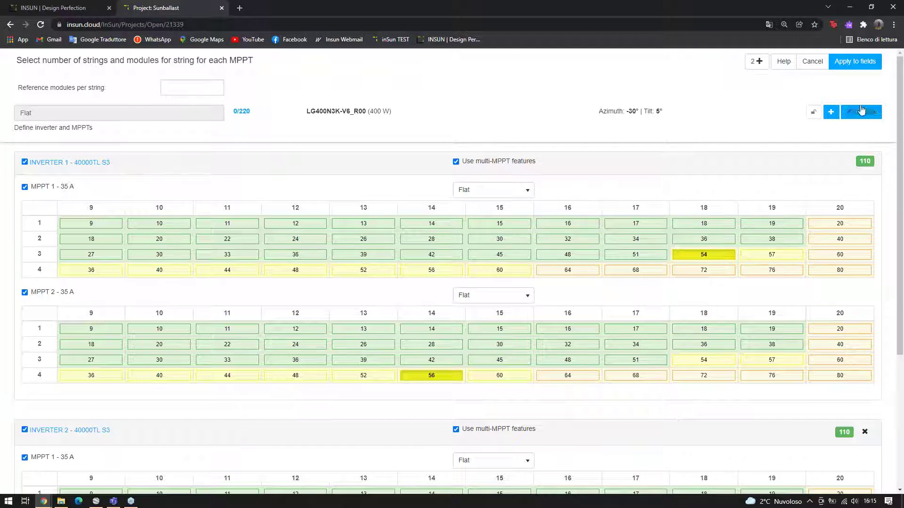
scroll(631, 292, down, 2)
scroll(625, 300, up, 2)
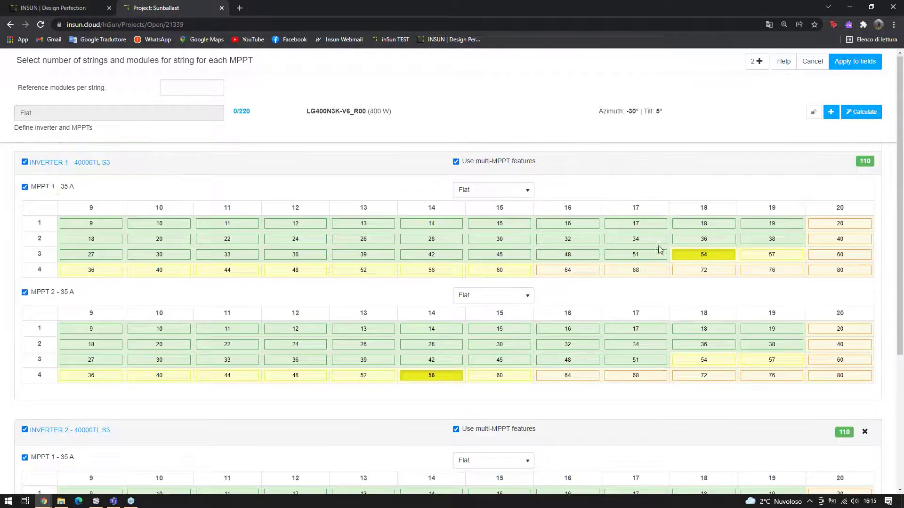
Apply the string layout to the roof field and dismiss the first inverter's stringbox settings
click(855, 62)
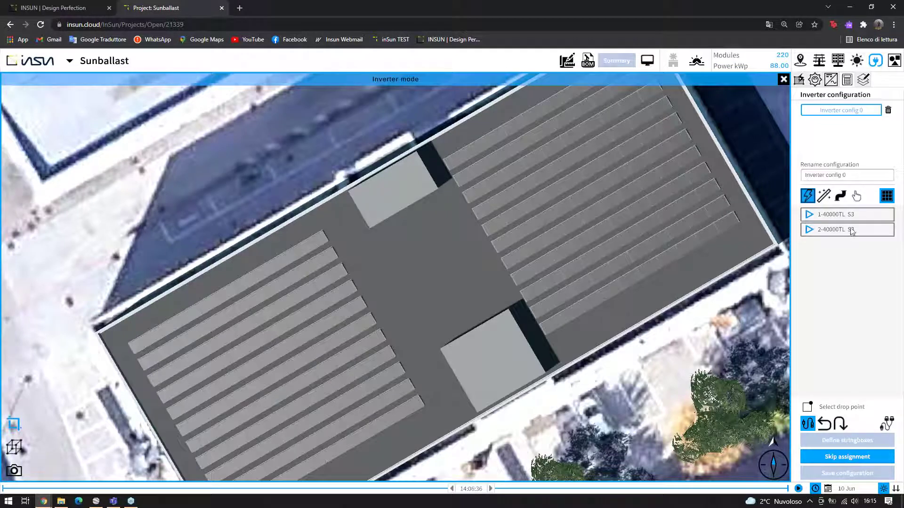
click(827, 216)
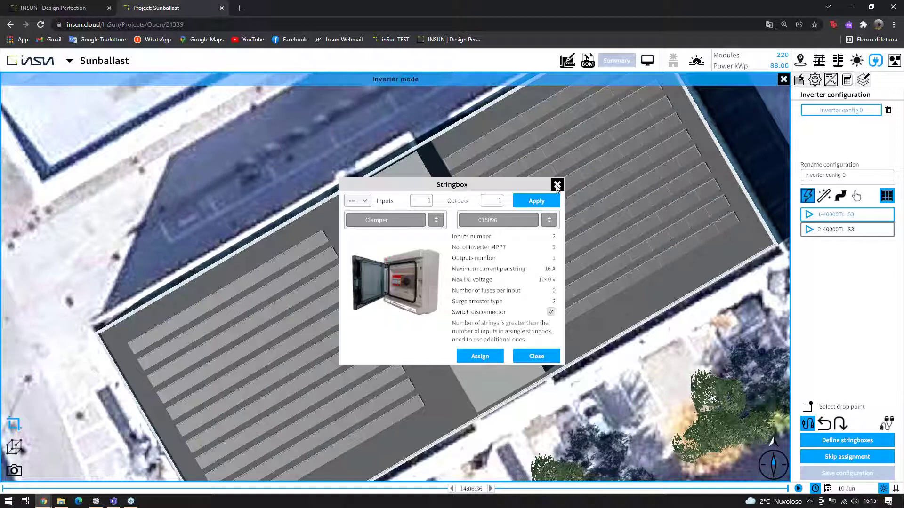
click(557, 185)
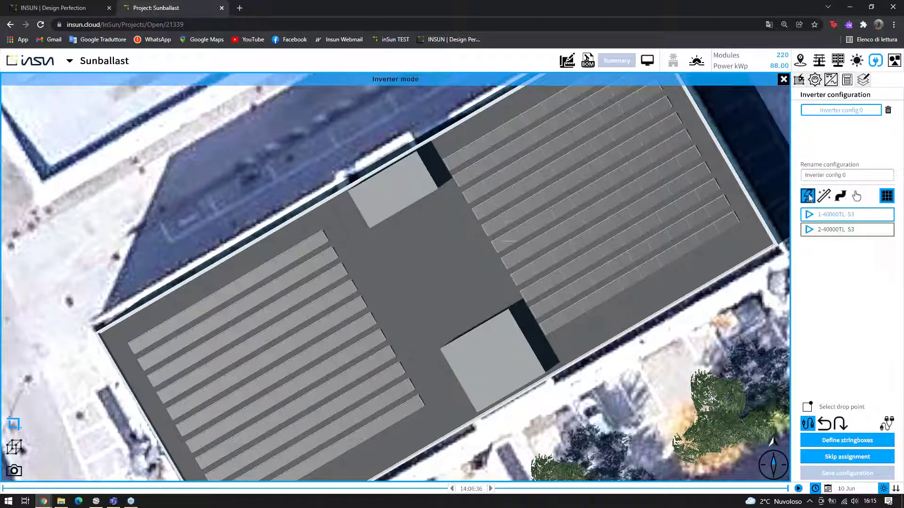
Place both 40000TL S3 inverters on the rooftop block between the module rows
click(825, 199)
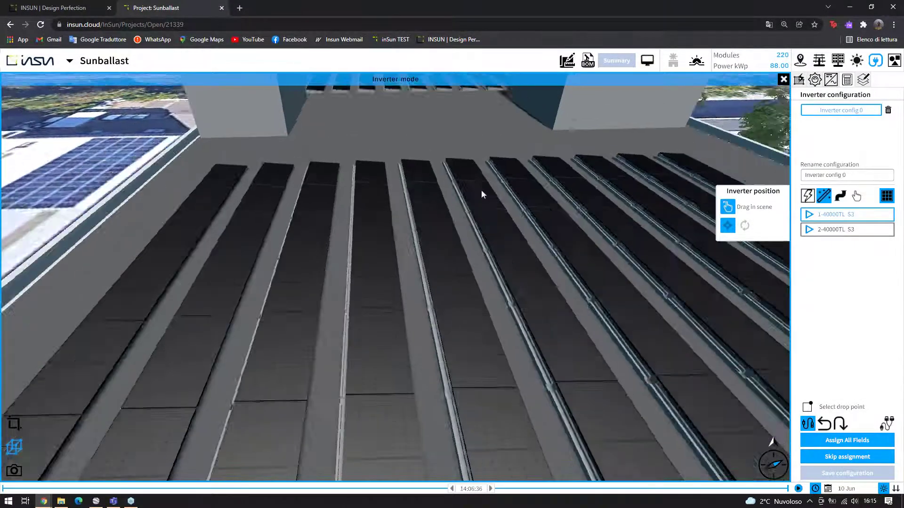
scroll(499, 195, down, 5)
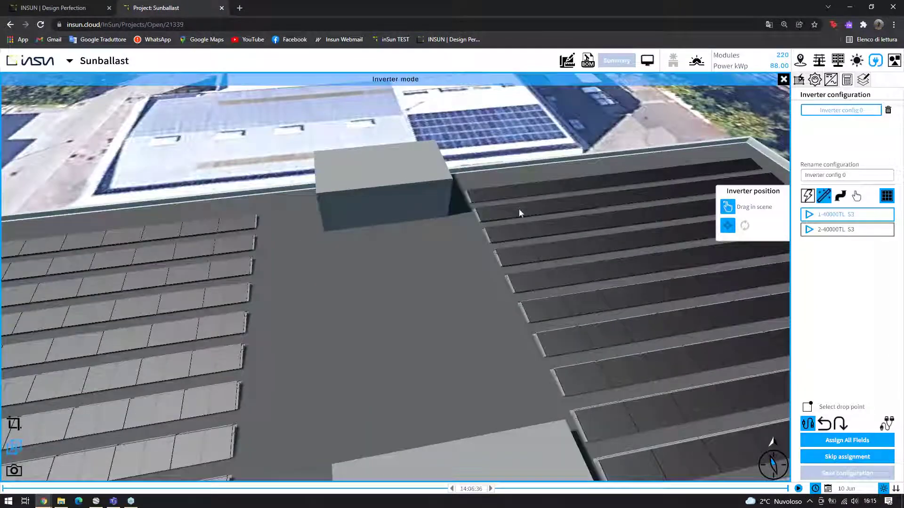
drag(718, 218, 354, 222)
click(827, 230)
drag(728, 207, 412, 213)
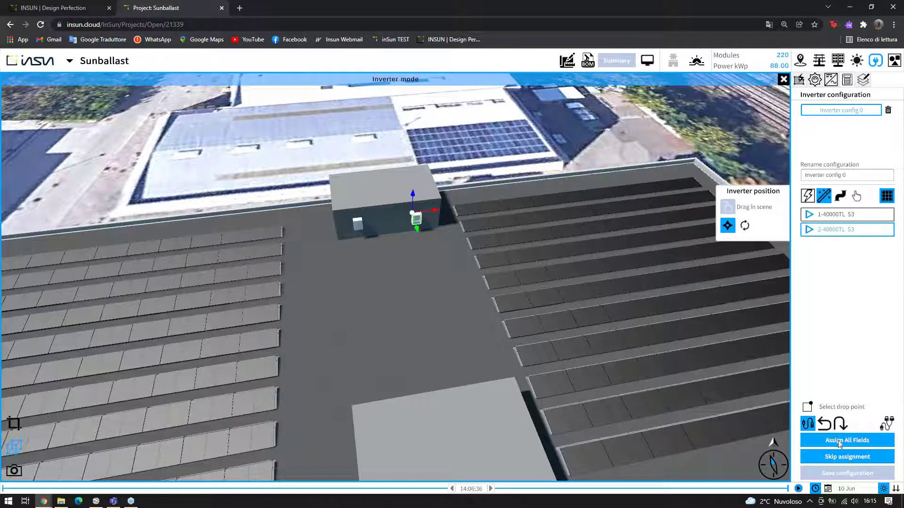
Wire all module fields to the two inverters, check from top view, undo one change, and save
click(825, 432)
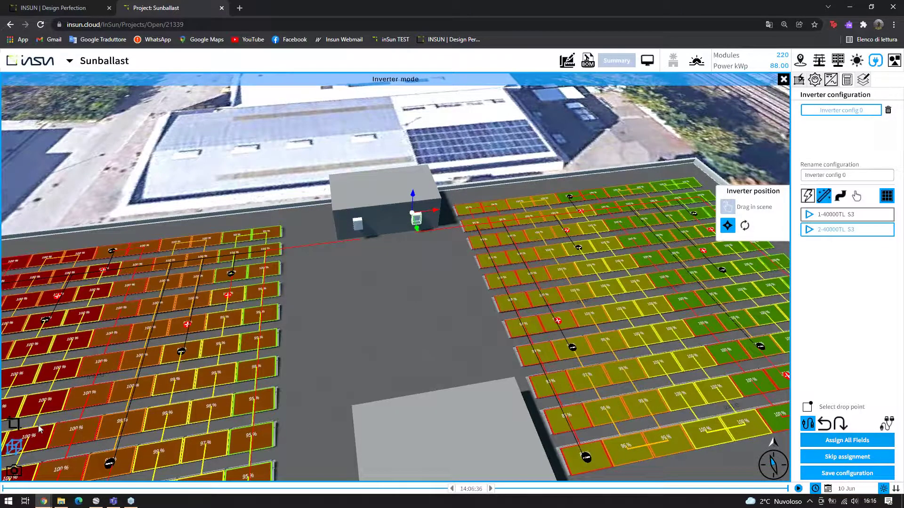
click(14, 424)
scroll(400, 336, up, 3)
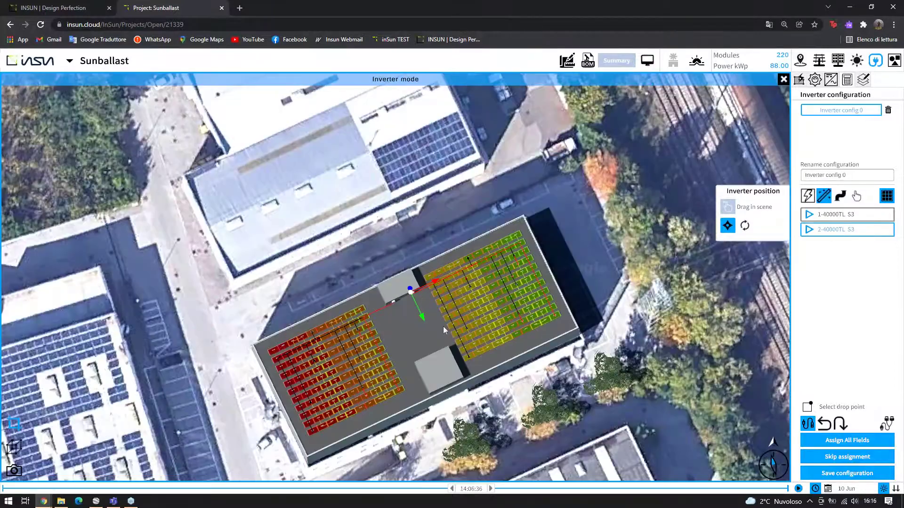
scroll(442, 326, up, 5)
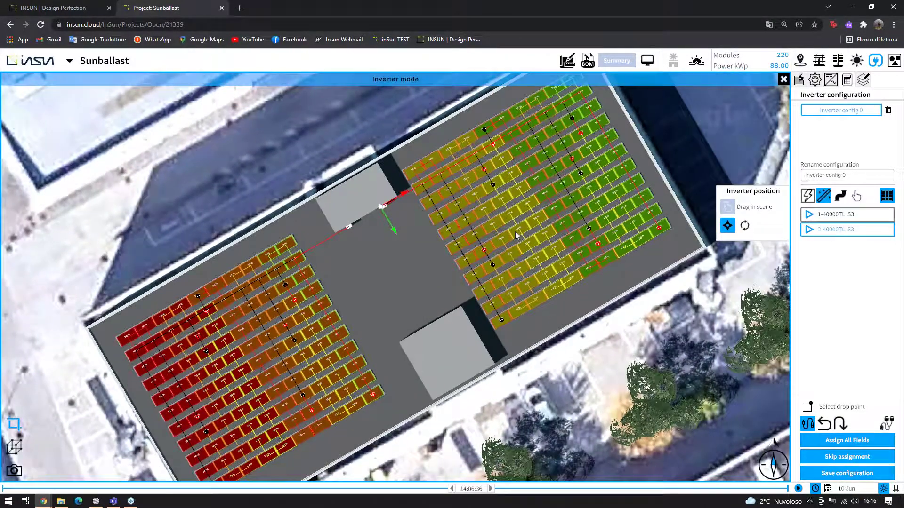
scroll(379, 298, down, 1)
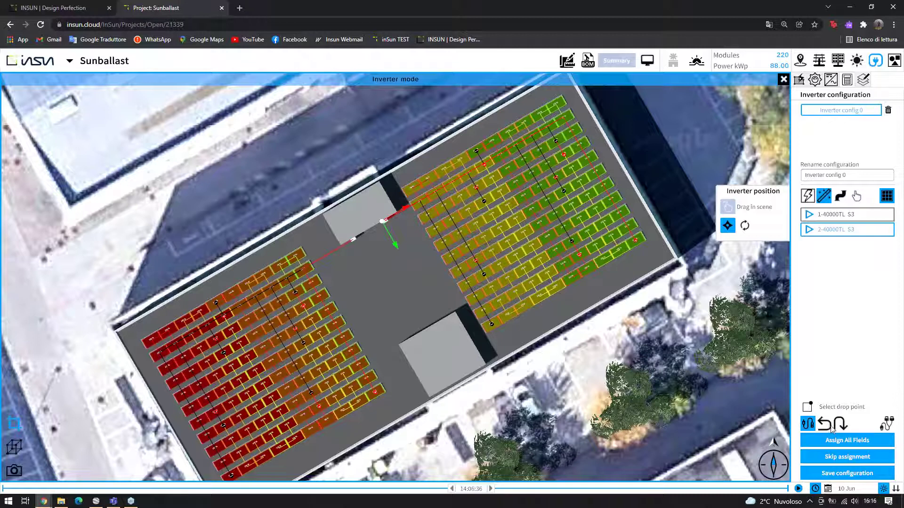
click(827, 427)
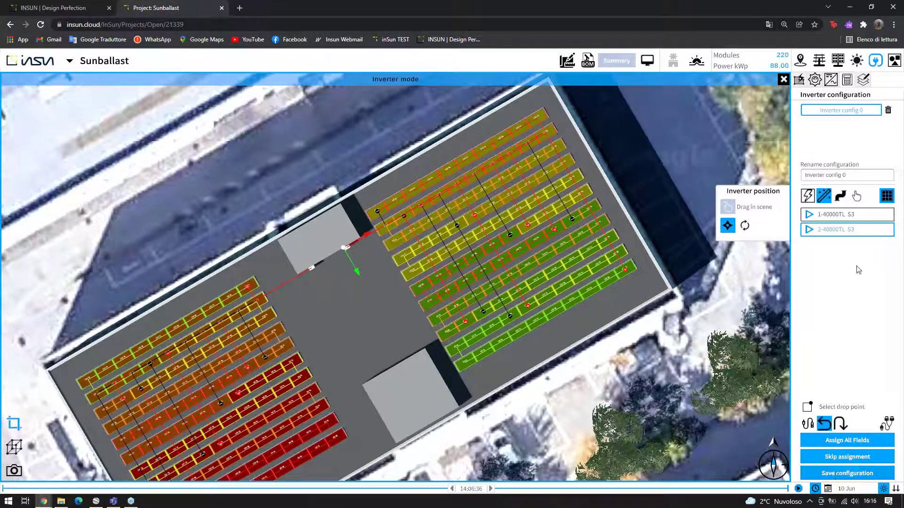
click(857, 478)
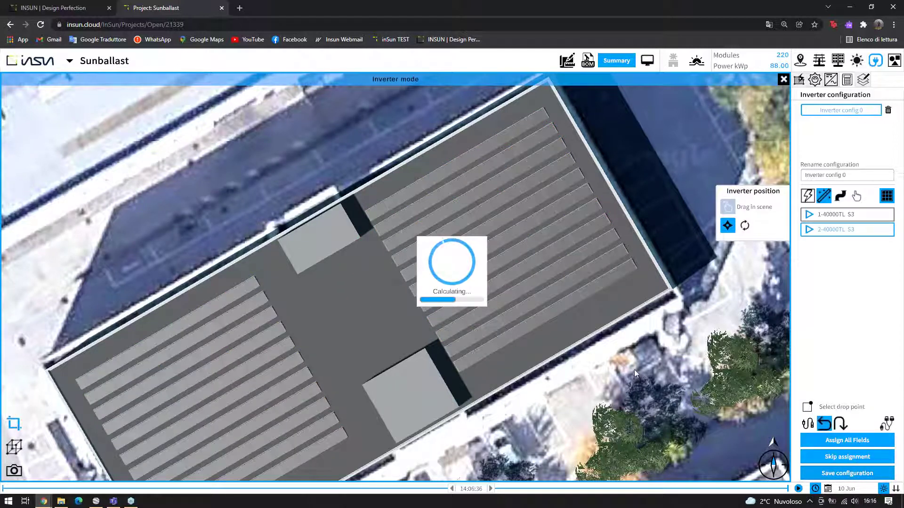
Load Configuration 3, save the Sunballast project, then reopen Configuration 3 in Inverter mode
click(808, 112)
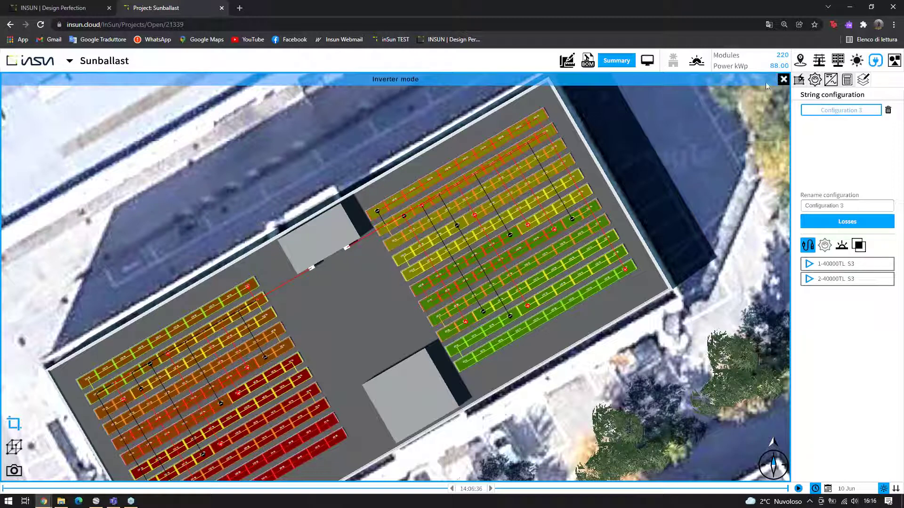
click(70, 61)
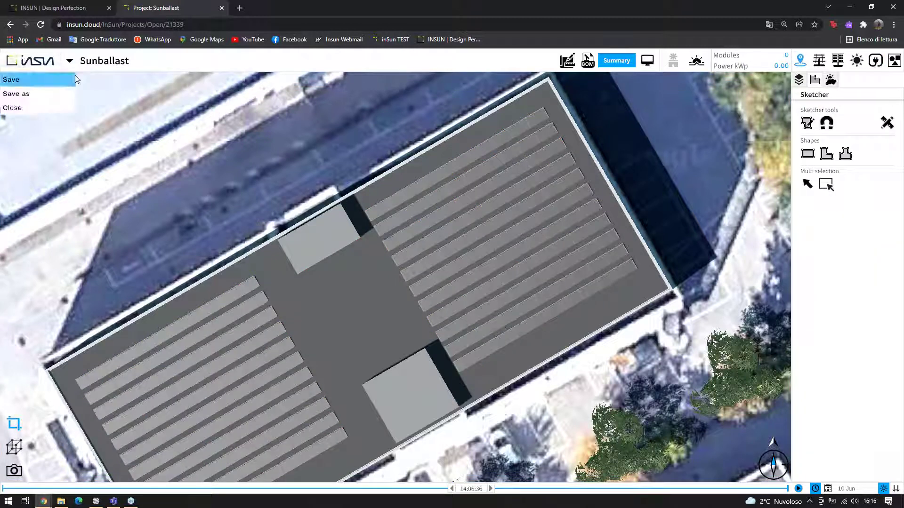
click(93, 76)
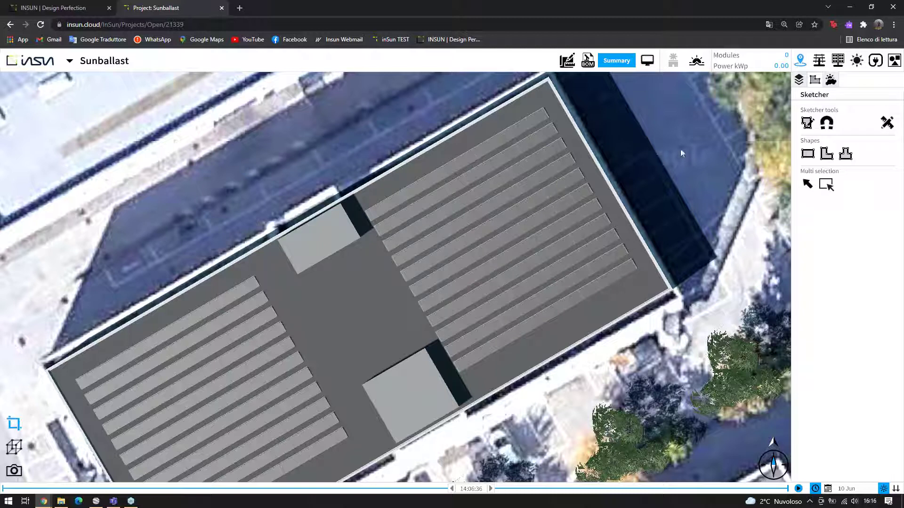
click(875, 60)
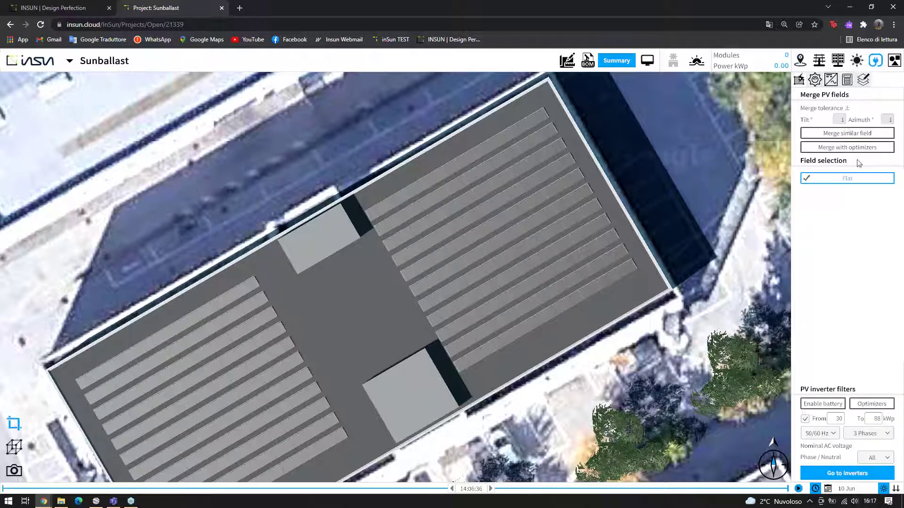
click(862, 79)
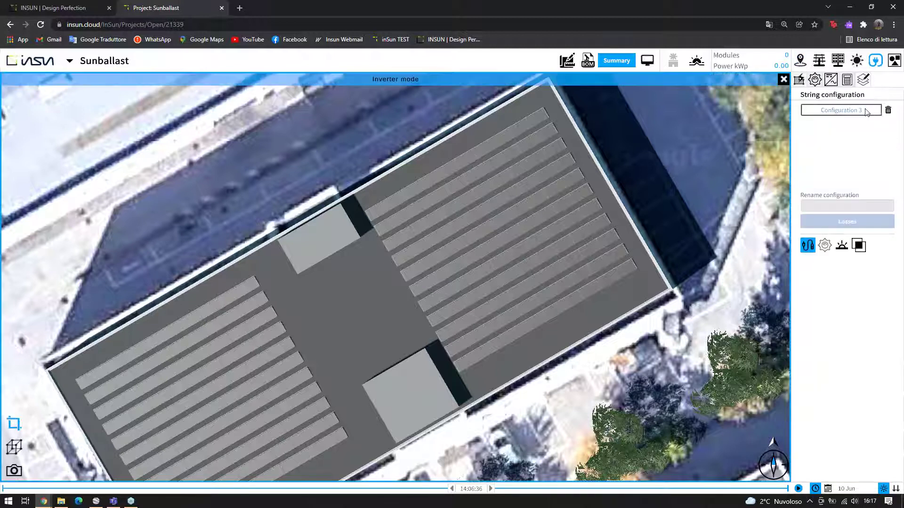
Delete Configuration 3 and recalculate string sizing with the Azzurro 40000TL inverter
click(888, 111)
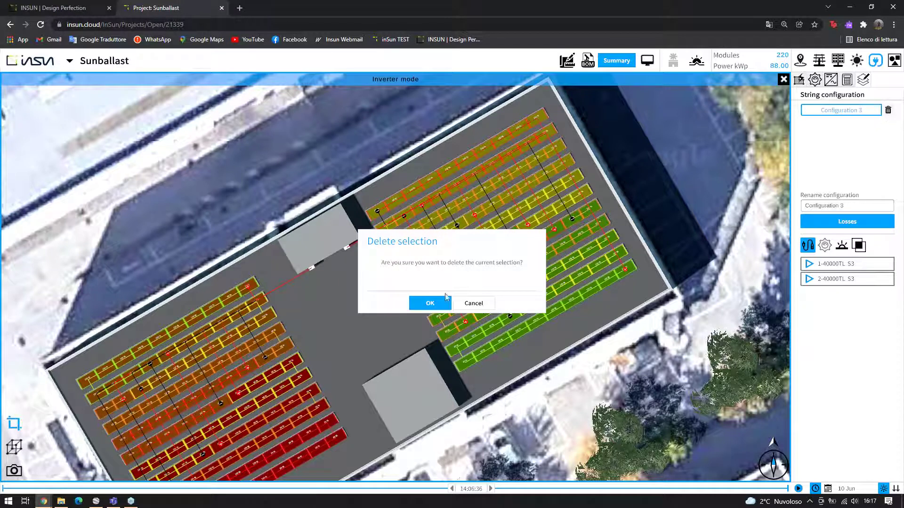
click(438, 305)
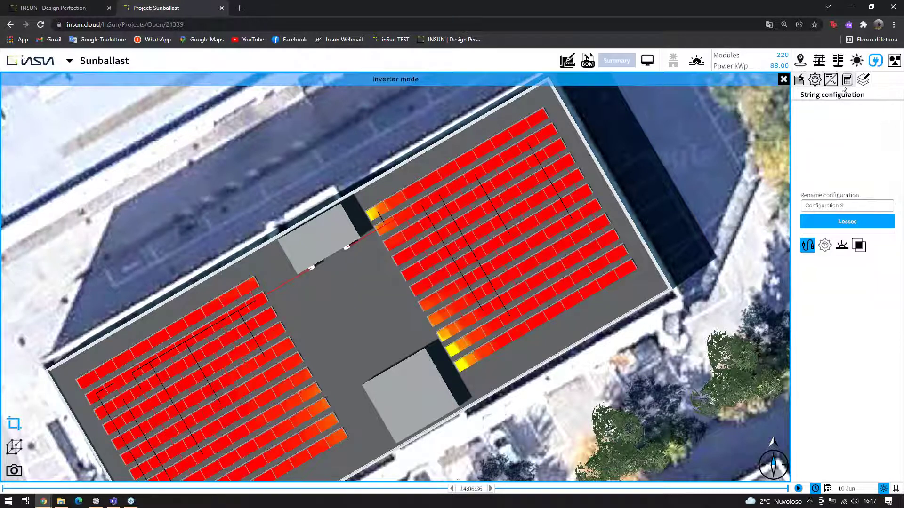
click(799, 80)
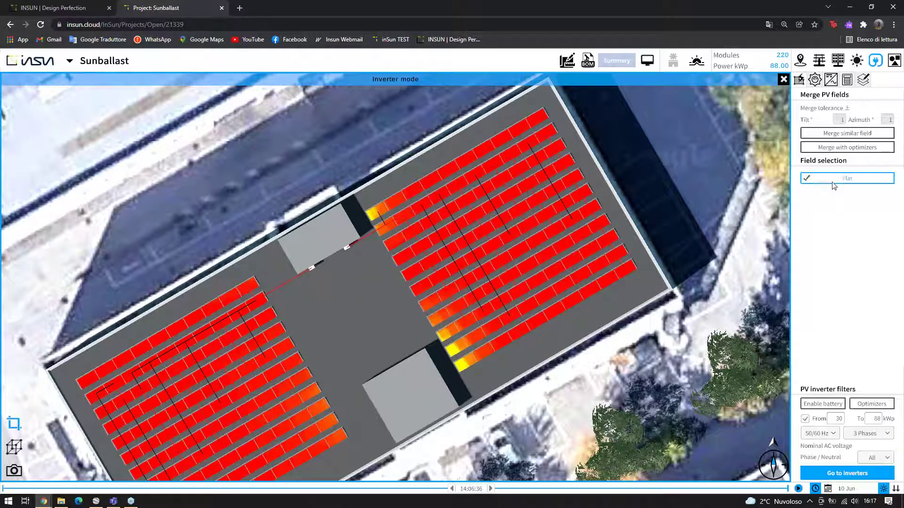
click(841, 476)
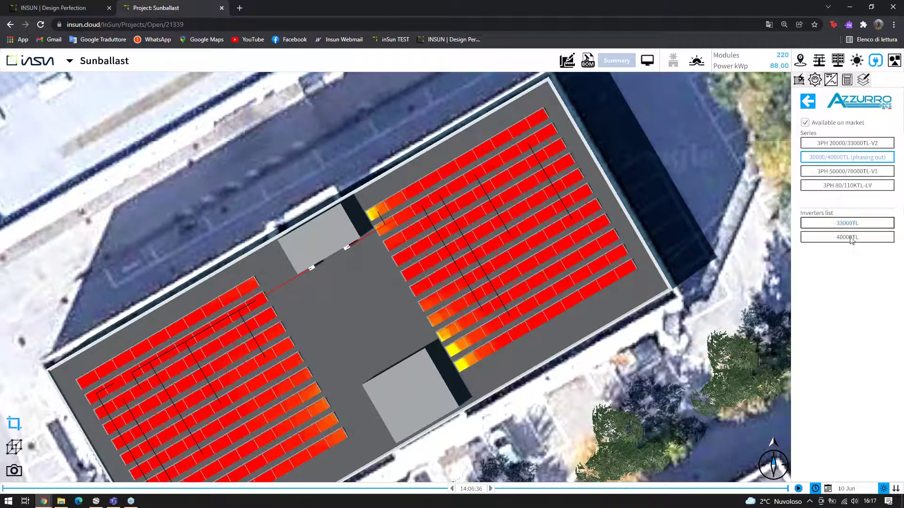
click(843, 237)
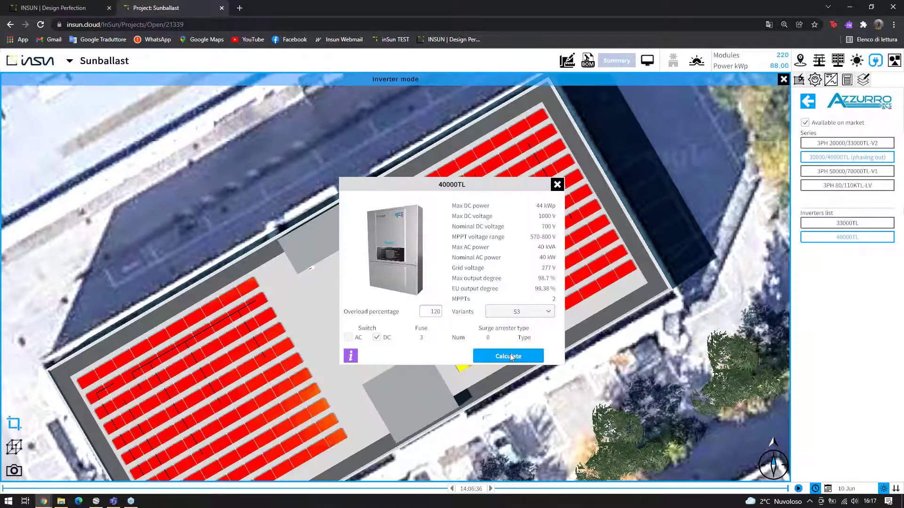
click(509, 356)
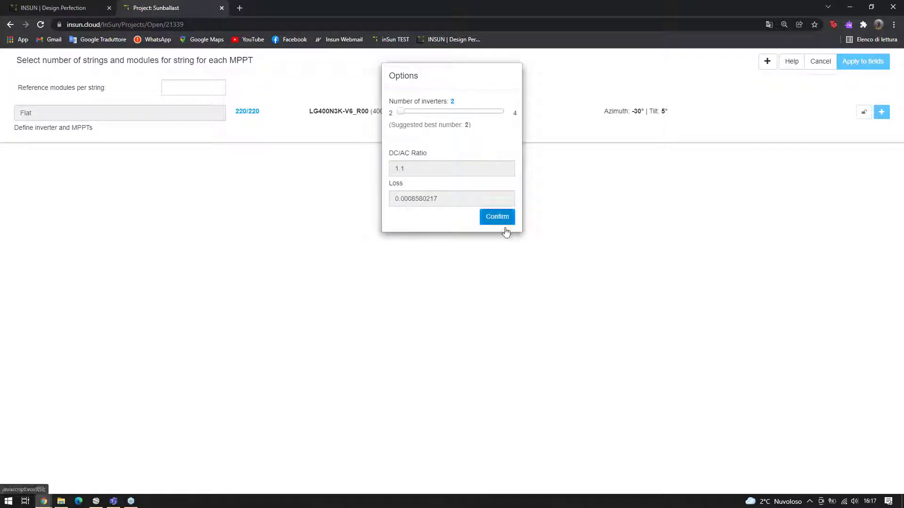
Use two inverters with 4×14 on inverter 1 MPPT 2 and 3×18 on inverter 2 MPPT 1, and apply to Flat roof
click(504, 223)
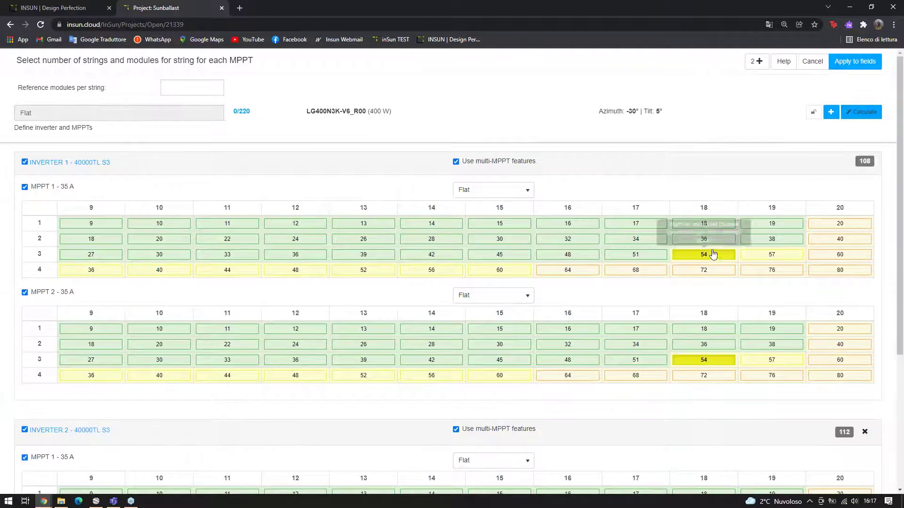
click(456, 375)
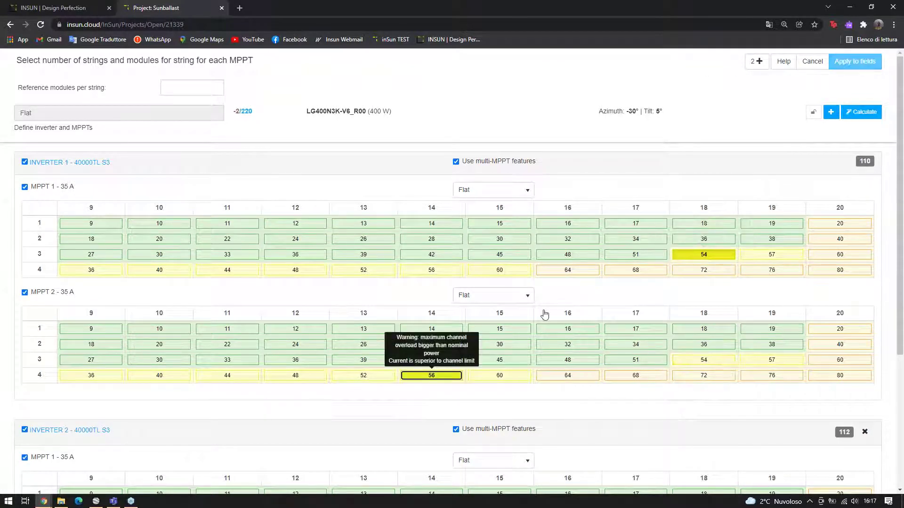
scroll(605, 282, down, 4)
click(703, 329)
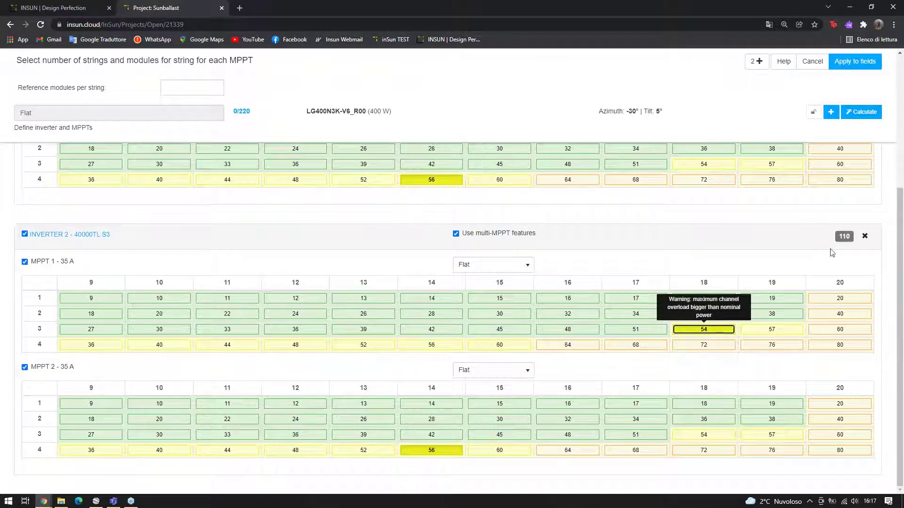
click(855, 62)
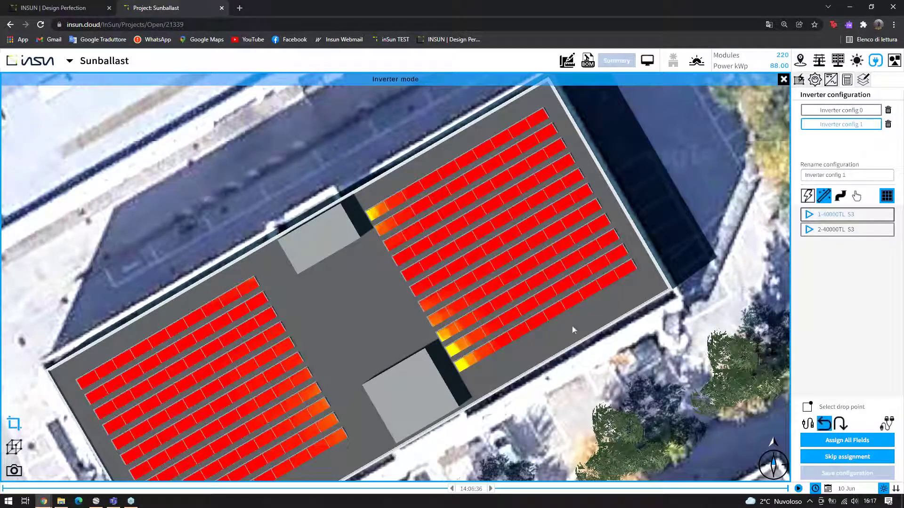
Place both 40000TL inverters on the roof beside the rooftop block in 3D view
click(14, 447)
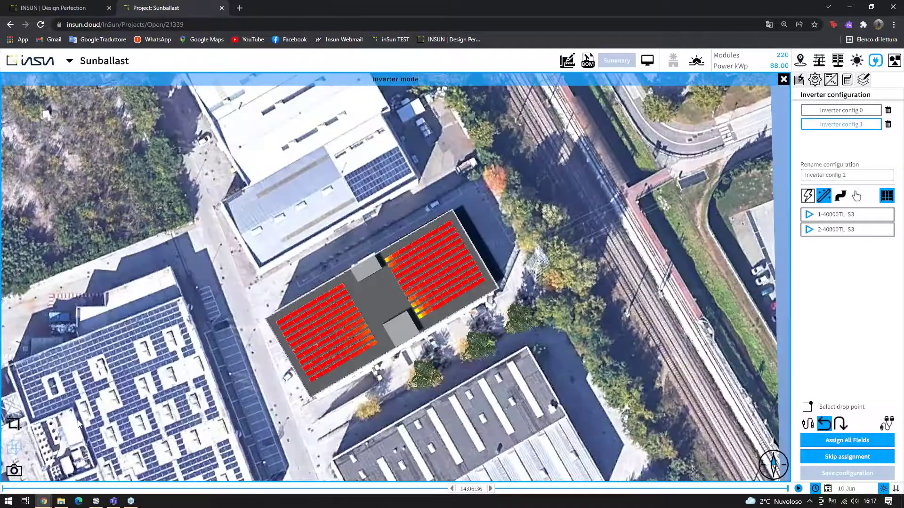
scroll(474, 324, up, 6)
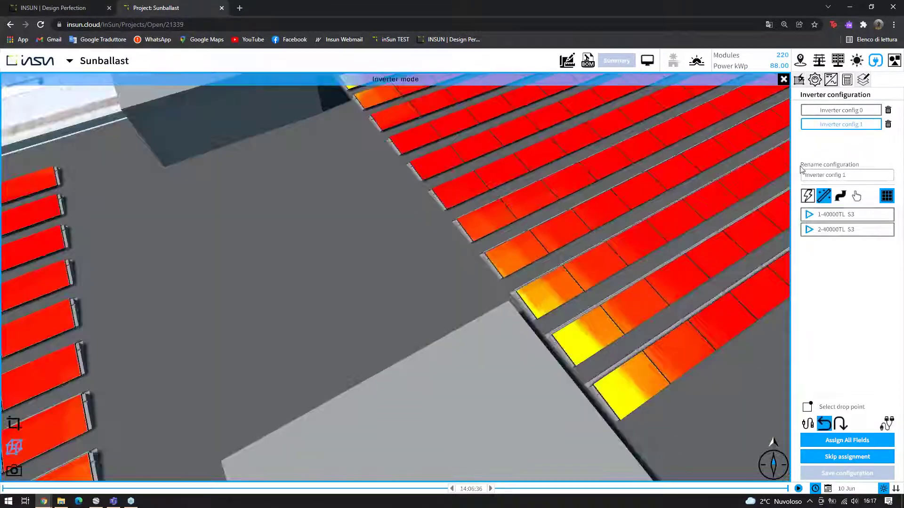
click(840, 217)
drag(742, 217, 202, 141)
click(842, 230)
drag(728, 207, 281, 120)
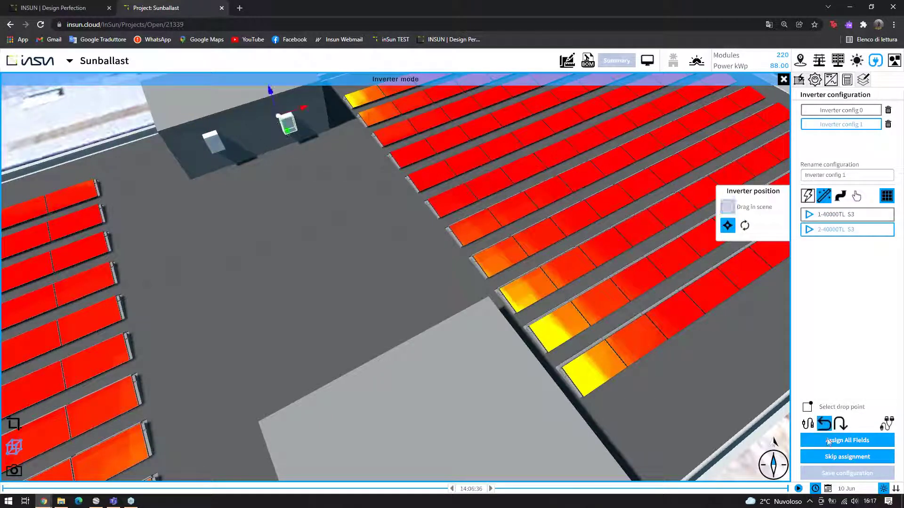
Auto-assign all modules to inverter strings and view the roof top-down in 2D
click(851, 439)
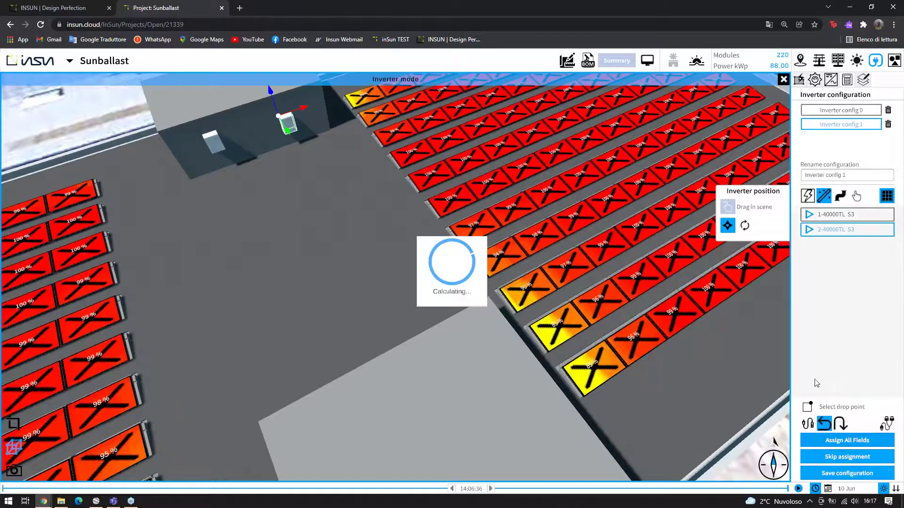
click(13, 428)
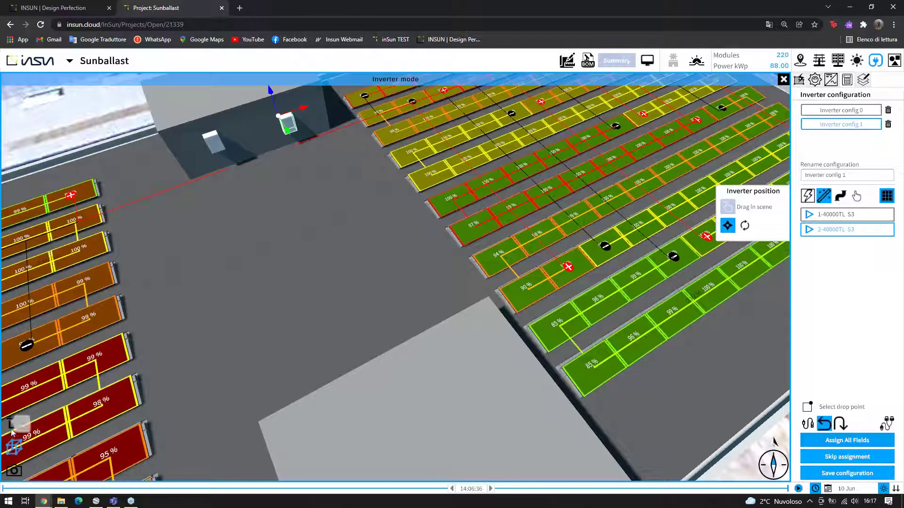
scroll(448, 291, up, 8)
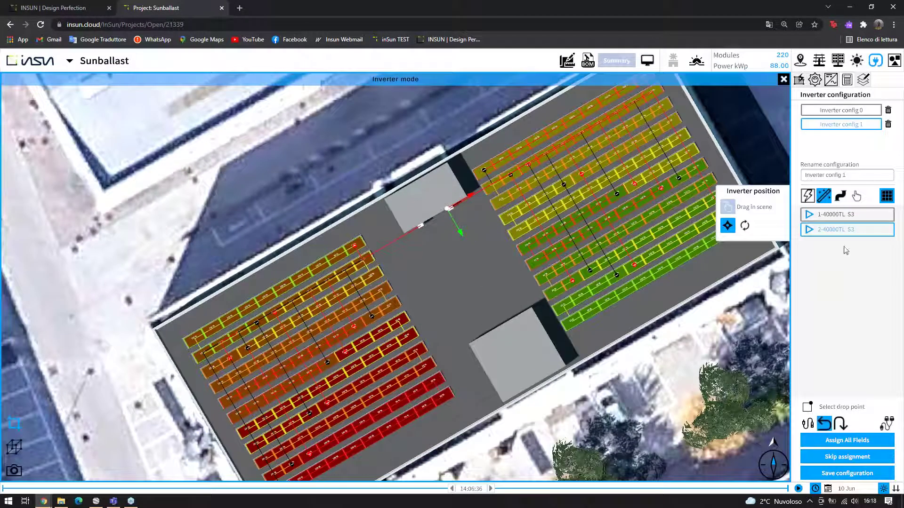
click(842, 197)
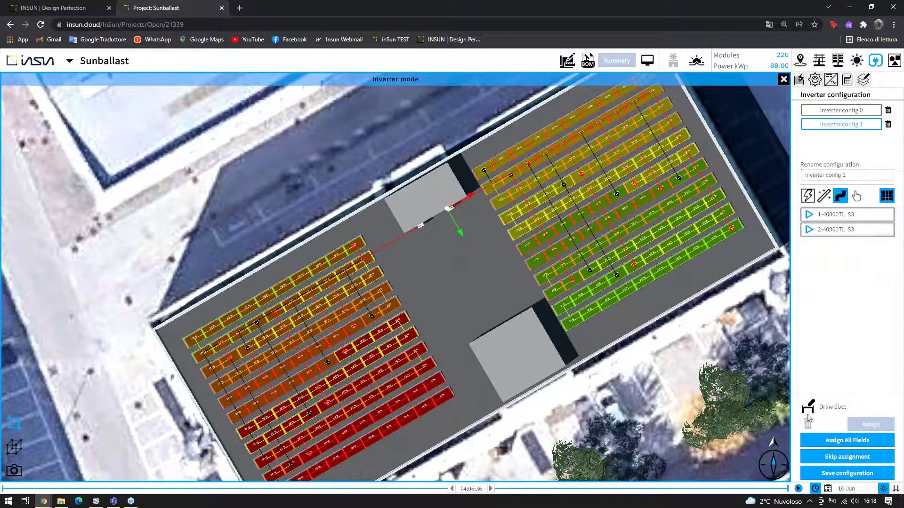
Draw two cable ducts along the walkways beside the left and right module fields
click(808, 409)
mouse_move(464, 389)
mouse_down()
mouse_move(384, 246)
mouse_move(416, 226)
mouse_up()
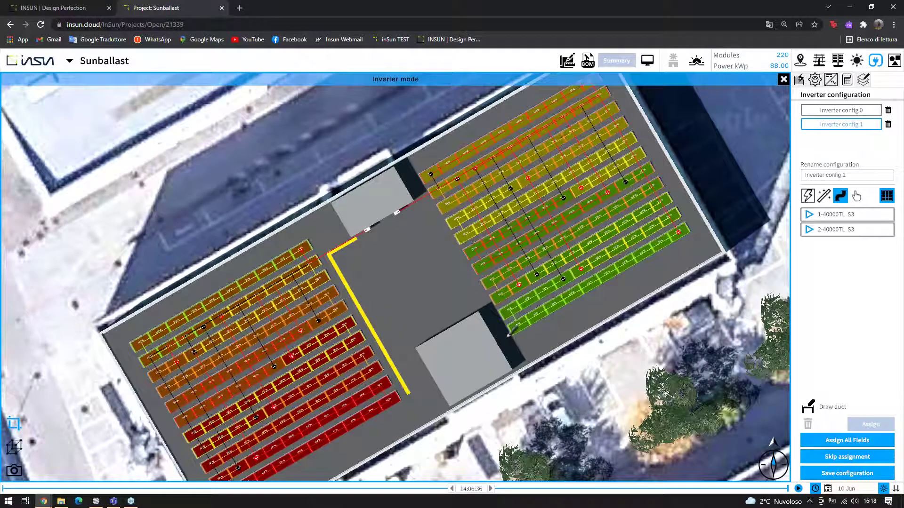
mouse_move(508, 335)
mouse_down()
mouse_move(429, 190)
mouse_move(413, 207)
mouse_move(423, 213)
mouse_up()
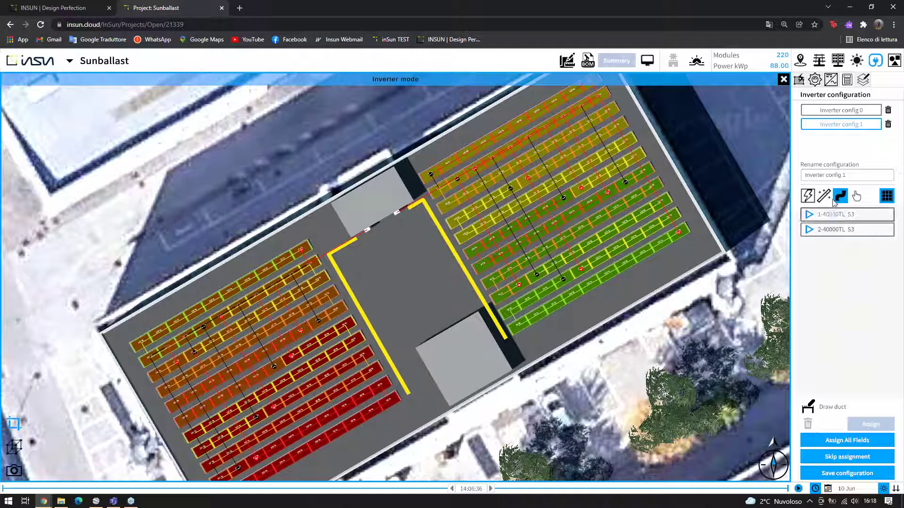
Assign the left-hand duct to inverter 1-40000TL S3
click(836, 216)
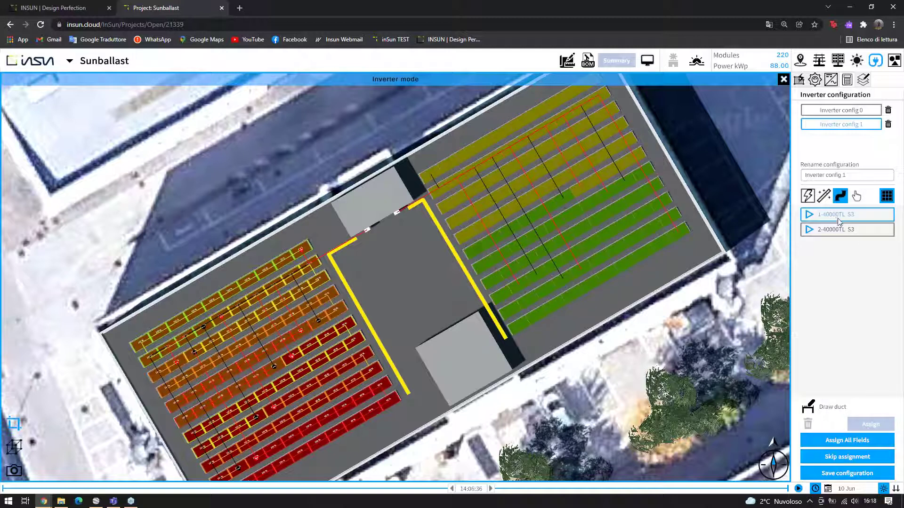
click(341, 277)
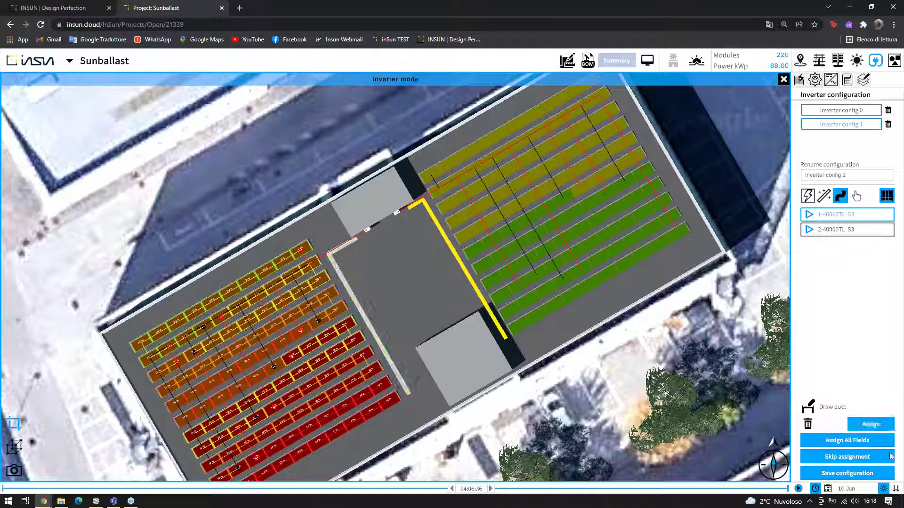
click(872, 425)
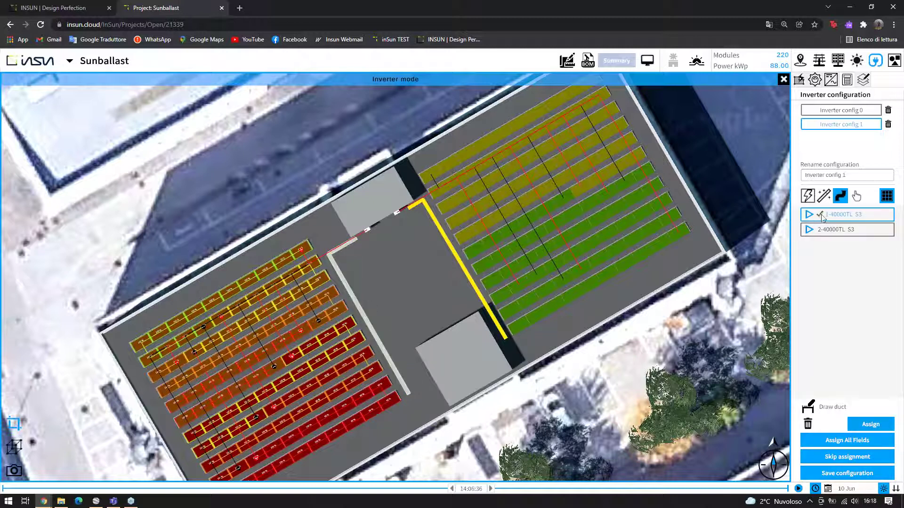
Assign the right-hand duct to inverter 2-40000TL S3
click(854, 235)
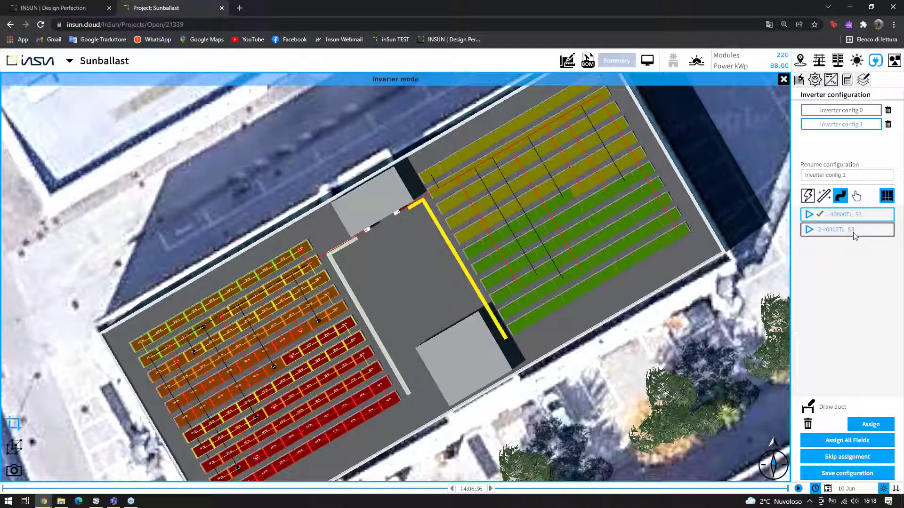
click(446, 243)
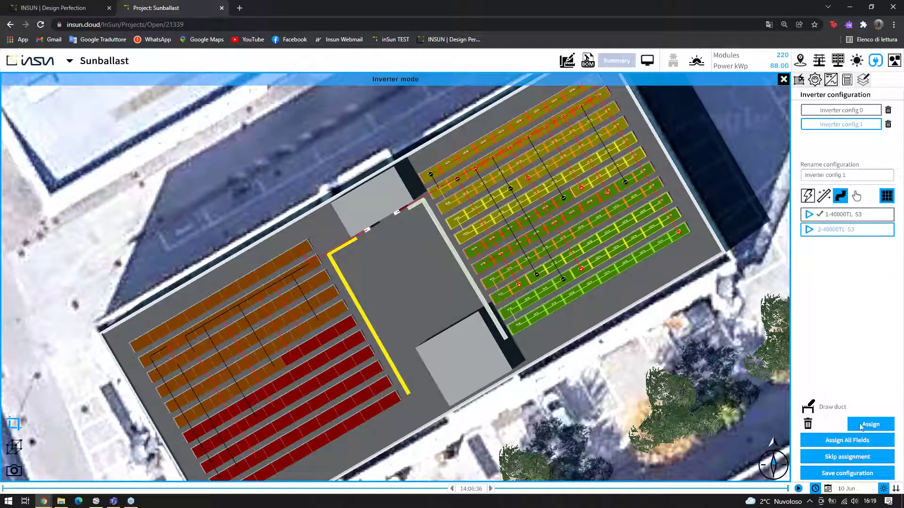
click(861, 426)
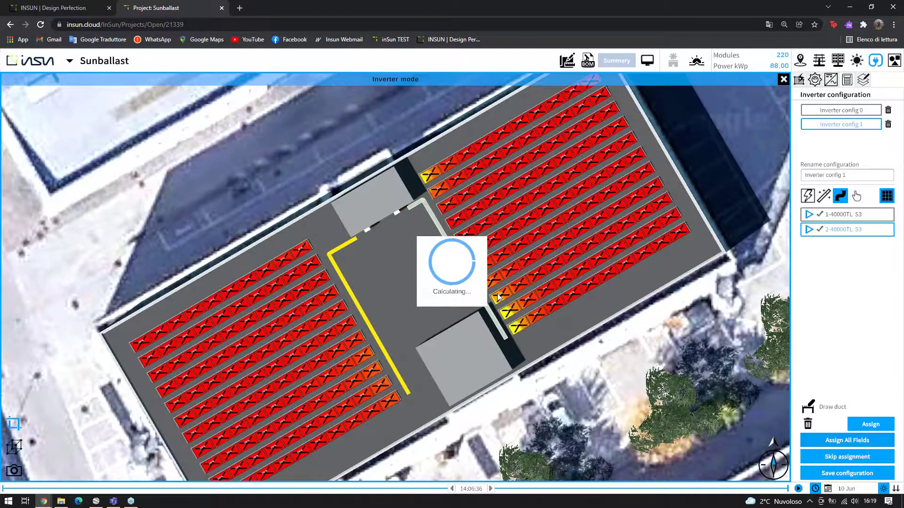
scroll(613, 196, up, 5)
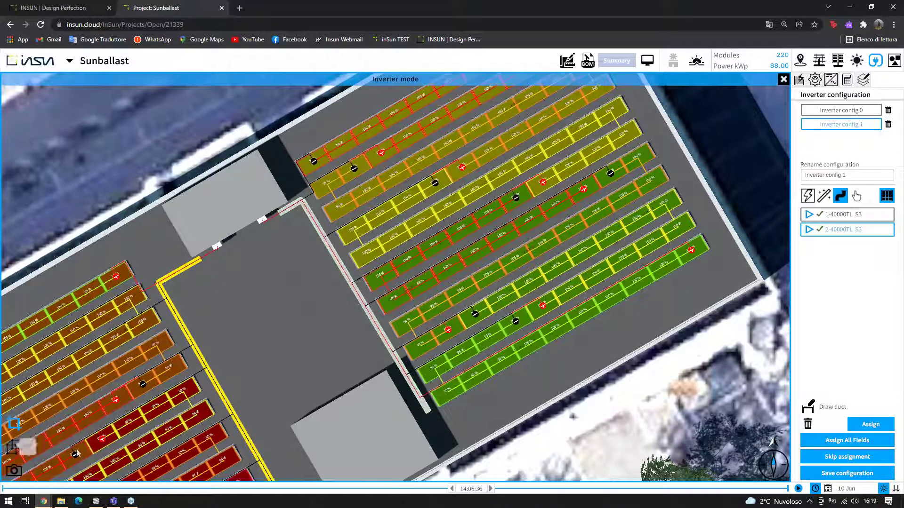
Inspect the ducts and rows in 3D, return to the top view, and leave inverter mode
click(14, 447)
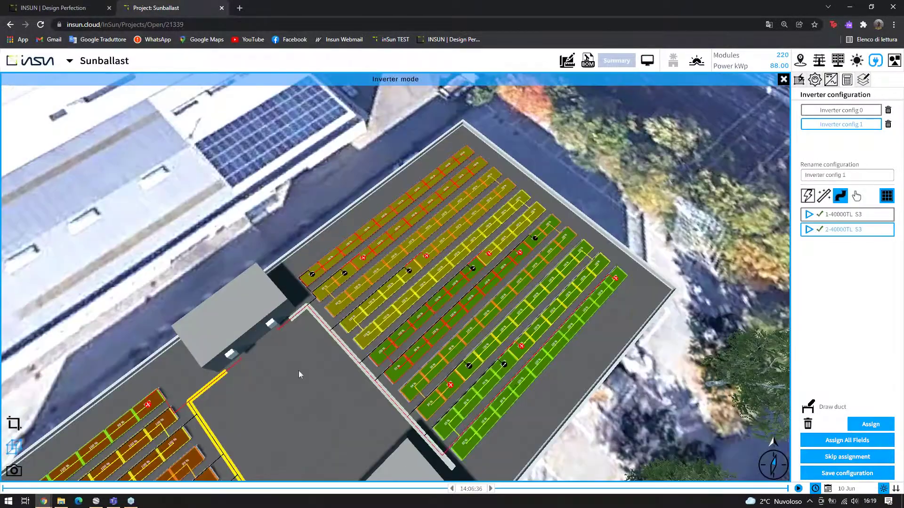
scroll(299, 371, up, 6)
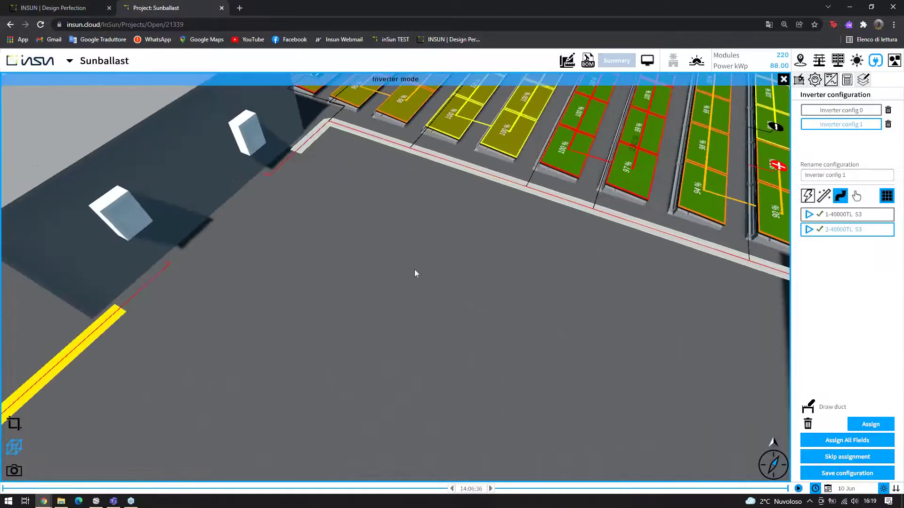
scroll(491, 176, down, 5)
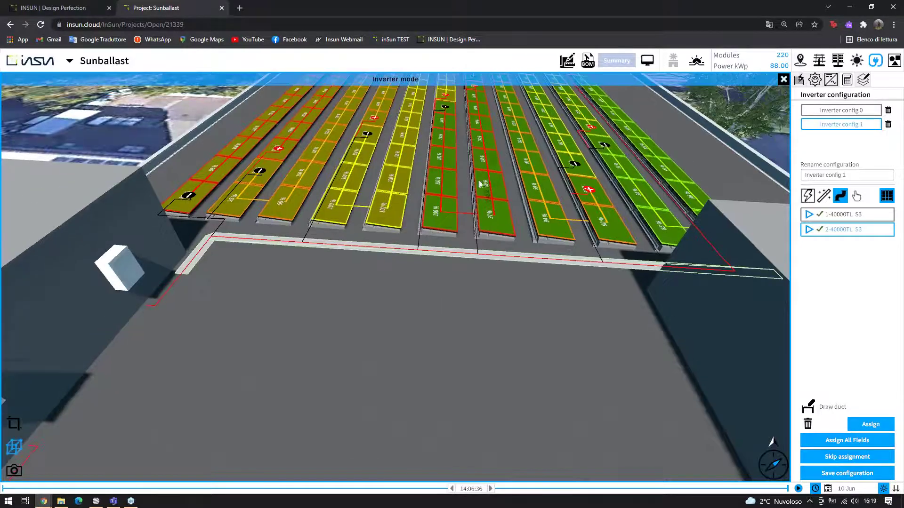
scroll(475, 206, up, 5)
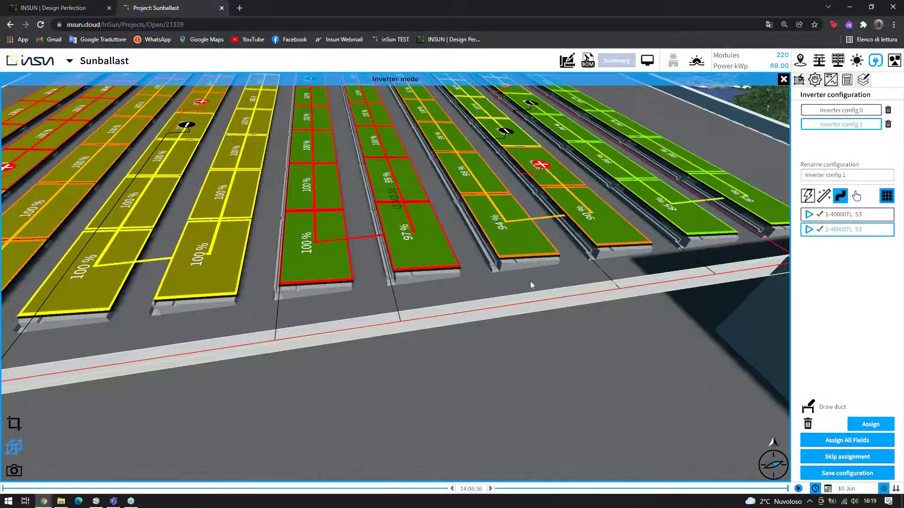
scroll(528, 283, down, 5)
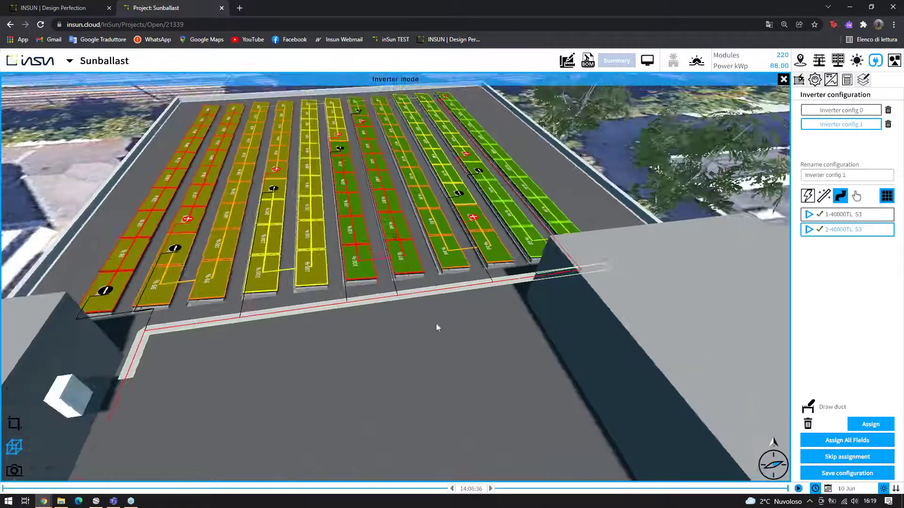
drag(436, 323, 163, 413)
click(14, 423)
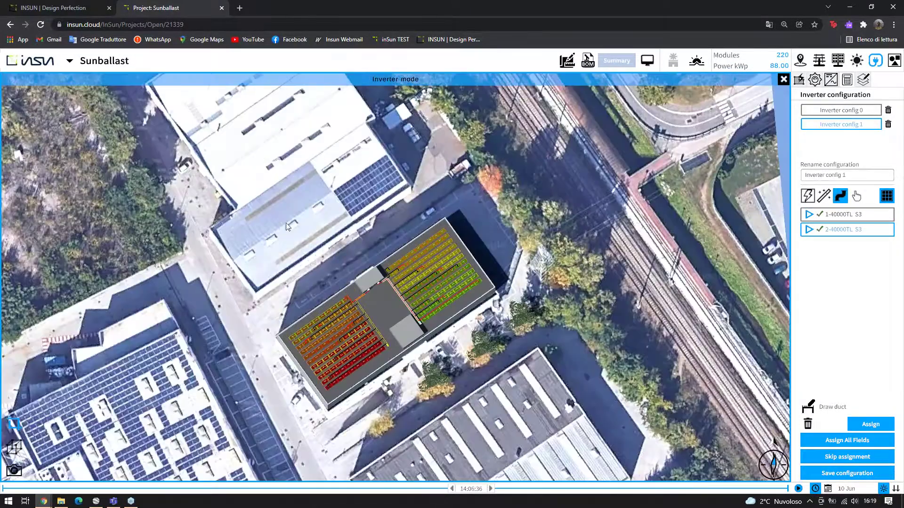
scroll(422, 299, up, 5)
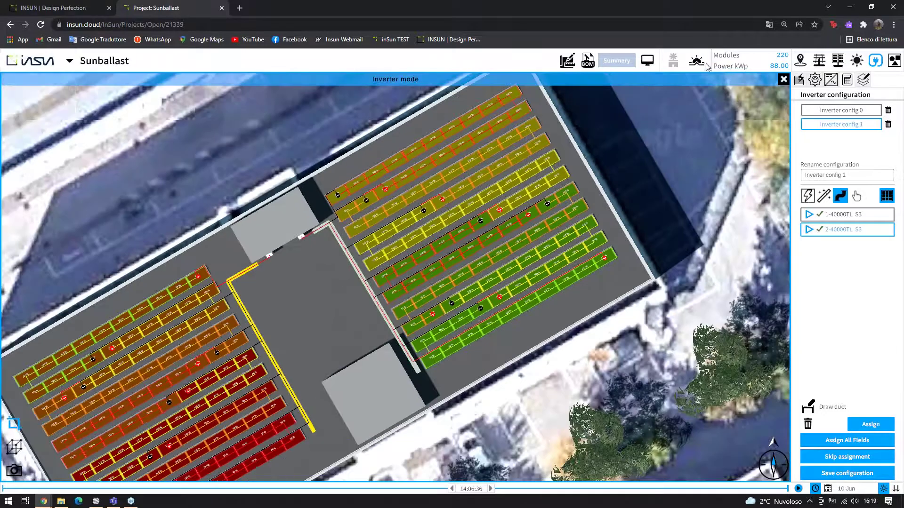
click(782, 81)
Close inverter mode and save the Sunballast project from the project name menu
mouse_move(71, 62)
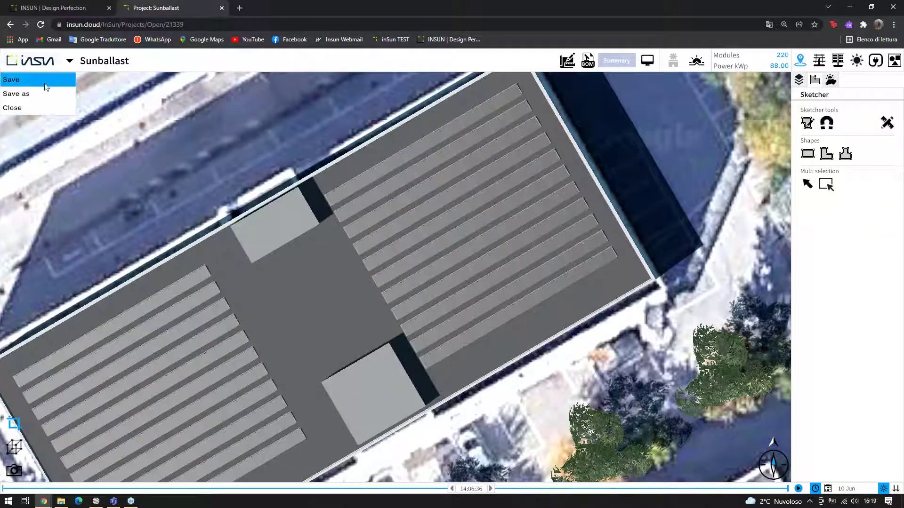
click(57, 81)
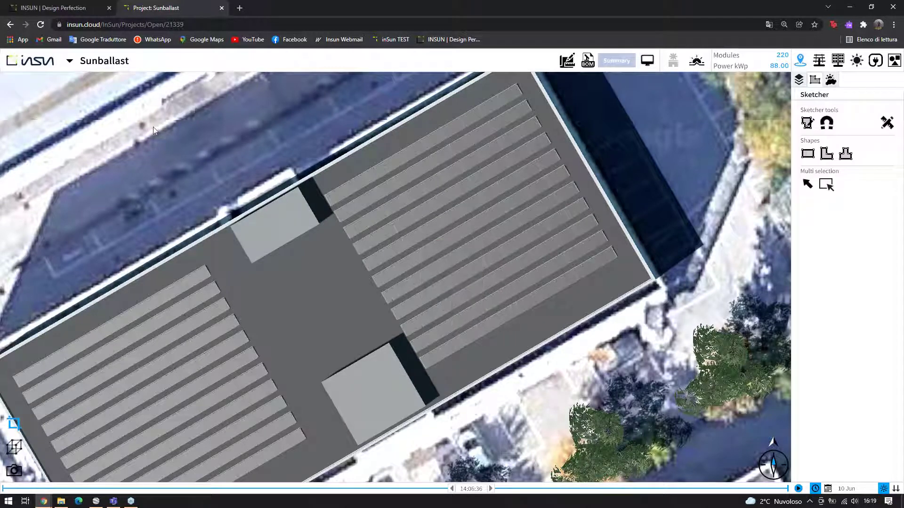
scroll(425, 181, down, 3)
scroll(657, 166, down, 2)
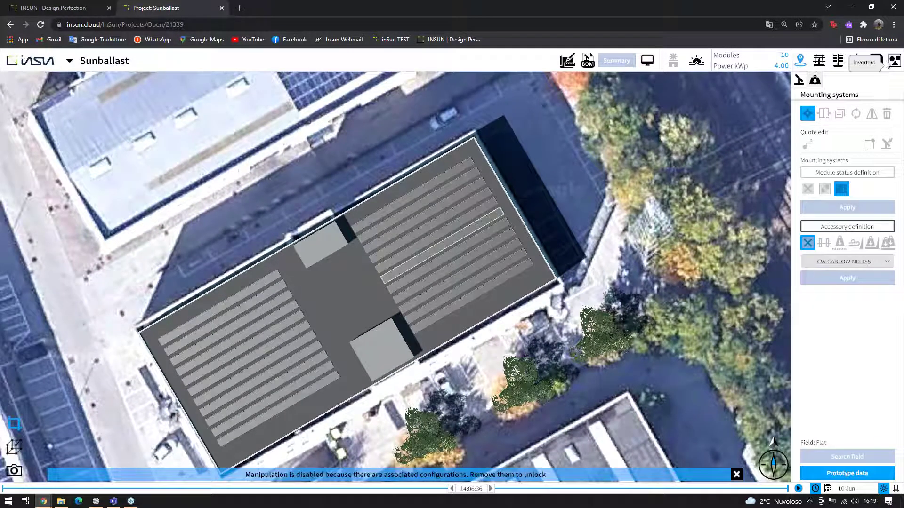
Enter inverter mode for the Flat field and calculate with the 30000/40000TL series 40000TL inverter
click(876, 60)
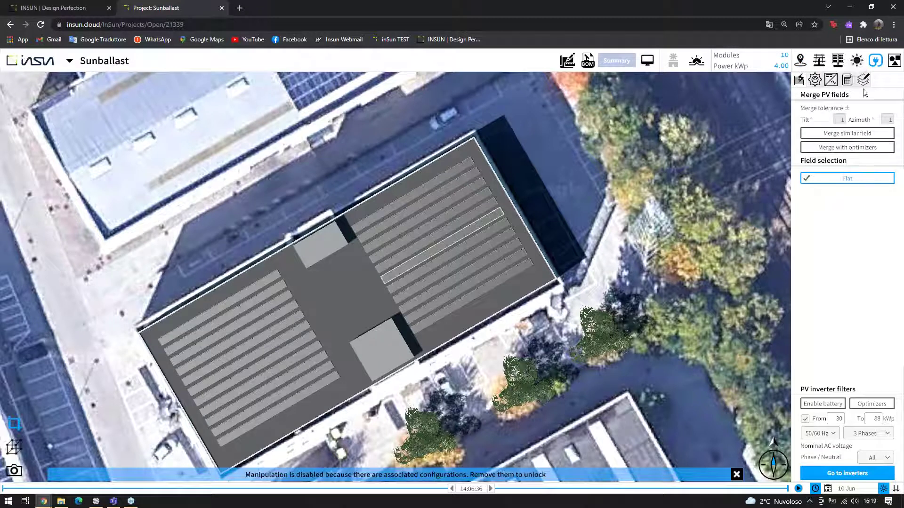
click(799, 80)
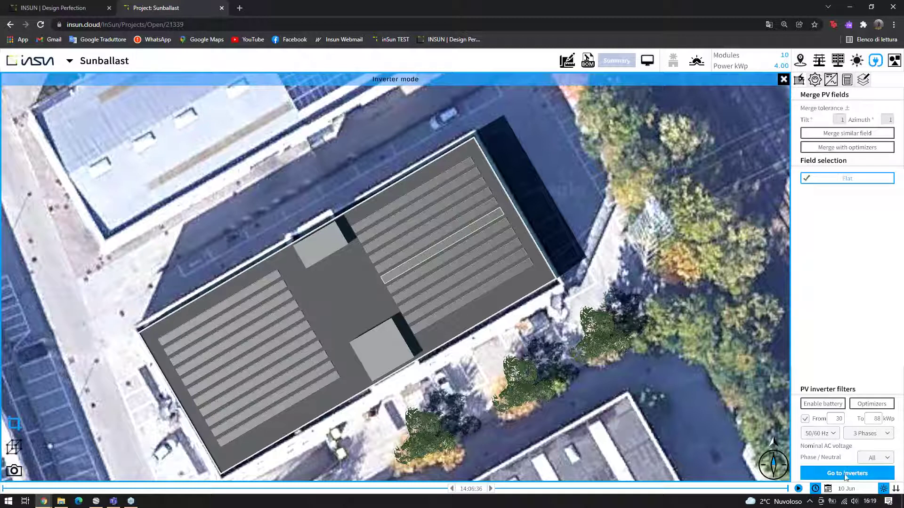
click(846, 473)
click(832, 156)
click(846, 238)
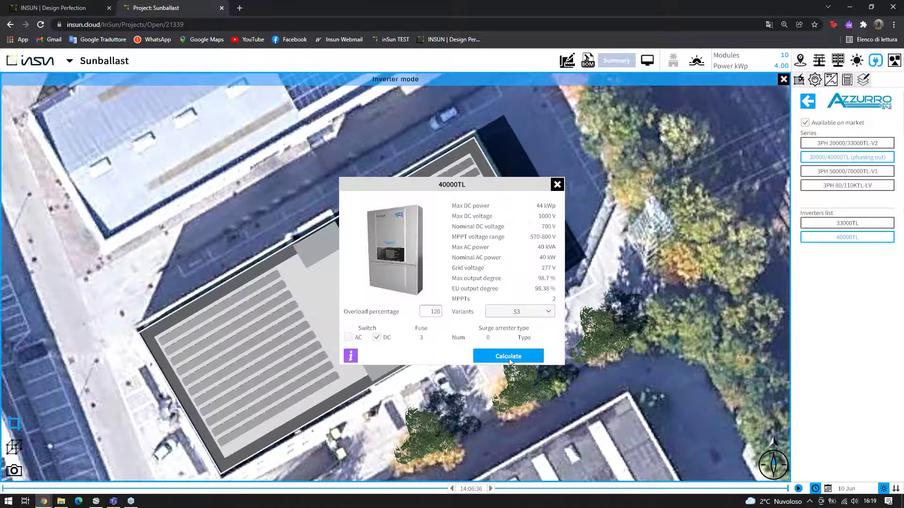
click(509, 361)
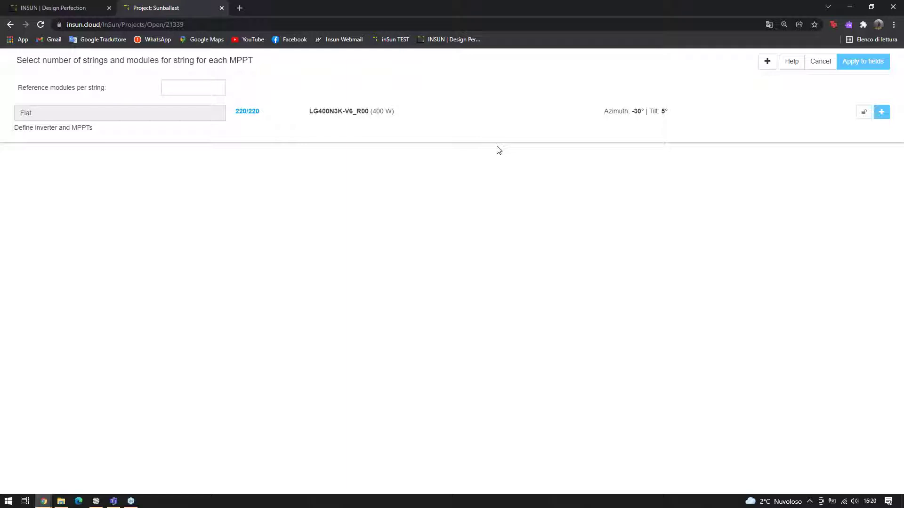
Use two 40000TL S3 inverters, auto-calculate strings (108 and 112 modules) and apply them to the field
click(449, 132)
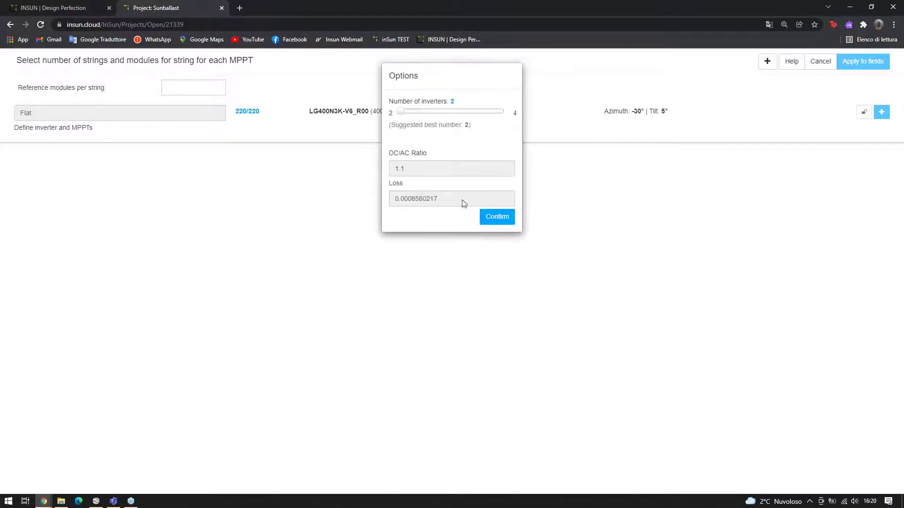
click(515, 216)
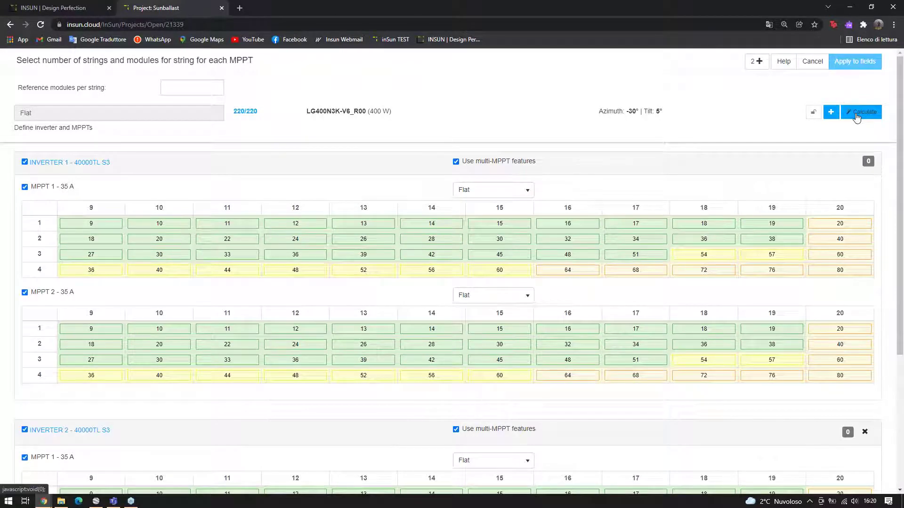
click(866, 112)
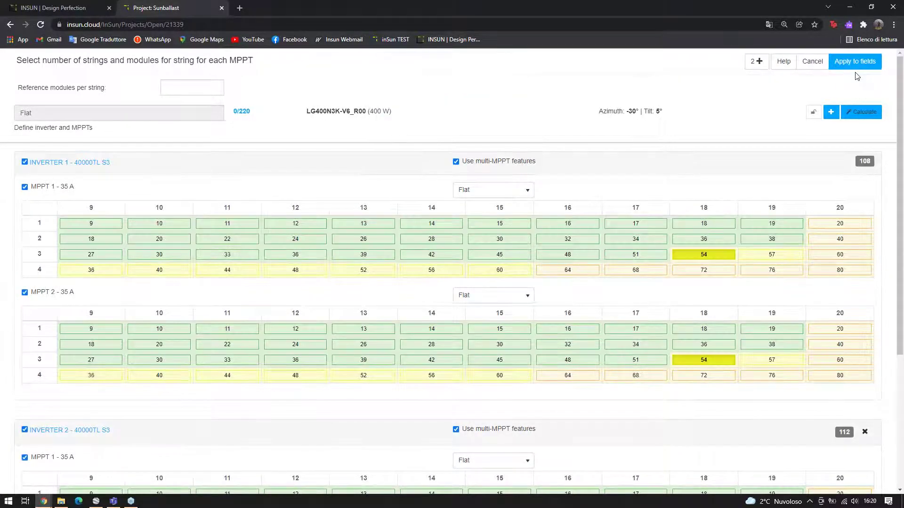
click(858, 65)
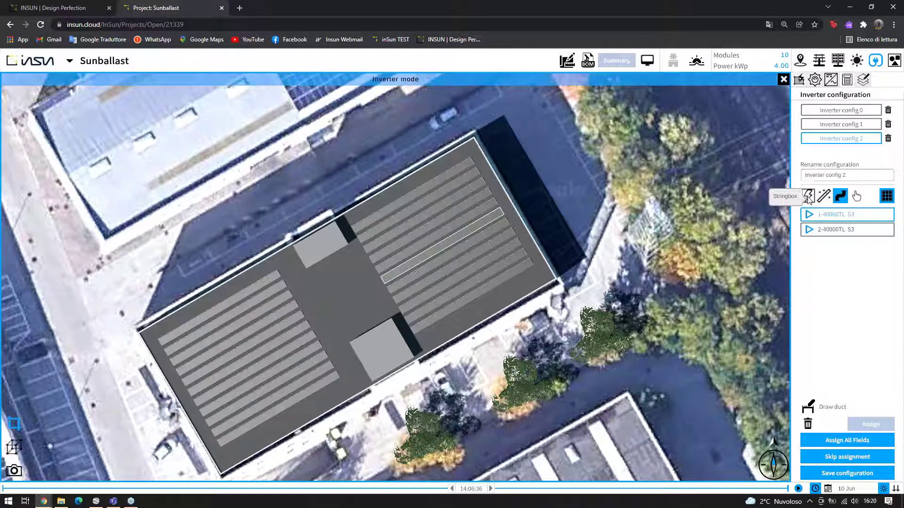
Place both 40000TL inverters on the rooftop box in 3D, assign all fields, and exit inverter mode
click(823, 195)
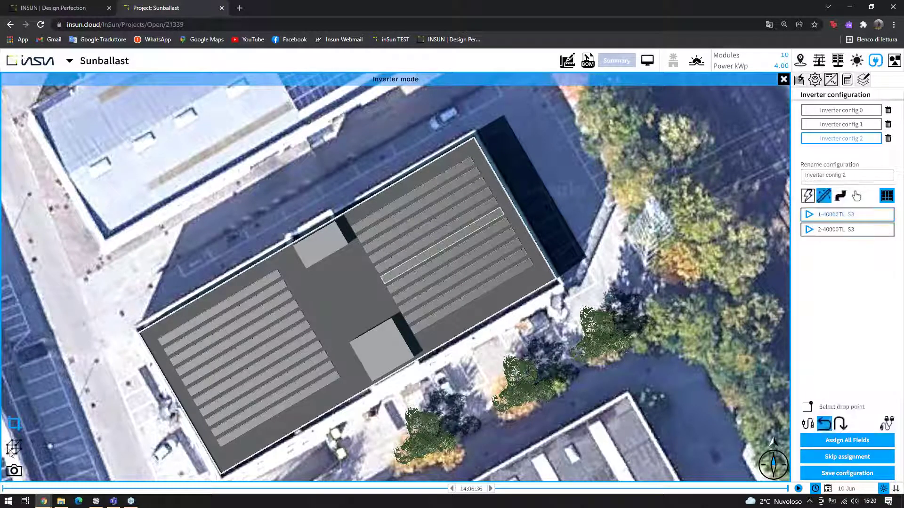
click(12, 451)
scroll(451, 293, up, 6)
drag(319, 308, 301, 263)
click(836, 214)
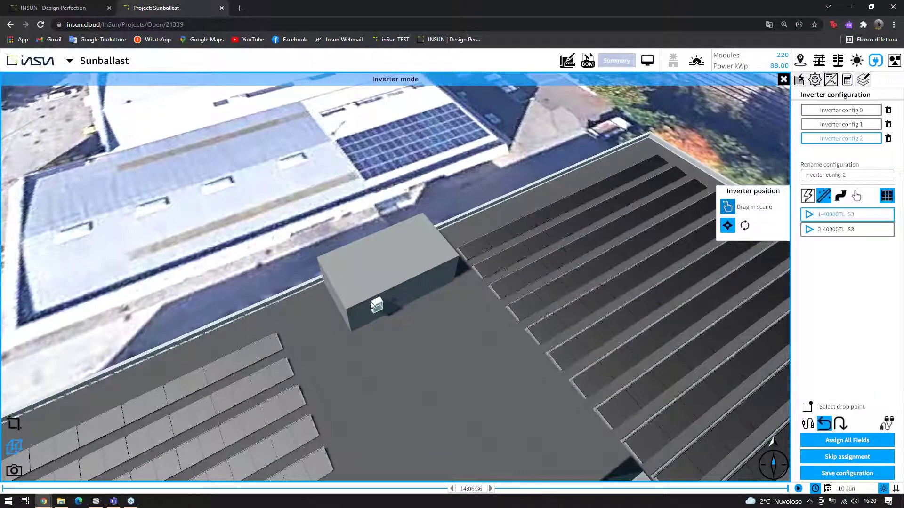
click(376, 303)
click(842, 230)
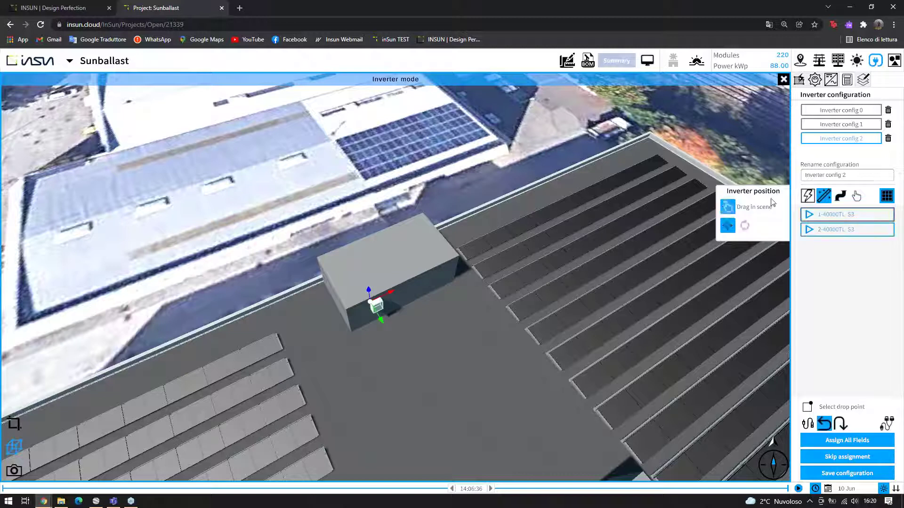
click(418, 284)
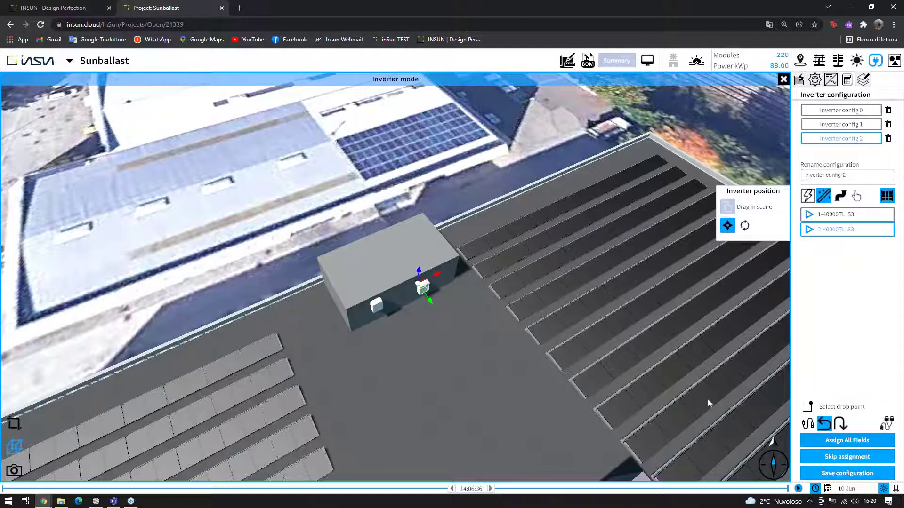
click(857, 444)
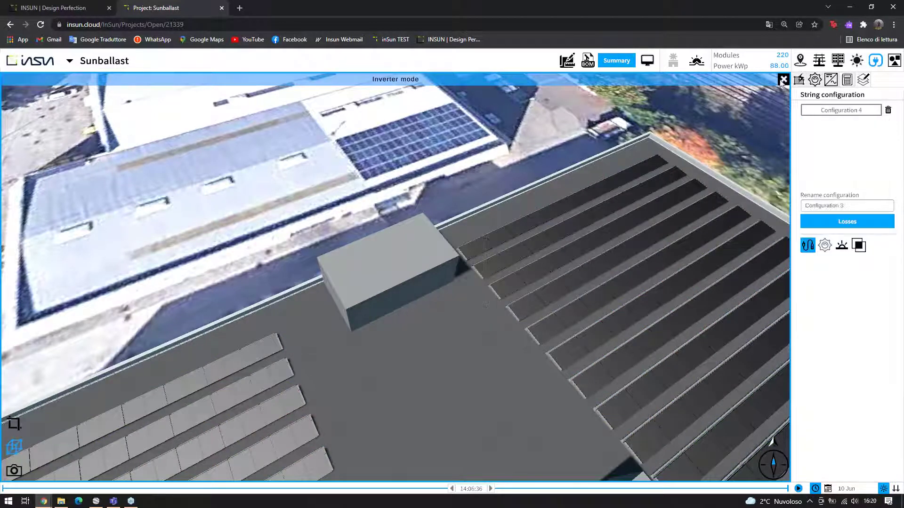
key(Escape)
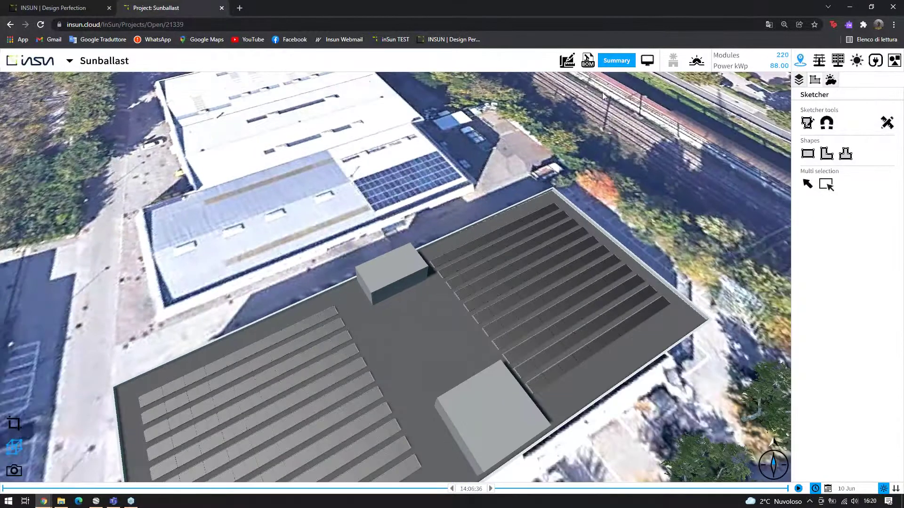
Export the documentation for Configuration 4, saving the project changes when prompted
click(419, 216)
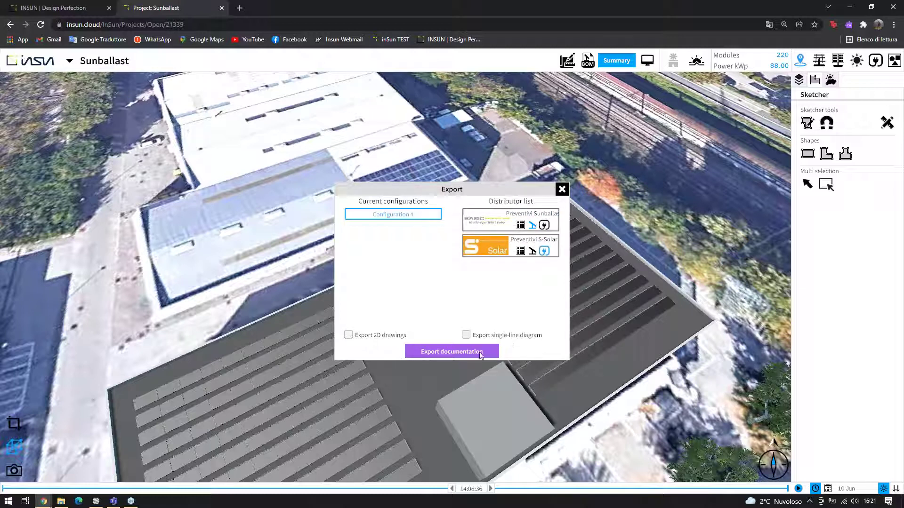
click(435, 356)
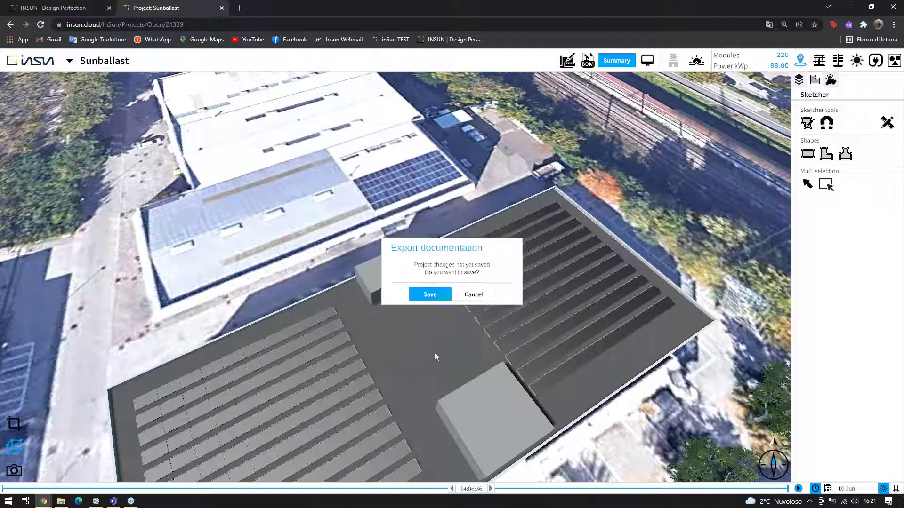
click(435, 298)
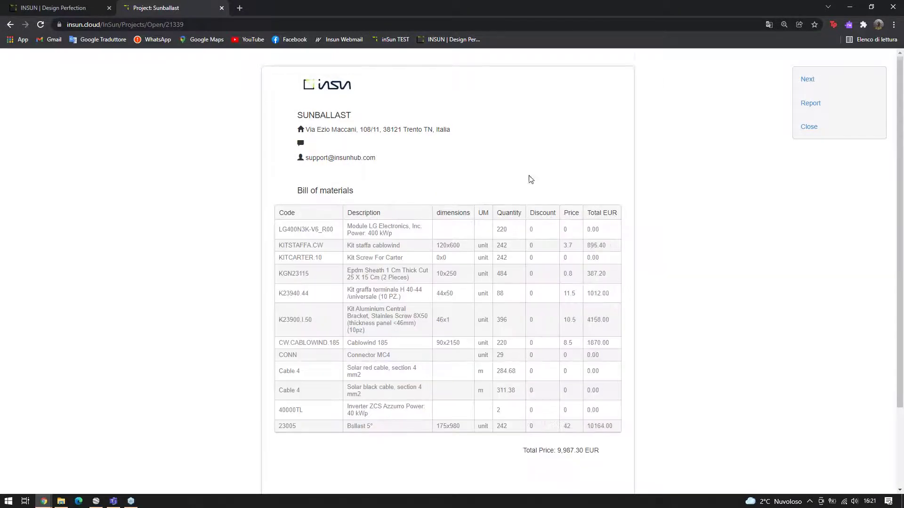
Scroll the bill of materials and advance to the System Yield Estimation summary (101.988 MWh, PR 85.08%)
scroll(522, 174, down, 1)
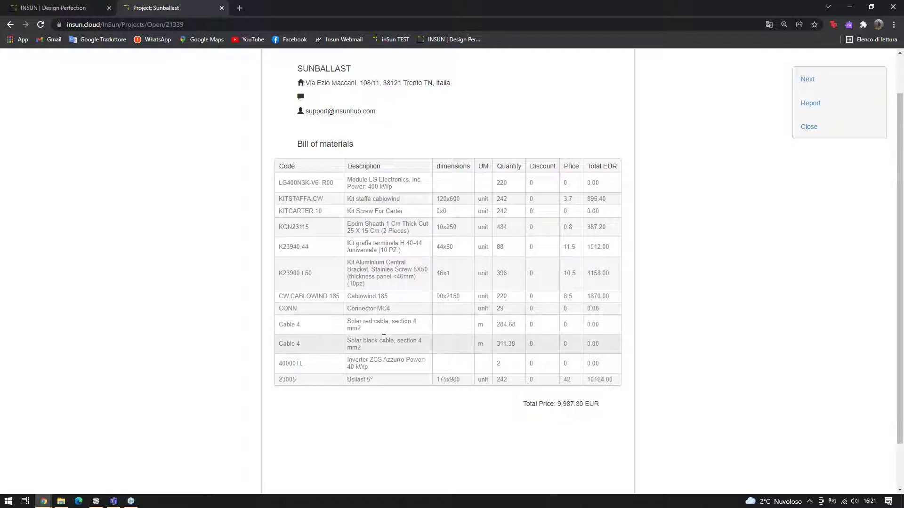
click(821, 84)
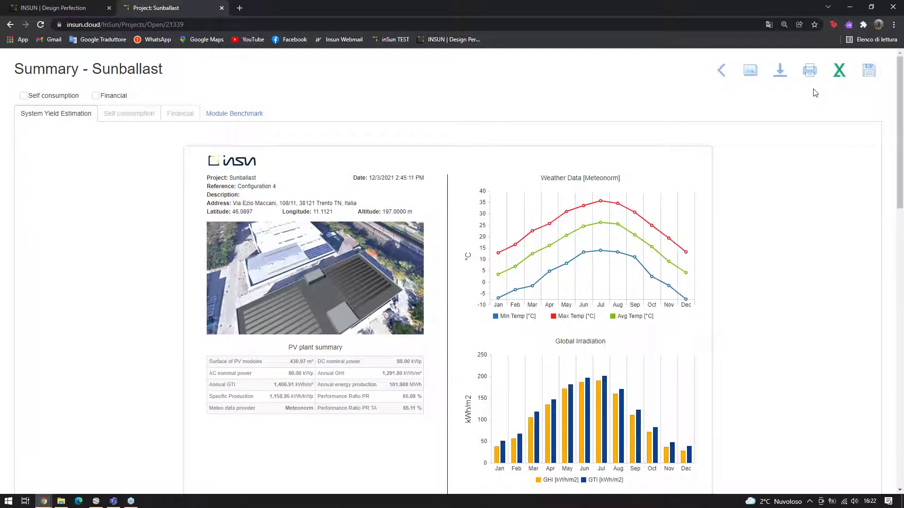
scroll(488, 164, down, 2)
scroll(489, 165, up, 2)
scroll(374, 224, down, 2)
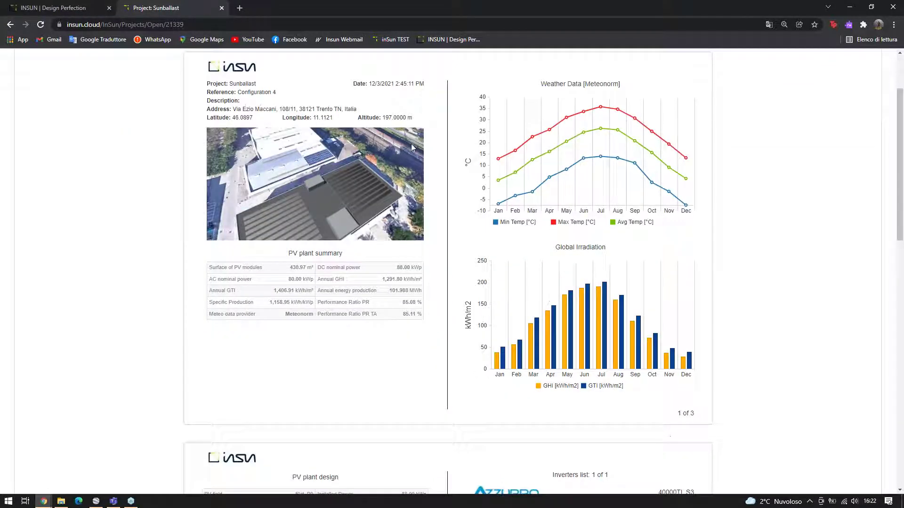
scroll(386, 212, up, 1)
scroll(386, 215, up, 1)
scroll(358, 256, down, 1)
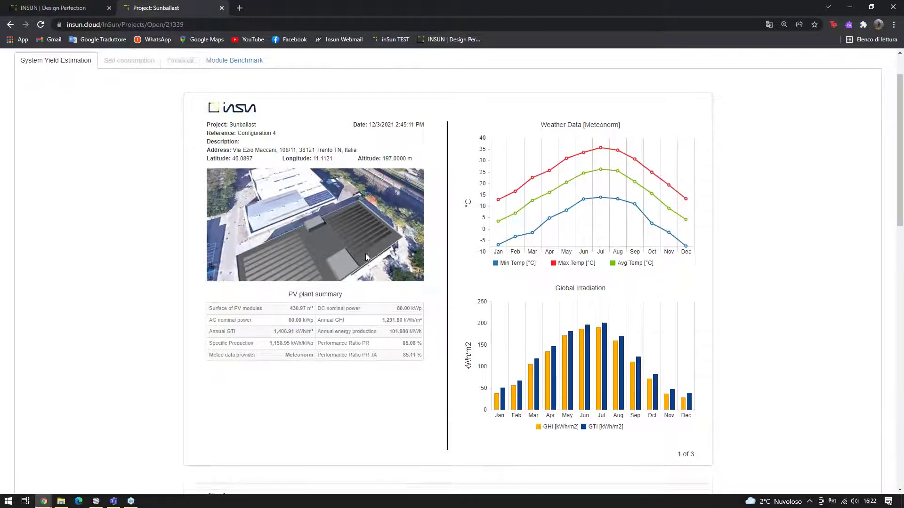
scroll(406, 229, up, 1)
scroll(285, 186, up, 1)
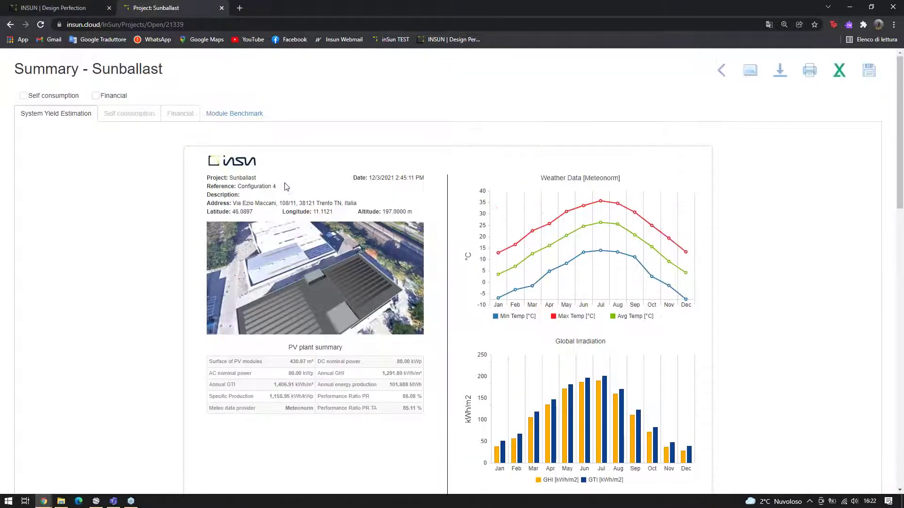
scroll(341, 178, down, 2)
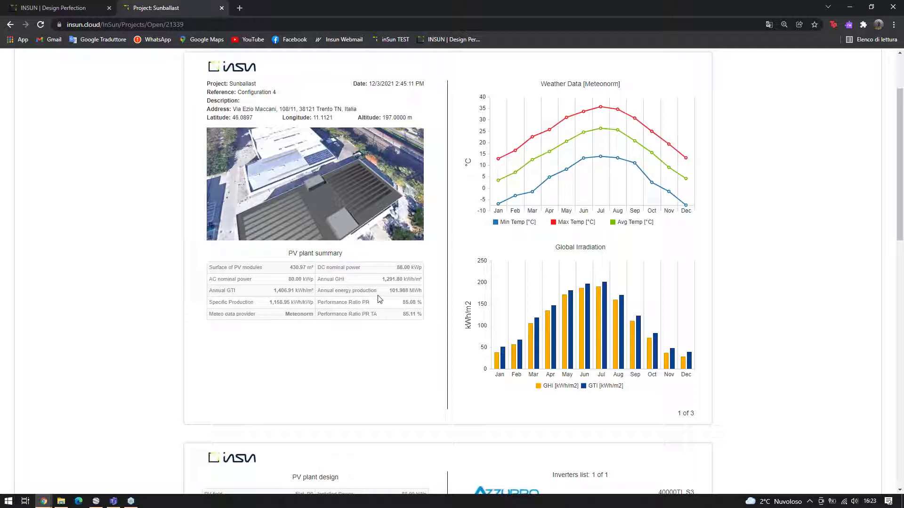
drag(220, 303, 415, 296)
click(357, 331)
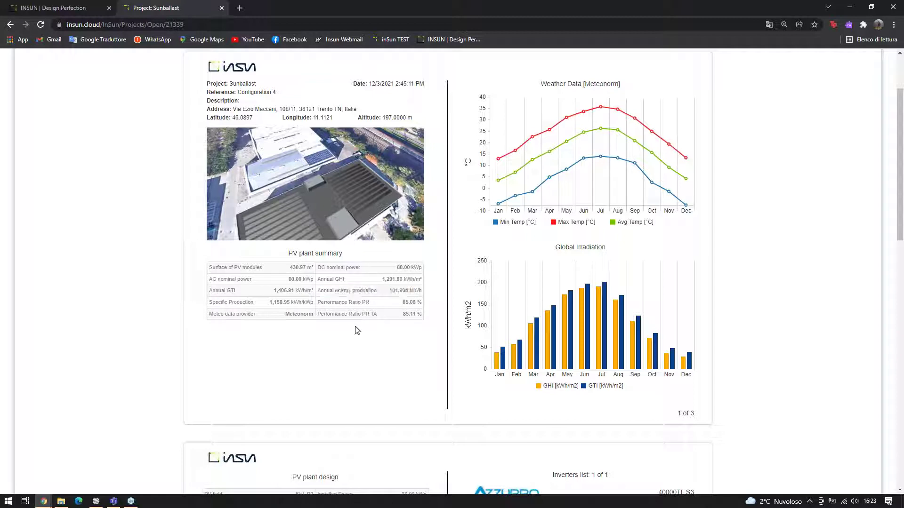
drag(299, 314, 327, 343)
scroll(303, 327, up, 2)
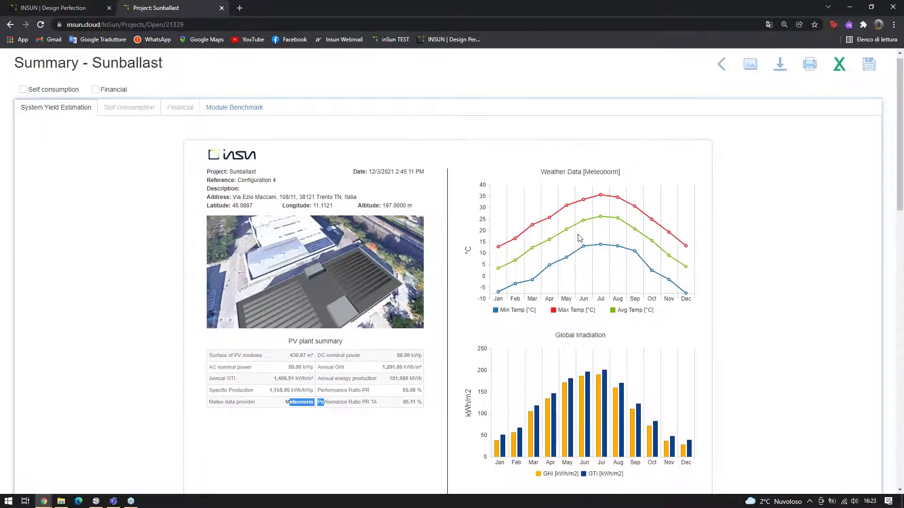
scroll(579, 238, down, 1)
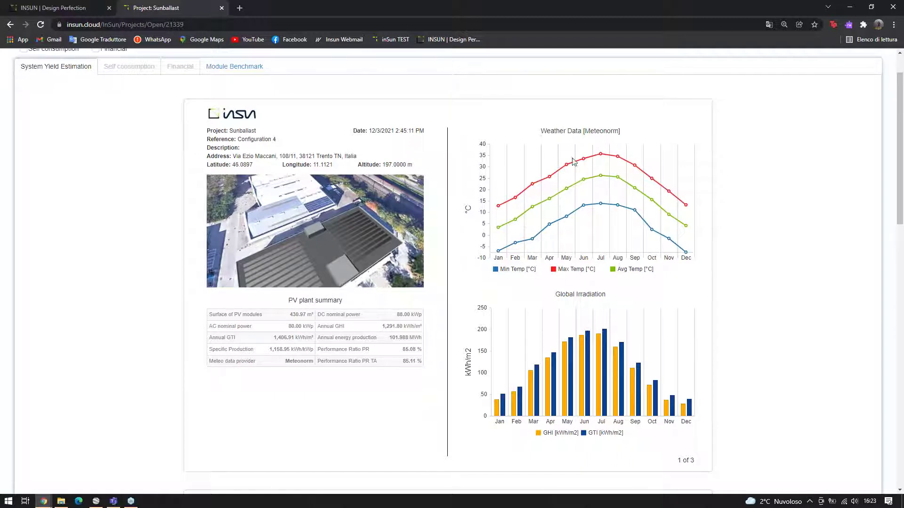
scroll(541, 177, down, 1)
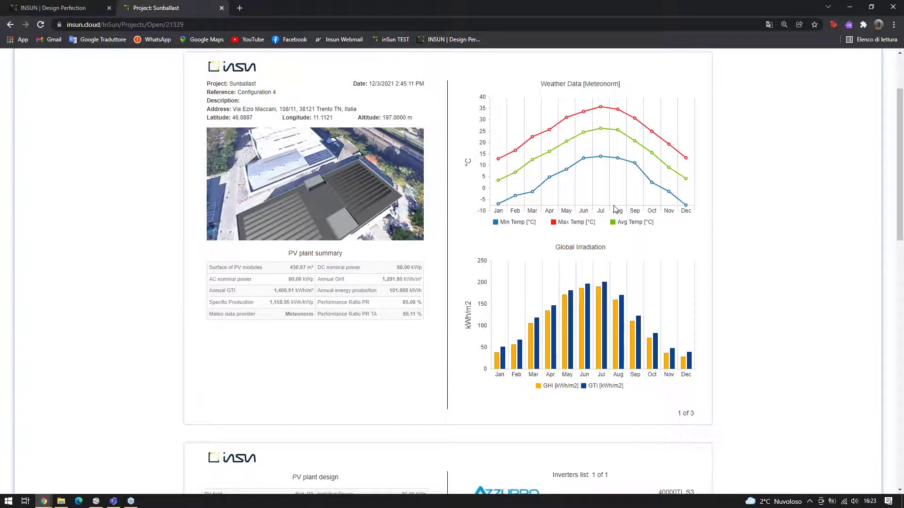
scroll(617, 239, down, 1)
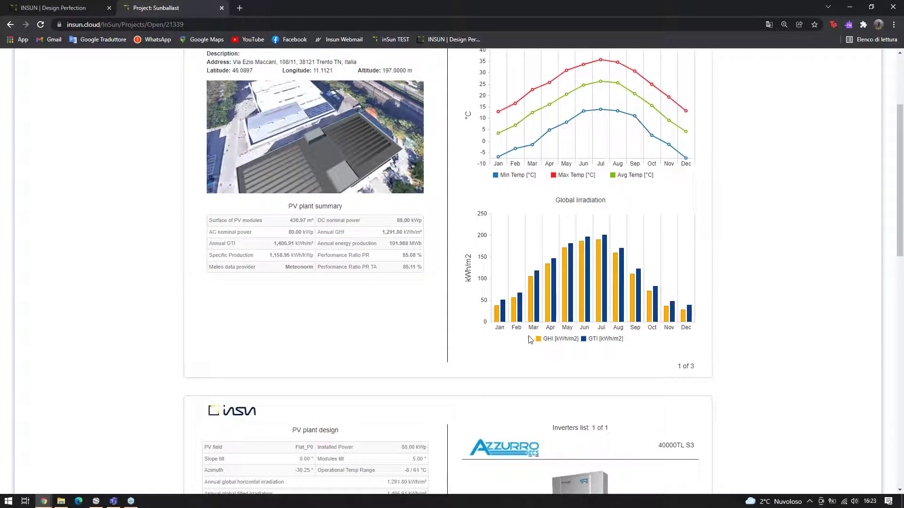
scroll(645, 290, down, 1)
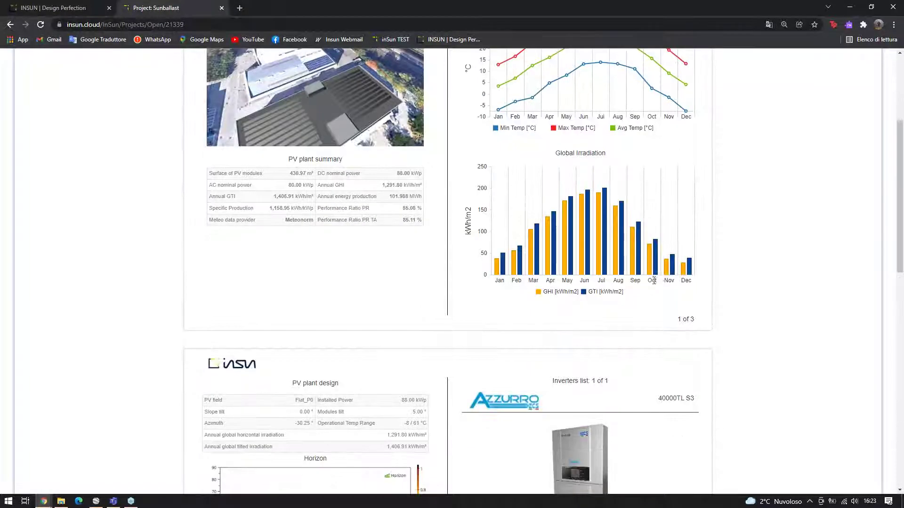
scroll(643, 255, down, 4)
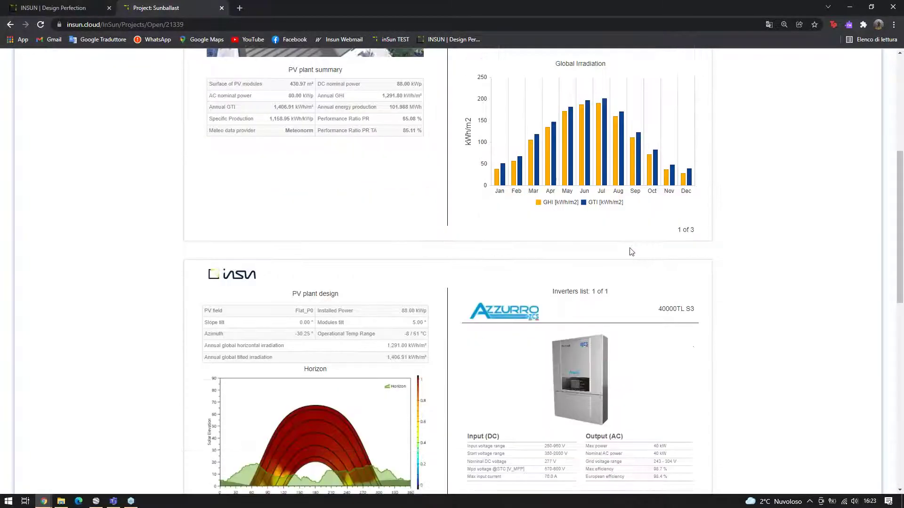
scroll(633, 164, down, 2)
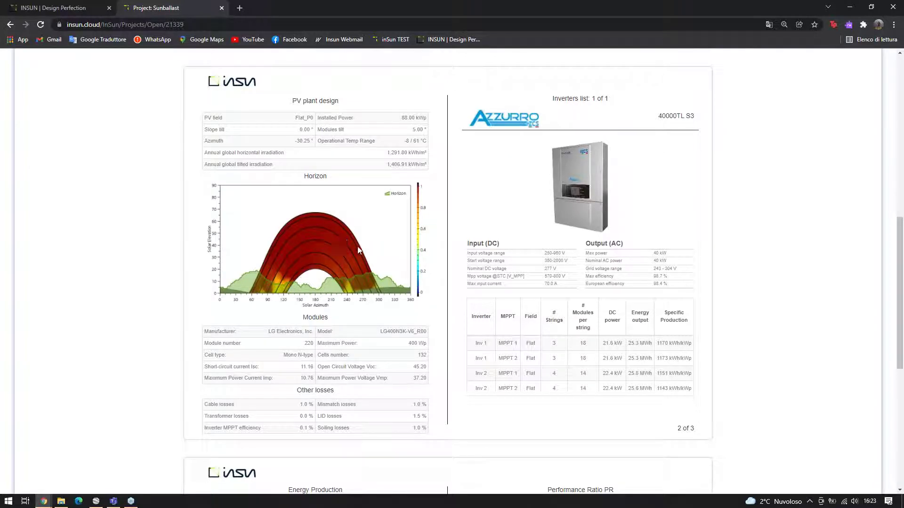
scroll(351, 271, down, 2)
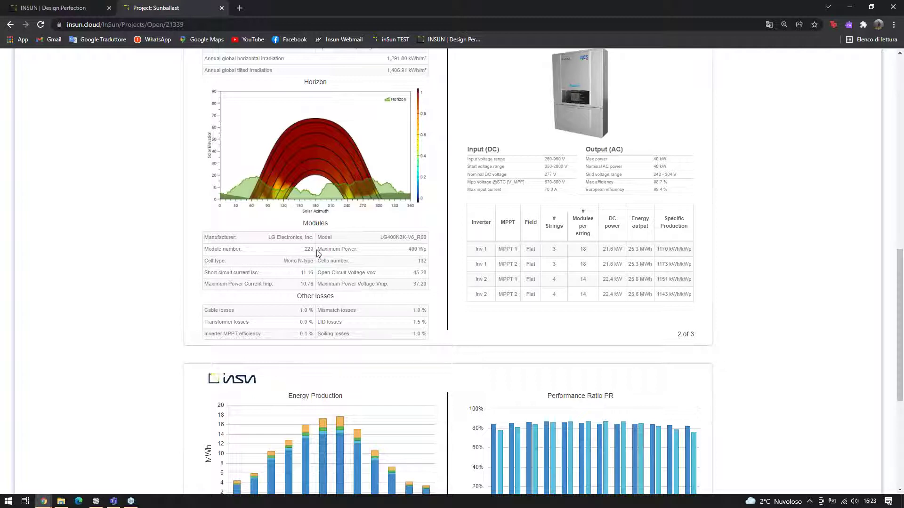
scroll(554, 210, up, 2)
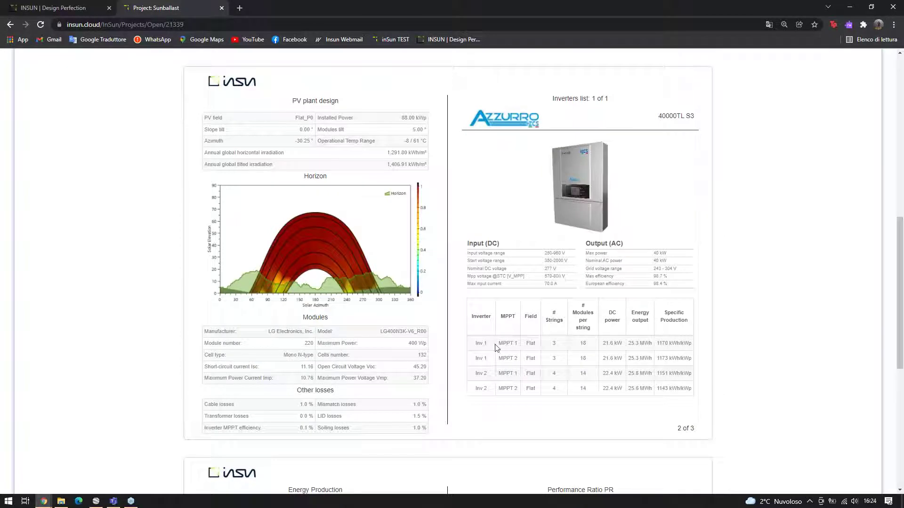
scroll(483, 367, down, 1)
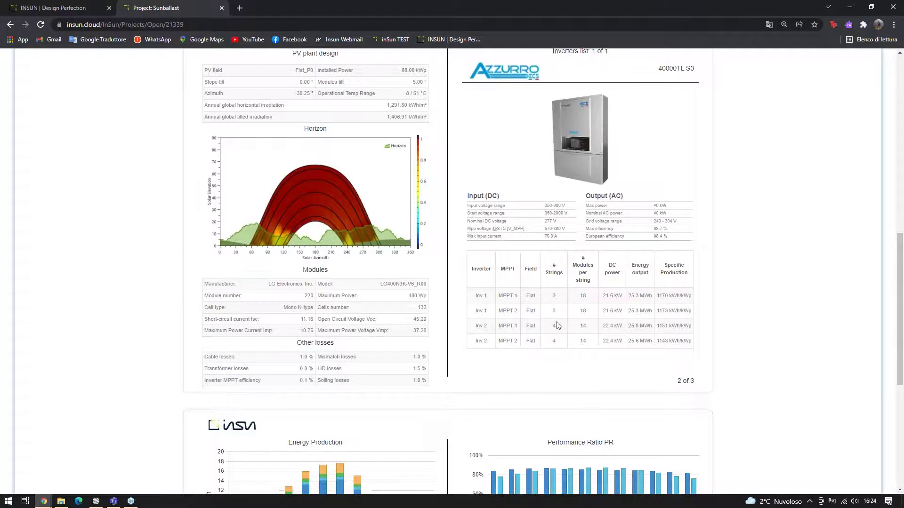
scroll(555, 325, down, 6)
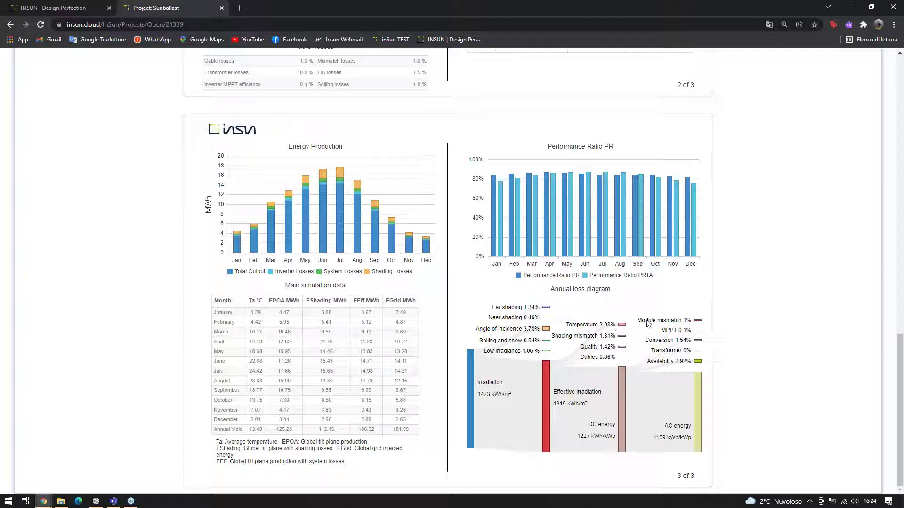
scroll(625, 316, up, 17)
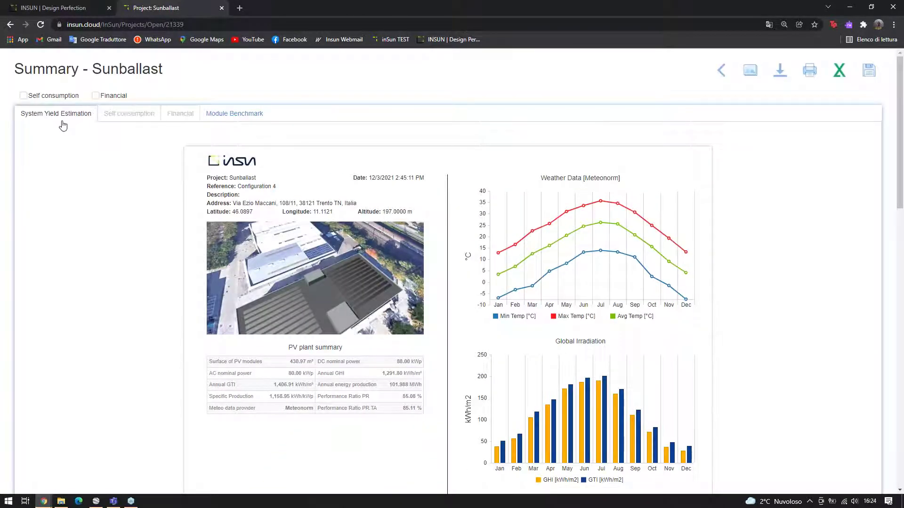
Tick Self consumption and open the Self consumption settings page
click(63, 96)
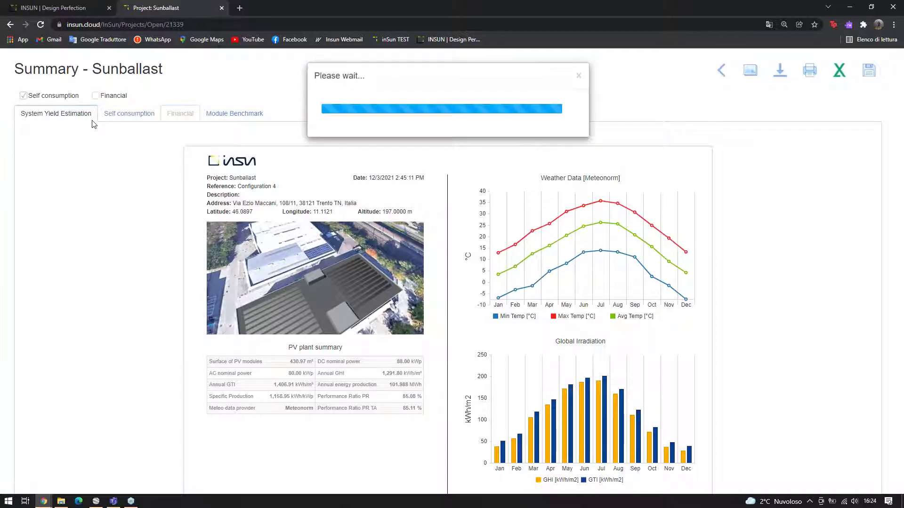
click(123, 115)
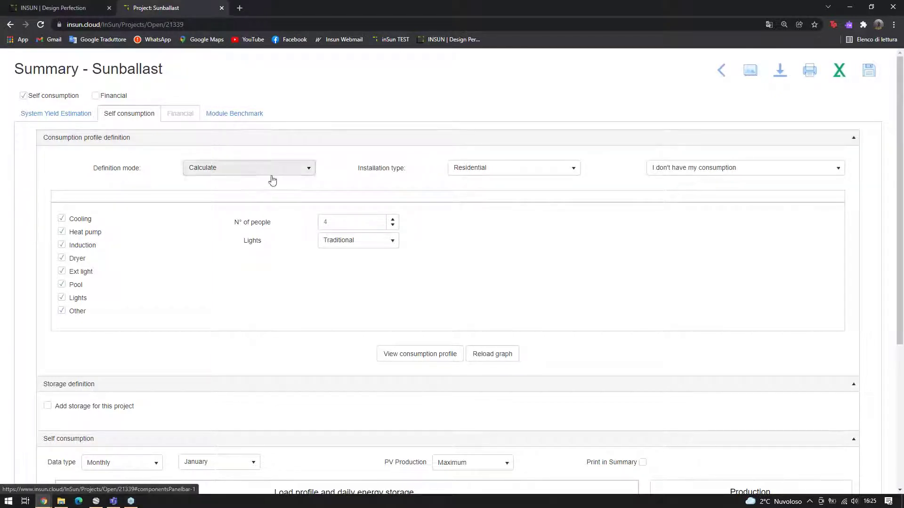
Try the Upload profile definition mode with CSV format, then revert to a calculated profile
click(230, 175)
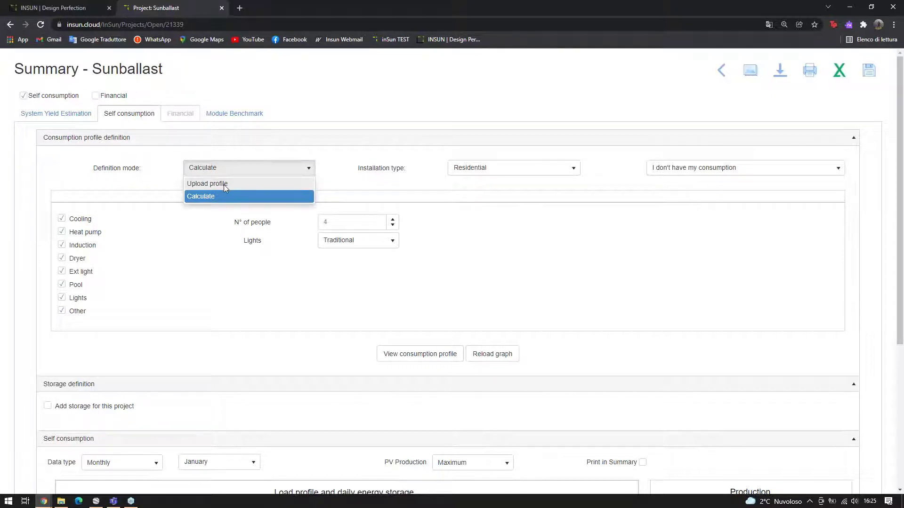
click(225, 183)
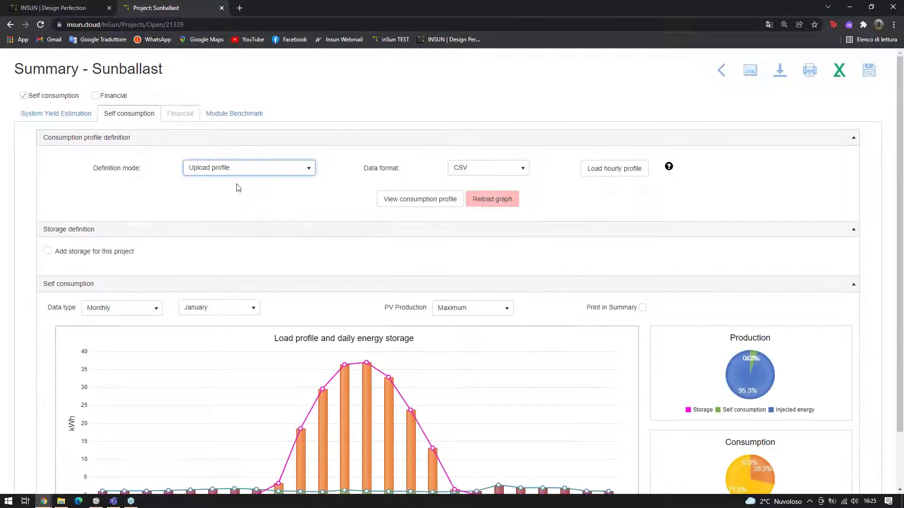
click(484, 174)
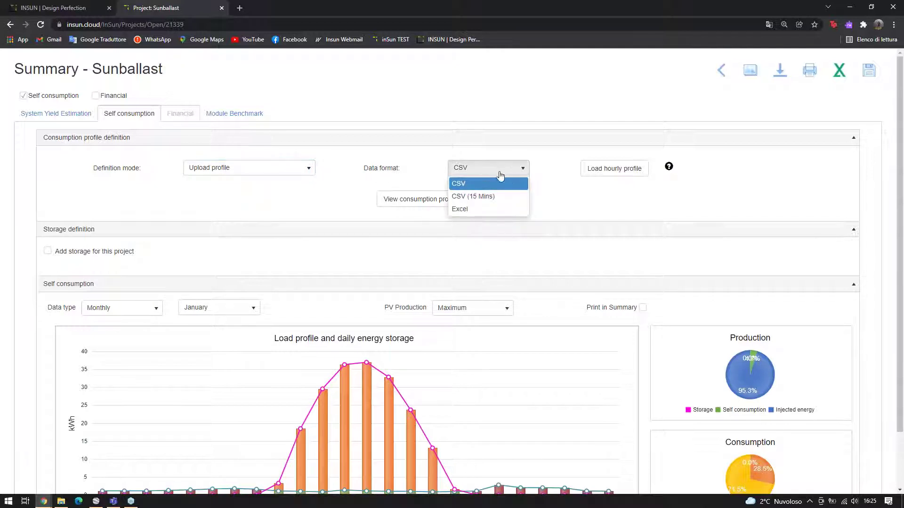
click(511, 173)
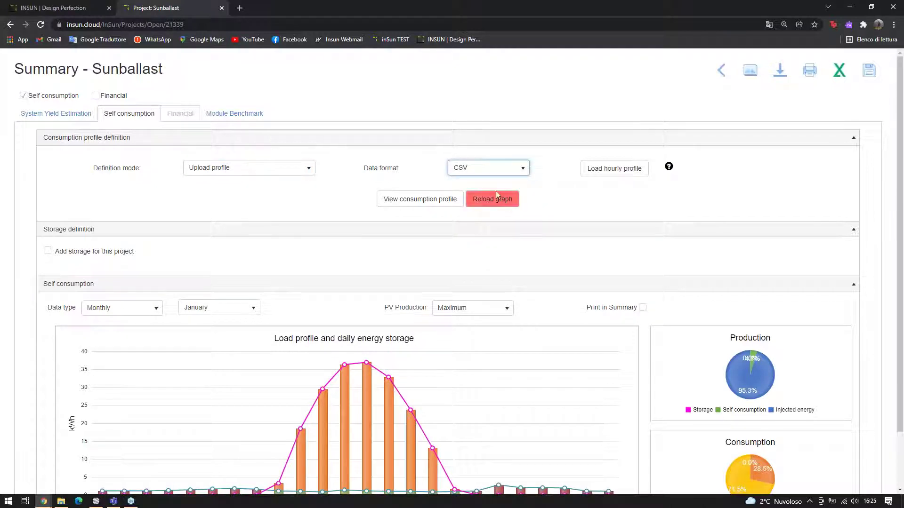
click(261, 168)
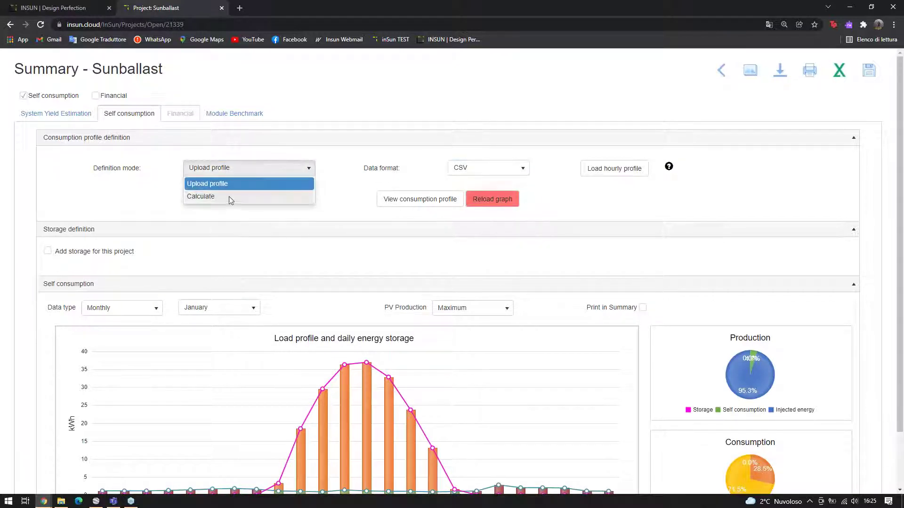
click(228, 196)
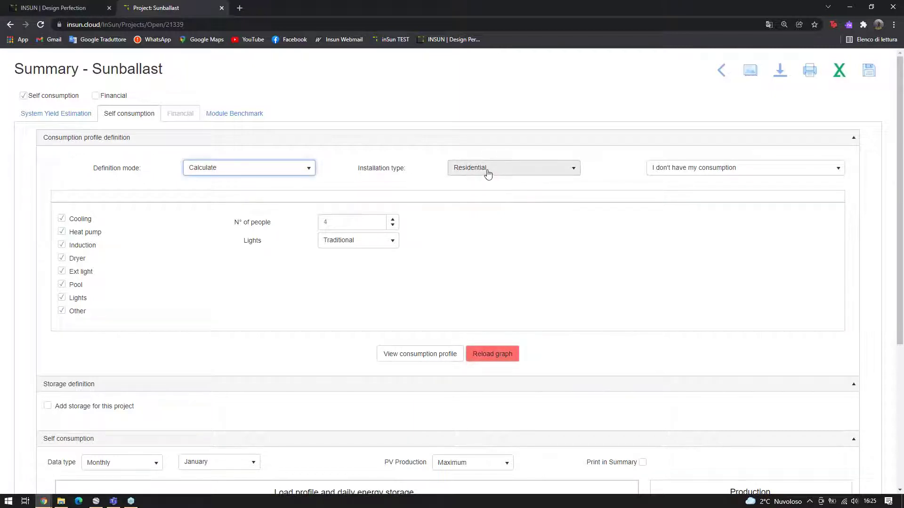
Keep Residential and set the consumption data to monthly consumption divided into F1, F2, F3 bands
click(487, 172)
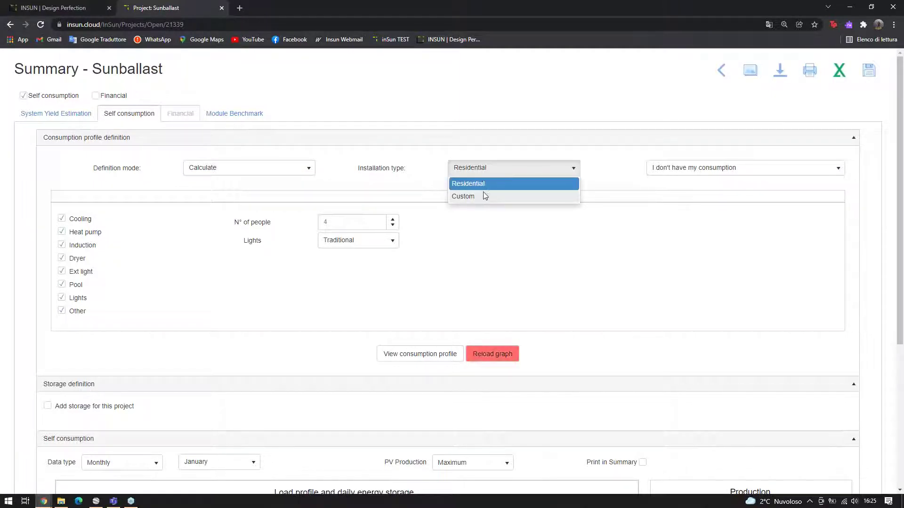
click(493, 171)
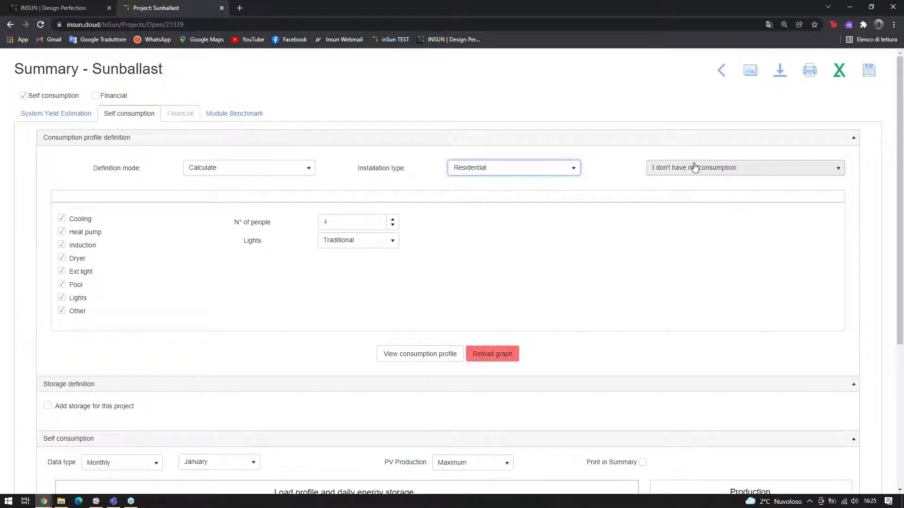
click(694, 168)
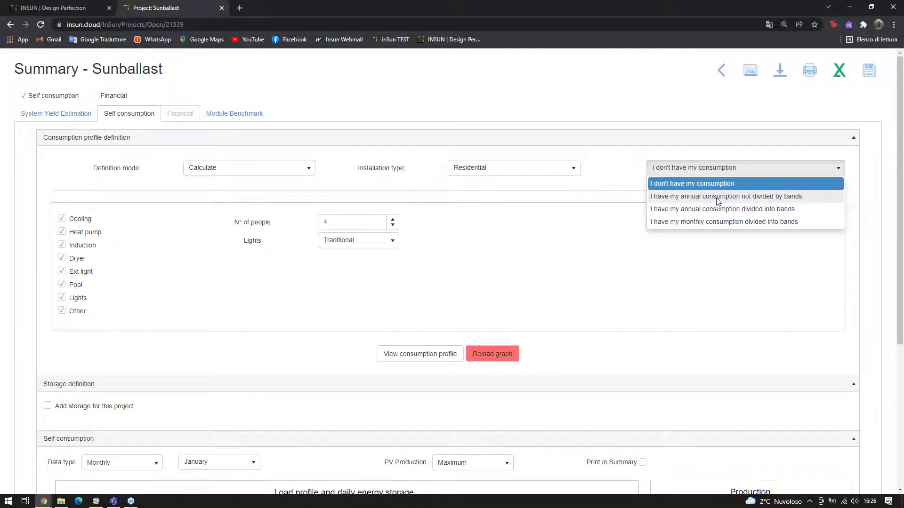
click(792, 197)
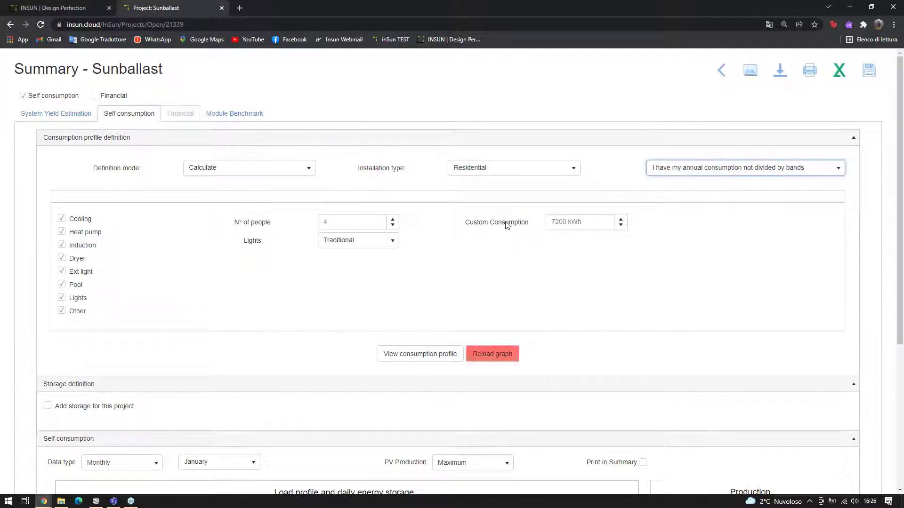
click(677, 169)
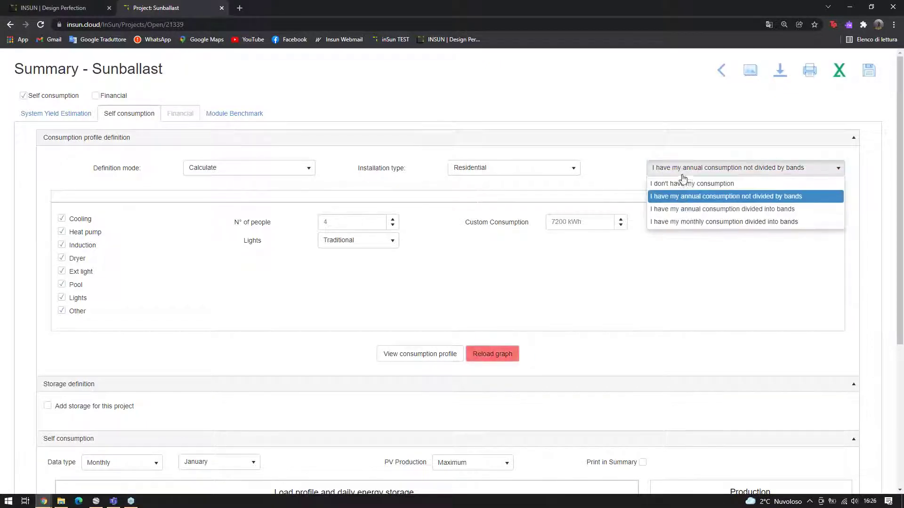
click(696, 211)
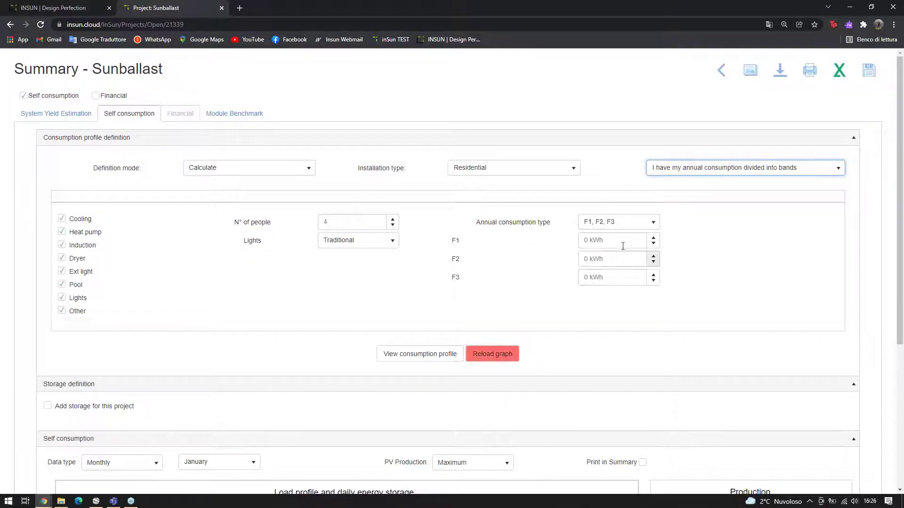
click(699, 168)
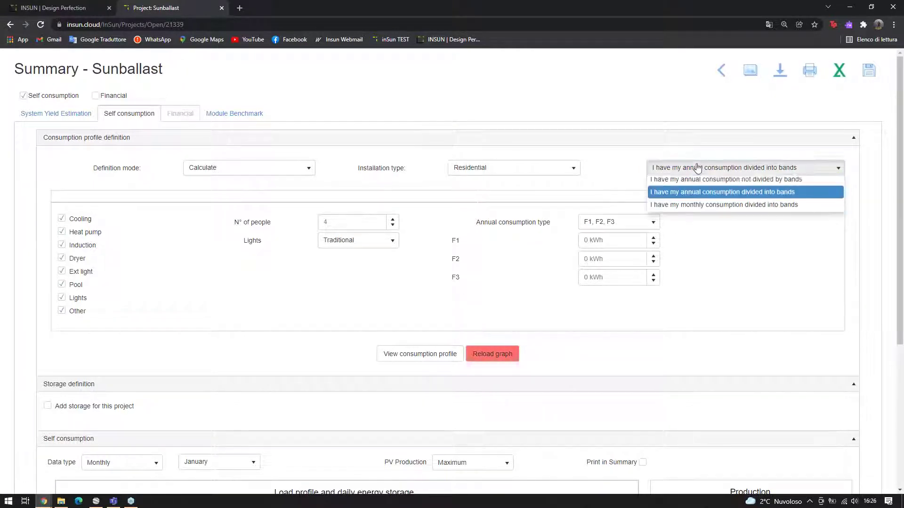
click(707, 223)
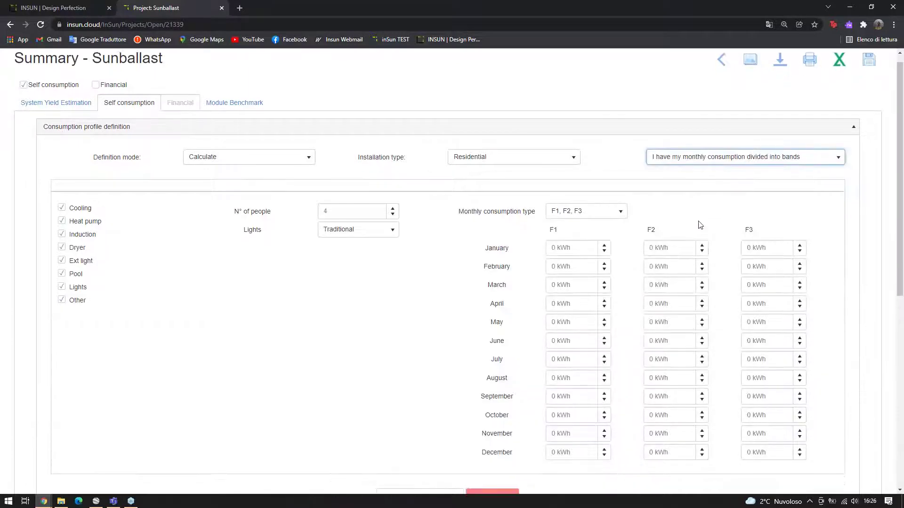
scroll(701, 225, down, 1)
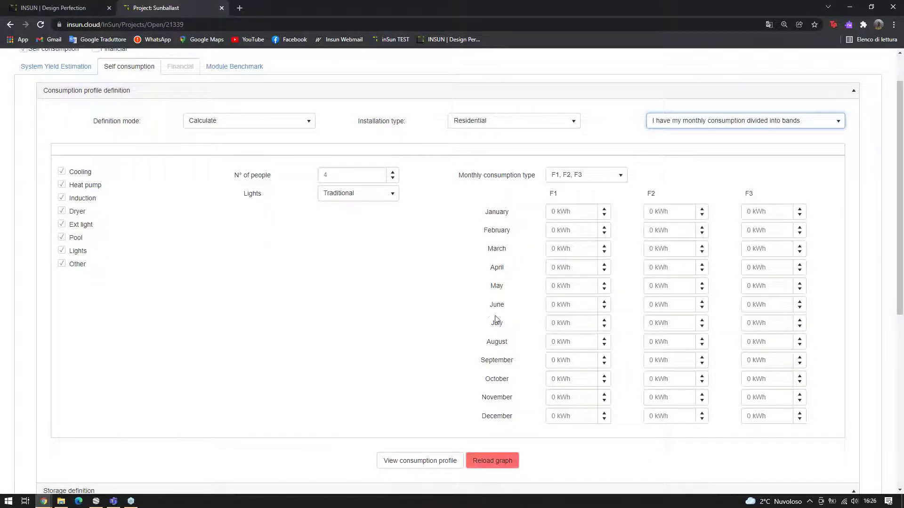
Switch to annual banded consumption and enter F1 80000, F2 35000 and F3 15000 kWh
click(703, 123)
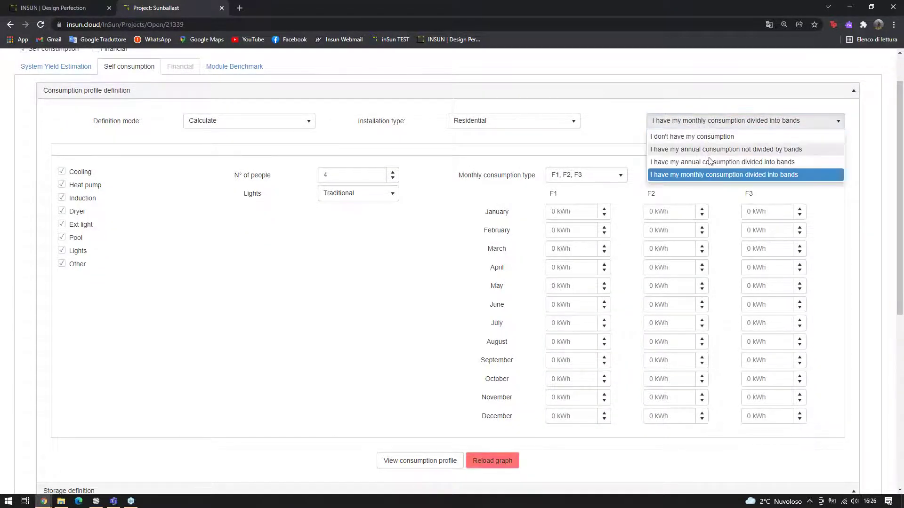
click(703, 160)
click(626, 191)
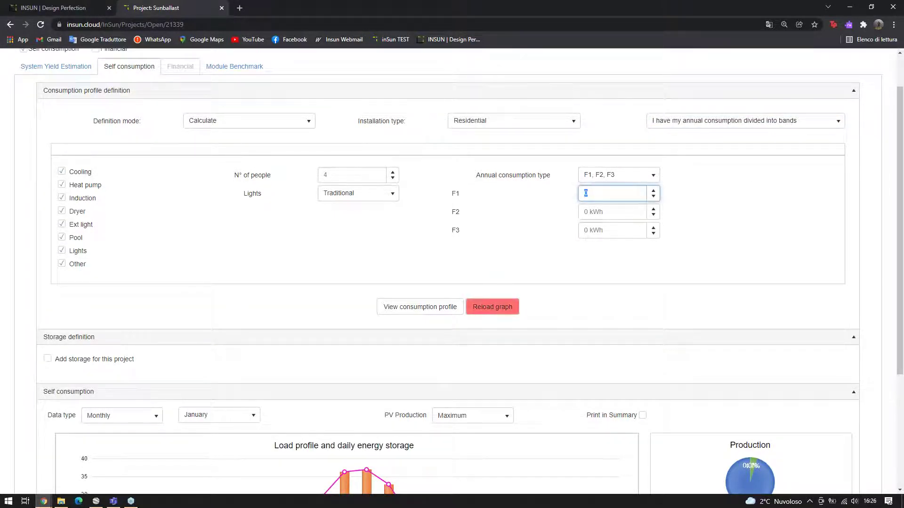
text(80000)
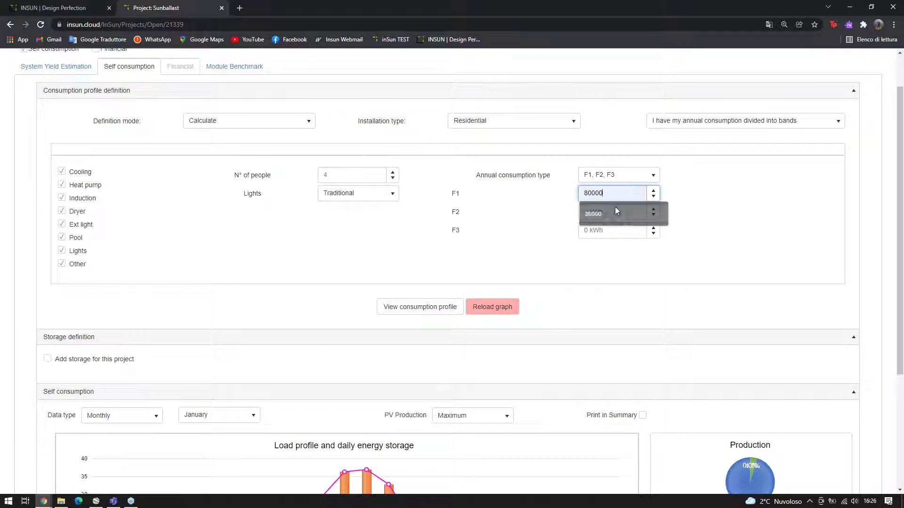
click(607, 209)
key(Tab)
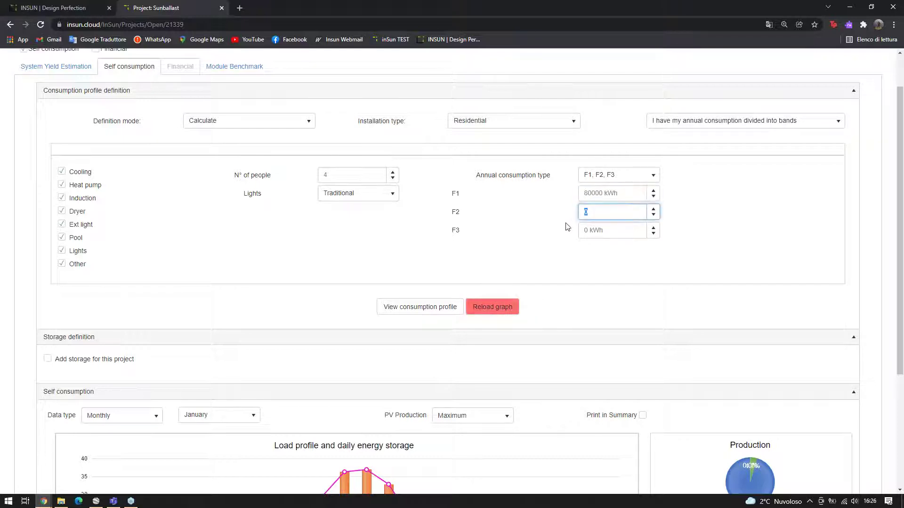
text(35000)
key(Tab)
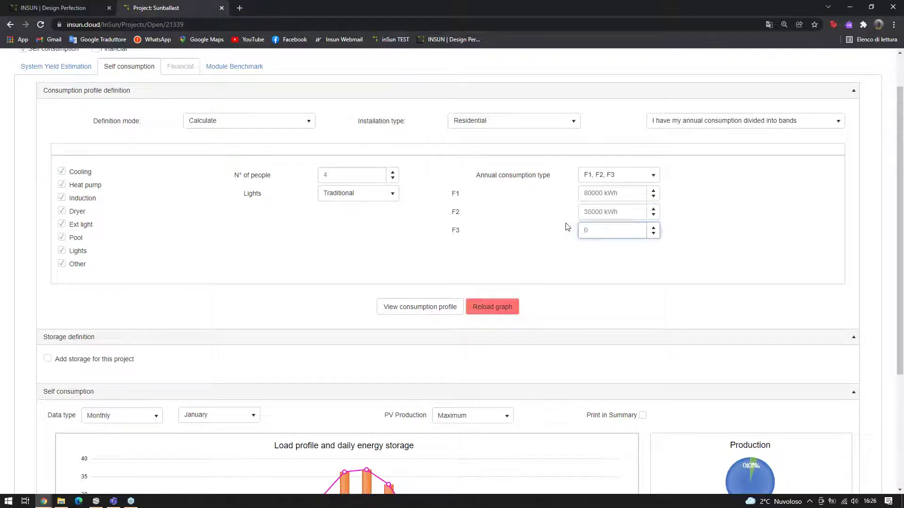
text(15000)
click(763, 185)
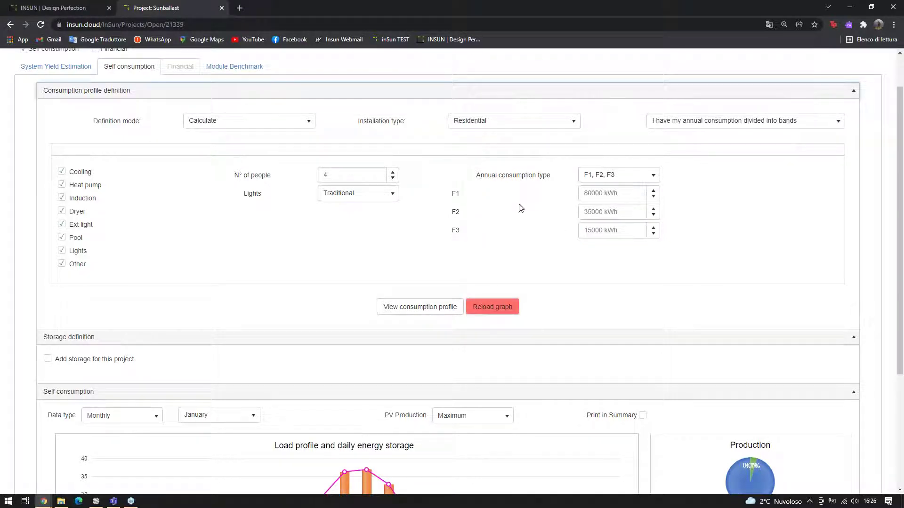
Untick Induction, preview the May consumption profile, then reload the self-consumption graph
scroll(96, 183, down, 1)
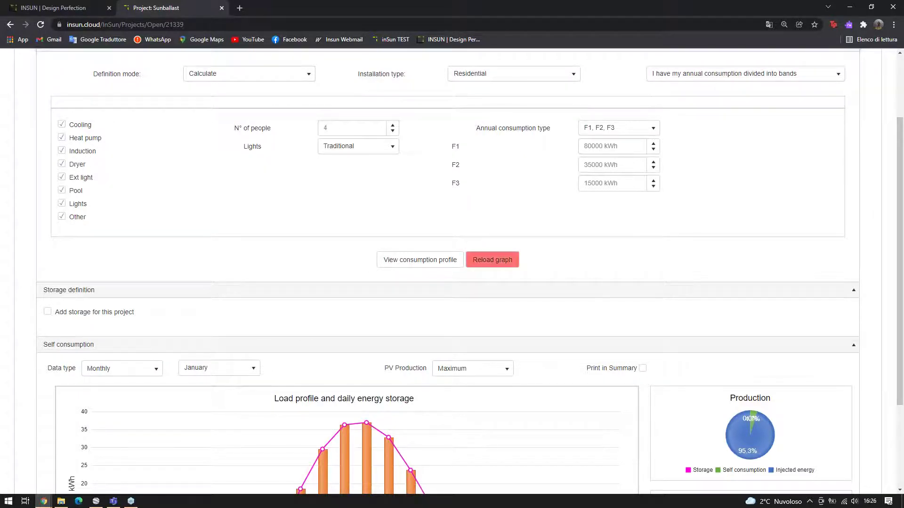
click(61, 150)
click(402, 267)
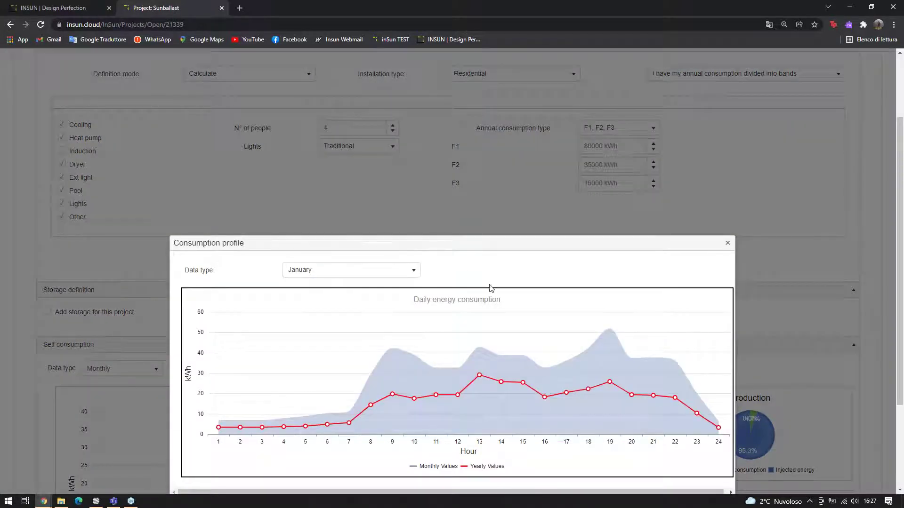
scroll(420, 235, down, 1)
click(414, 224)
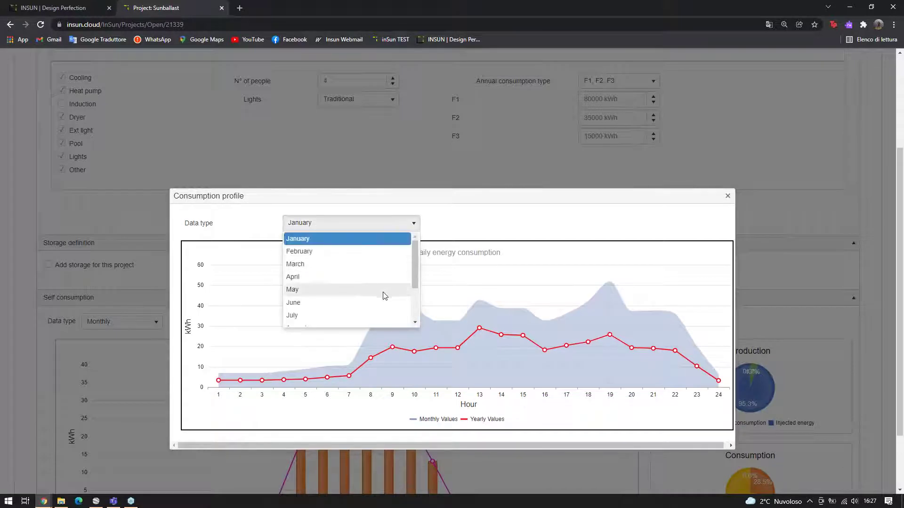
click(380, 291)
click(723, 149)
click(489, 220)
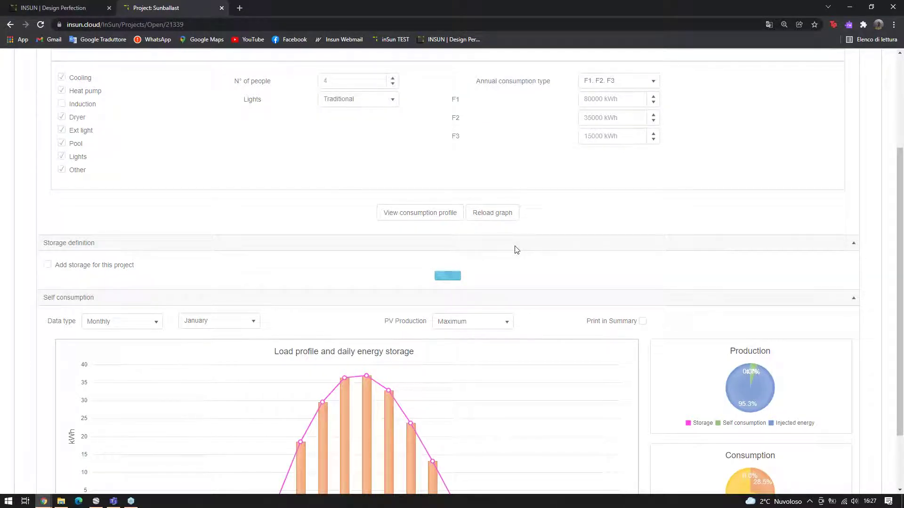
Show yearly self-consumption data with average PV production plotted against the consumption profile
scroll(471, 280, down, 2)
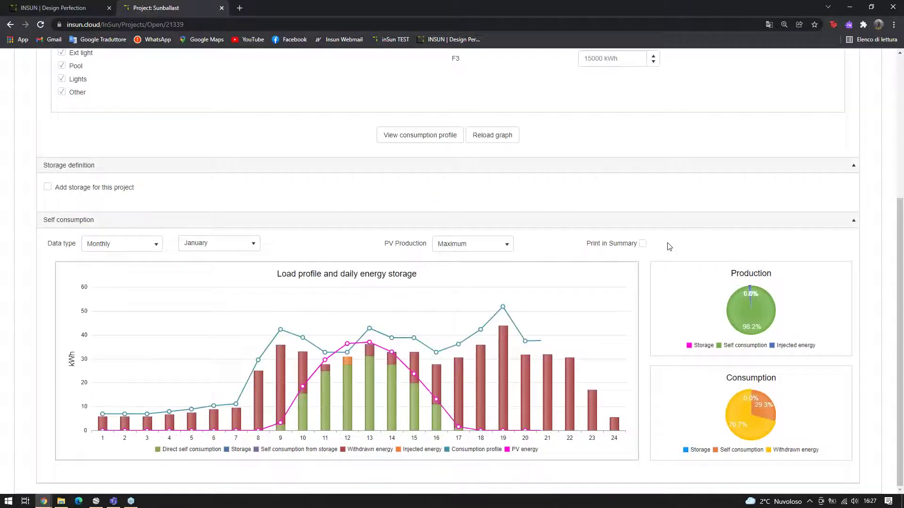
click(140, 245)
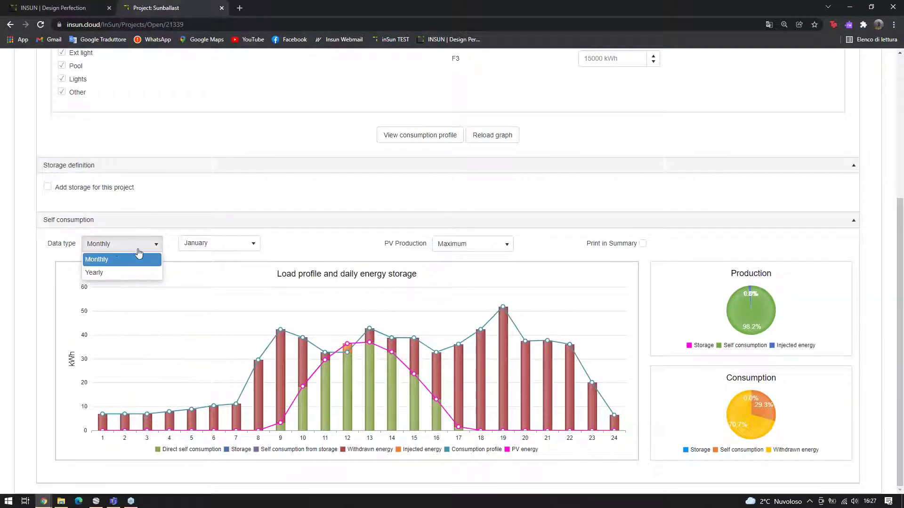
click(97, 273)
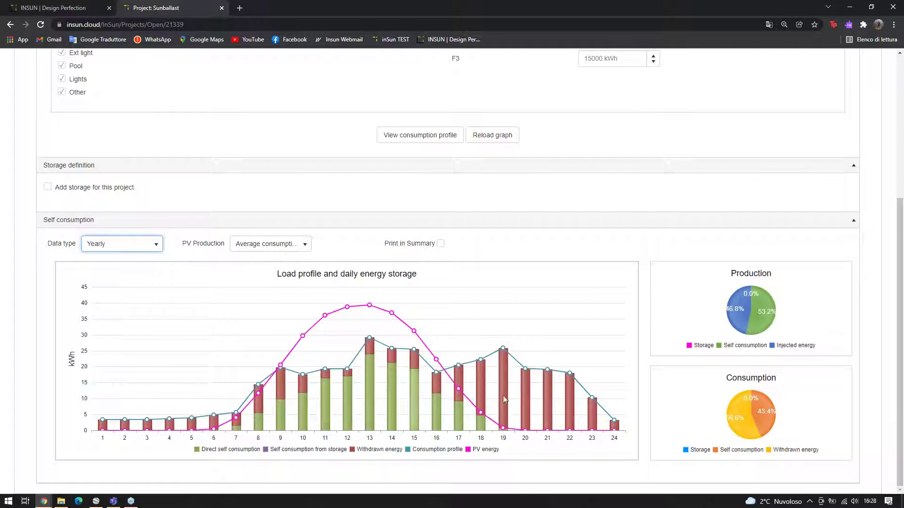
click(292, 245)
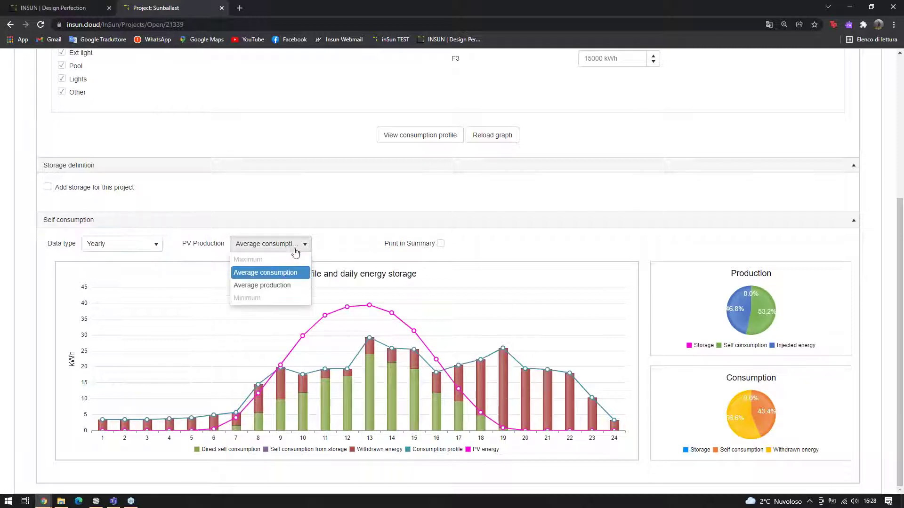
click(276, 293)
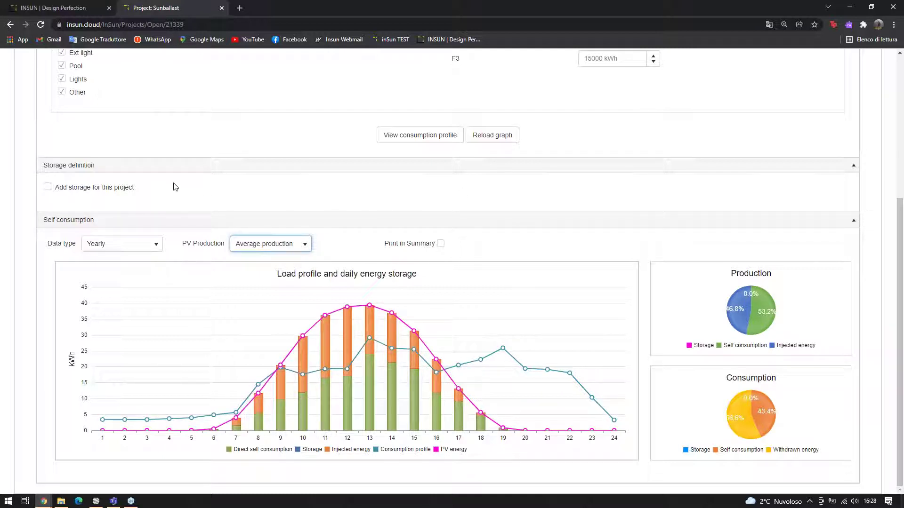
Add Azzurro storage: Azzurro 3000SP, variant 3000SP, Weco HeSu4k4 batteries, 1x5 - 24.75 kWh
click(78, 190)
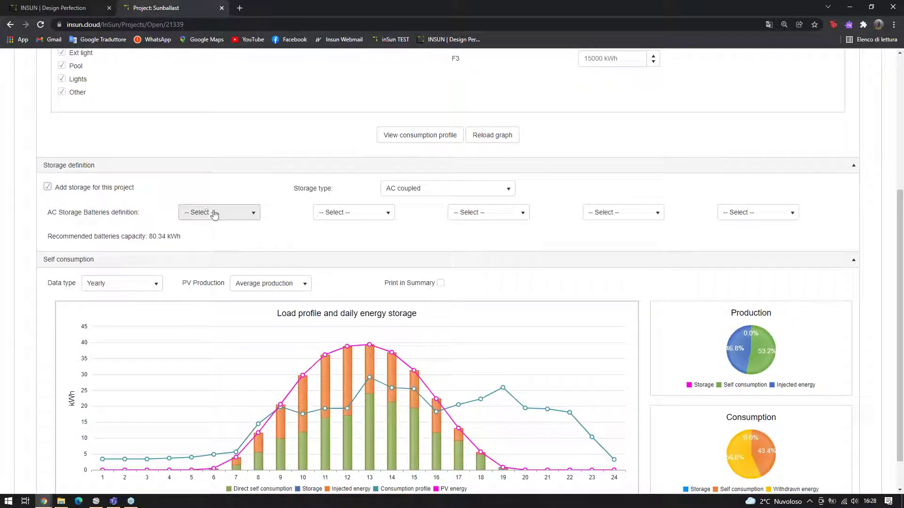
click(235, 213)
click(205, 241)
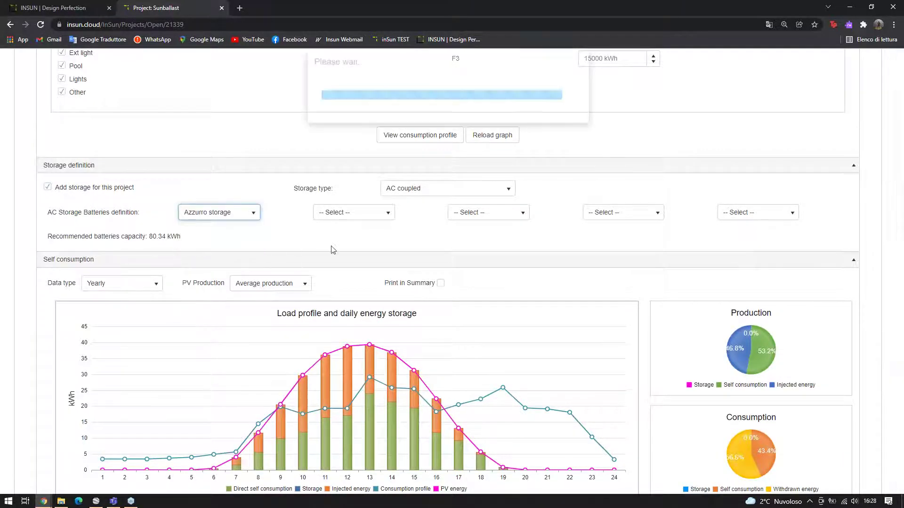
click(375, 217)
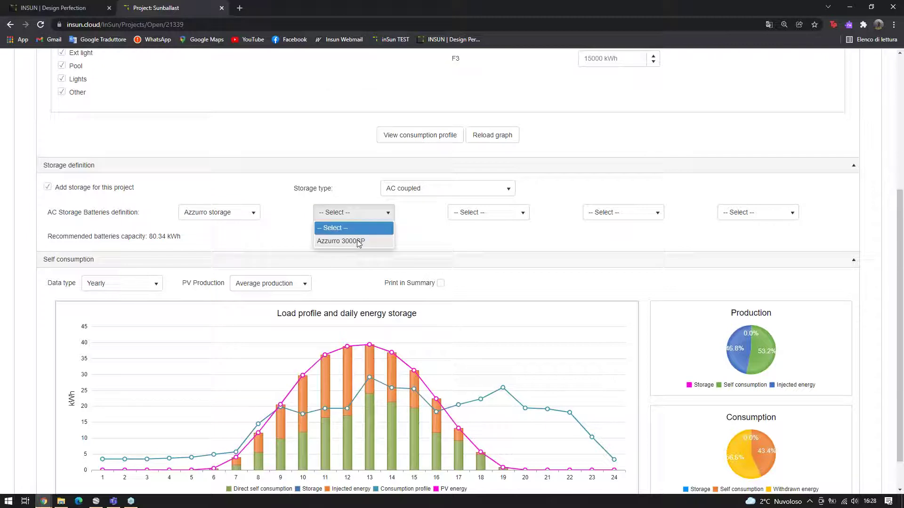
click(342, 241)
click(486, 219)
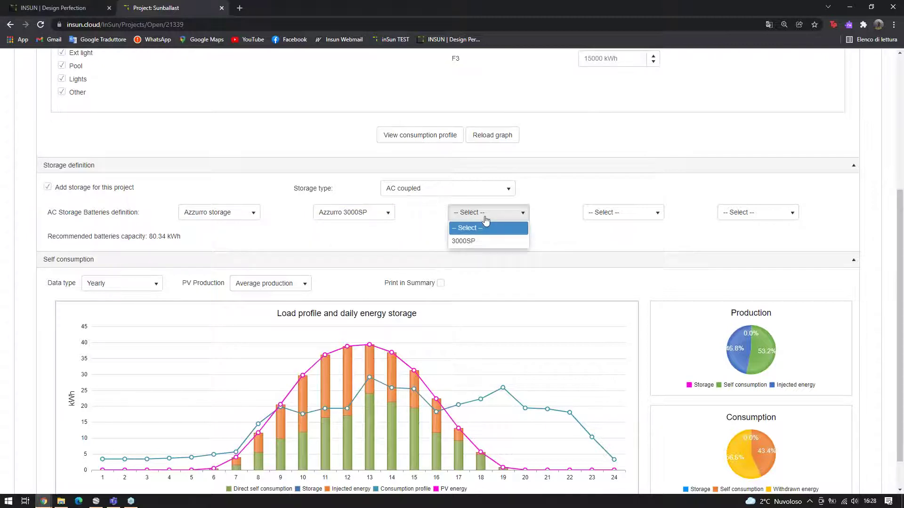
click(479, 241)
click(633, 216)
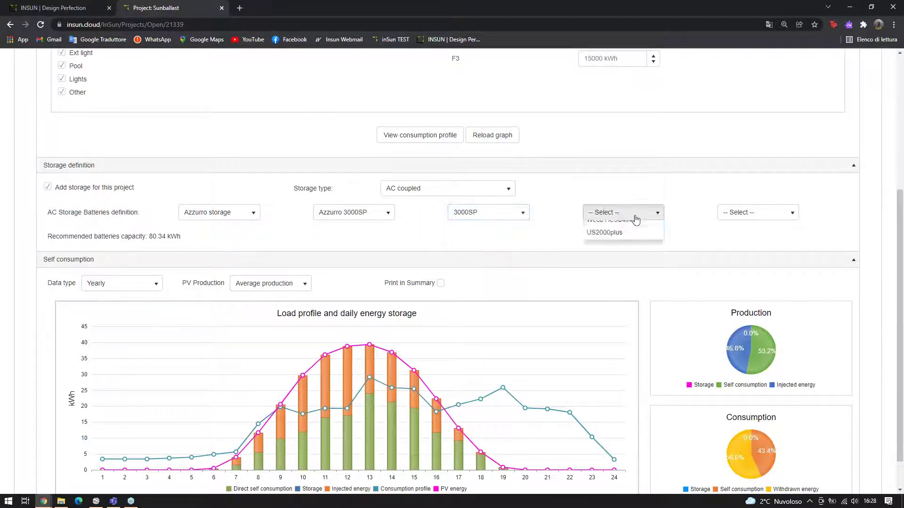
click(612, 240)
click(741, 214)
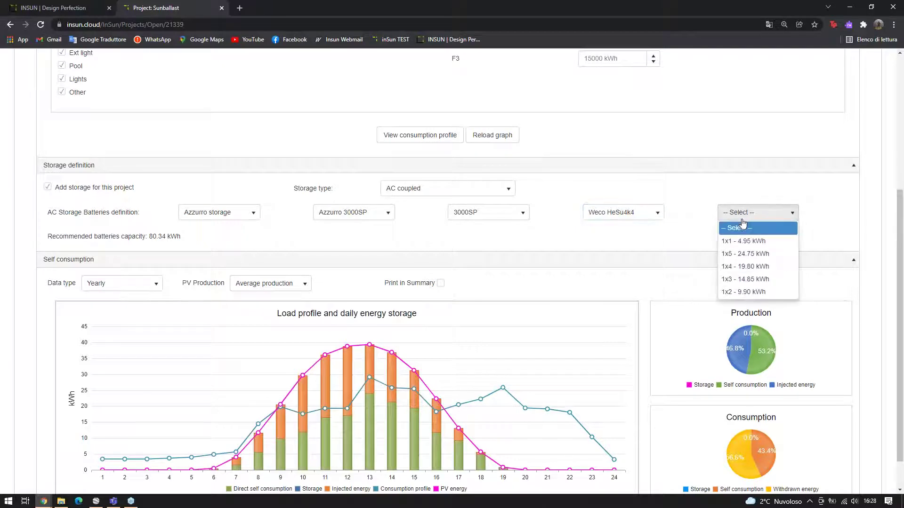
click(769, 255)
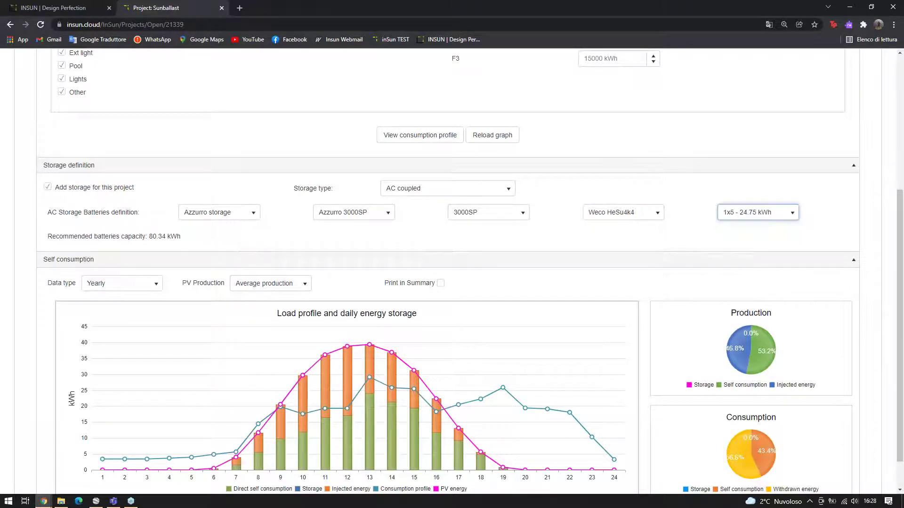
Reload the self-consumption graph to include the new storage
scroll(552, 170, down, 1)
scroll(553, 170, up, 1)
click(499, 142)
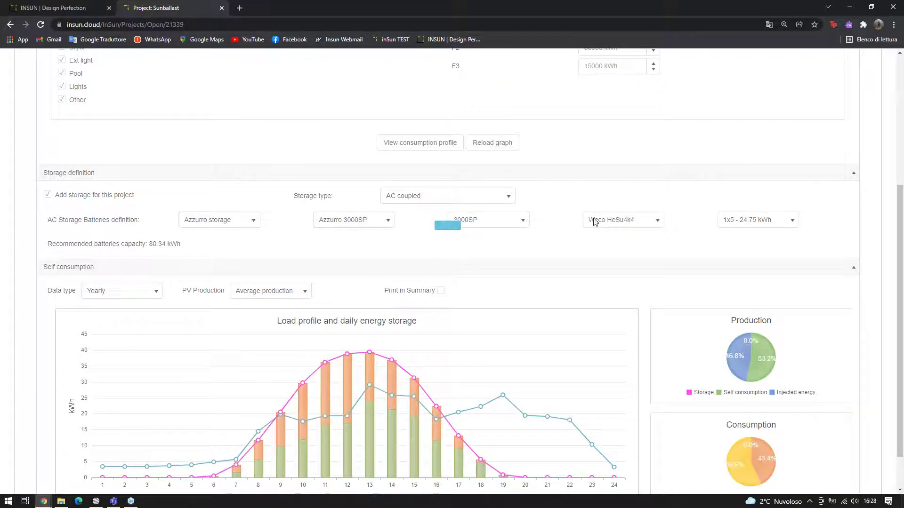
scroll(619, 248, down, 1)
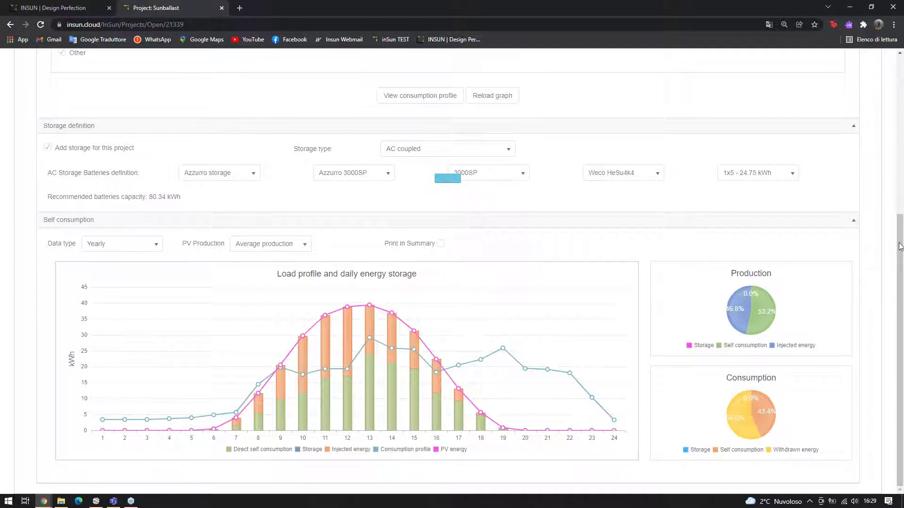
Plot average consumption with storage, then return from the Summary to the 3D roof view
scroll(899, 246, up, 1)
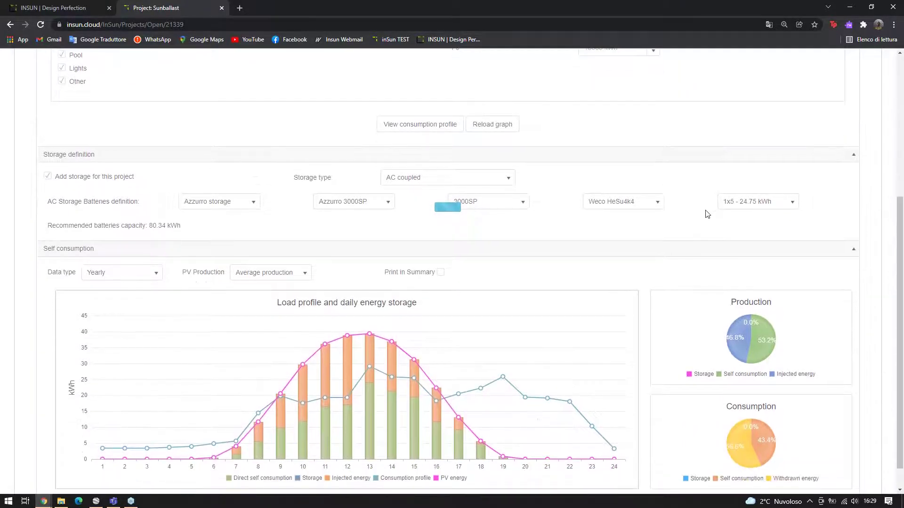
scroll(707, 214, down, 1)
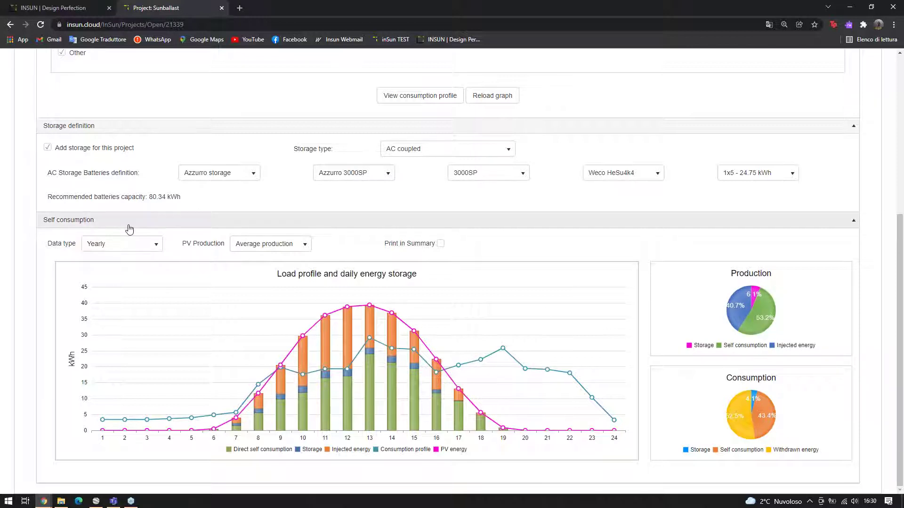
click(270, 244)
click(280, 271)
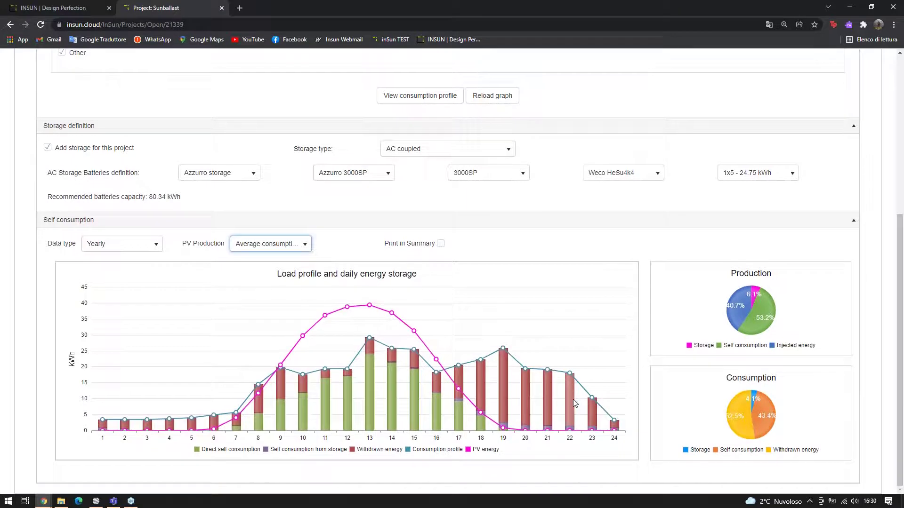
scroll(572, 399, up, 5)
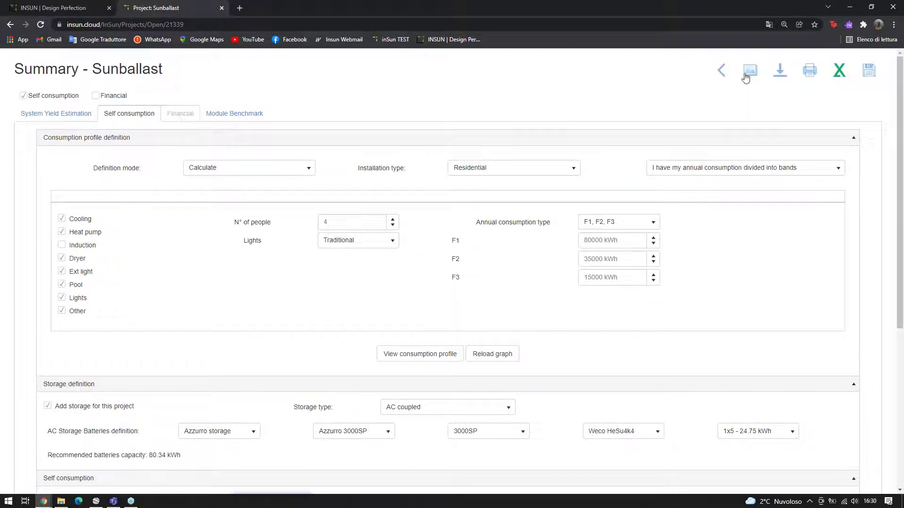
click(722, 70)
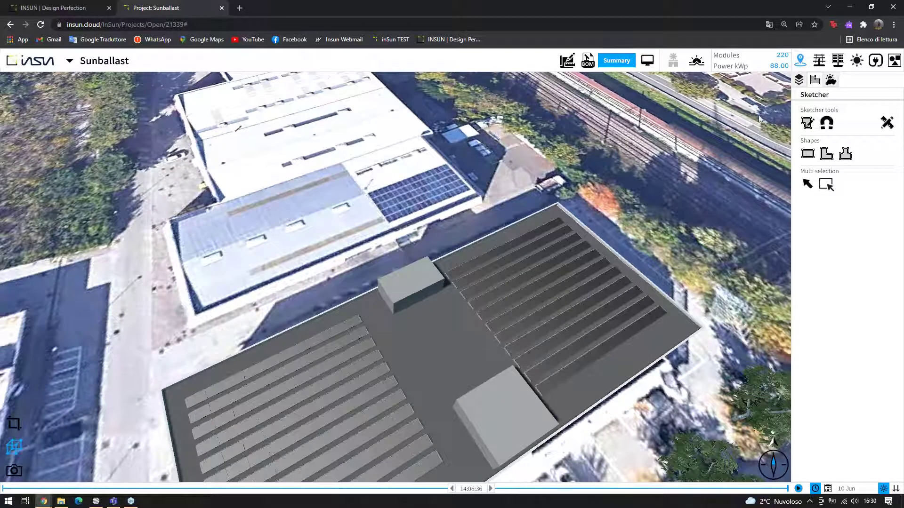
Open the Terrain settings panel and switch the roof layout to 2D view
click(799, 80)
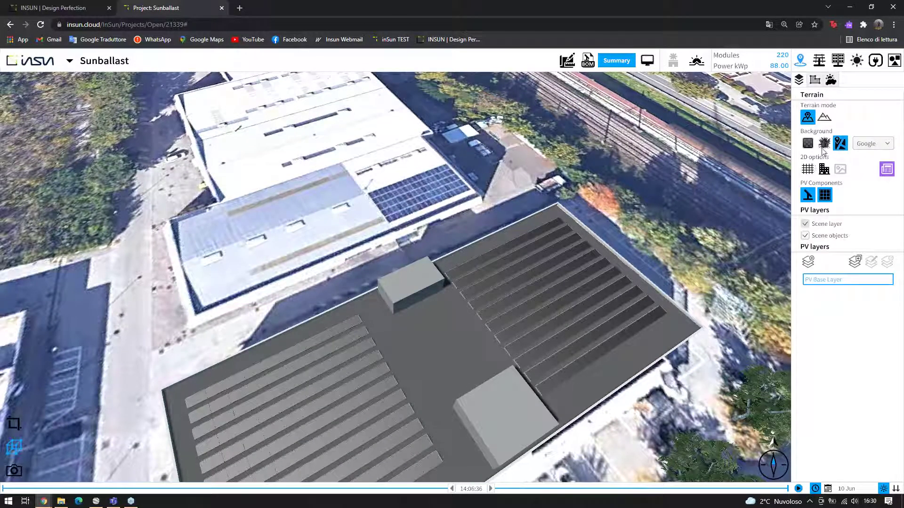
click(15, 424)
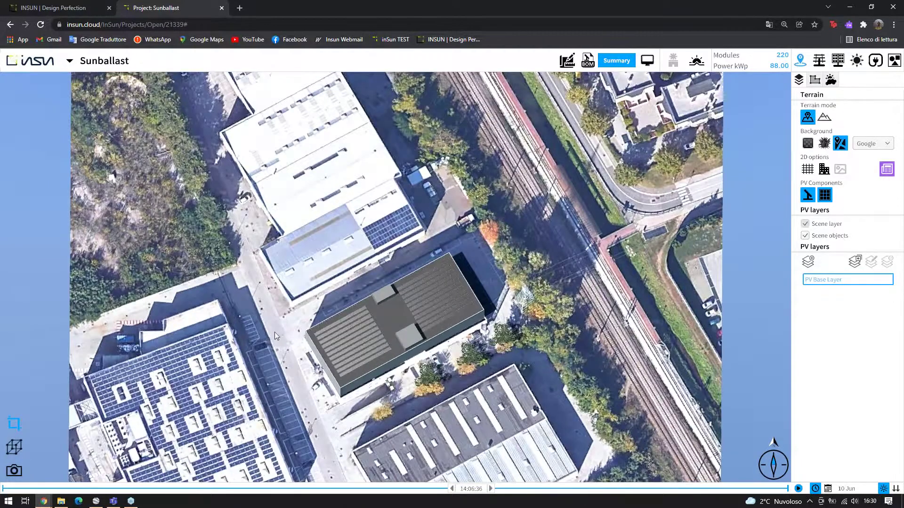
scroll(348, 297, up, 3)
scroll(586, 235, down, 1)
scroll(631, 218, down, 1)
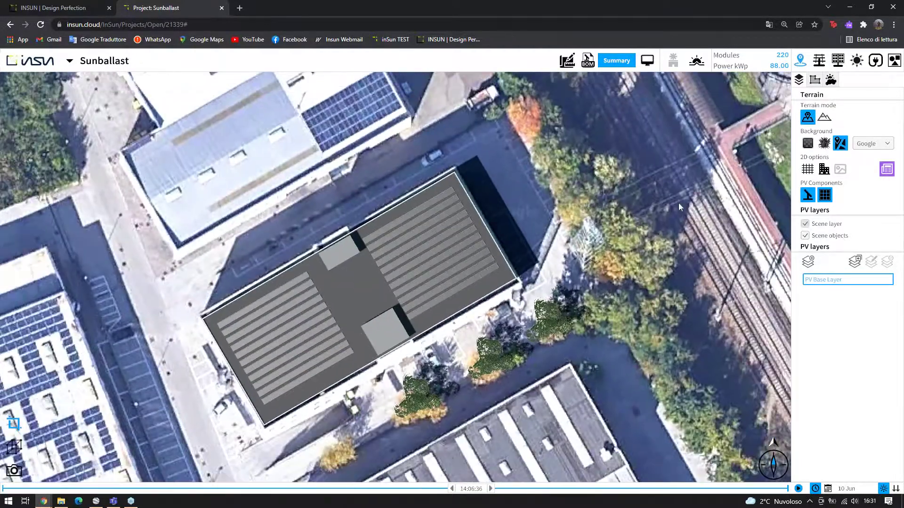
Keep Google as map provider, try Texture and Transparent backgrounds, then restore Map
click(873, 143)
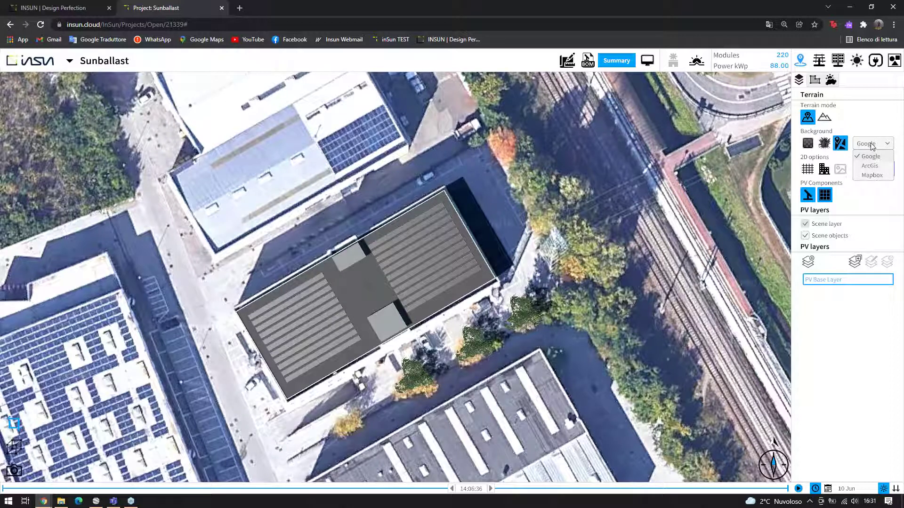
click(872, 146)
click(826, 145)
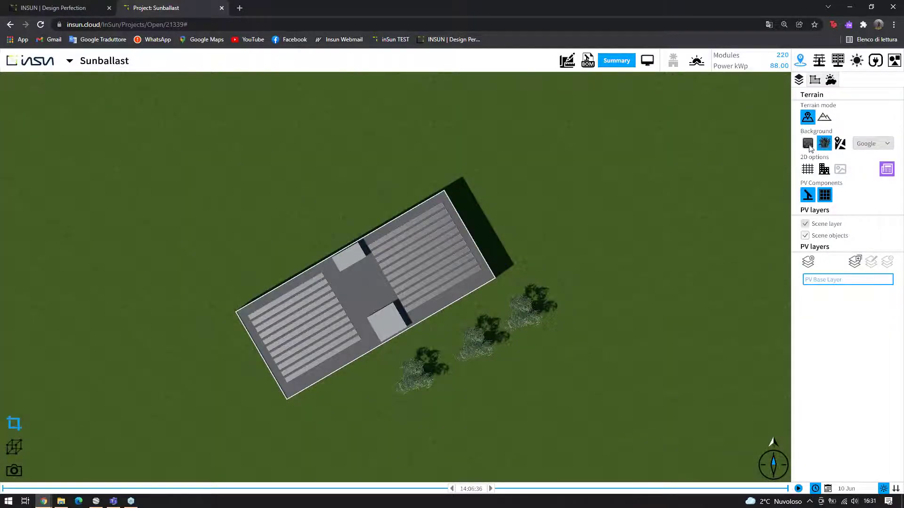
click(809, 145)
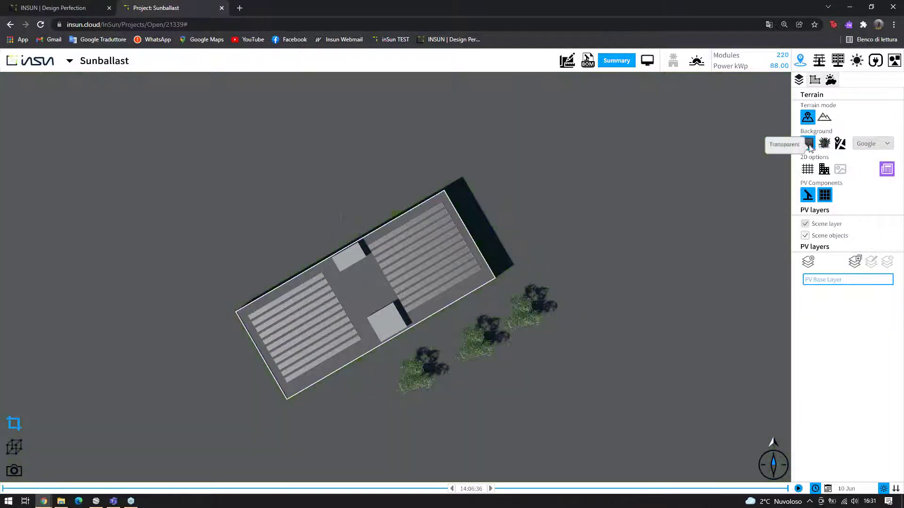
click(841, 146)
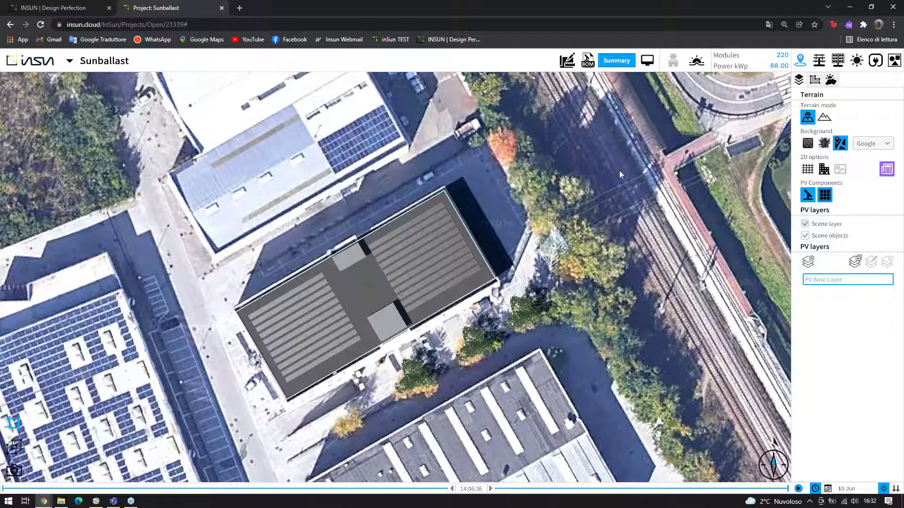
scroll(620, 171, down, 1)
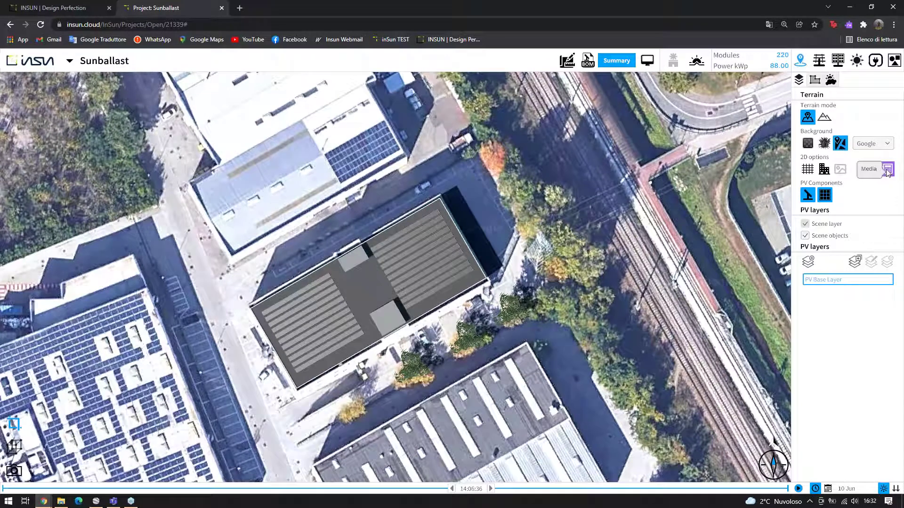
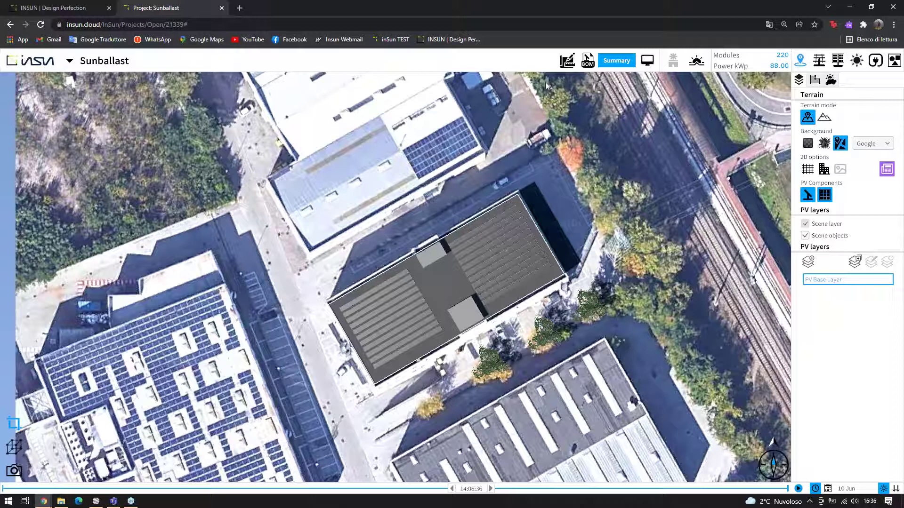
Export the Configuration 4 documentation, bringing up its 9,987.30 EUR bill of materials
click(608, 61)
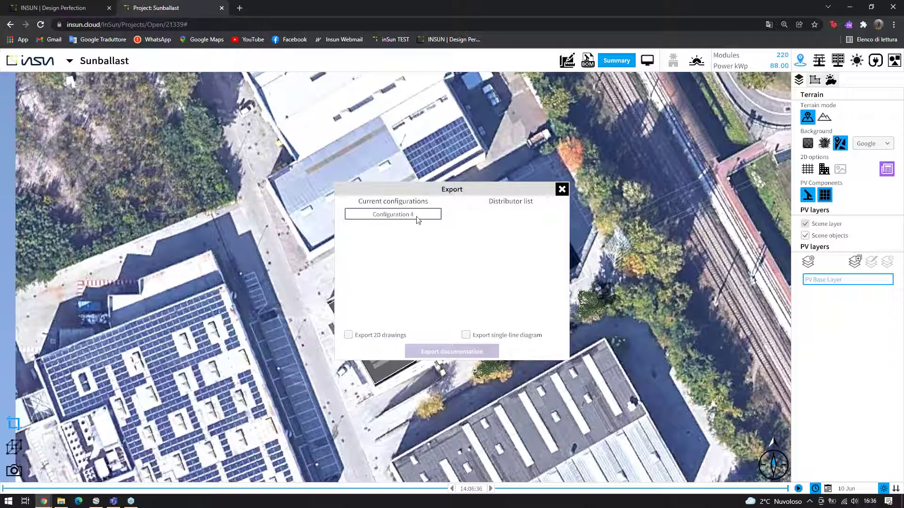
click(469, 353)
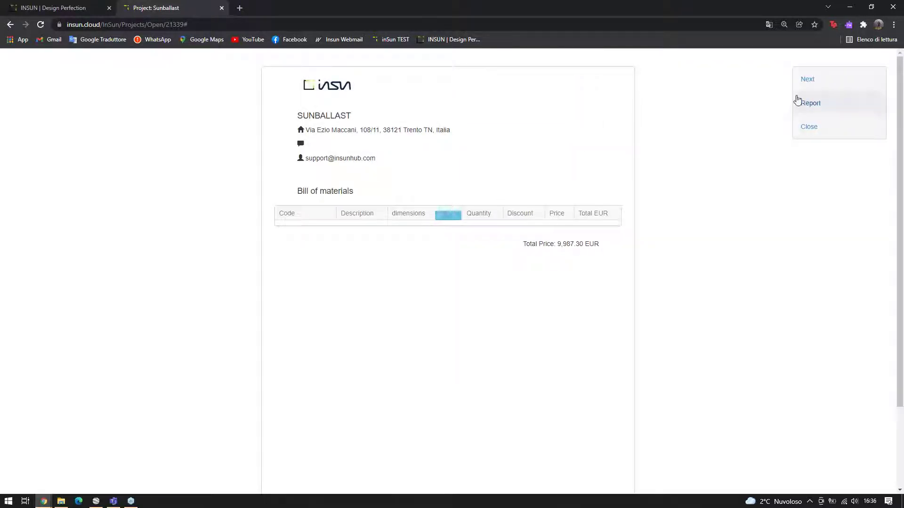
Continue to the summary, enable the Financial analysis and review its 1000 EUR/kWp, 88,000 EUR inputs
click(816, 81)
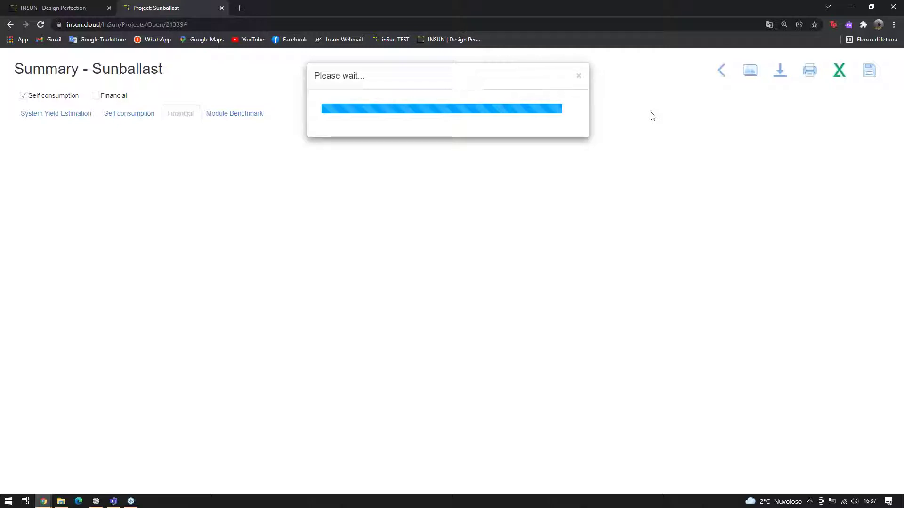
click(117, 97)
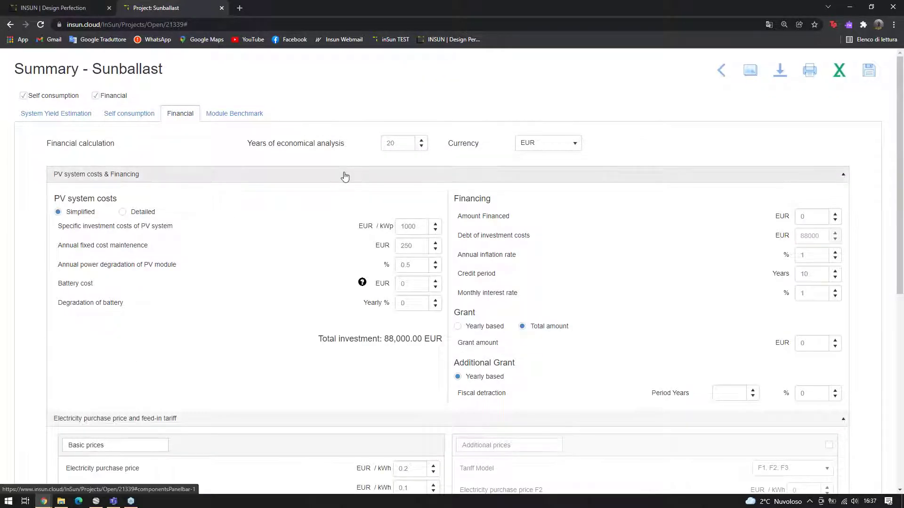
scroll(348, 174, down, 1)
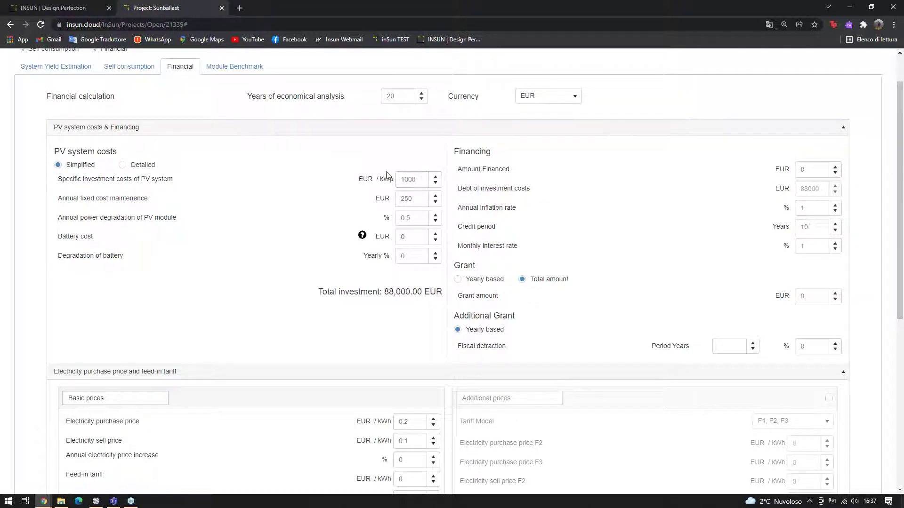
scroll(479, 196, down, 4)
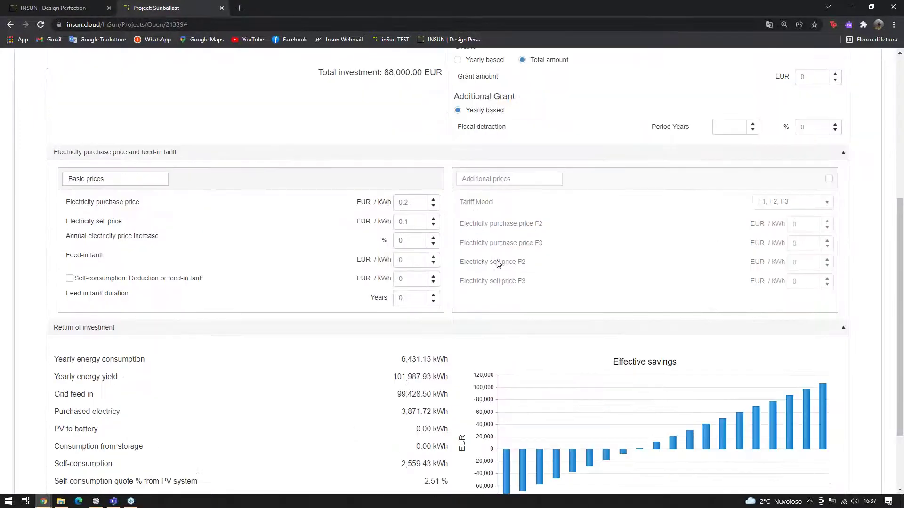
scroll(497, 262, up, 5)
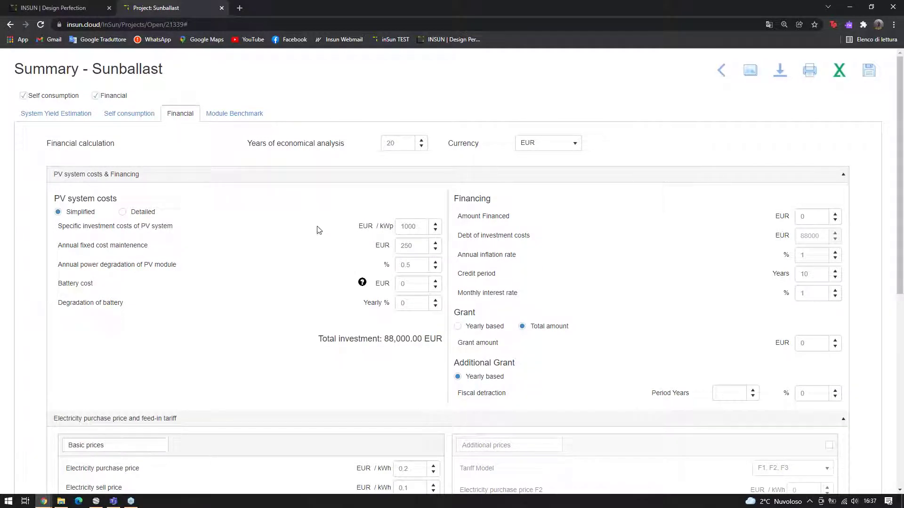
Raise the specific investment cost to 1300 EUR/kWp
drag(409, 226, 404, 227)
text(3)
click(346, 227)
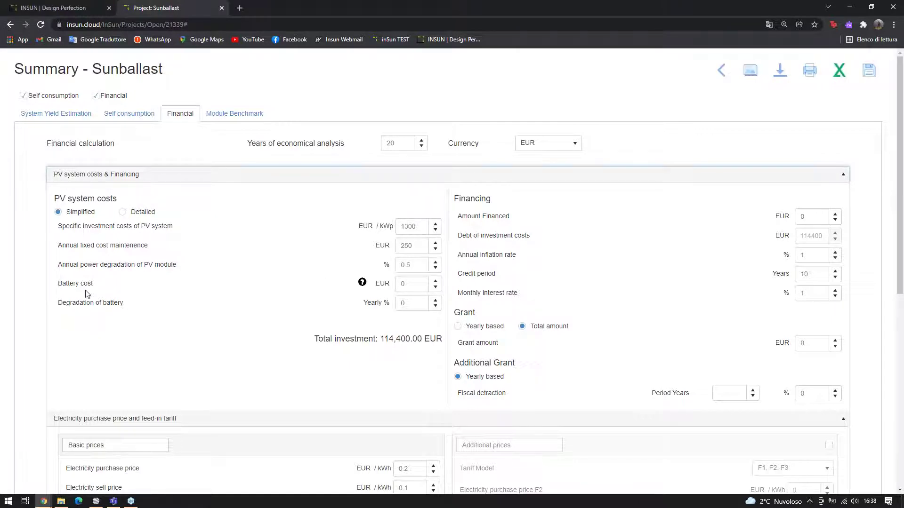
scroll(330, 259, down, 1)
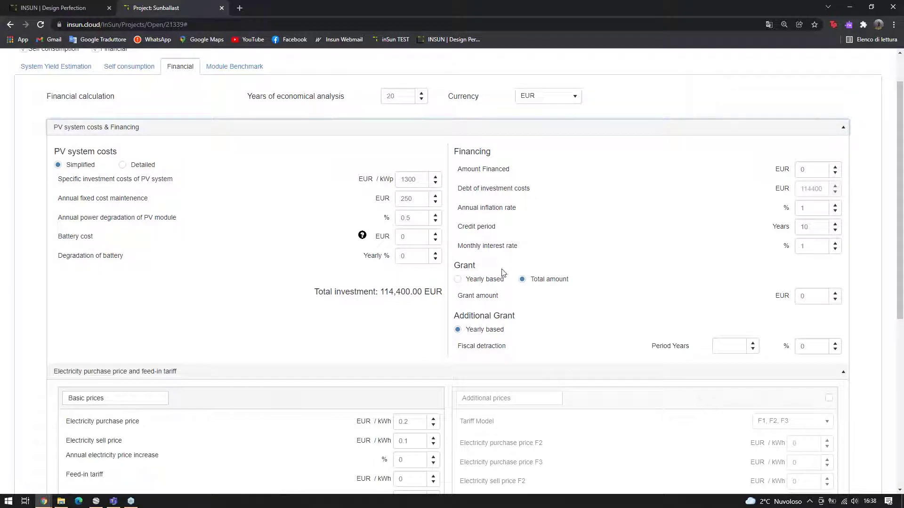
Make the grant a yearly based 60% fiscal detraction over 10 years
click(473, 281)
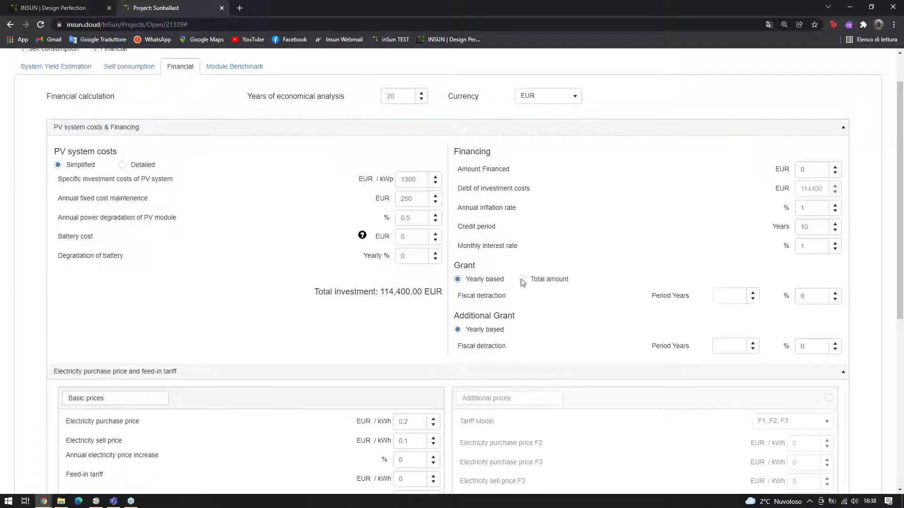
click(729, 293)
text(0)
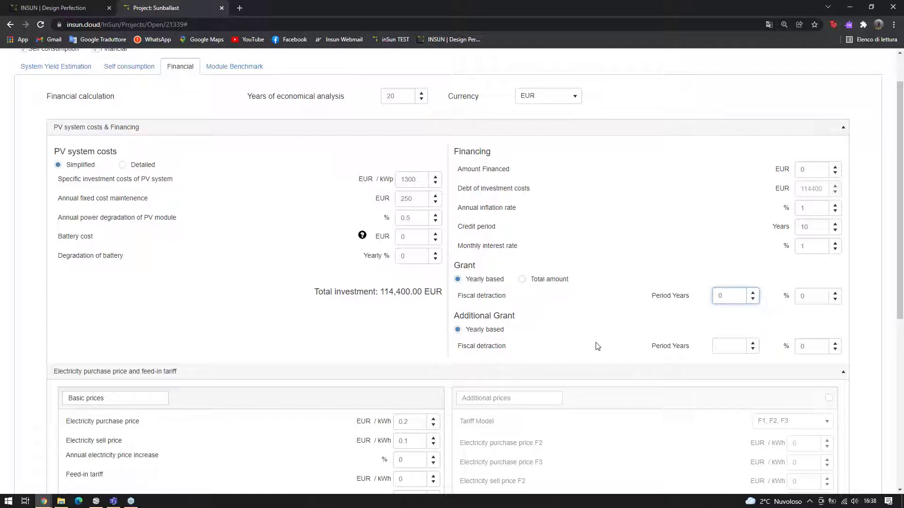
click(811, 296)
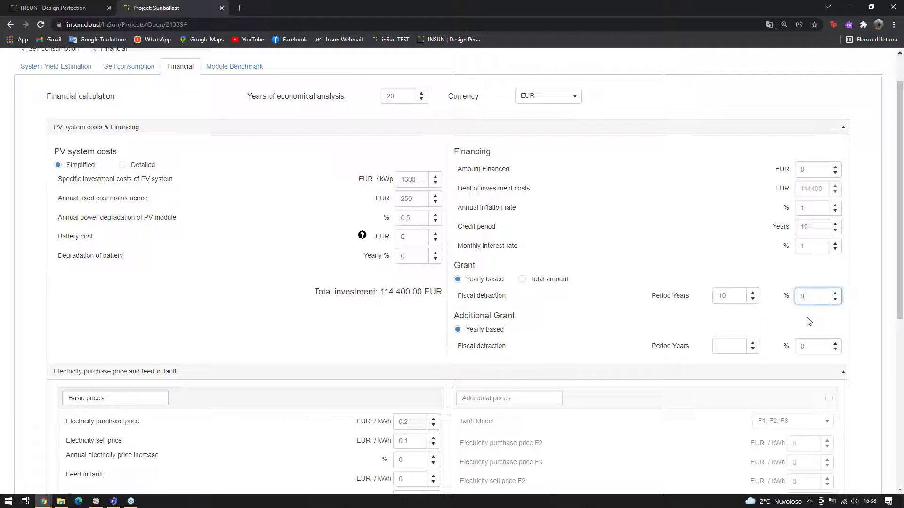
click(665, 231)
scroll(618, 226, down, 4)
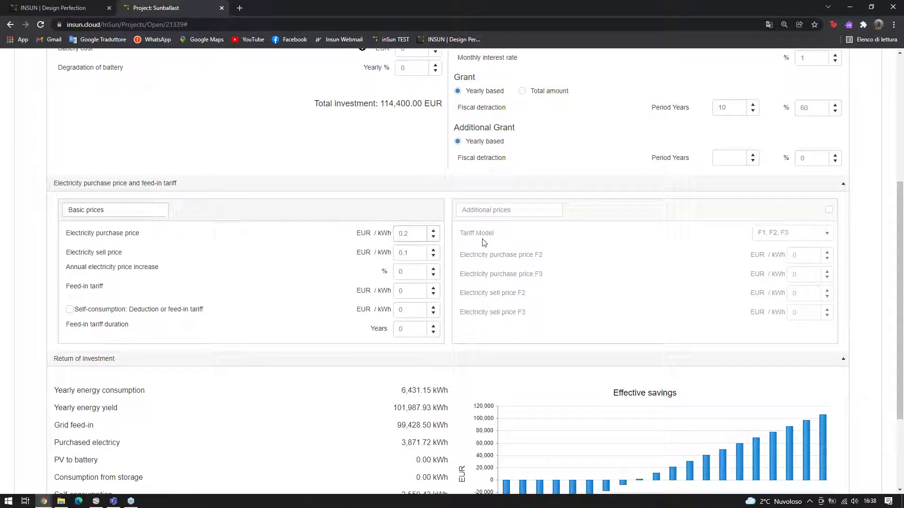
Set the electricity sell price to 0.07 EUR/kWh
double_click(410, 250)
text(0.07)
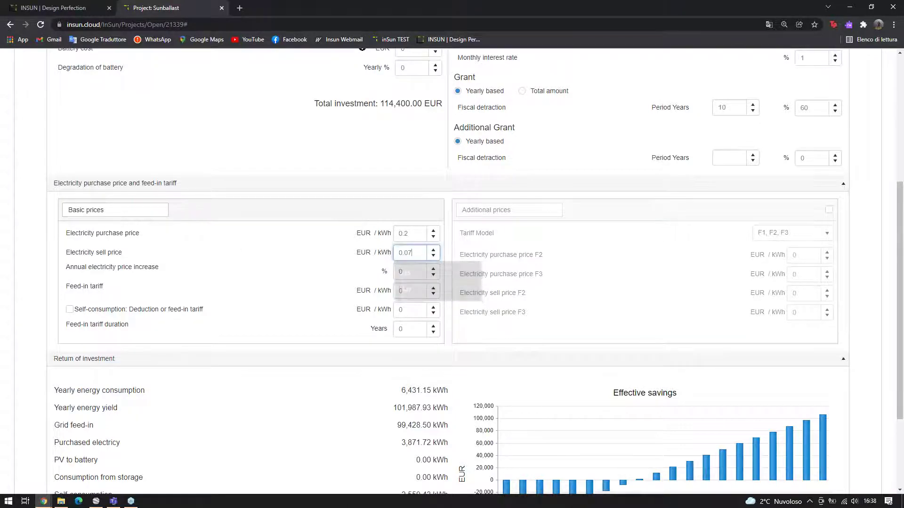
scroll(188, 235, down, 1)
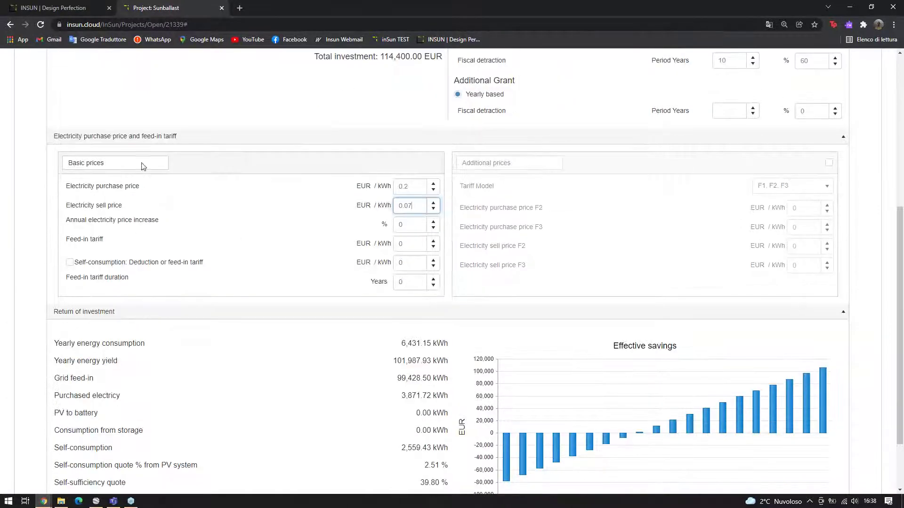
scroll(510, 263, down, 2)
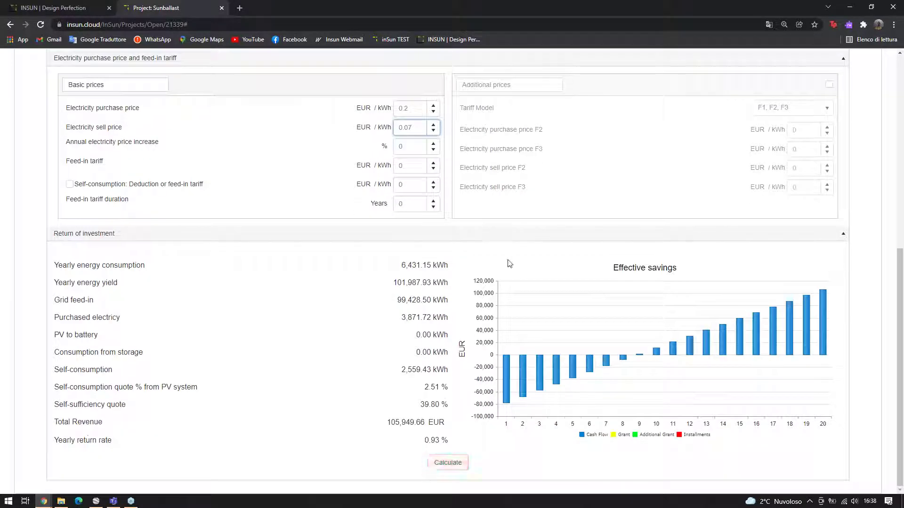
click(448, 462)
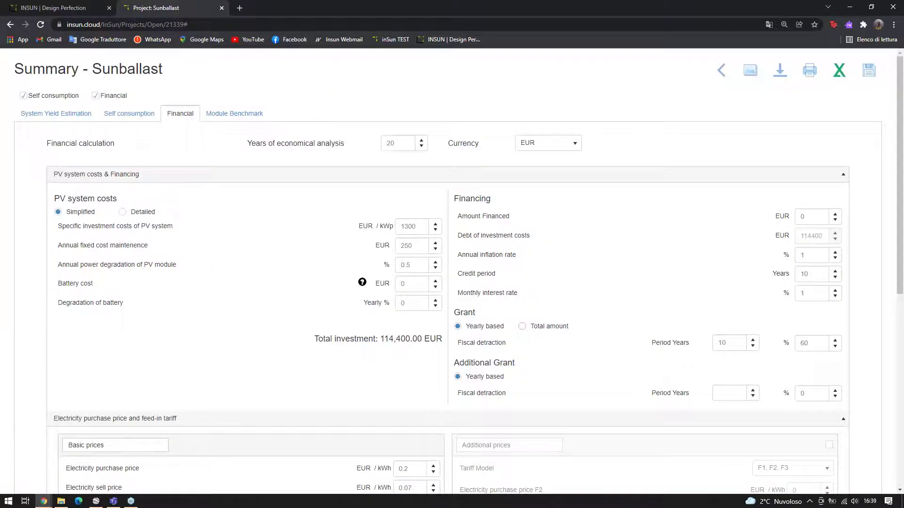
scroll(554, 330, down, 8)
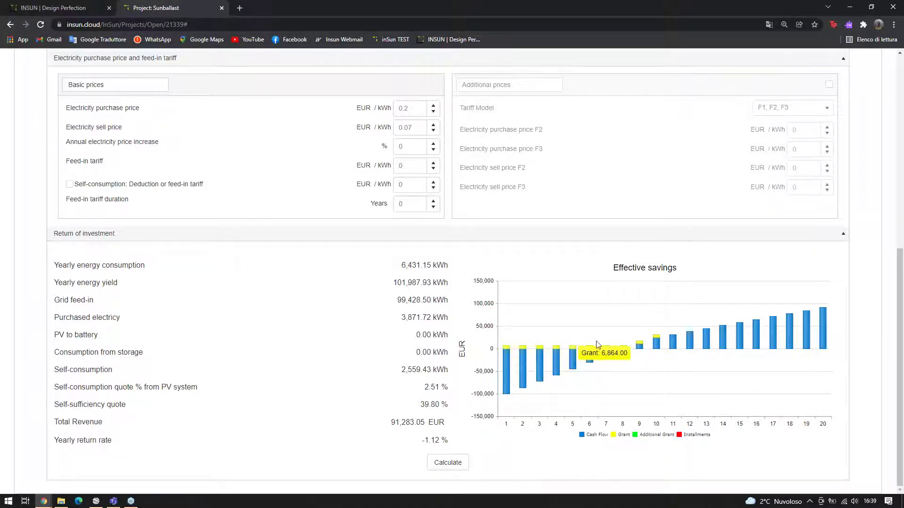
scroll(736, 71, up, 4)
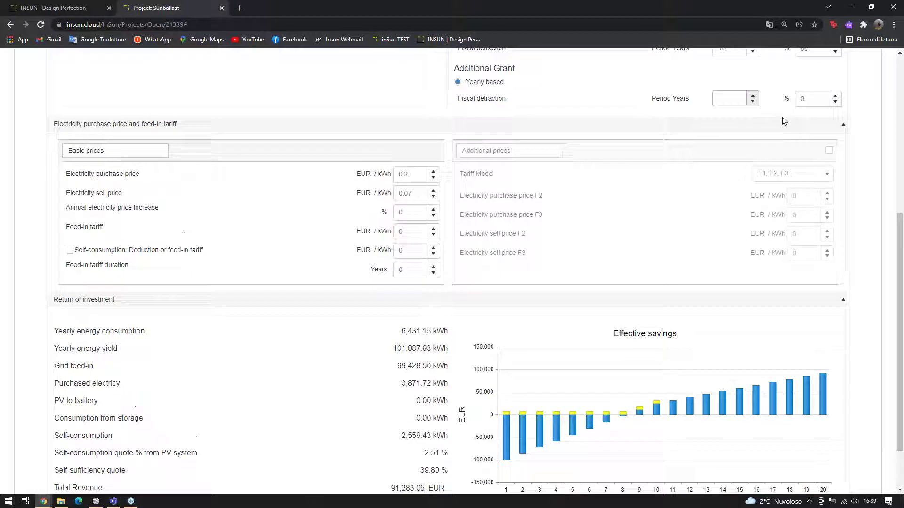
scroll(728, 184, down, 4)
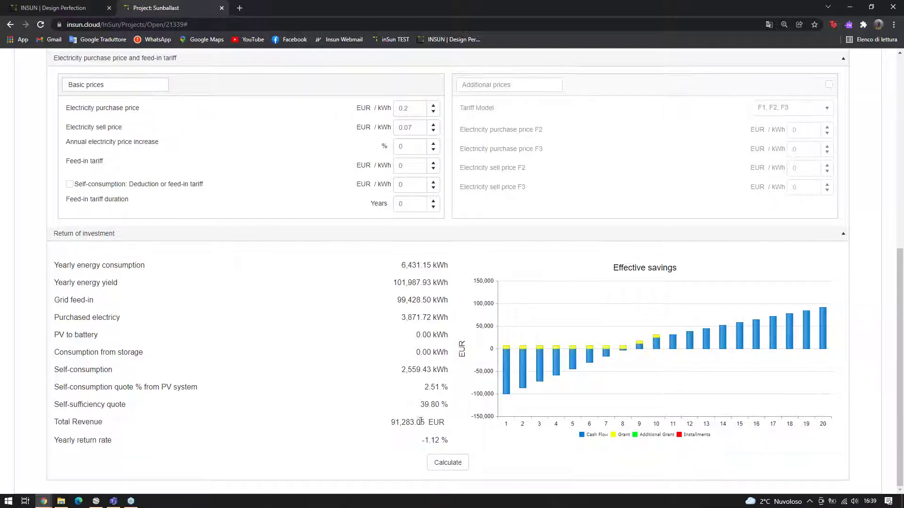
drag(388, 421, 435, 426)
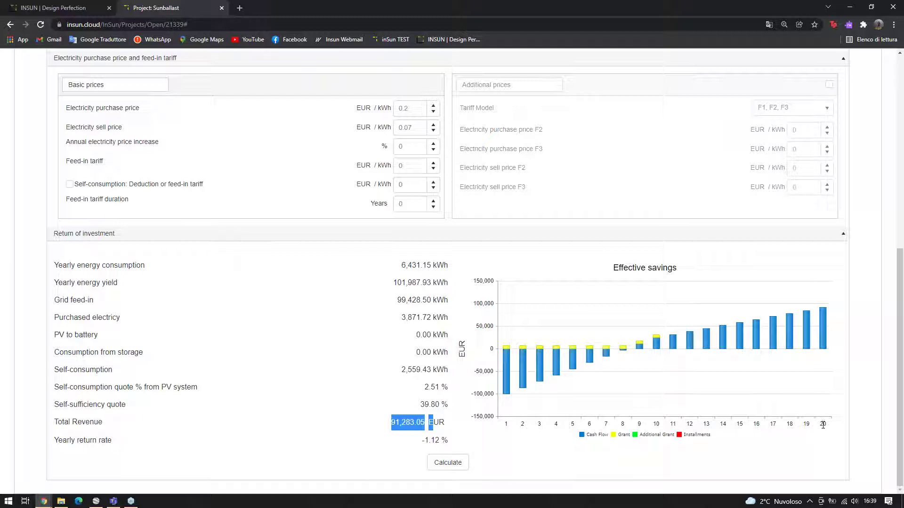
scroll(727, 383, up, 4)
scroll(727, 383, up, 4)
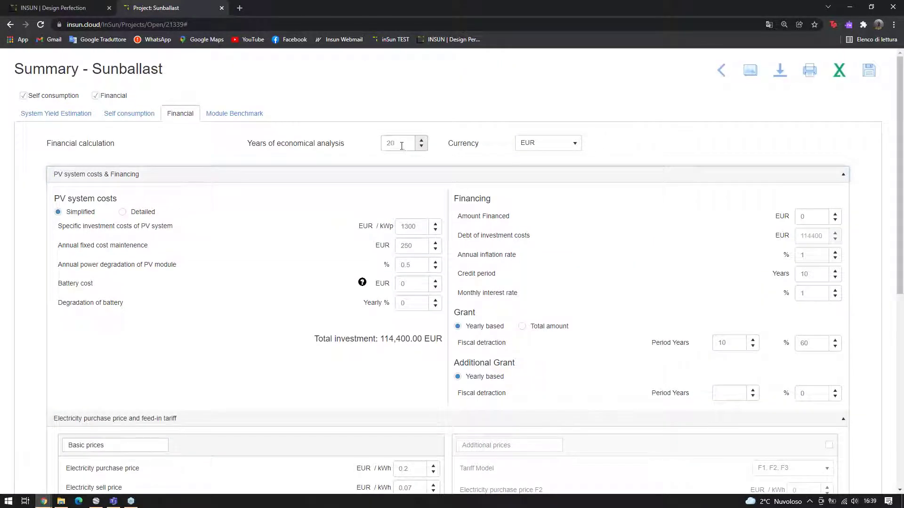
scroll(391, 150, down, 8)
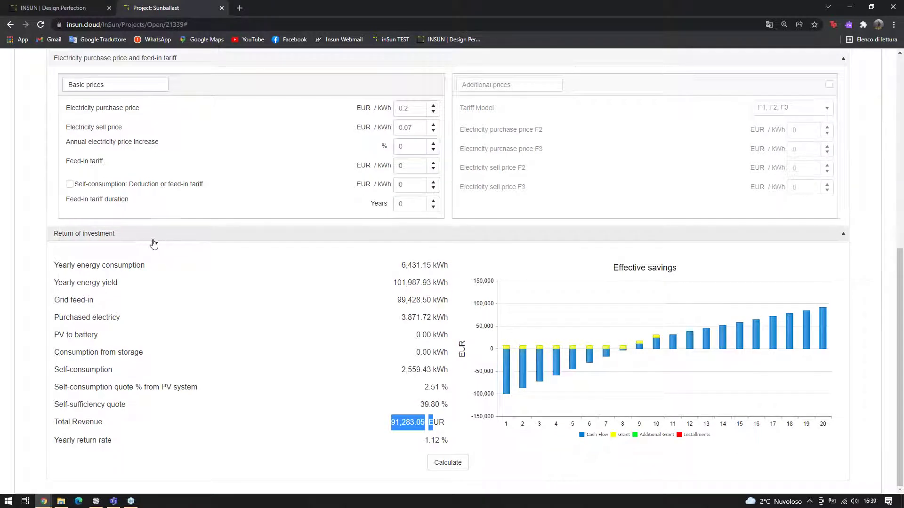
scroll(539, 258, up, 8)
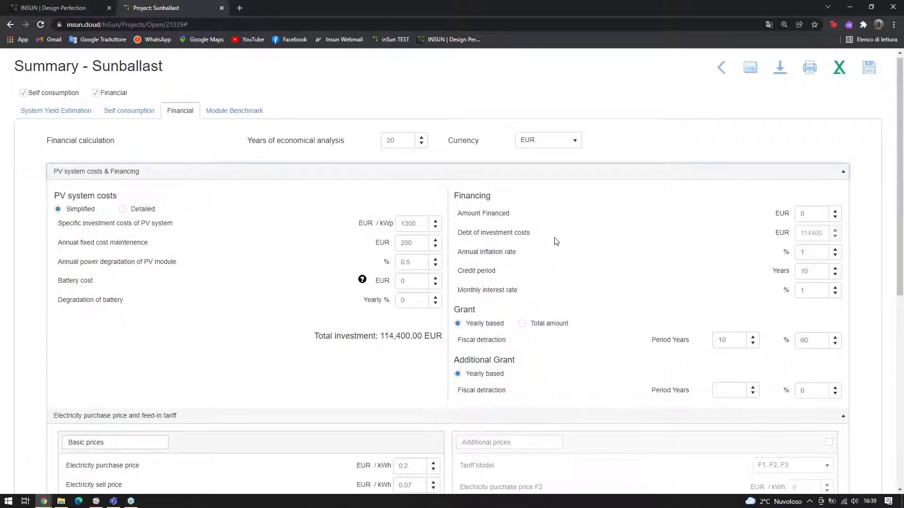
scroll(565, 241, down, 4)
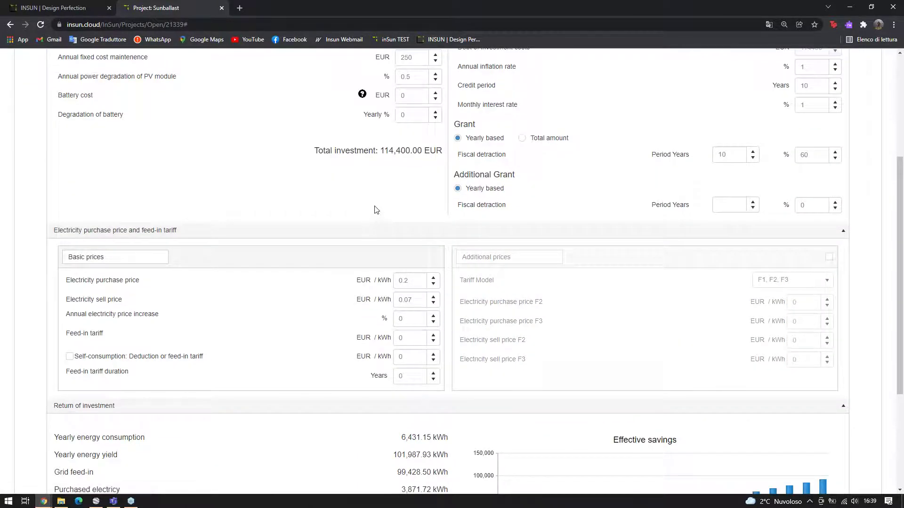
scroll(440, 216, down, 4)
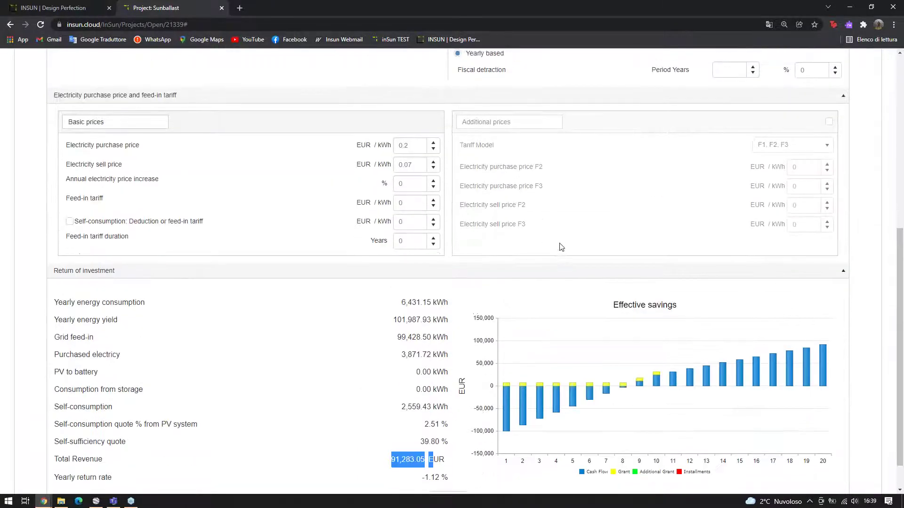
scroll(557, 246, up, 7)
scroll(631, 204, up, 1)
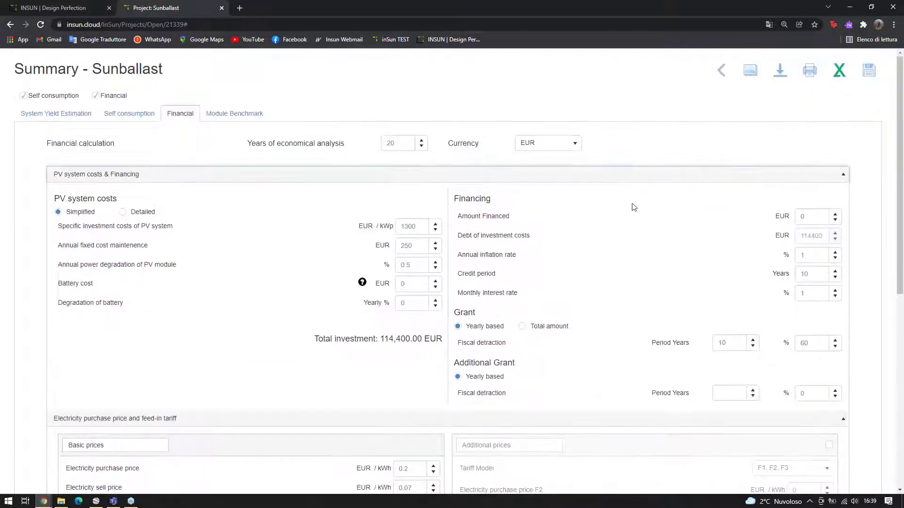
Return to the 3D roof design and start adding a new PV layer named 2
click(724, 70)
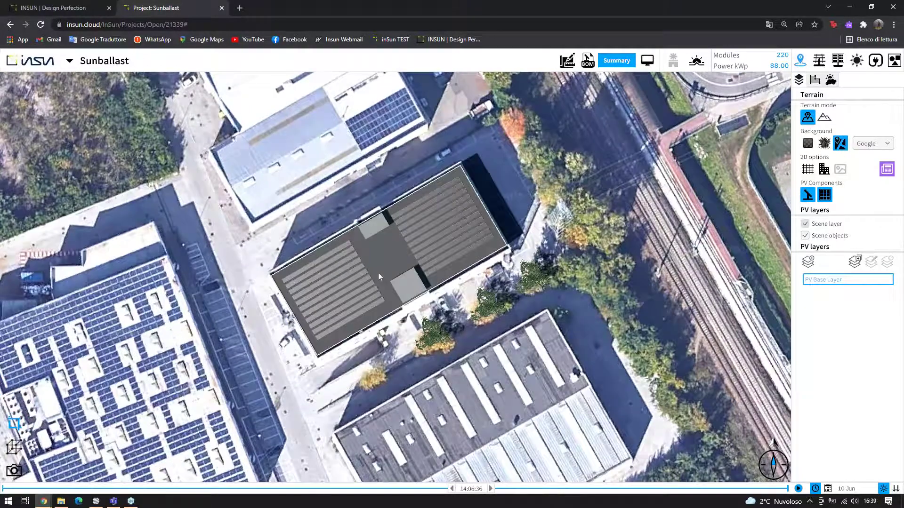
scroll(379, 274, down, 2)
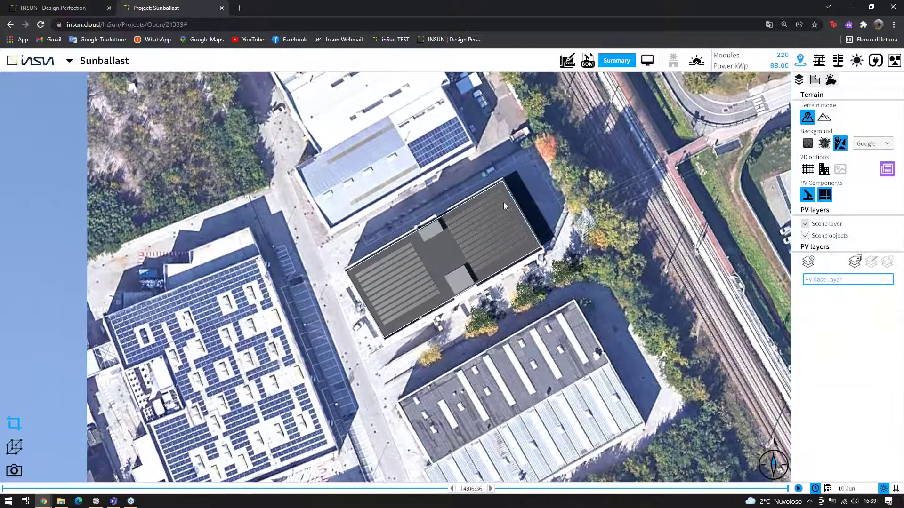
scroll(504, 202, up, 2)
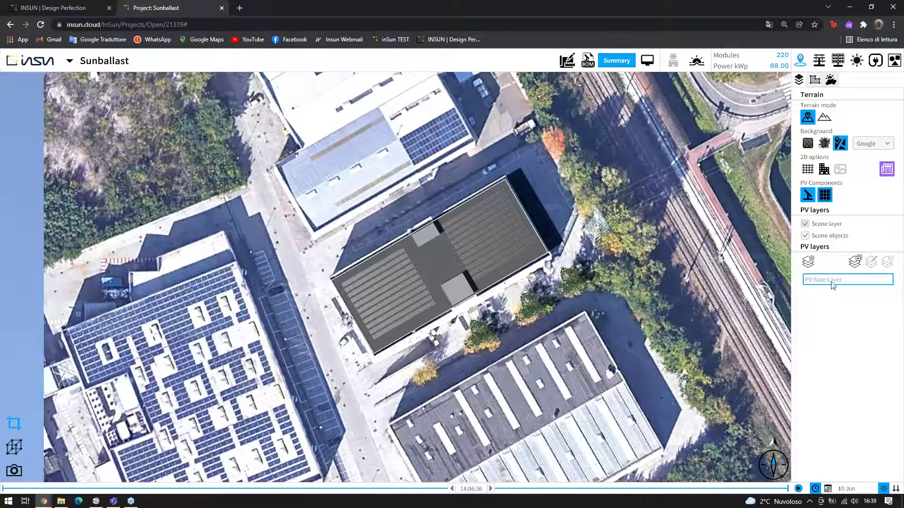
click(808, 262)
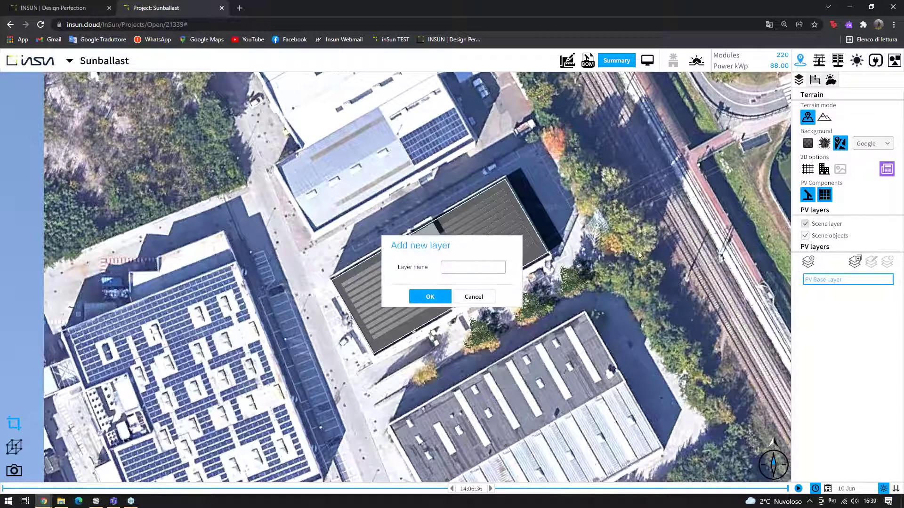
click(493, 268)
Confirm the new PV layer 2 and look over the empty roof
click(430, 296)
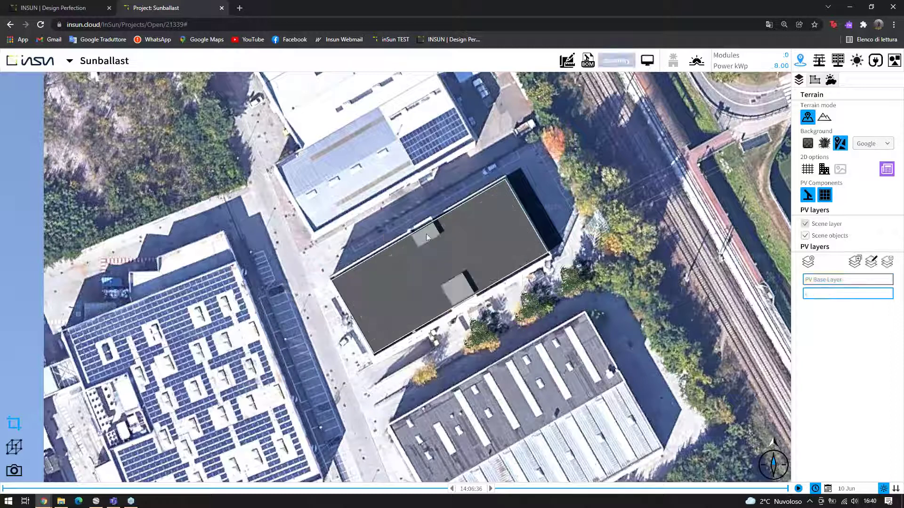
scroll(453, 247, up, 5)
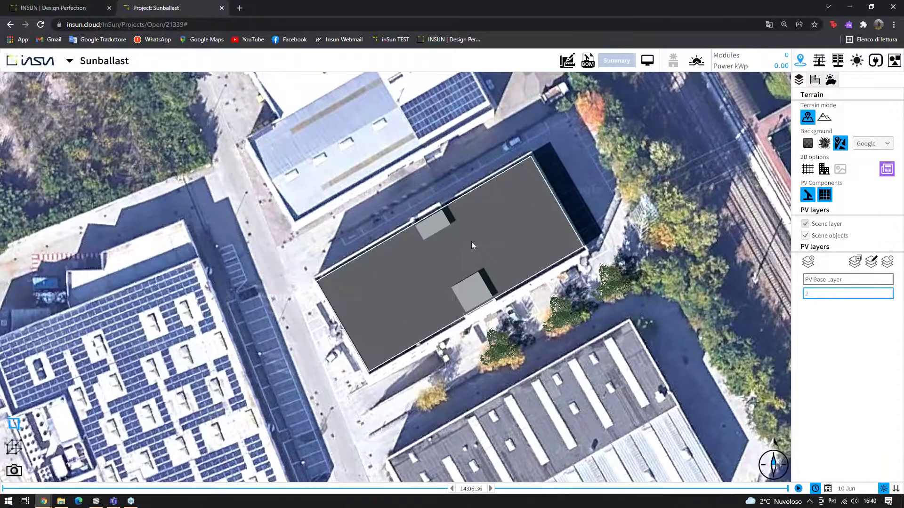
scroll(479, 215, down, 1)
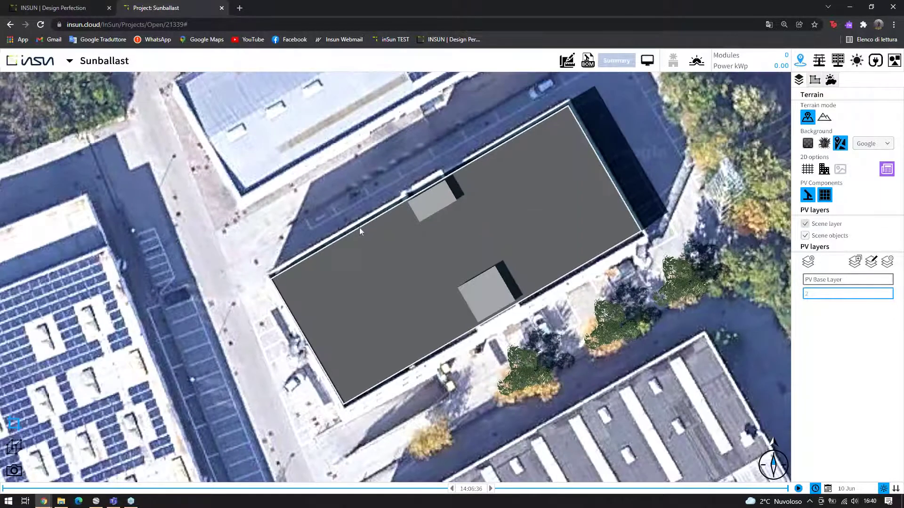
scroll(466, 232, down, 1)
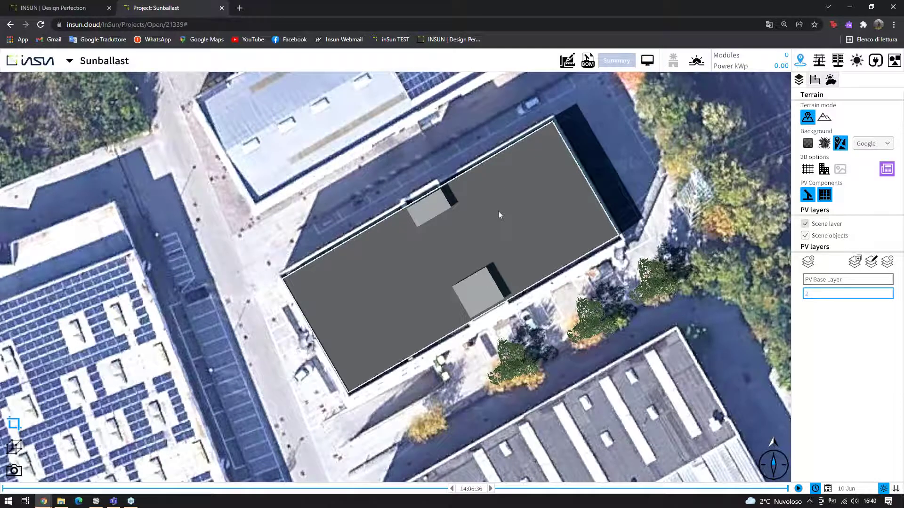
scroll(499, 213, down, 1)
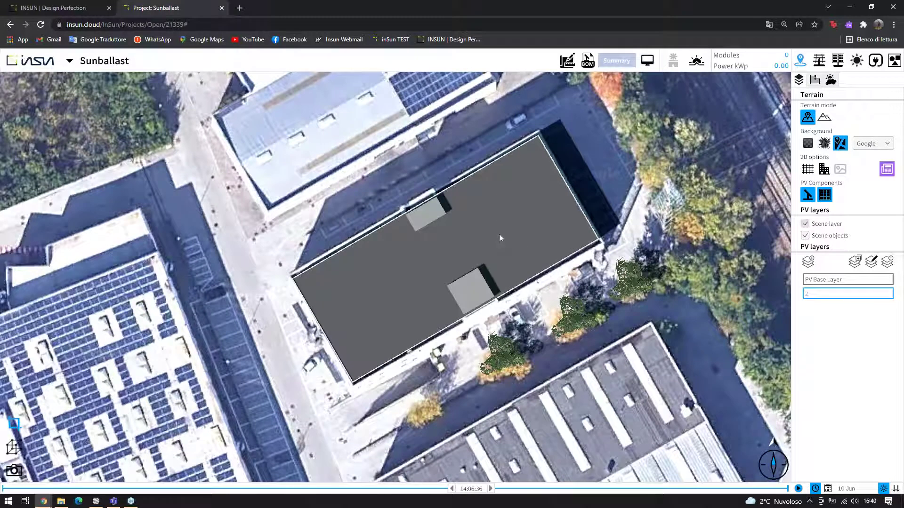
scroll(500, 237, up, 1)
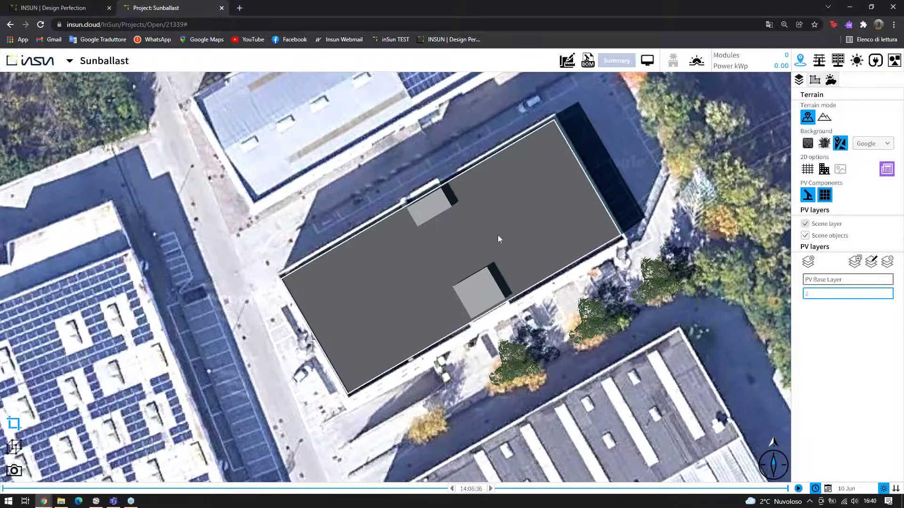
In tilted 3D view, create a Sistema Connect 5° prototype from the Mounting systems library
click(13, 448)
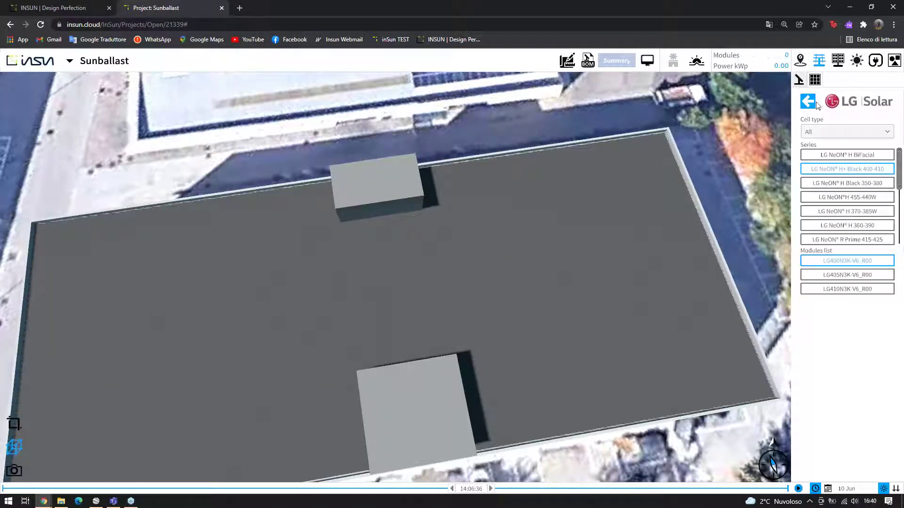
click(800, 59)
click(847, 126)
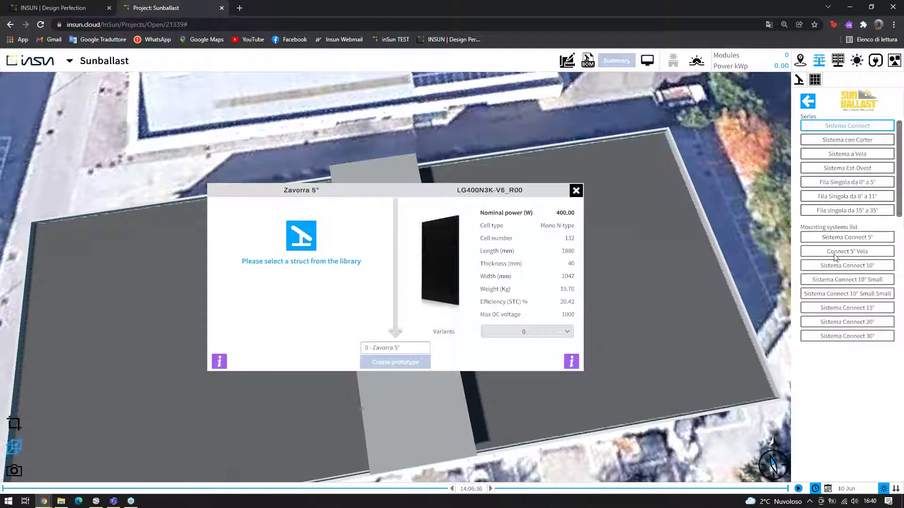
click(859, 239)
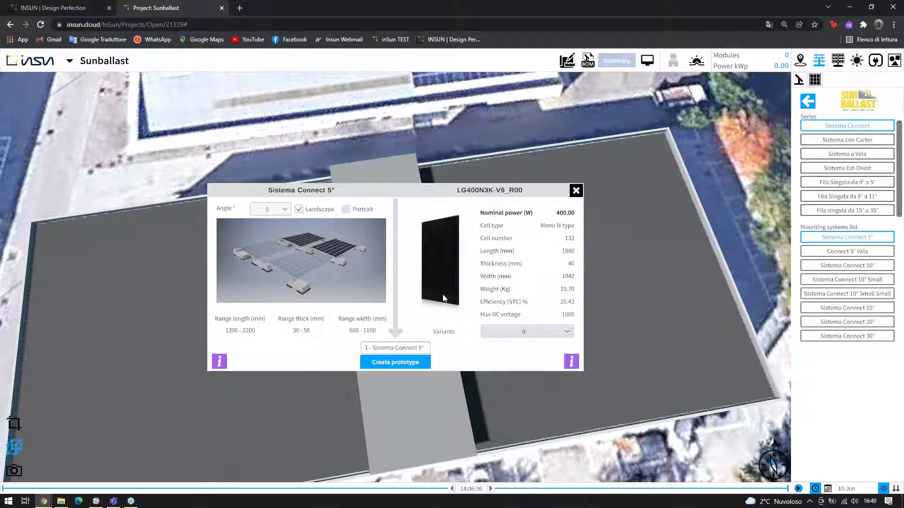
click(408, 363)
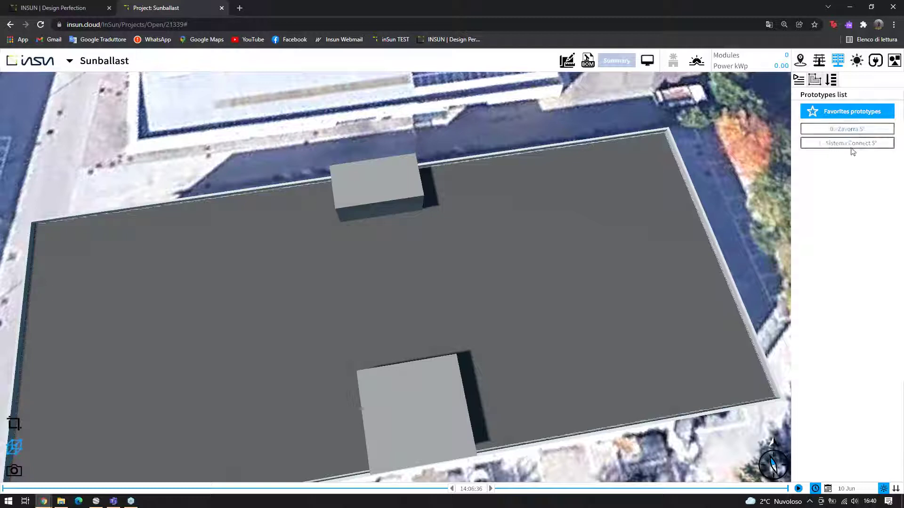
Place one Sistema Connect 5° module on the roof's left side, azimuth aligned to the lower edge
click(833, 145)
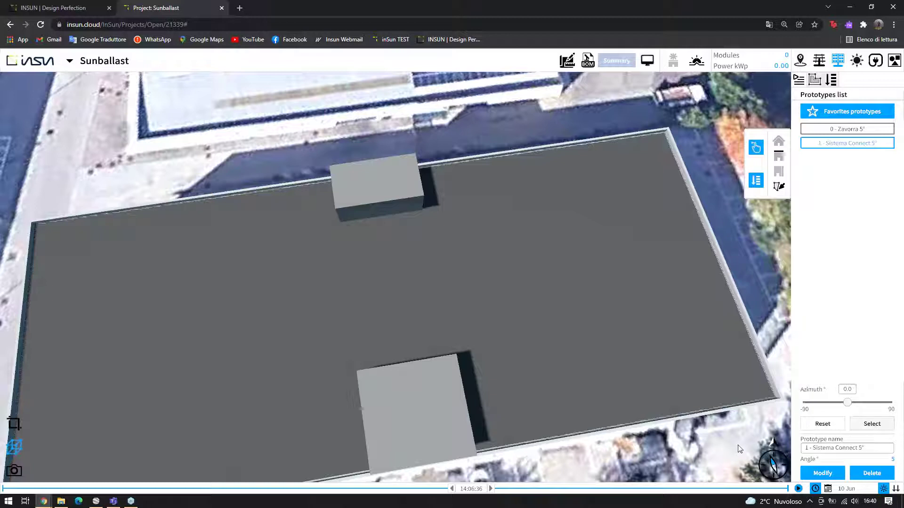
click(652, 413)
drag(730, 198, 399, 289)
drag(342, 300, 186, 342)
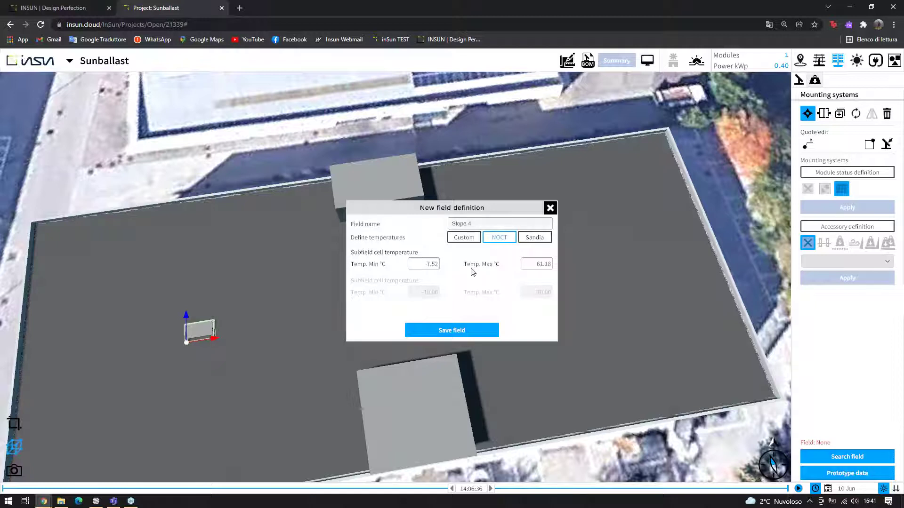
Save field Slope 4 and stretch the module into a 9-module row, then 45 modules
click(434, 331)
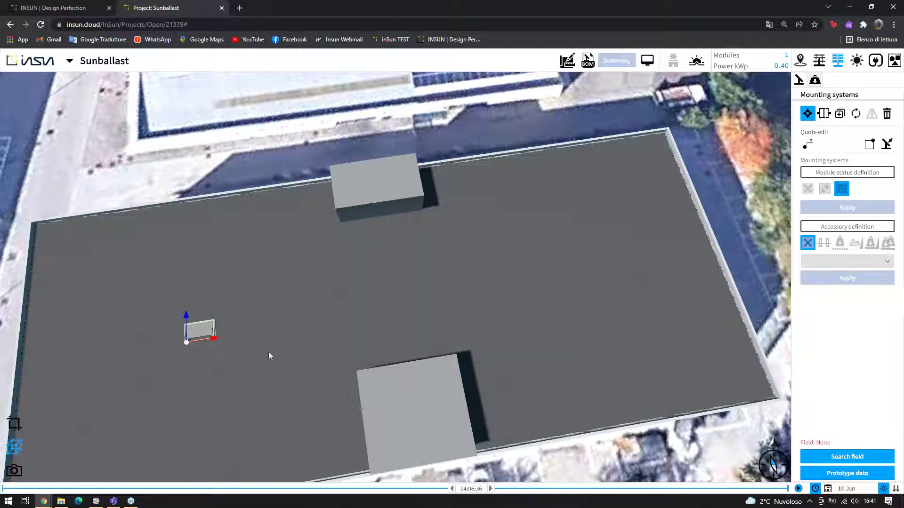
scroll(280, 355, up, 5)
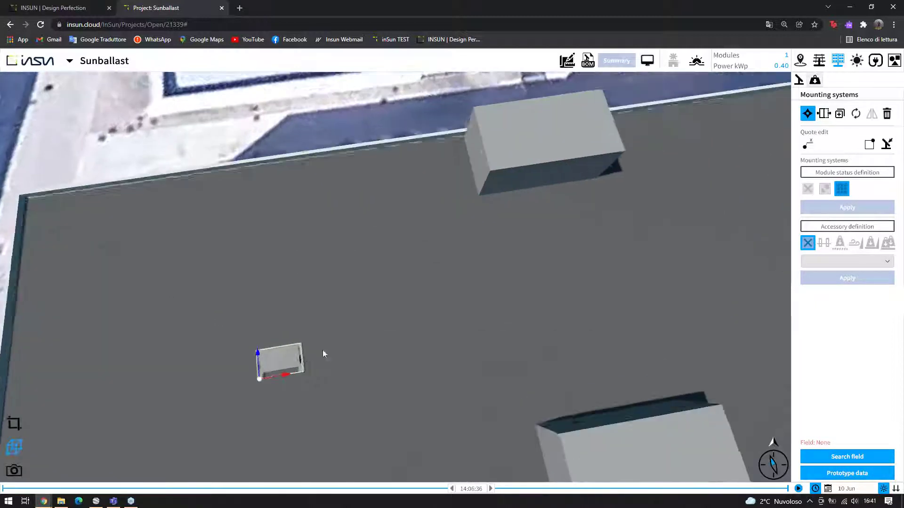
click(824, 114)
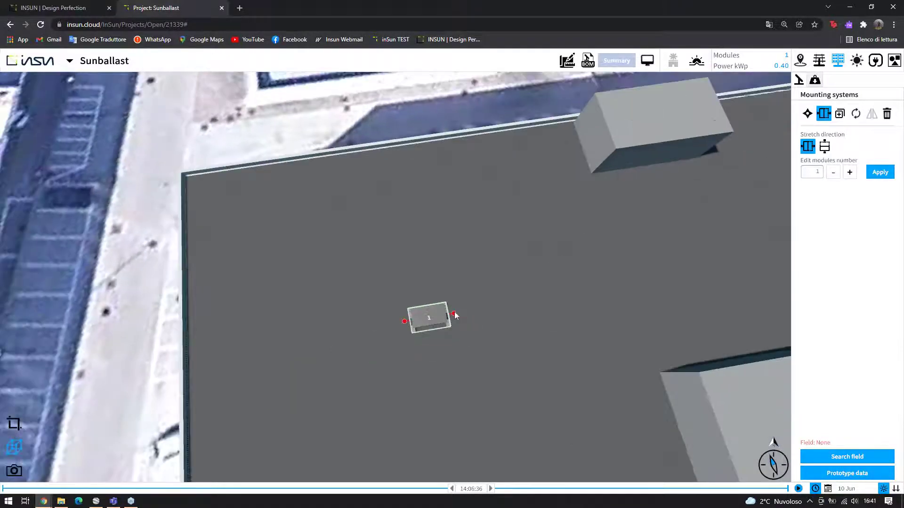
drag(453, 315, 693, 273)
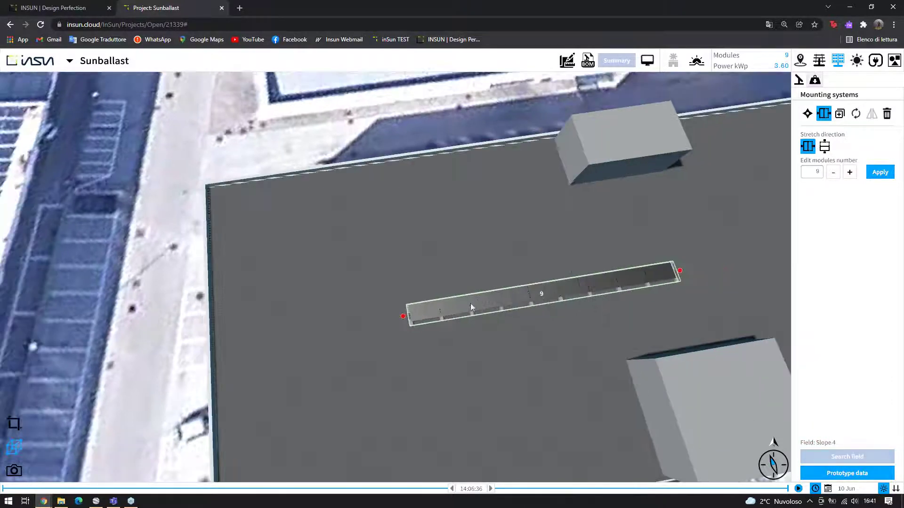
click(824, 147)
drag(542, 278, 531, 198)
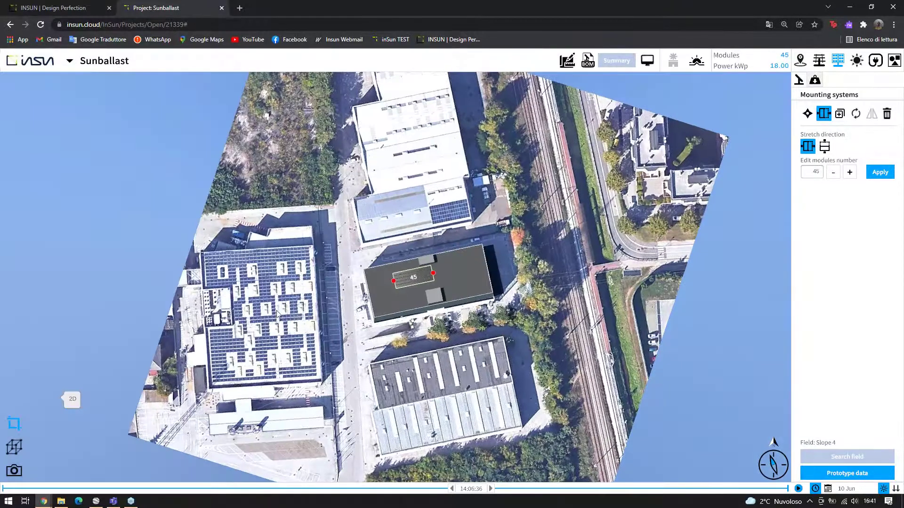
scroll(378, 302, up, 5)
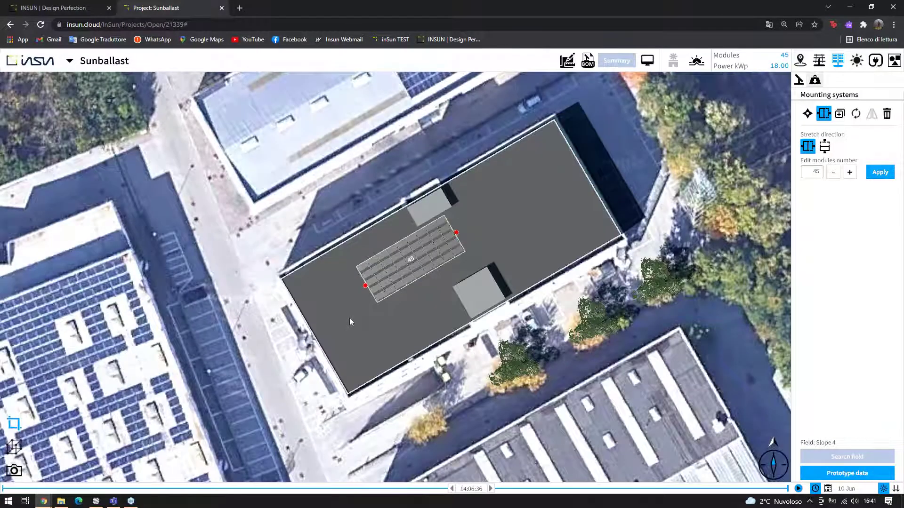
Zoom and tilt toward the 45-module array and select the field on the roof
scroll(362, 312, up, 6)
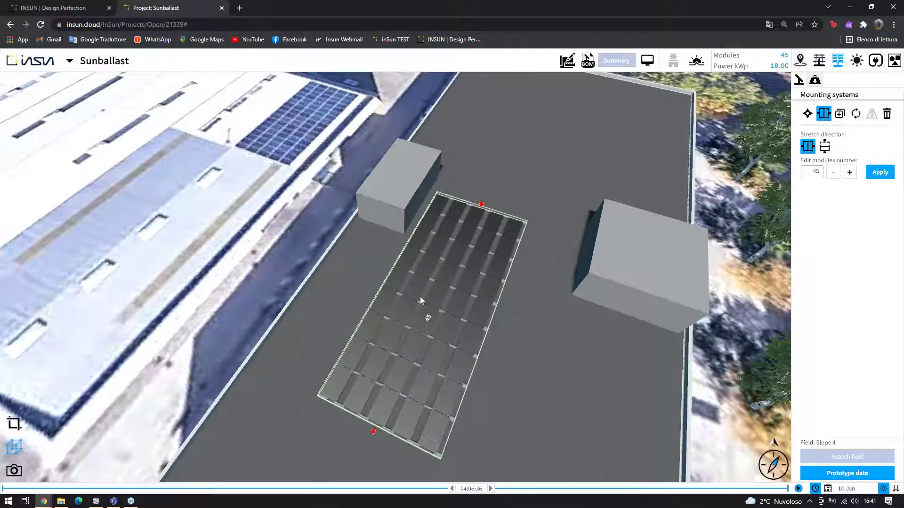
click(422, 293)
scroll(424, 286, up, 5)
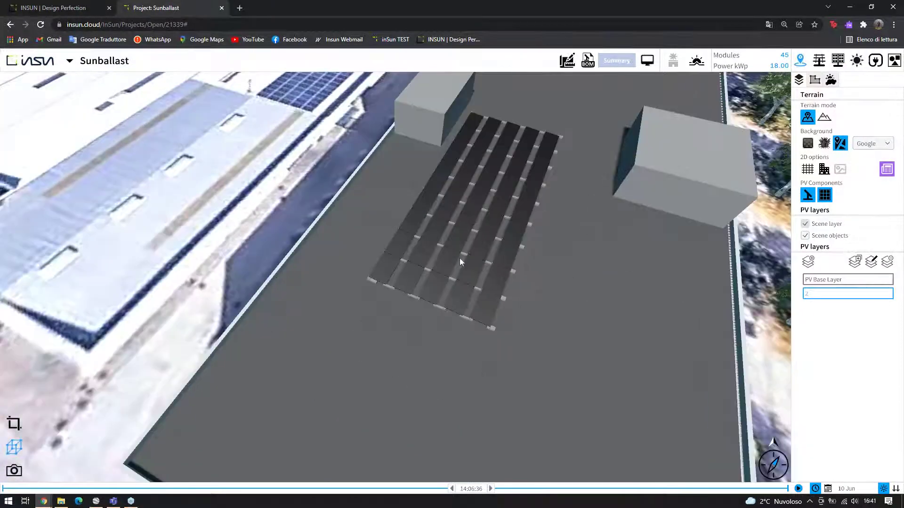
scroll(508, 270, up, 3)
scroll(513, 264, down, 3)
drag(512, 264, 552, 163)
scroll(557, 175, up, 3)
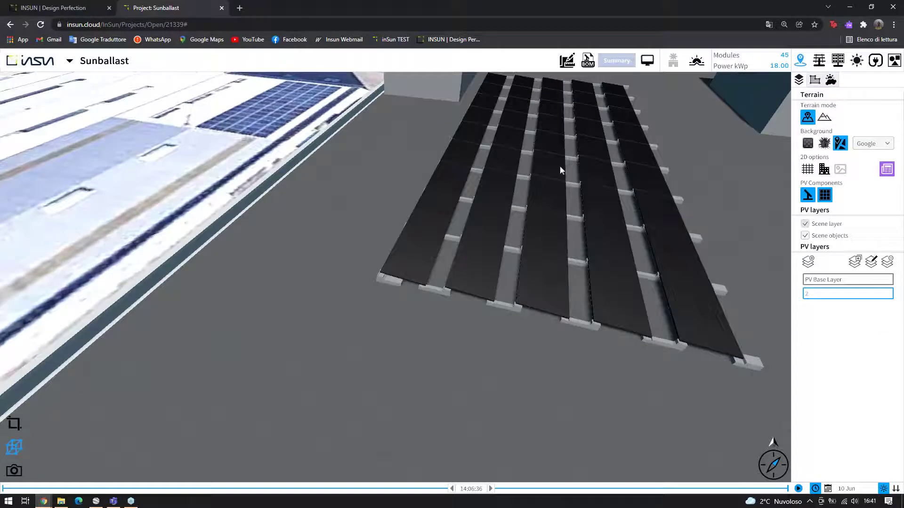
drag(696, 276, 699, 321)
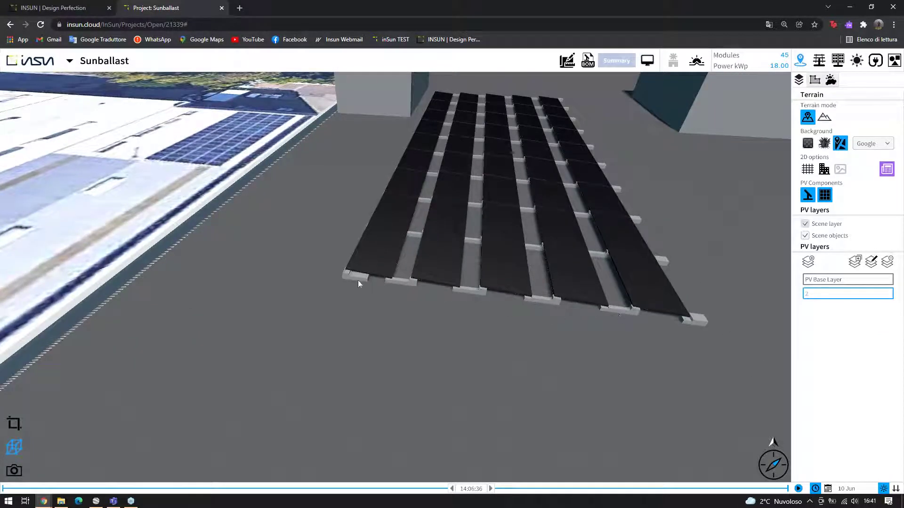
scroll(458, 274, up, 3)
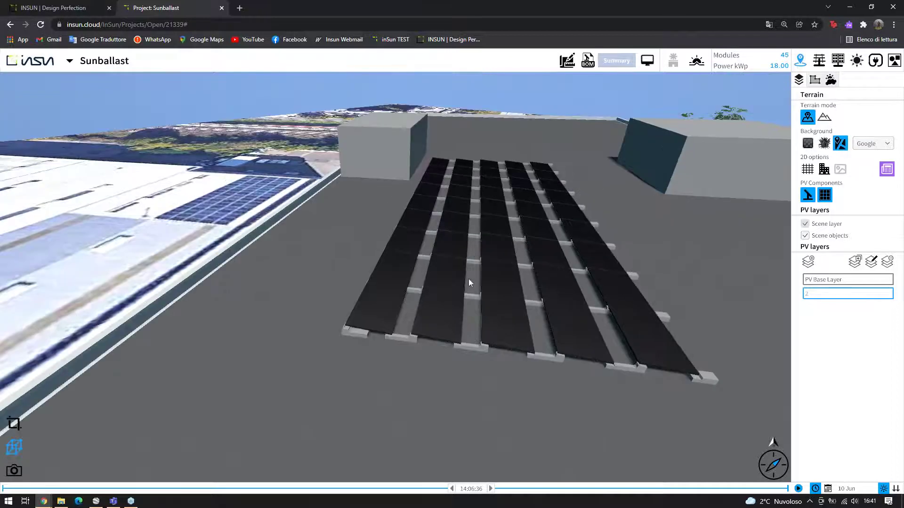
scroll(468, 268, down, 2)
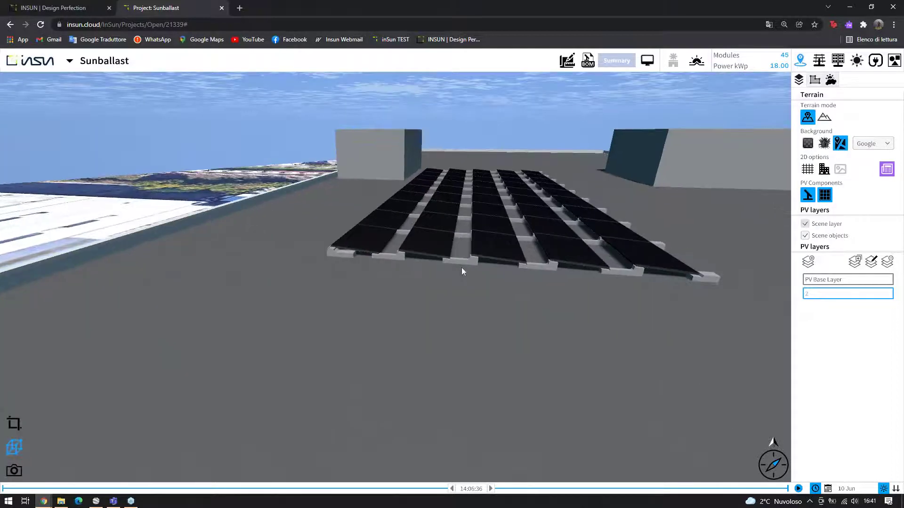
click(550, 250)
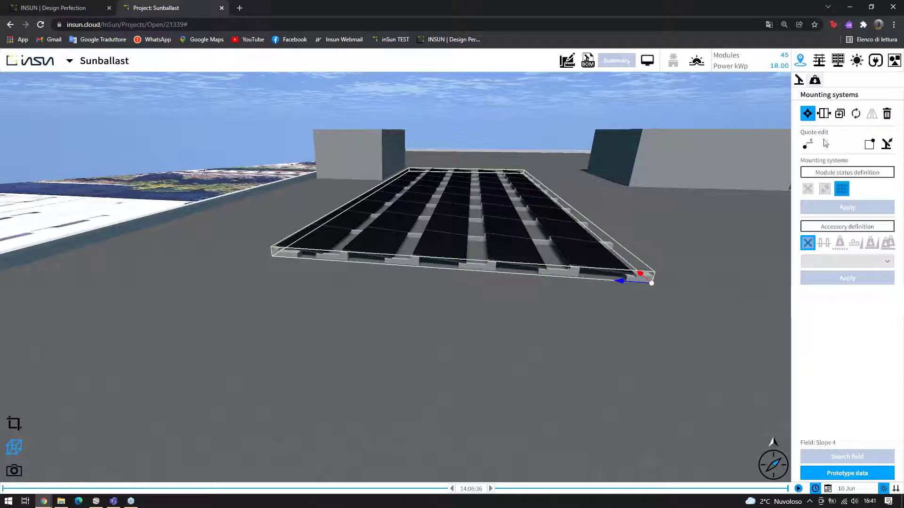
Deactivate the front-right corner module via Module status definition, leaving 44 modules at 17.60 kWp
click(827, 174)
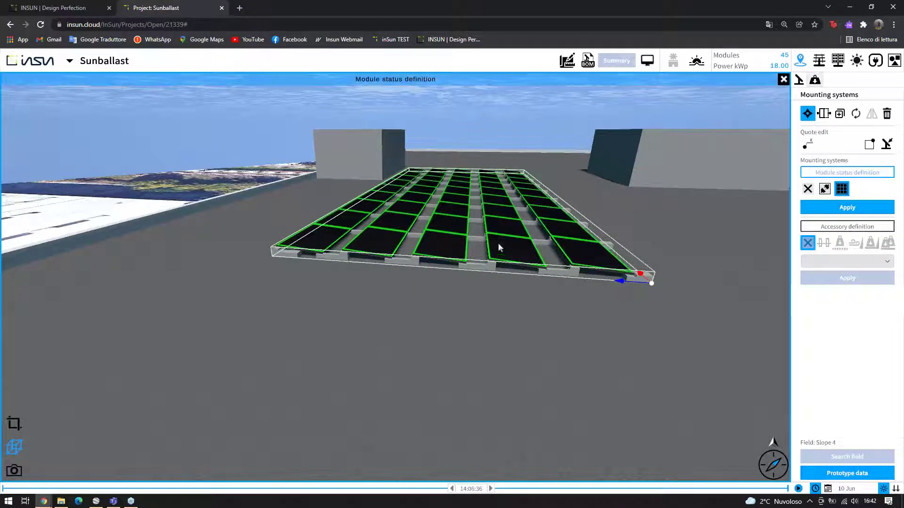
scroll(519, 227, up, 3)
scroll(513, 235, up, 3)
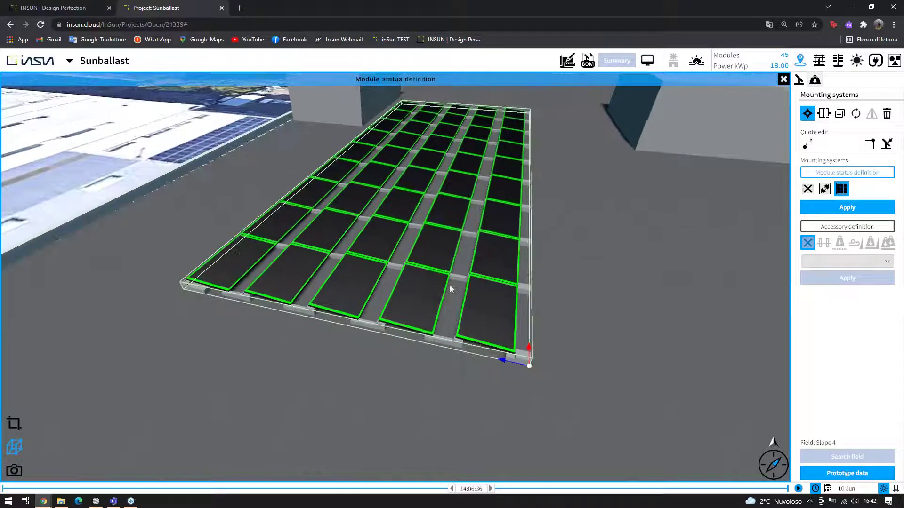
click(808, 189)
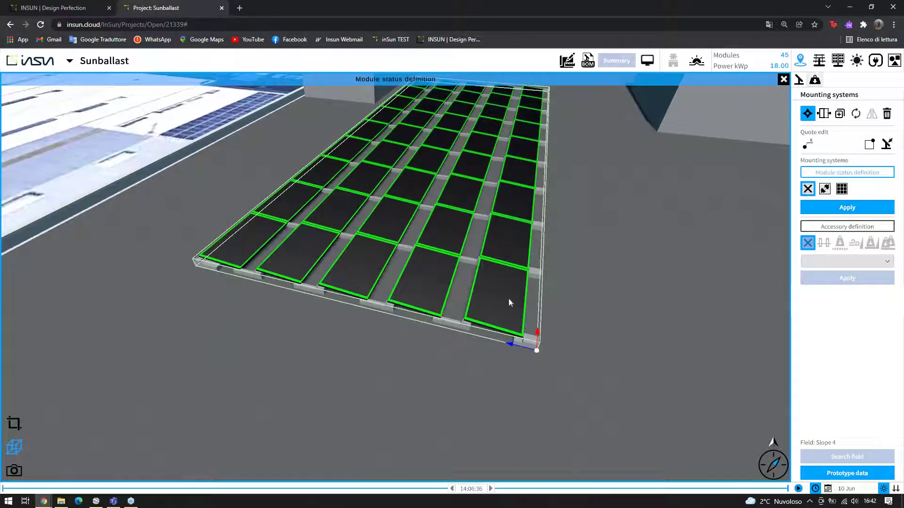
click(507, 300)
click(847, 208)
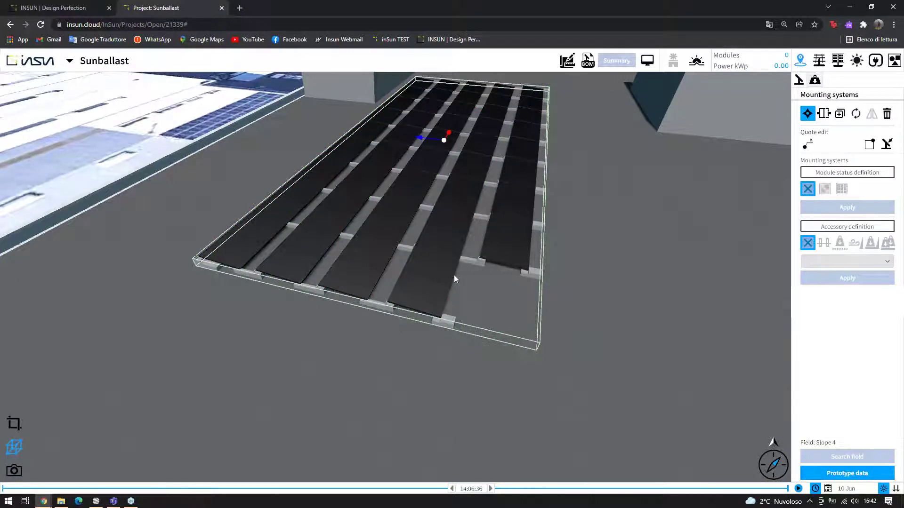
drag(458, 264, 531, 171)
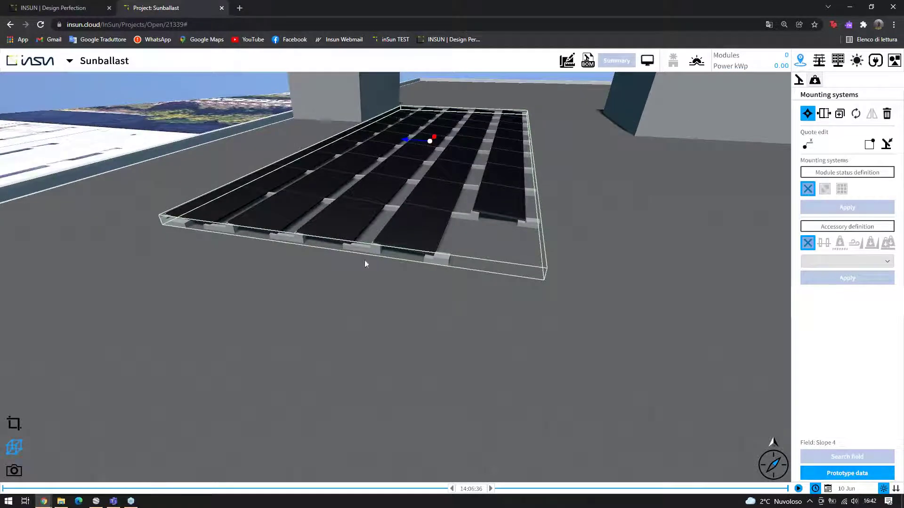
drag(364, 261, 522, 266)
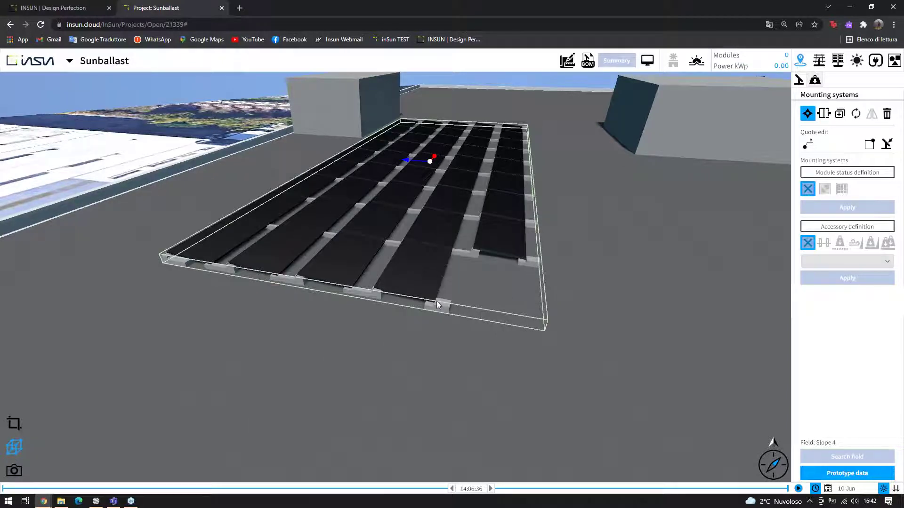
drag(414, 300, 442, 315)
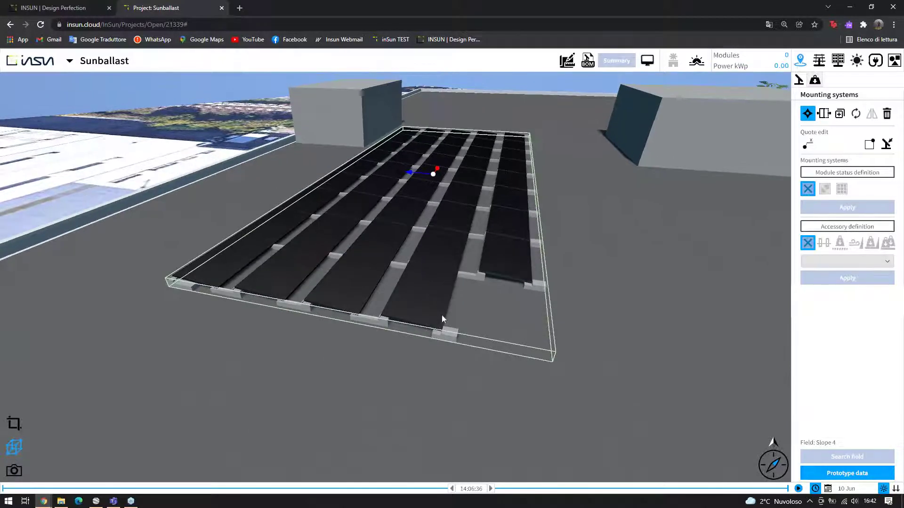
key(Escape)
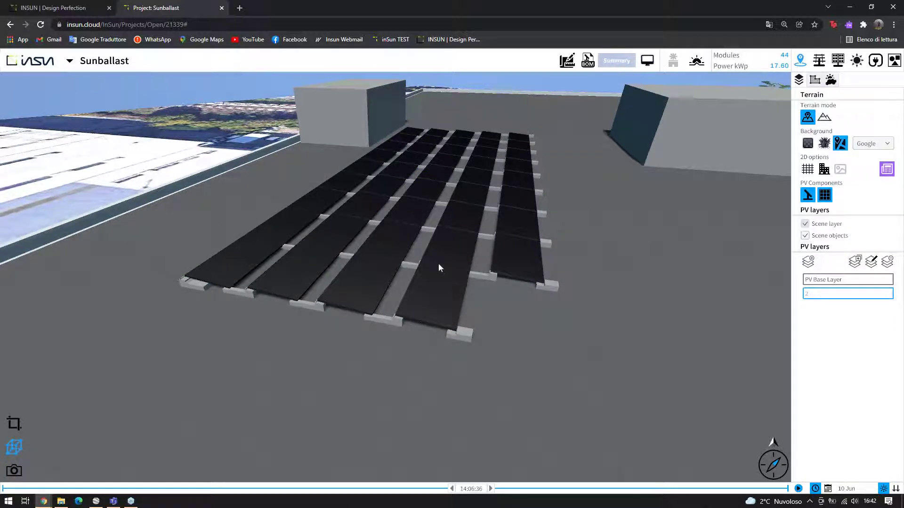
Pan across the 44-module array and switch the roof scene to top-down 2D view
scroll(438, 263, down, 5)
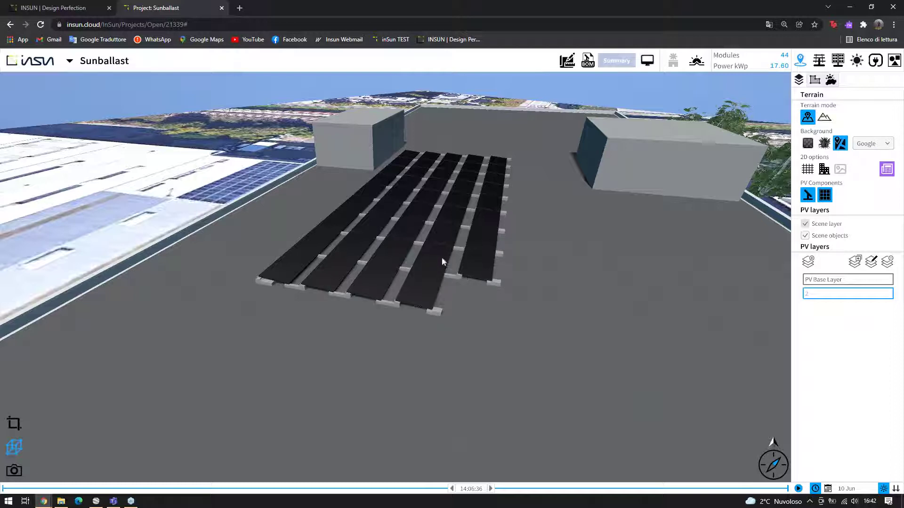
scroll(442, 255, up, 1)
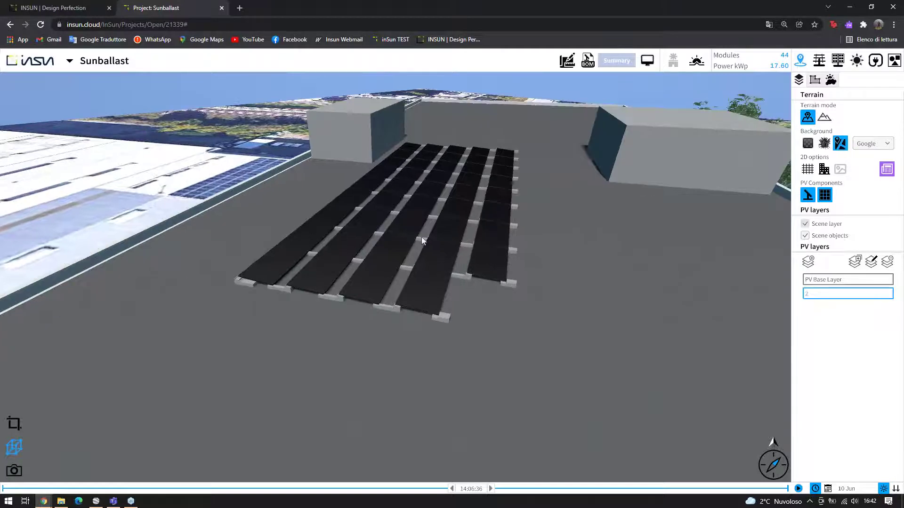
drag(420, 238, 383, 276)
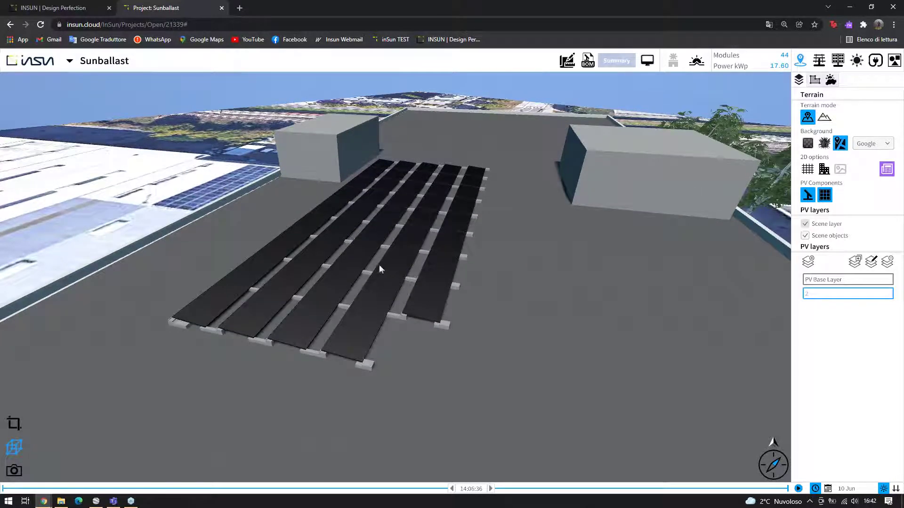
click(22, 422)
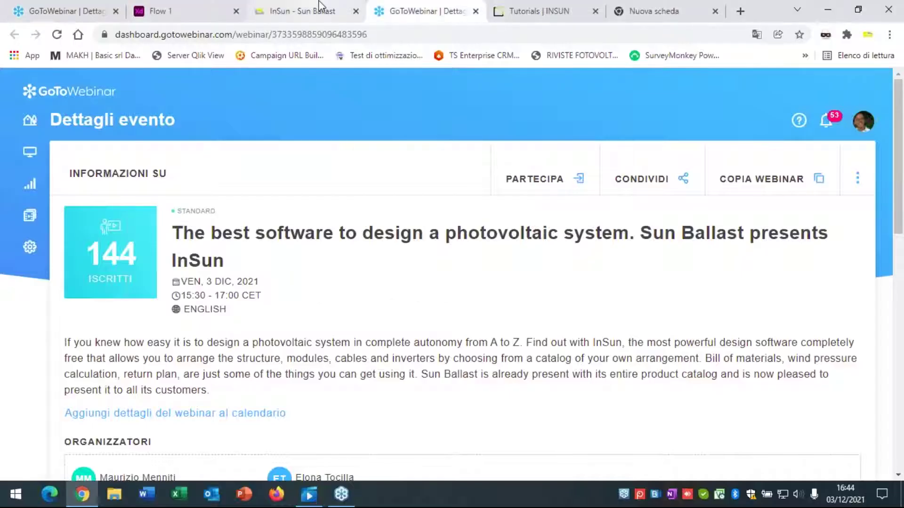
Switch from the roof design to the InSun - Sun Ballast page in the browser
click(311, 11)
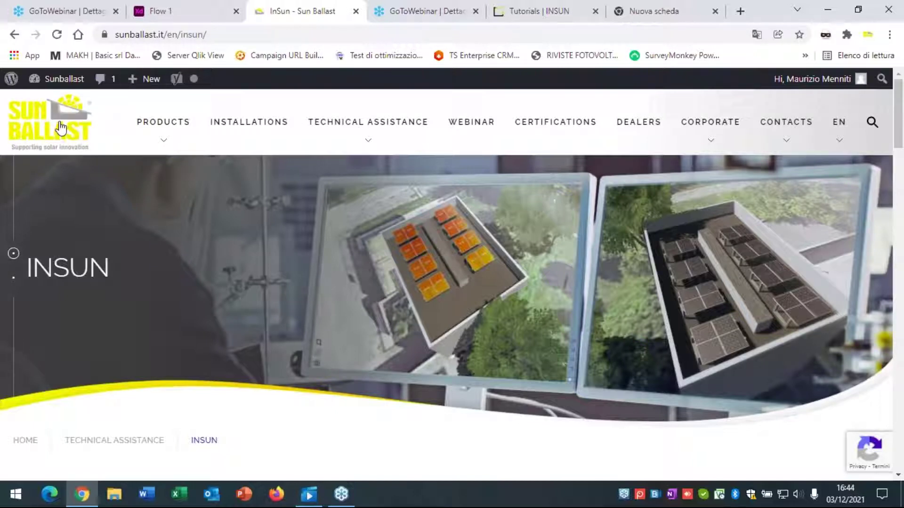
Open Design Your System from Technical Assistance and scroll through the inSun strengths and completed-project gallery
mouse_move(399, 105)
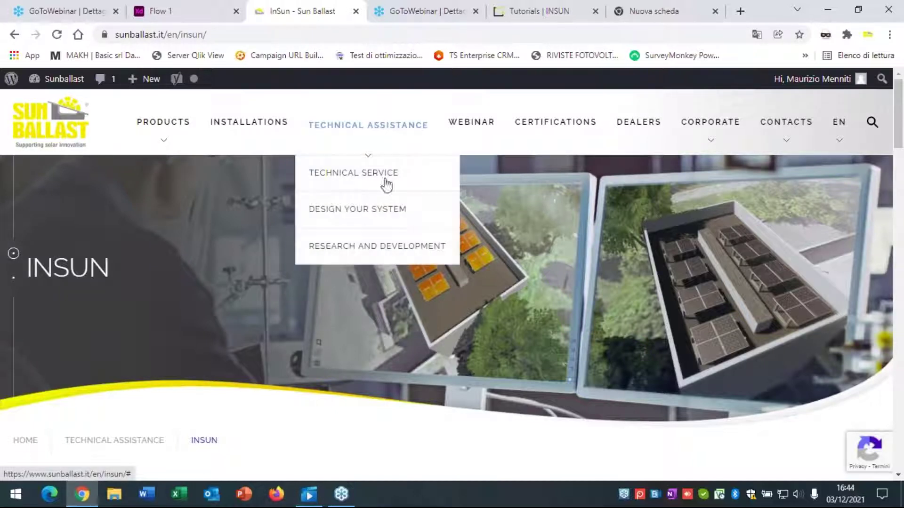
click(334, 208)
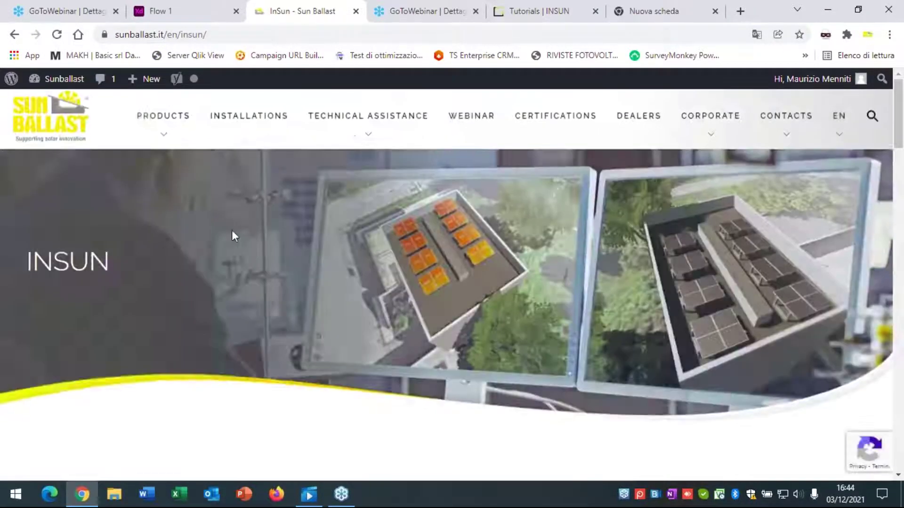
scroll(251, 230, down, 10)
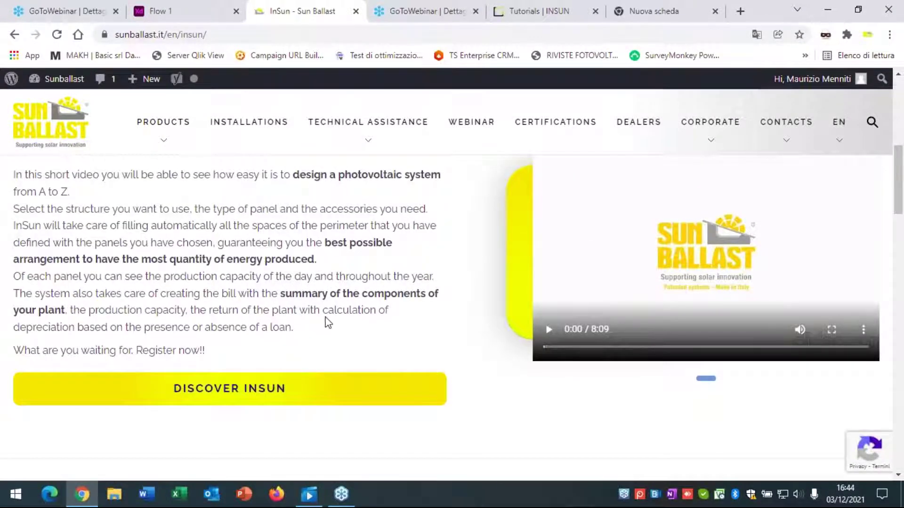
scroll(328, 323, down, 8)
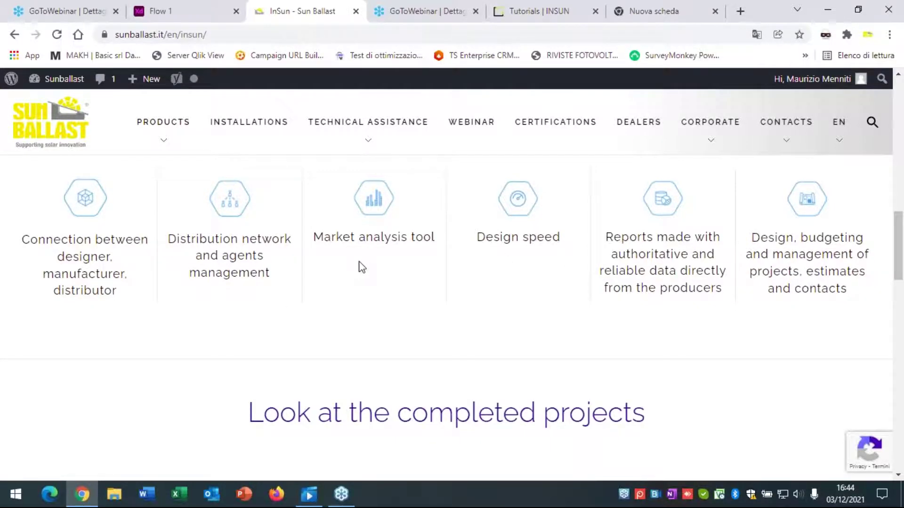
scroll(359, 268, down, 4)
scroll(362, 262, down, 5)
scroll(366, 265, up, 2)
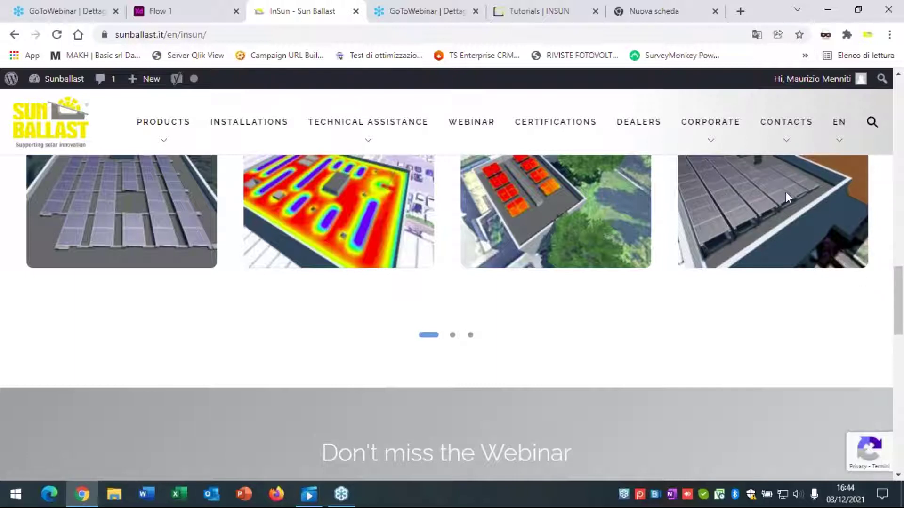
click(557, 8)
Flip between the GoToWebinar event details and InSun - Sun Ballast tabs
click(447, 10)
click(325, 10)
click(426, 7)
click(525, 10)
click(423, 9)
click(325, 9)
click(406, 7)
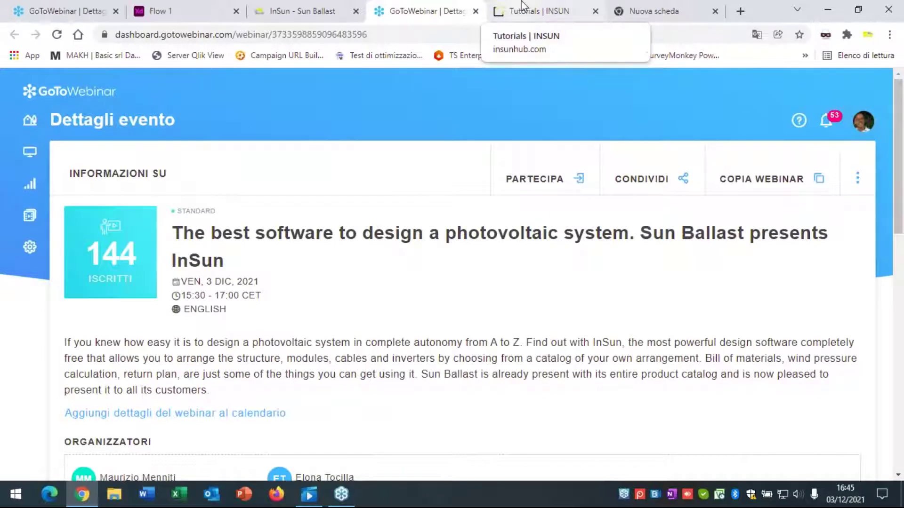
click(300, 6)
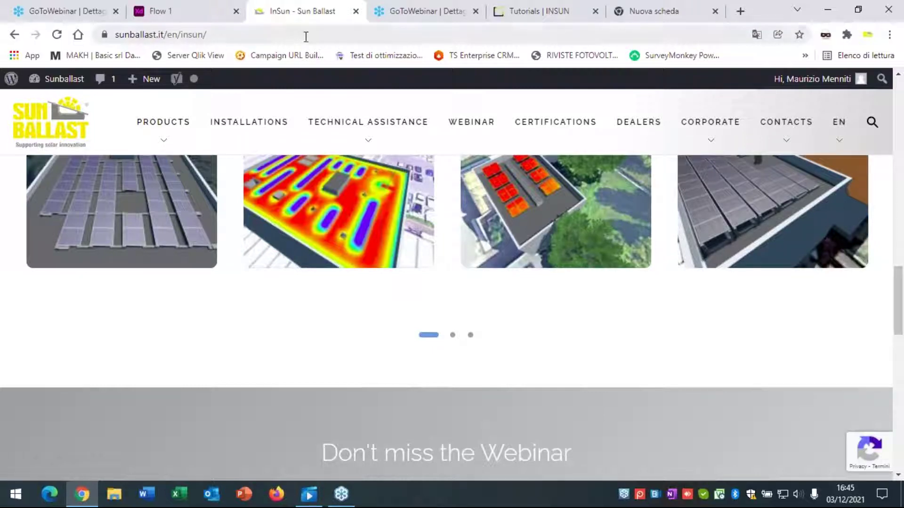
Look at the Tutorials | INSUN tab, then show the Flow 1 free technical assistance presentation
click(411, 5)
click(339, 8)
click(395, 8)
click(499, 7)
click(339, 9)
click(214, 6)
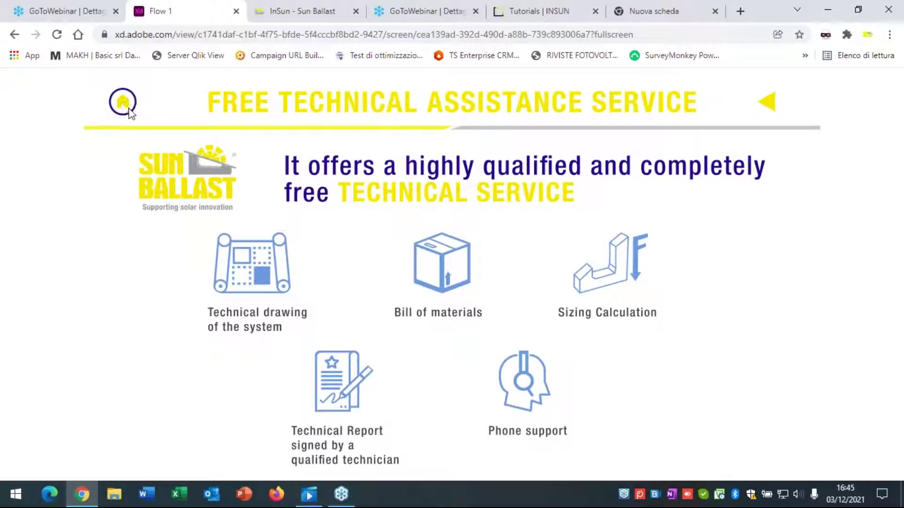